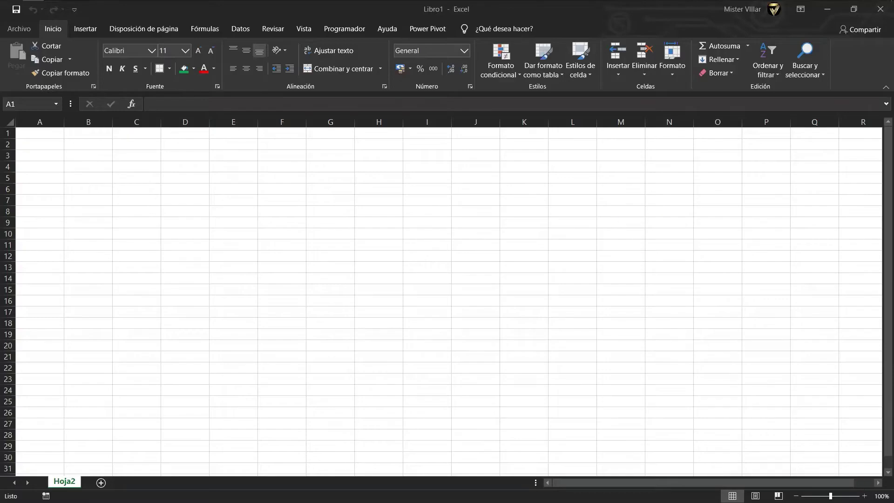
Merge A1:H1 and enter the 'EMPRESA TEXTIL S.A.' title with its RUC number.
{"action": "scroll", "coordinate": [441, 296], "scroll_direction": "up", "scroll_amount": 4}
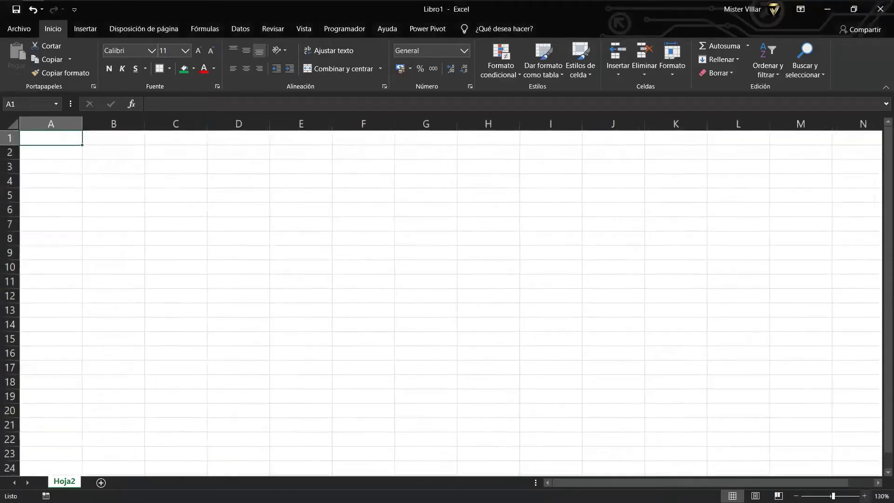
{"action": "scroll", "coordinate": [441, 296], "scroll_direction": "up", "scroll_amount": 6}
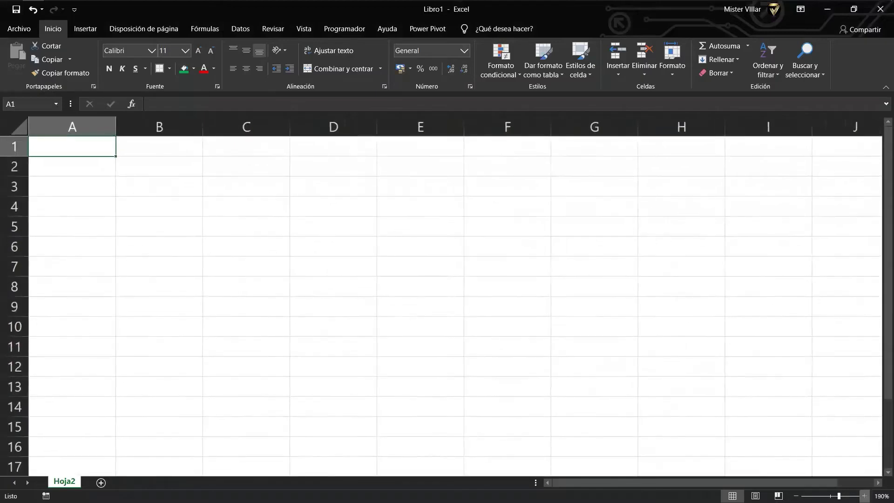
{"action": "left_click", "coordinate": [616, 300]}
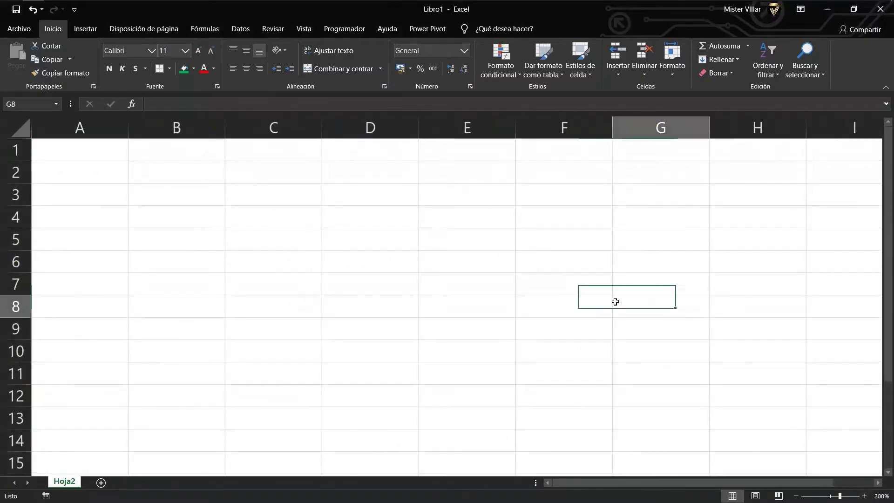
{"action": "left_click", "coordinate": [165, 177]}
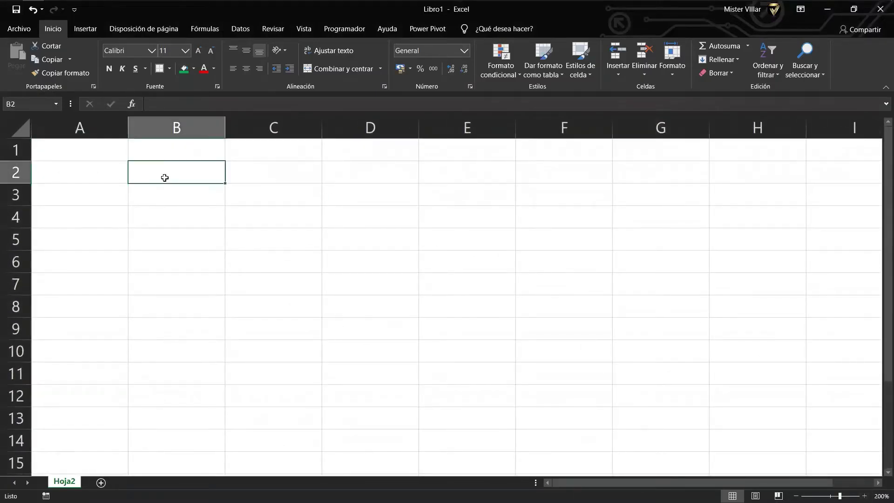
{"action": "left_click_drag", "start_coordinate": [107, 154], "coordinate": [726, 148]}
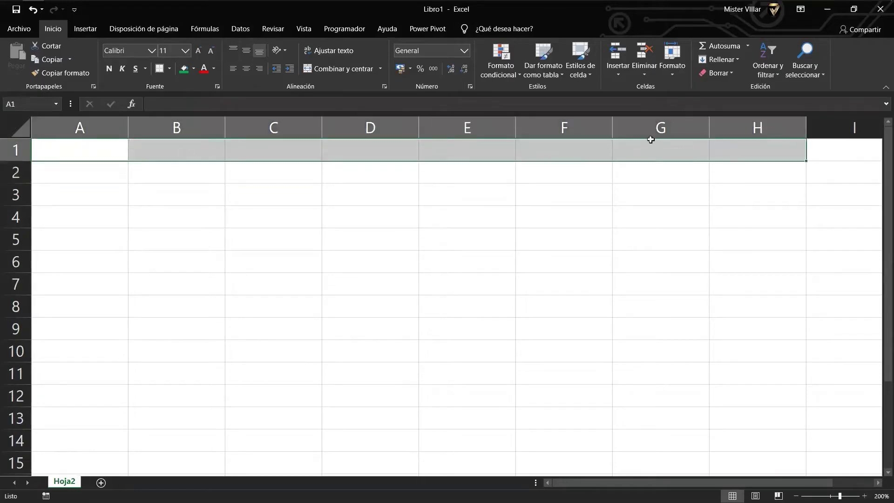
{"action": "left_click", "coordinate": [328, 70]}
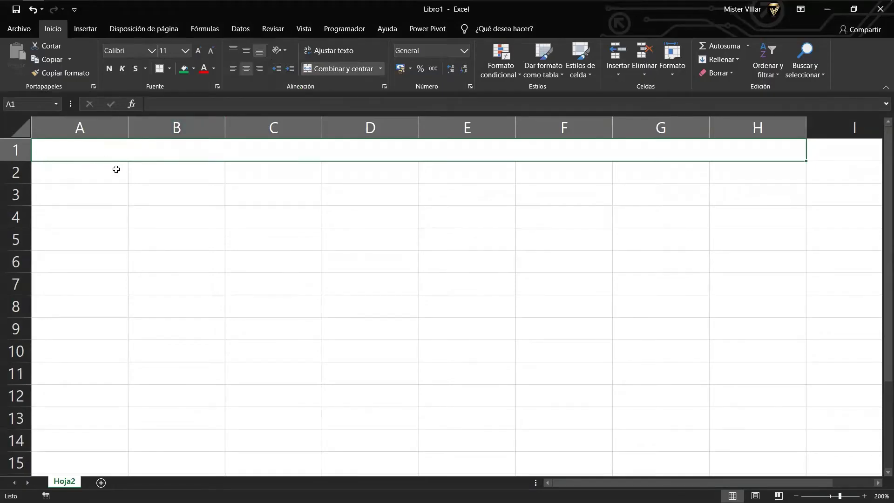
{"action": "type", "text": "E"}
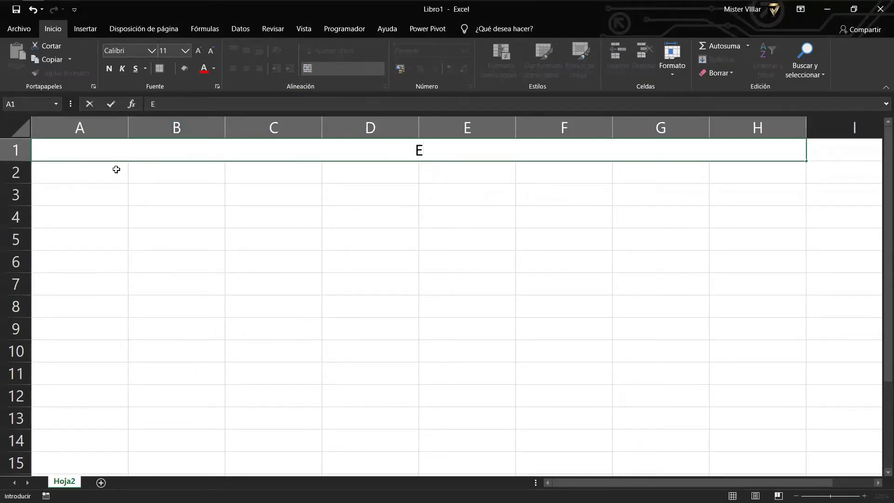
{"action": "type", "text": "MPRESA"}
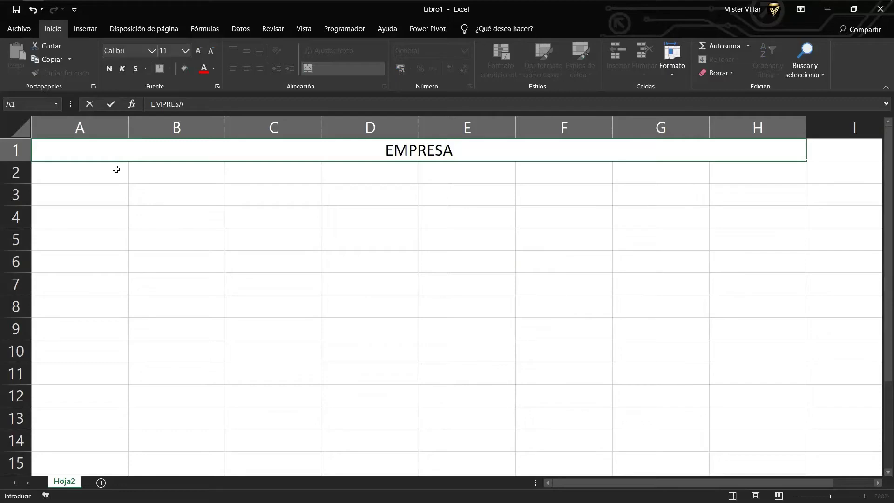
{"action": "type", "text": " TEXTIL S."}
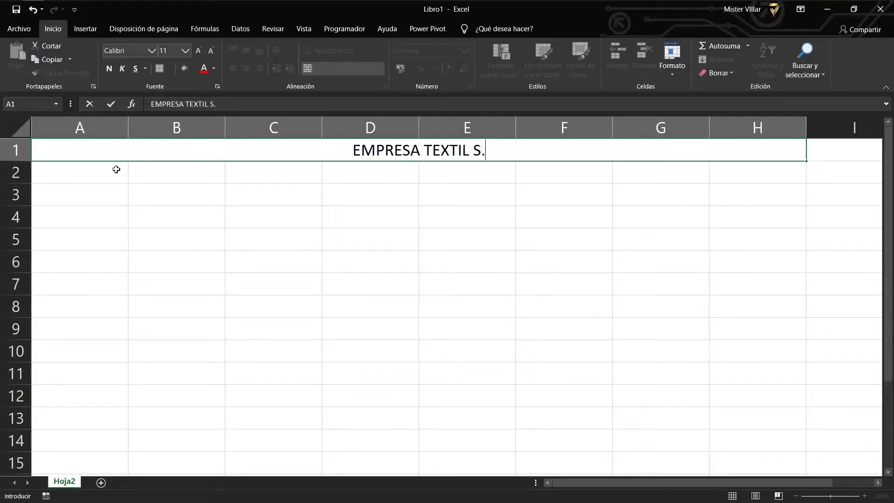
{"action": "type", "text": "A."}
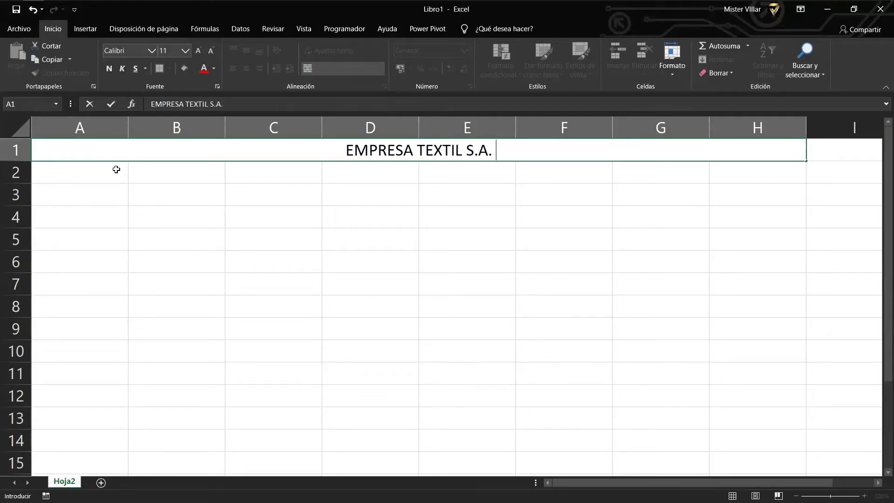
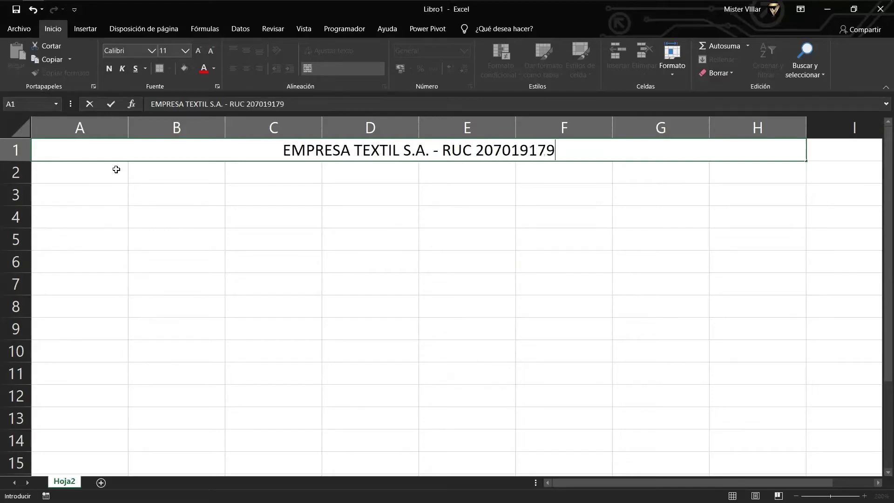
{"action": "key", "text": "ctrl+Return"}
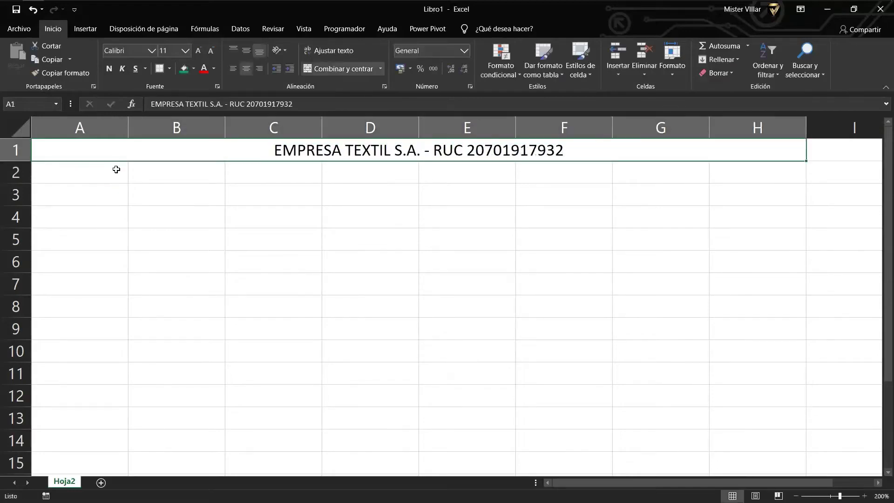
Make the title bold at size 14 and put a border around it.
{"action": "key", "text": "ctrl+b"}
{"action": "key", "text": "Escape"}
{"action": "left_click", "coordinate": [112, 68]}
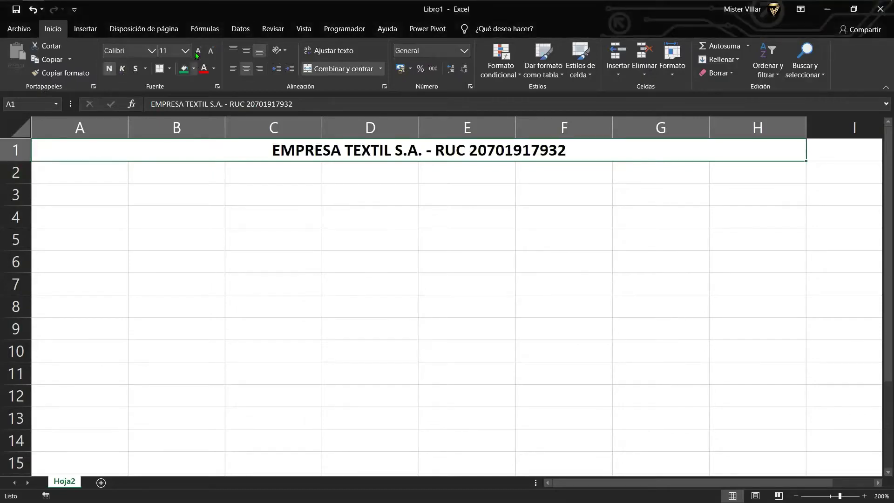
{"action": "left_click", "coordinate": [198, 51]}
{"action": "left_click", "coordinate": [199, 49]}
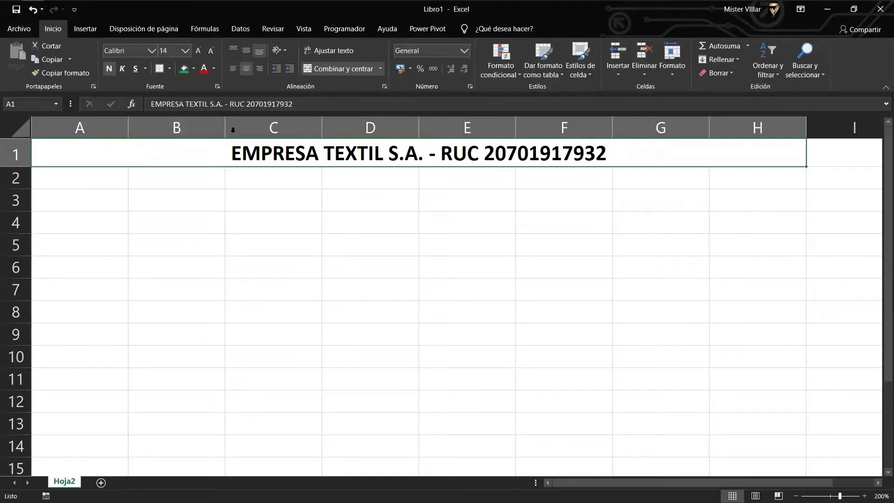
{"action": "left_click", "coordinate": [160, 68]}
{"action": "left_click", "coordinate": [275, 240]}
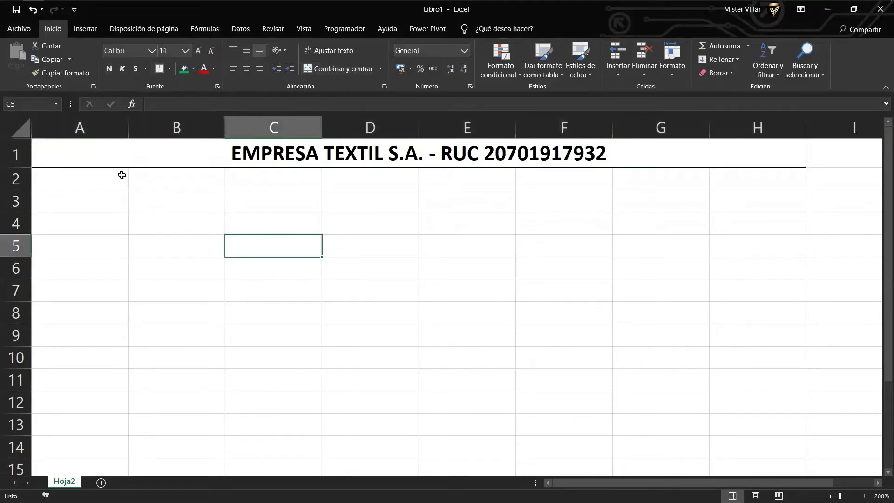
Merge A2:H2 and enter the subtitle 'FLUJO DE CAJA ECONOMICO'.
{"action": "left_click_drag", "start_coordinate": [121, 175], "coordinate": [744, 180]}
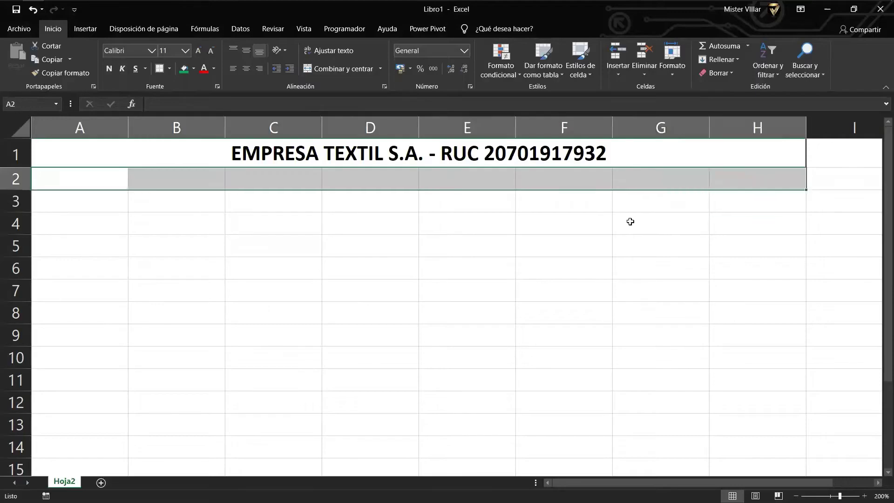
{"action": "left_click", "coordinate": [323, 71]}
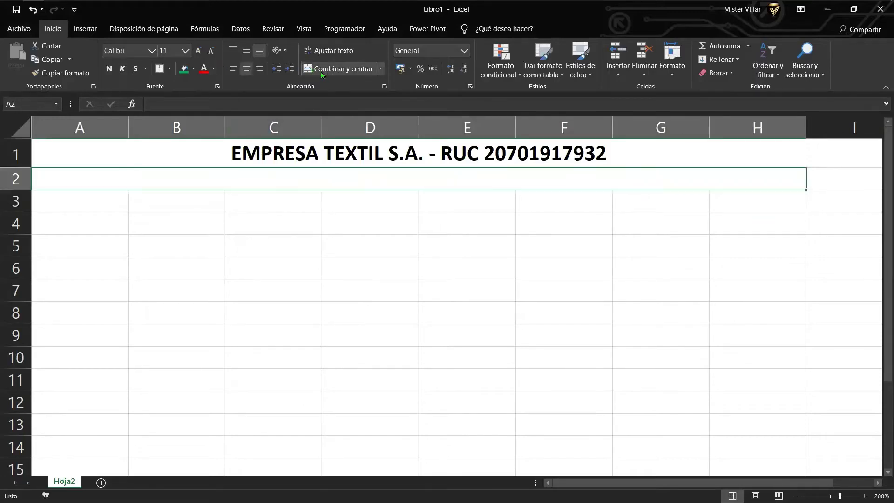
{"action": "type", "text": "FLU"}
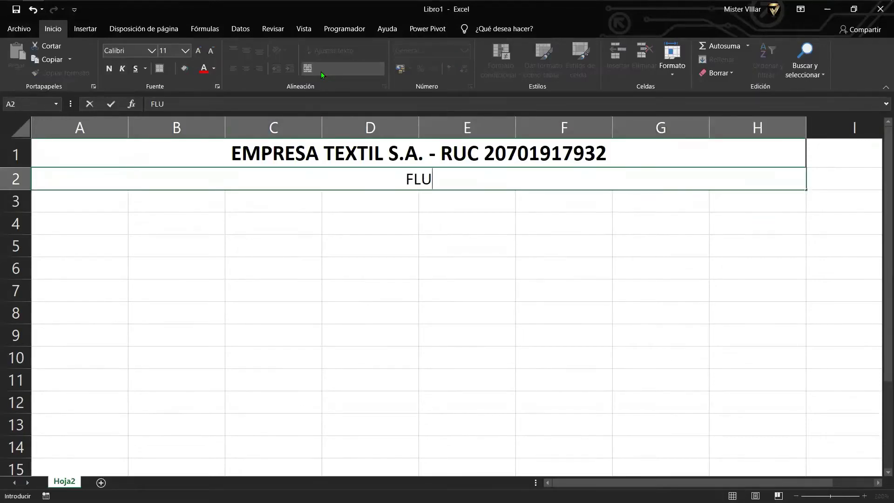
{"action": "type", "text": "JO DE CAJA EXON"}
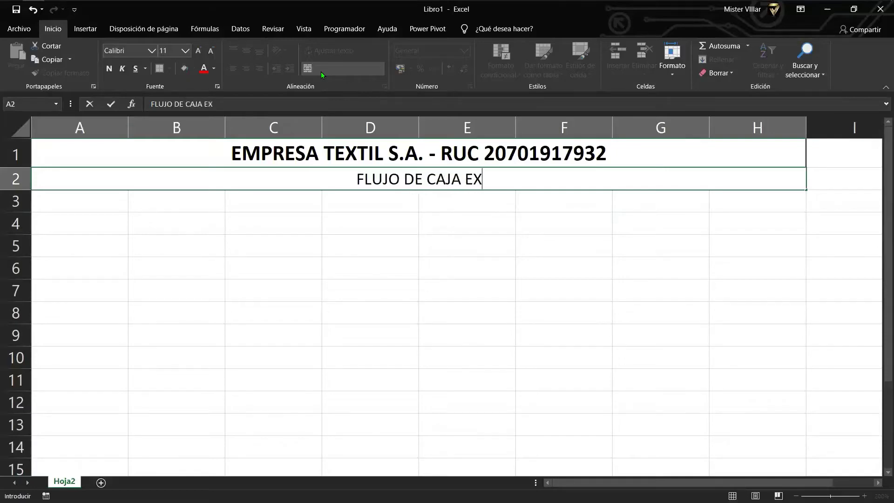
{"action": "key", "text": "BackSpace"}
{"action": "key", "text": "BackSpace"}
{"action": "key", "text": "BackSpace"}
{"action": "type", "text": "CONOMICO"}
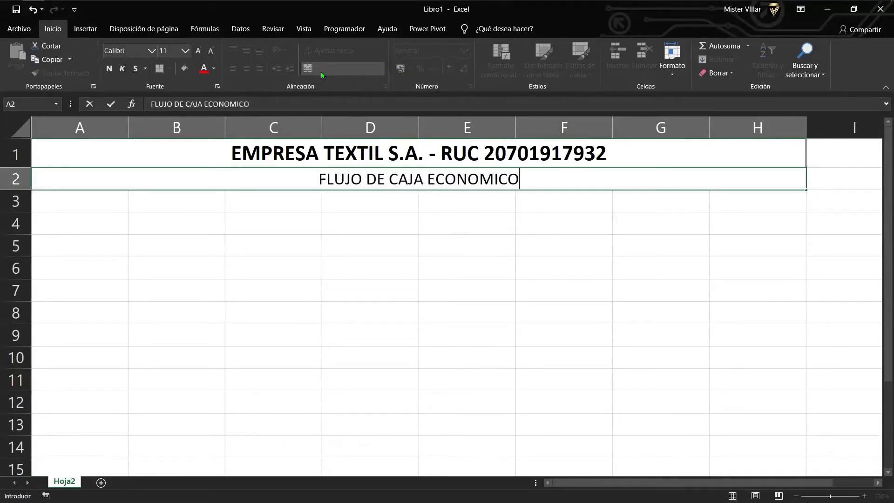
{"action": "key", "text": "Return"}
{"action": "key", "text": "Up"}
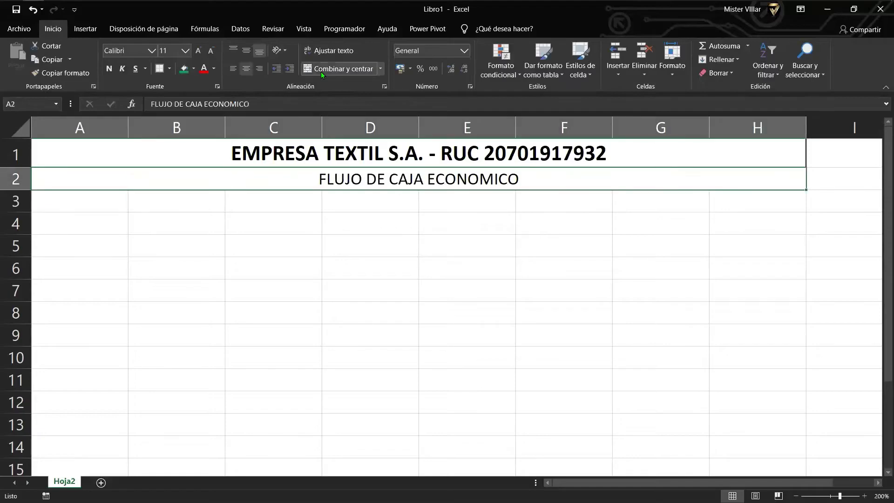
Format the subtitle bold, with black fill and white text.
{"action": "left_click", "coordinate": [114, 68]}
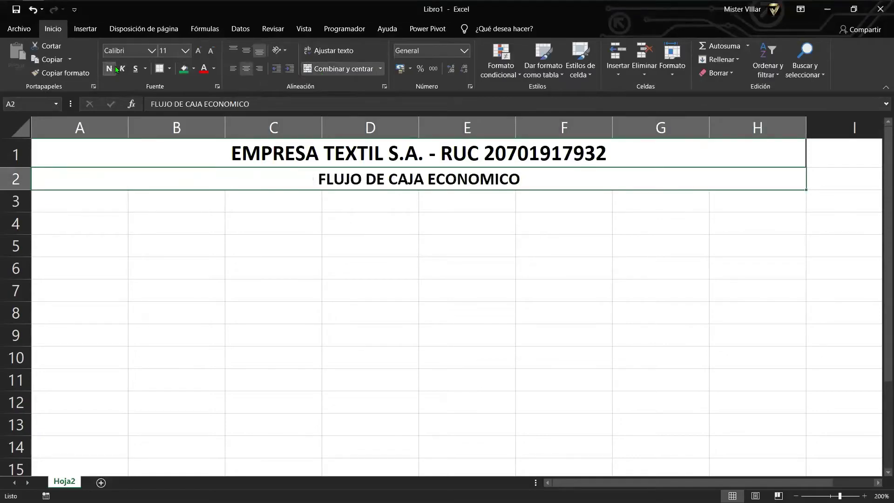
{"action": "left_click", "coordinate": [188, 71]}
{"action": "left_click", "coordinate": [193, 69]}
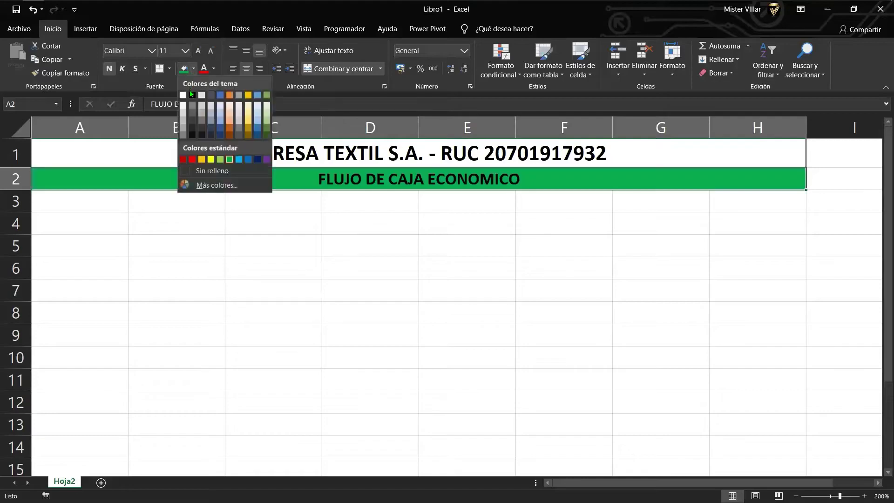
{"action": "left_click", "coordinate": [191, 94]}
{"action": "left_click", "coordinate": [204, 69]}
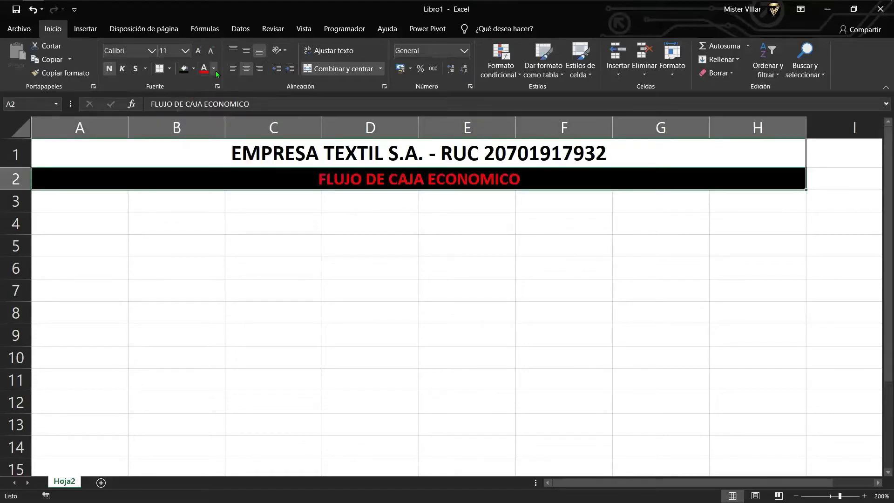
{"action": "left_click", "coordinate": [214, 69]}
{"action": "left_click", "coordinate": [203, 107]}
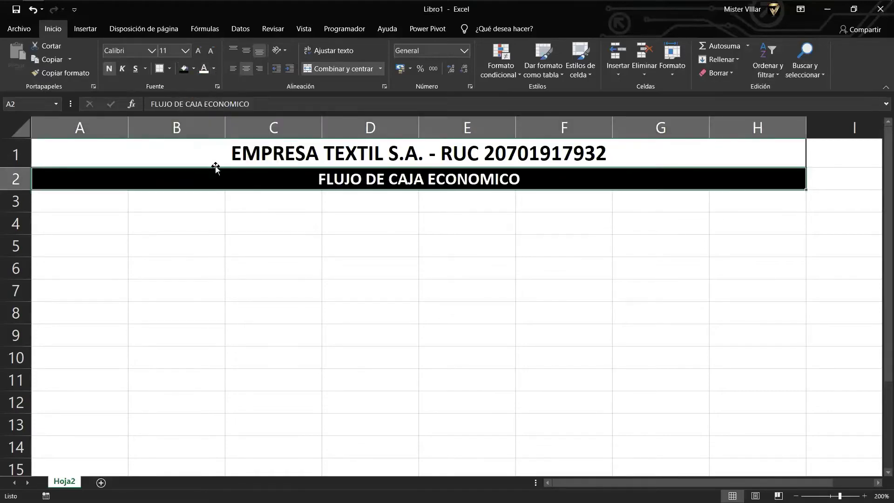
{"action": "left_click", "coordinate": [303, 207]}
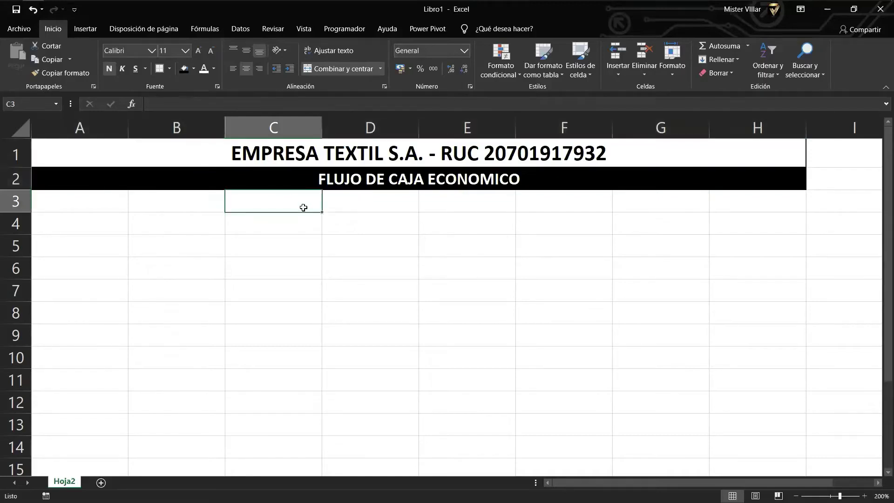
Merge C3:H3 into a bold, bordered 'AÑO' header.
{"action": "left_click_drag", "start_coordinate": [314, 202], "coordinate": [744, 204]}
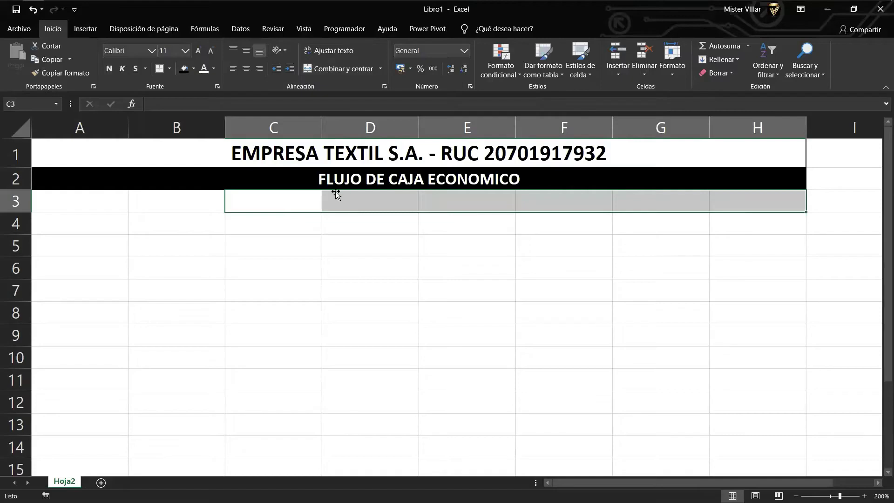
{"action": "left_click", "coordinate": [339, 70]}
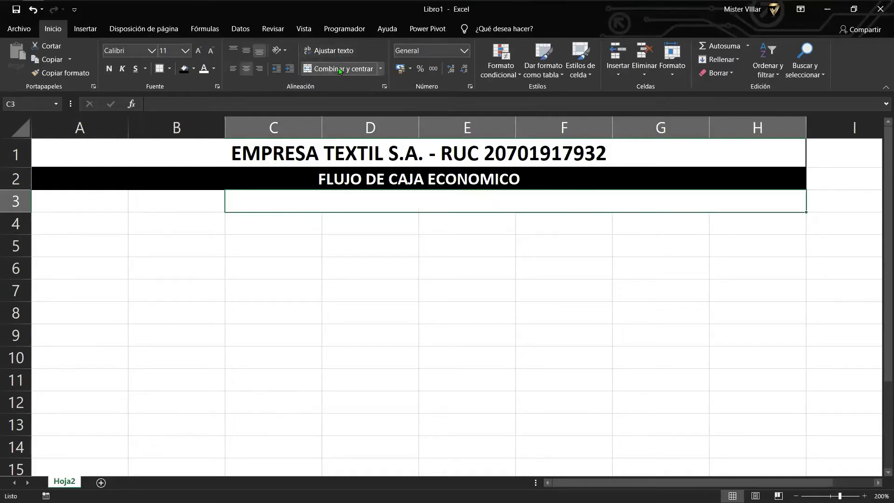
{"action": "type", "text": "año"}
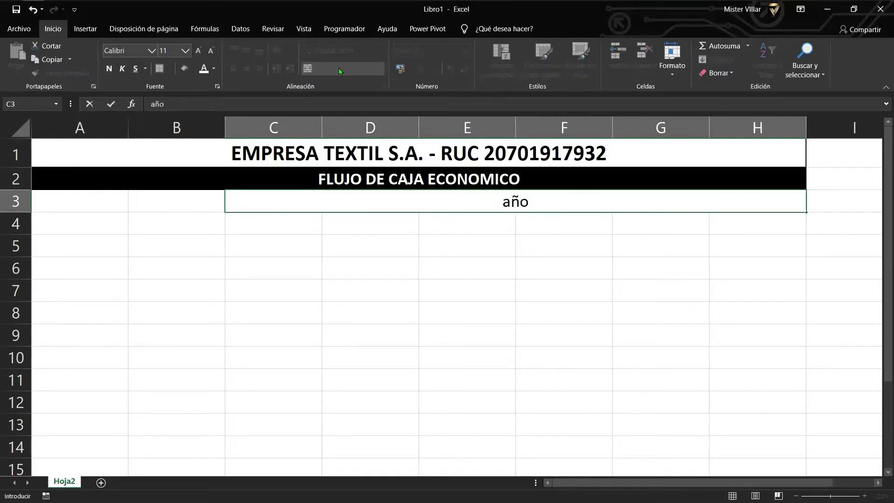
{"action": "key", "text": "BackSpace"}
{"action": "key", "text": "BackSpace"}
{"action": "key", "text": "BackSpace"}
{"action": "type", "text": "AÑO"}
{"action": "key", "text": "Return"}
{"action": "key", "text": "Up"}
{"action": "key", "text": "ctrl+n"}
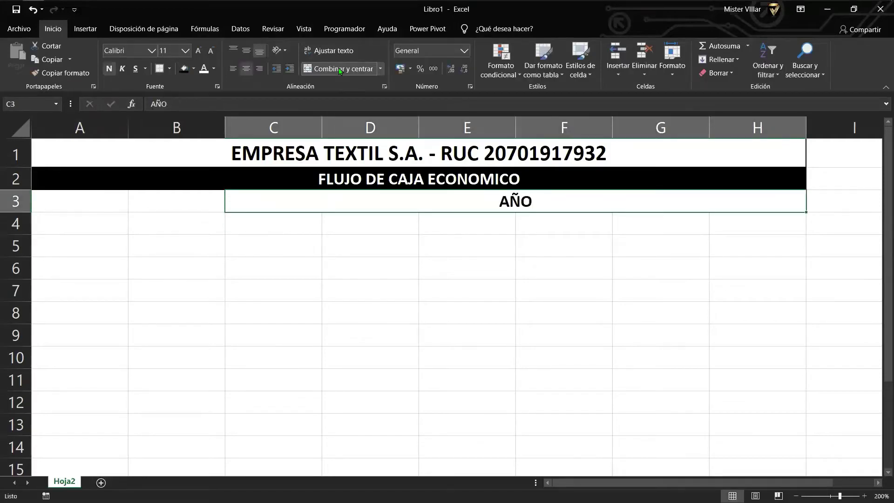
{"action": "left_click", "coordinate": [159, 69]}
{"action": "left_click", "coordinate": [274, 223]}
Enter the years 2020, 2021, 2022, 2023, 2024 and 2025 across C4:H4.
{"action": "type", "text": "2020"}
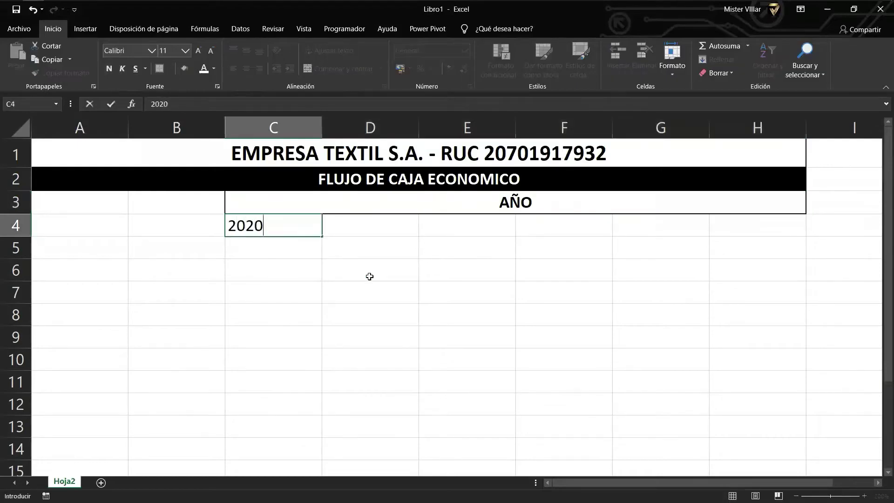
{"action": "key", "text": "Tab"}
{"action": "type", "text": "2021"}
{"action": "key", "text": "Tab"}
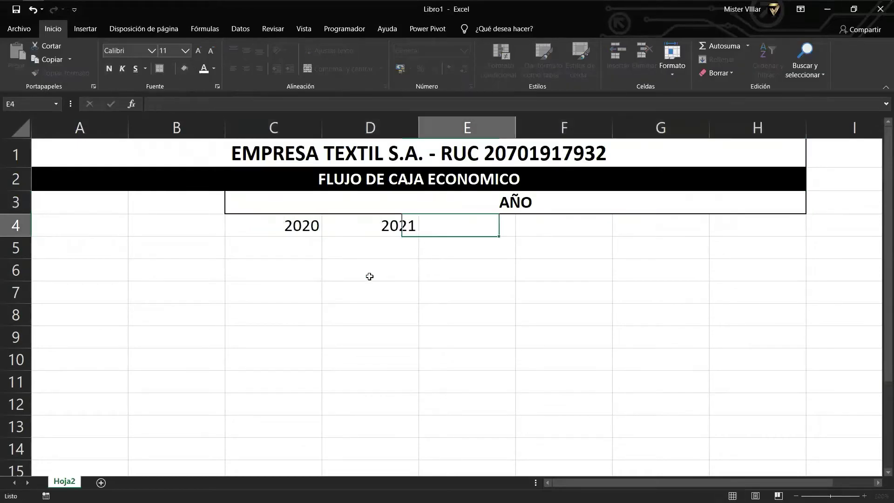
{"action": "type", "text": "2022"}
{"action": "key", "text": "Tab"}
{"action": "type", "text": "2023"}
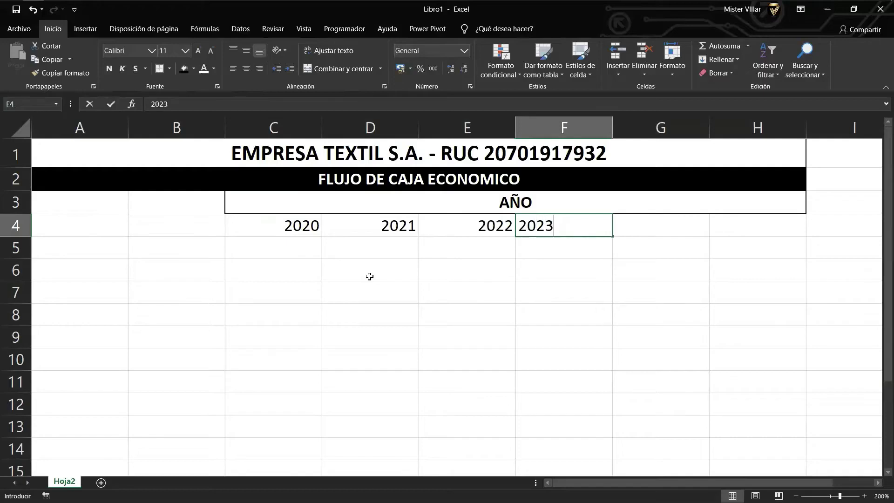
{"action": "key", "text": "Tab"}
{"action": "type", "text": "2024"}
{"action": "key", "text": "Tab"}
{"action": "type", "text": "2025"}
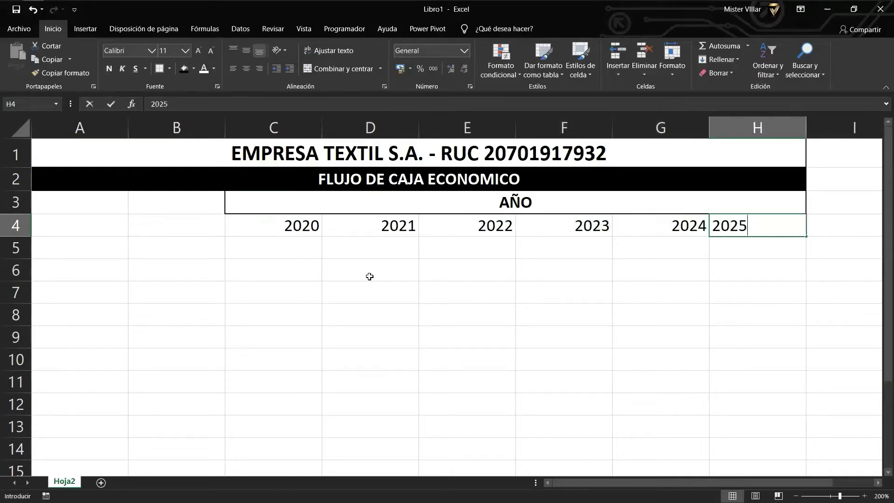
{"action": "key", "text": "Return"}
Centre the years horizontally and vertically and put an outside border around them.
{"action": "key", "text": "Up"}
{"action": "key", "text": "shift+Left"}
{"action": "key", "text": "shift+Left"}
{"action": "key", "text": "shift+Left"}
{"action": "key", "text": "shift+Left"}
{"action": "key", "text": "shift+Left"}
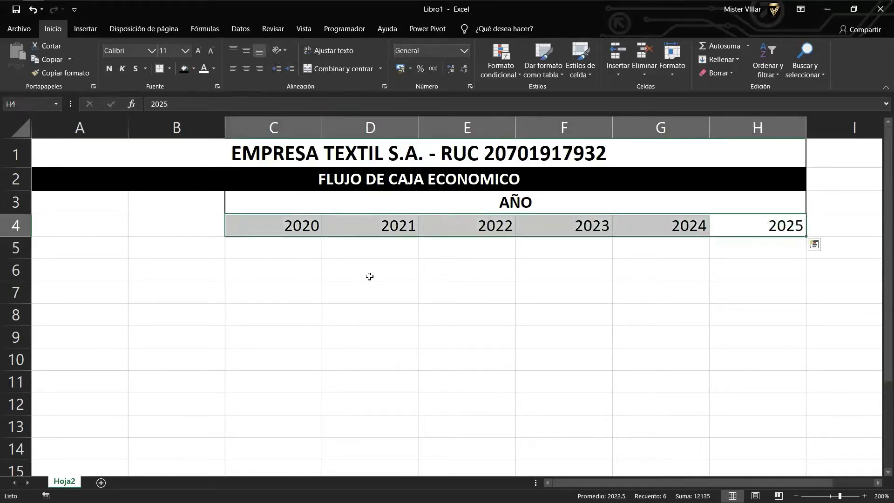
{"action": "left_click", "coordinate": [246, 68]}
{"action": "left_click", "coordinate": [245, 53]}
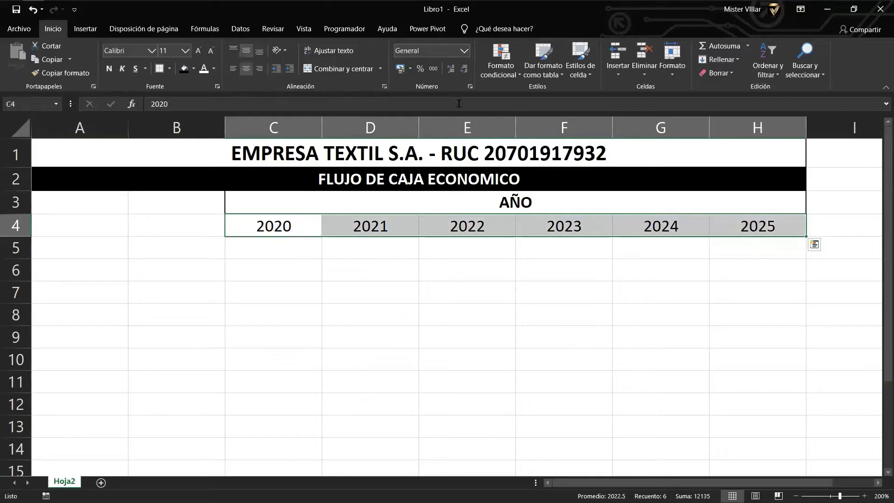
{"action": "left_click", "coordinate": [161, 69]}
Label cell A4 'INVERSION'.
{"action": "key", "text": "Down"}
{"action": "key", "text": "Up"}
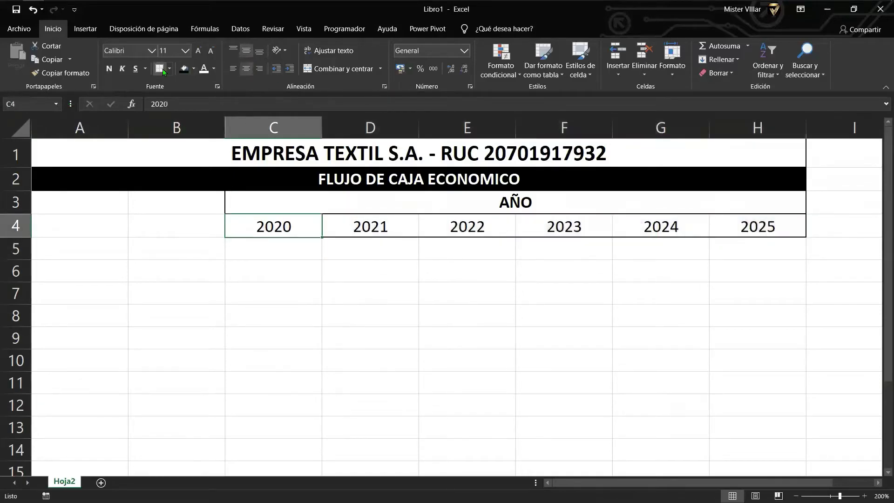
{"action": "key", "text": "Left"}
{"action": "key", "text": "Left"}
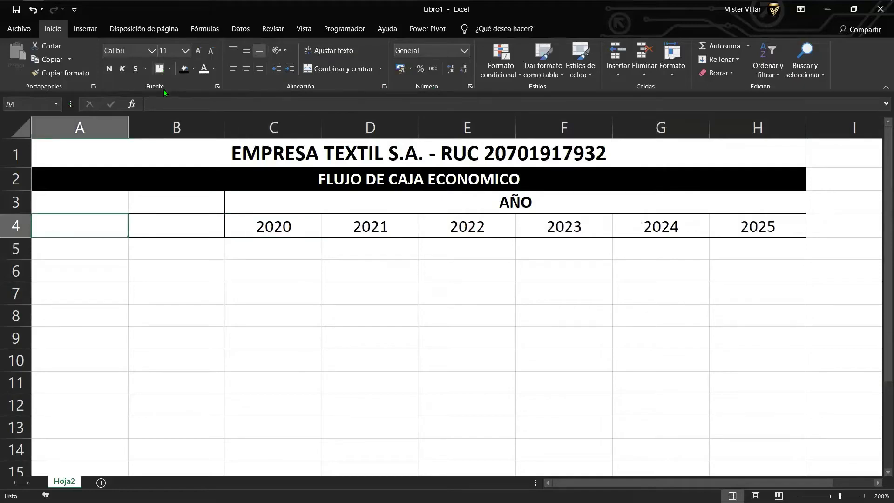
{"action": "type", "text": "INVERSION"}
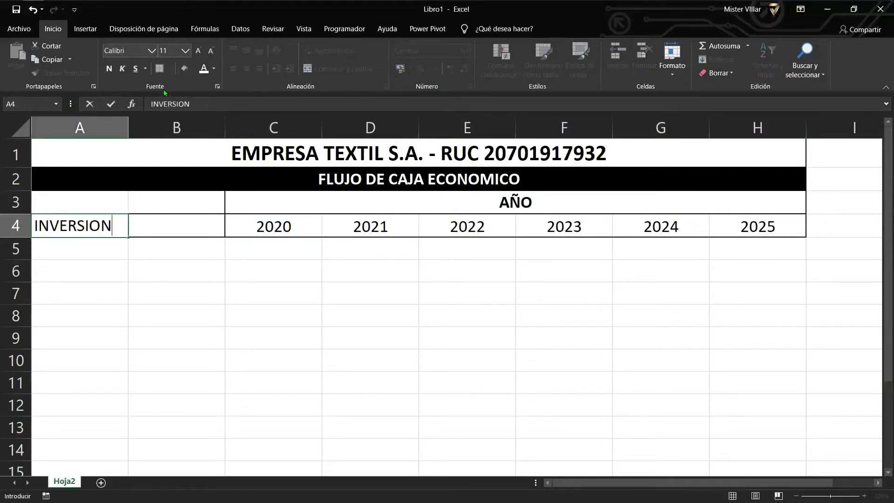
{"action": "key", "text": "Right"}
Enter -300000 in B4 in accounting format and widen column B to fit.
{"action": "type", "text": "-"}
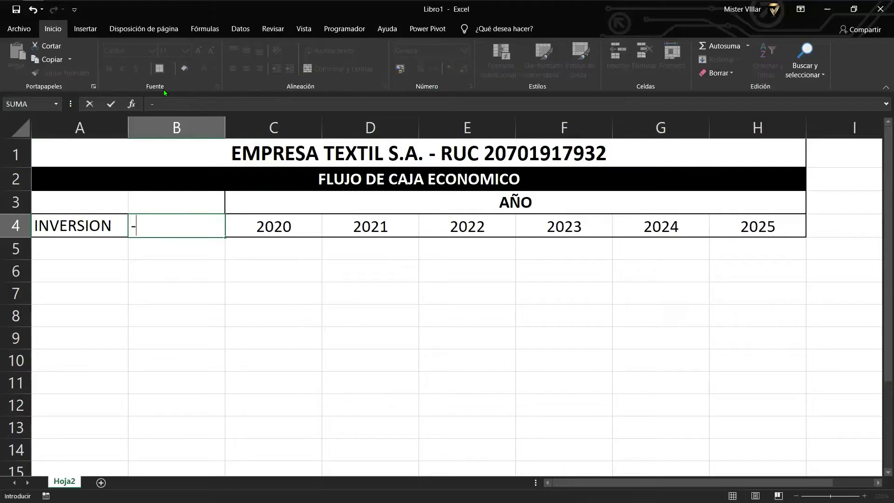
{"action": "type", "text": "300000"}
{"action": "key", "text": "Return"}
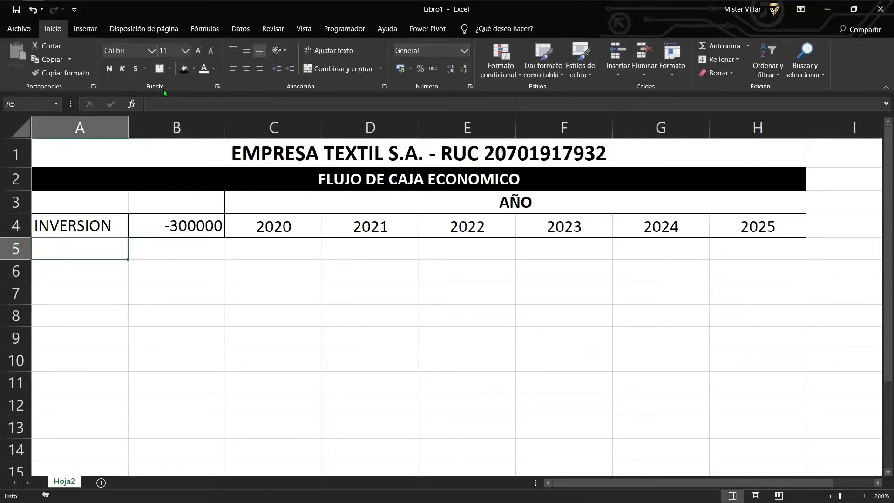
{"action": "key", "text": "Up"}
{"action": "key", "text": "Right"}
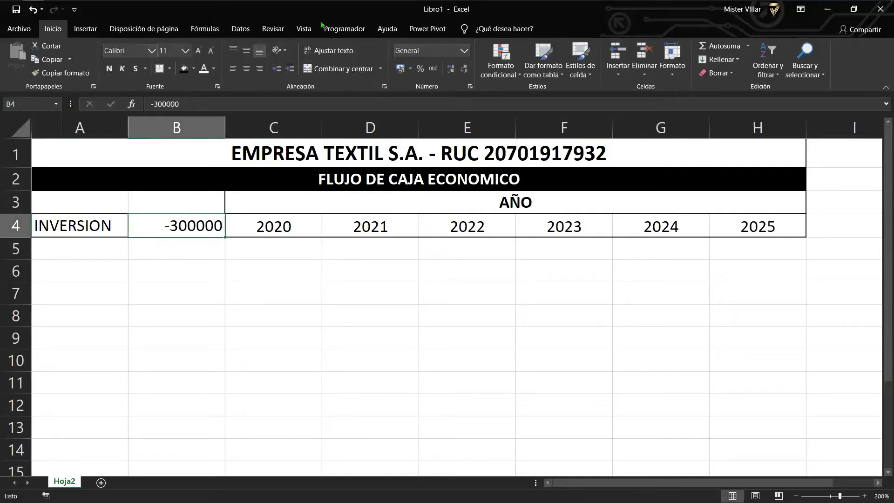
{"action": "left_click", "coordinate": [437, 69]}
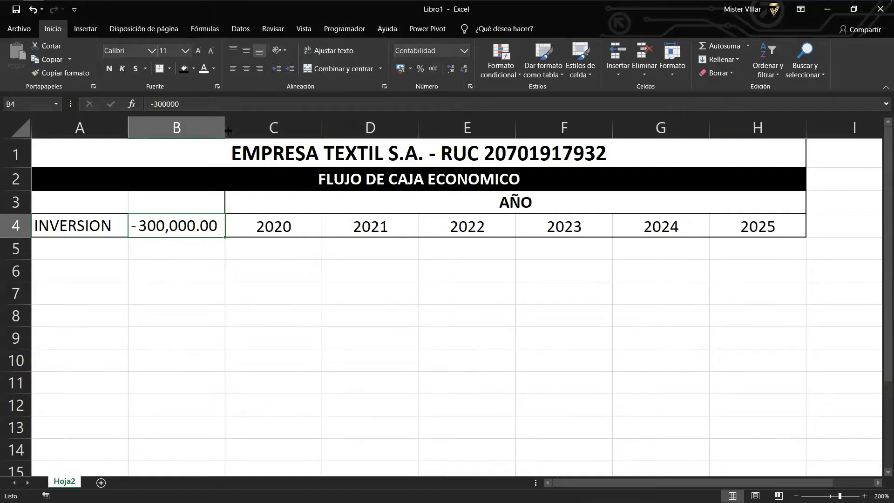
{"action": "left_click_drag", "start_coordinate": [225, 127], "coordinate": [231, 127]}
{"action": "left_click", "coordinate": [331, 289]}
Enter the 'INGRESOS' heading in cell A5.
{"action": "left_click", "coordinate": [278, 254]}
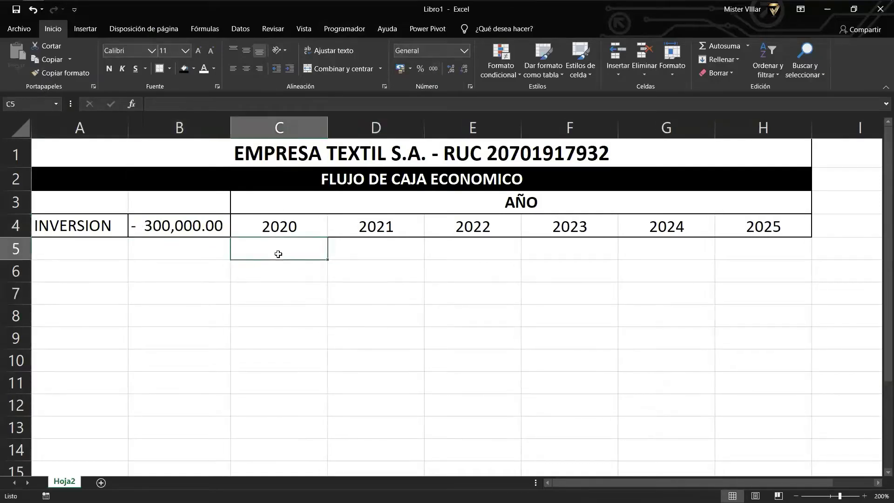
{"action": "left_click_drag", "start_coordinate": [111, 255], "coordinate": [145, 250]}
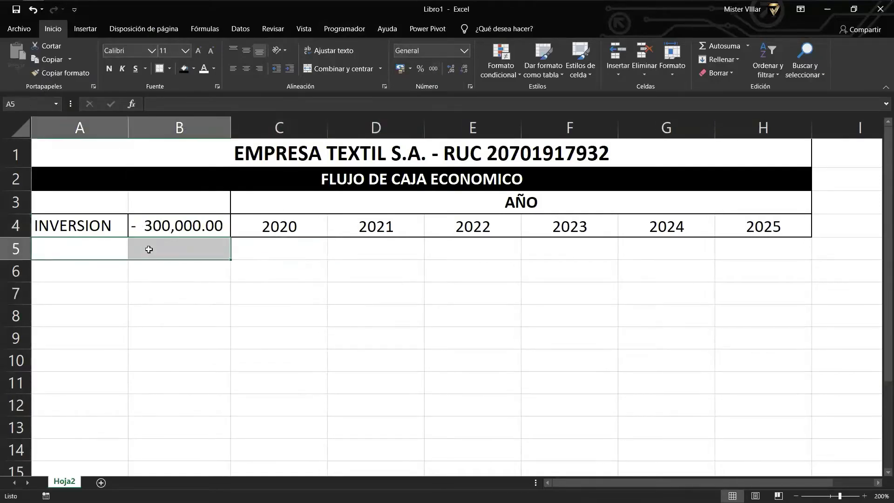
{"action": "left_click", "coordinate": [345, 69]}
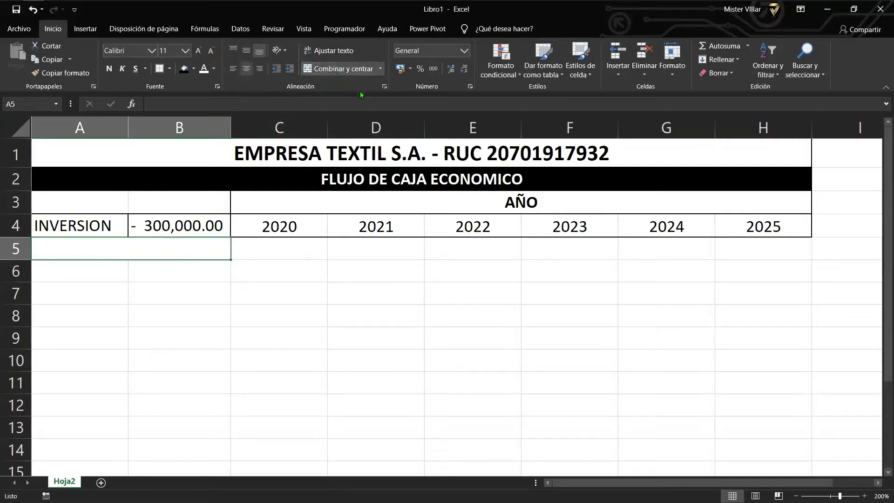
{"action": "key", "text": "ctrl+z"}
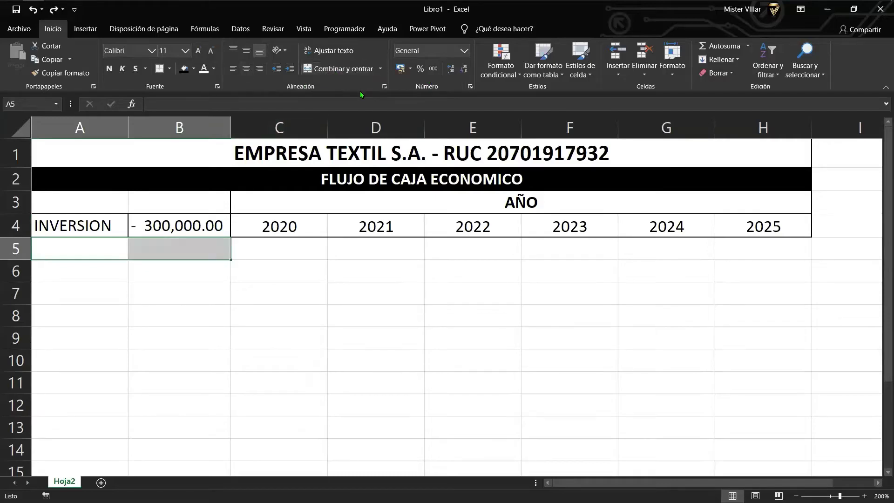
{"action": "key", "text": "shift+Left"}
{"action": "type", "text": "INGRESOS"}
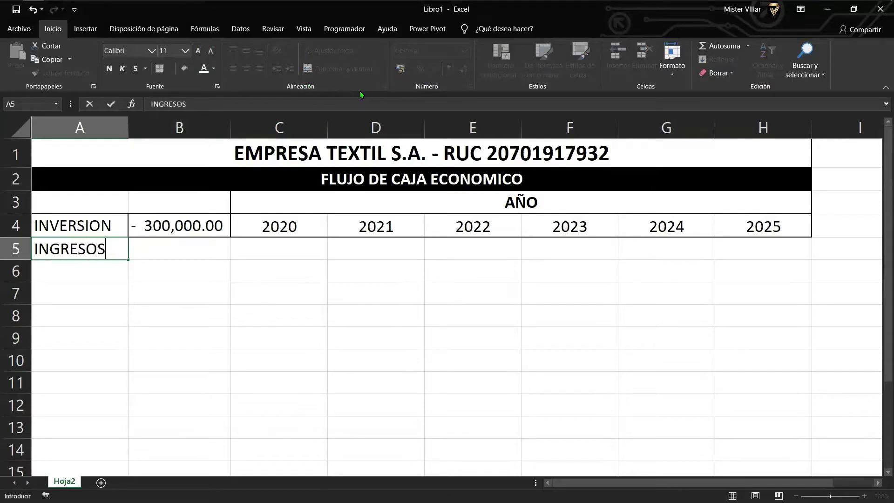
{"action": "key", "text": "Return"}
{"action": "key", "text": "Up"}
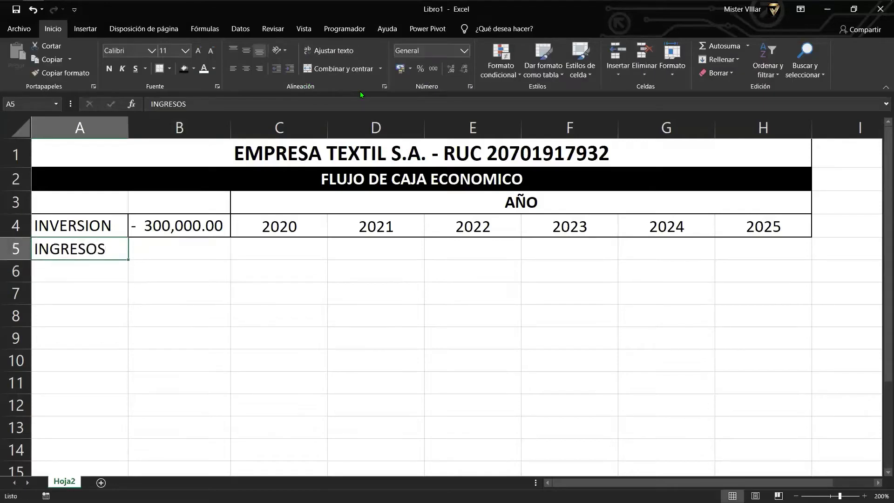
Give INGRESOS a border, green fill, bold centred text, and widen column A.
{"action": "left_click", "coordinate": [160, 70]}
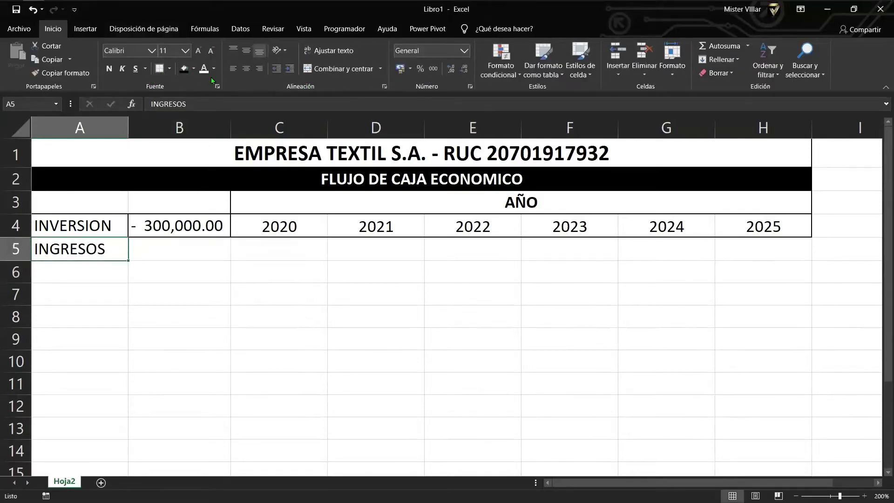
{"action": "left_click", "coordinate": [193, 69]}
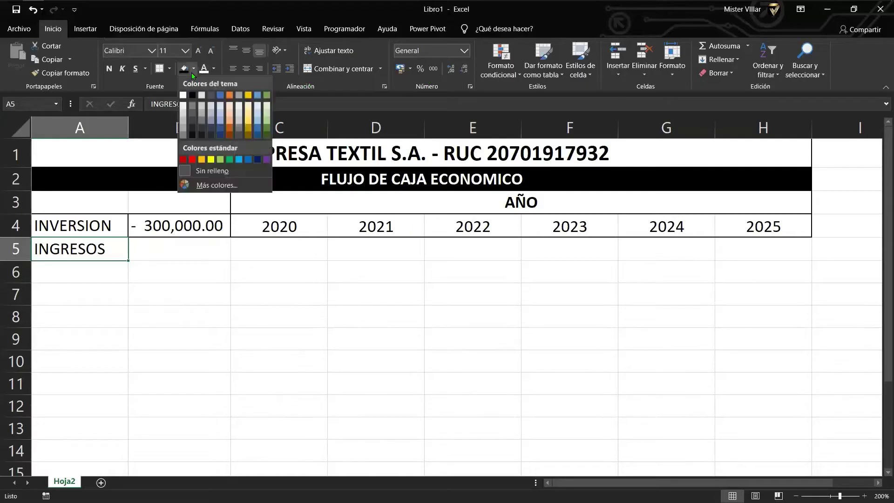
{"action": "left_click", "coordinate": [229, 160]}
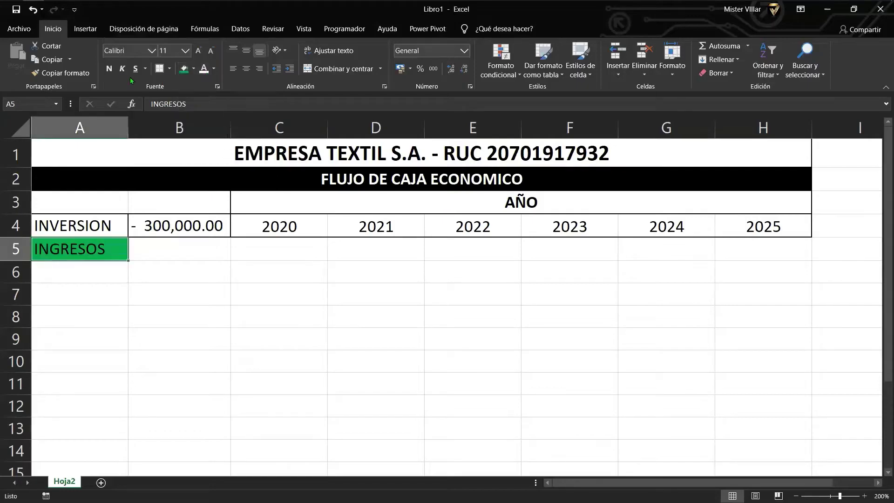
{"action": "left_click", "coordinate": [109, 69]}
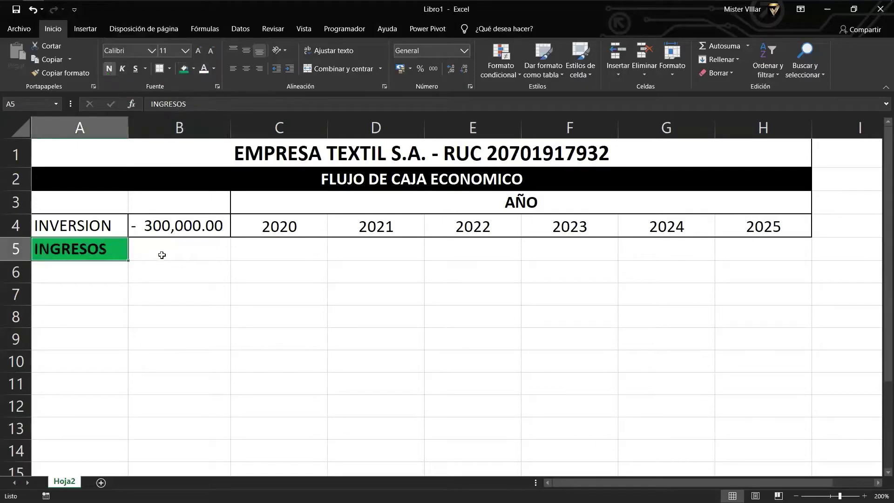
{"action": "left_click", "coordinate": [247, 70]}
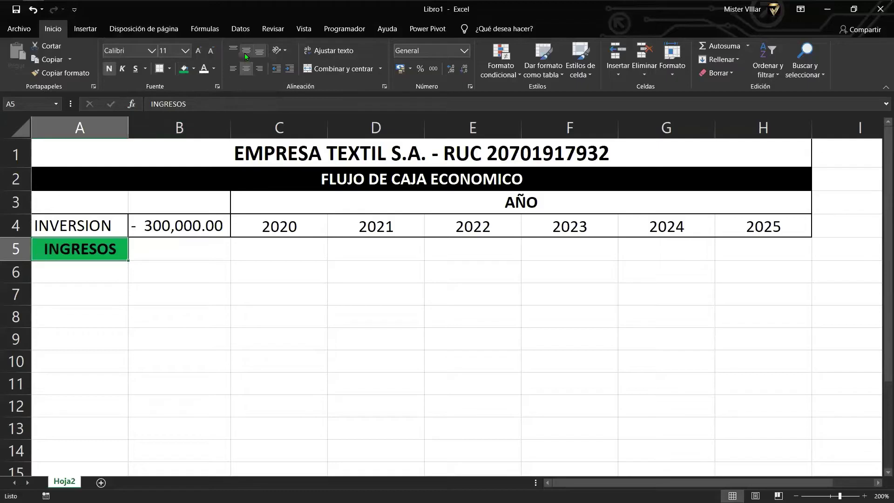
{"action": "left_click", "coordinate": [244, 52]}
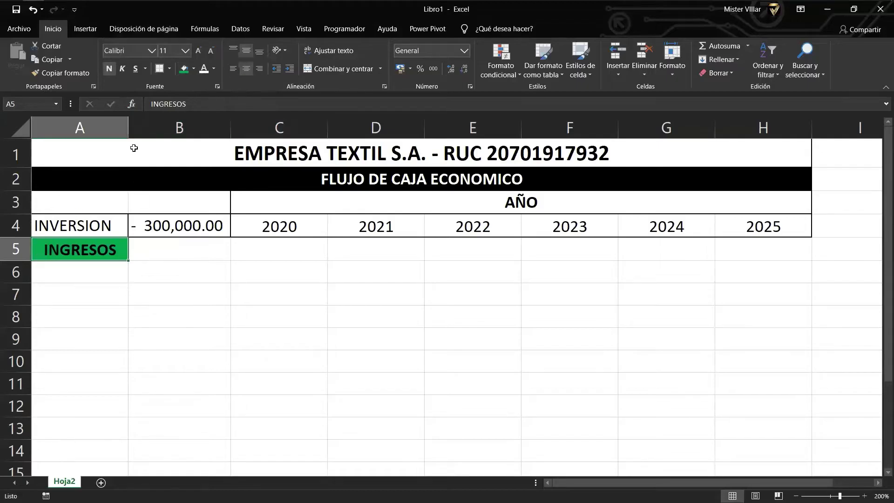
{"action": "left_click_drag", "start_coordinate": [128, 131], "coordinate": [144, 131]}
Enter 'Ventas al Contado 70%' in cell A6.
{"action": "left_click", "coordinate": [257, 256]}
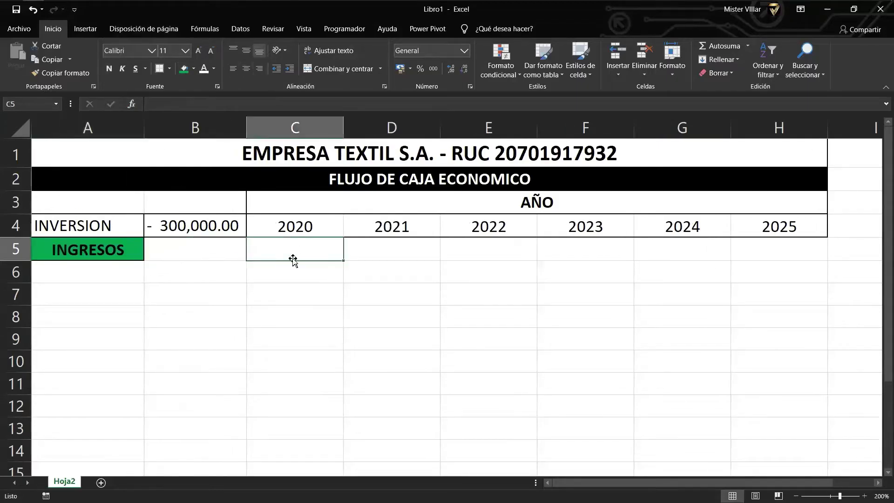
{"action": "left_click", "coordinate": [70, 280]}
{"action": "type", "text": "v"}
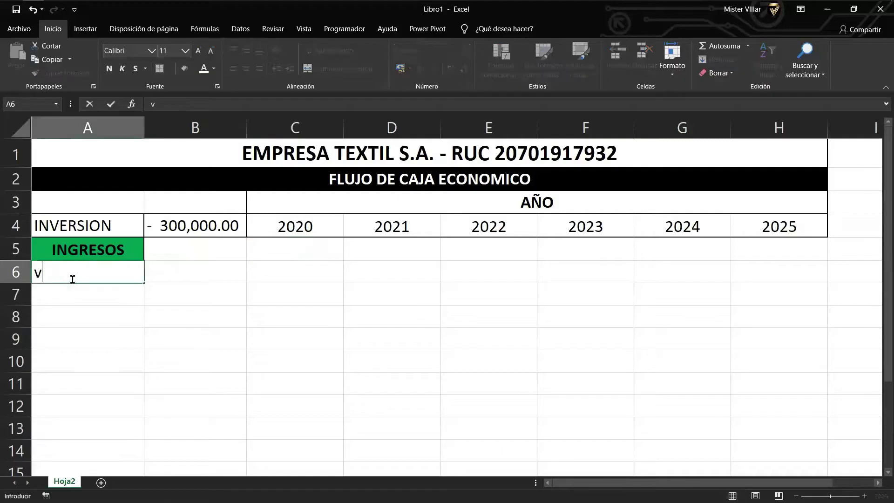
{"action": "type", "text": "ENTAS al"}
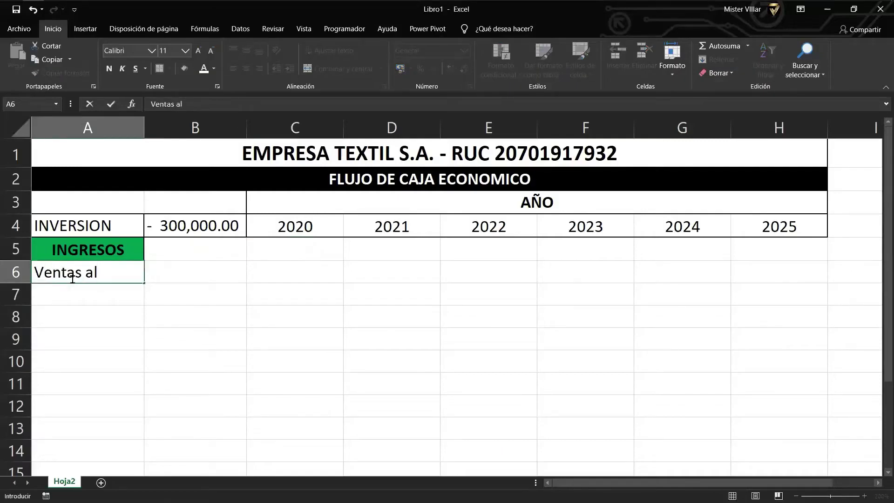
{"action": "type", "text": " Contado 705"}
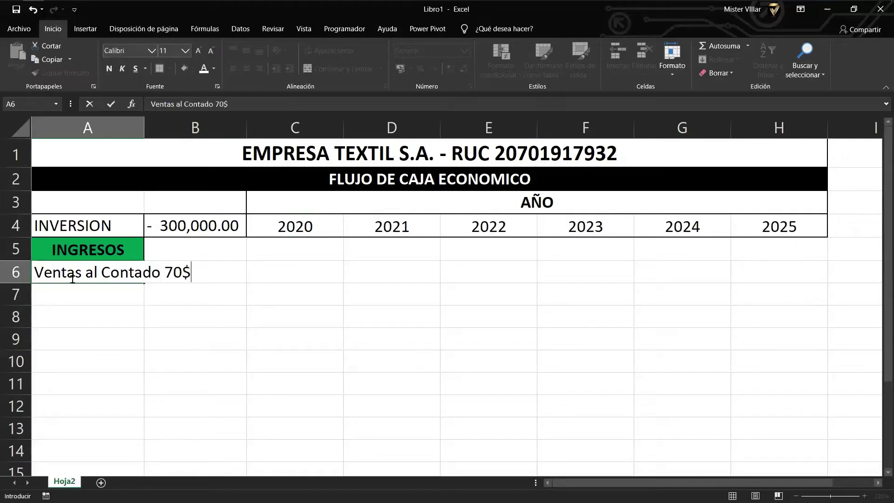
{"action": "key", "text": "BackSpace"}
{"action": "type", "text": "%"}
{"action": "key", "text": "Return"}
Enter 'Ventas al Credito 30%' in A7 and widen column A to fit the labels.
{"action": "type", "text": "Ventas "}
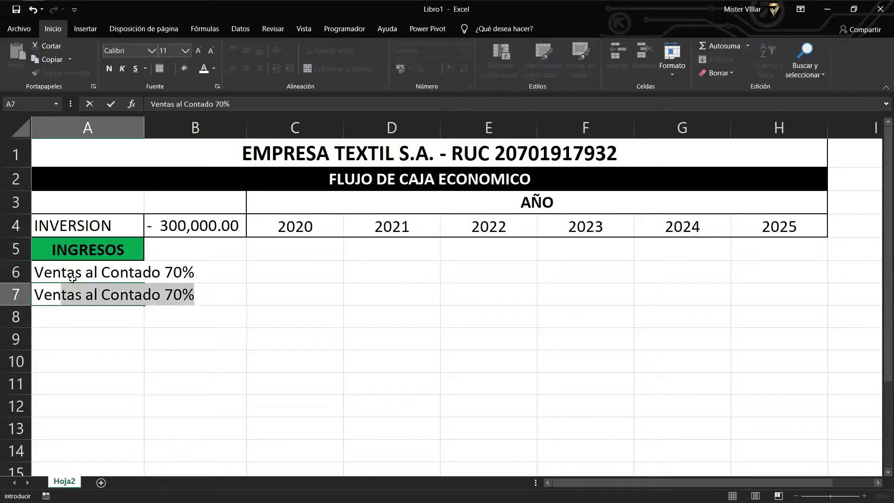
{"action": "type", "text": "al Cred"}
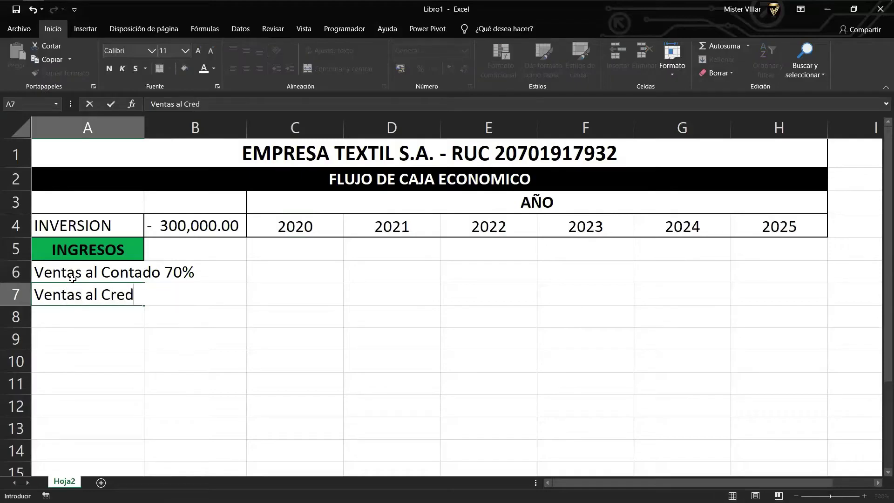
{"action": "type", "text": "ito 30%"}
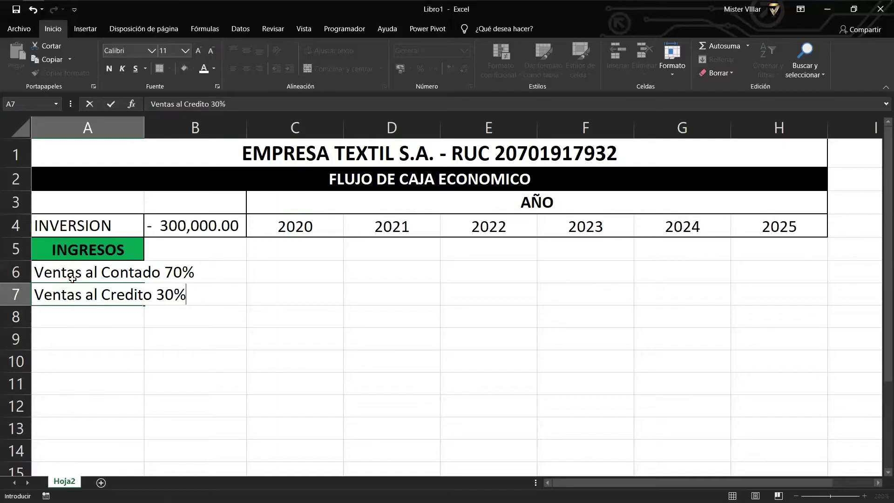
{"action": "key", "text": "Return"}
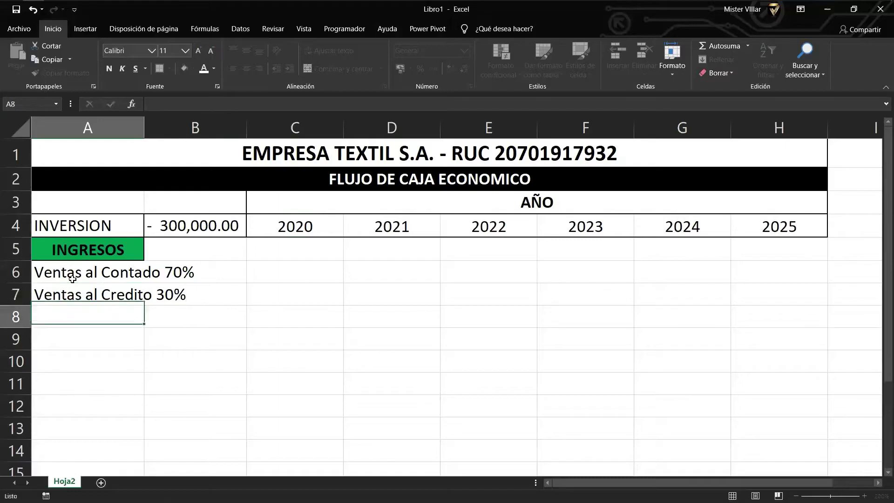
{"action": "key", "text": "Up"}
{"action": "key", "text": "Up"}
{"action": "key", "text": "Right"}
{"action": "key", "text": "Right"}
{"action": "key", "text": "Left"}
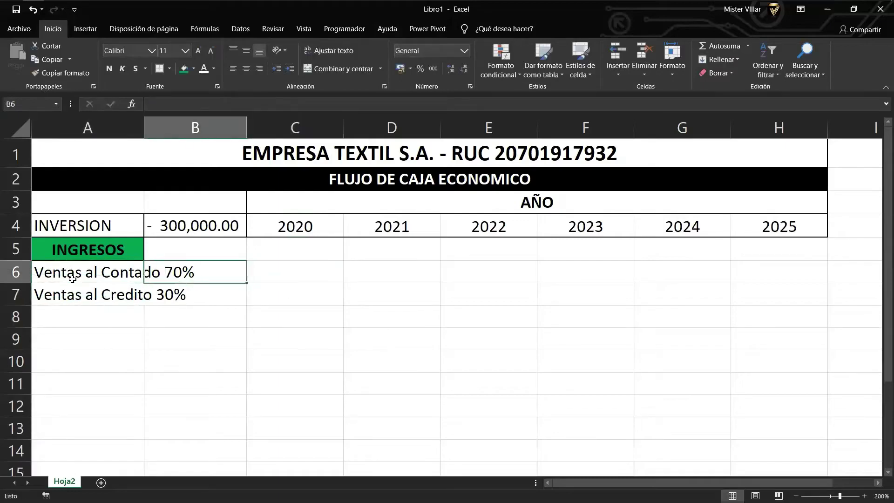
{"action": "left_click_drag", "start_coordinate": [150, 134], "coordinate": [205, 135]}
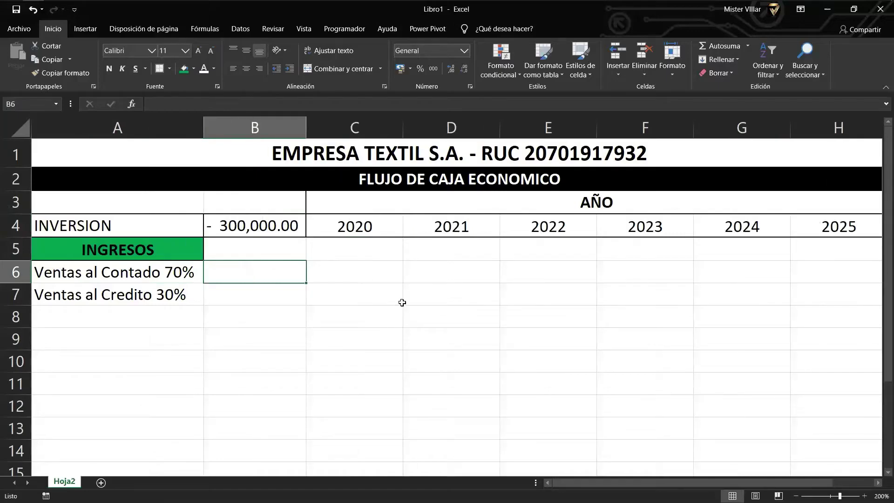
Copy the INGRESOS header from A5 into A8 and begin editing it.
{"action": "scroll", "coordinate": [408, 278], "scroll_direction": "down", "scroll_amount": 2, "text": "ctrl"}
{"action": "left_click", "coordinate": [319, 252]}
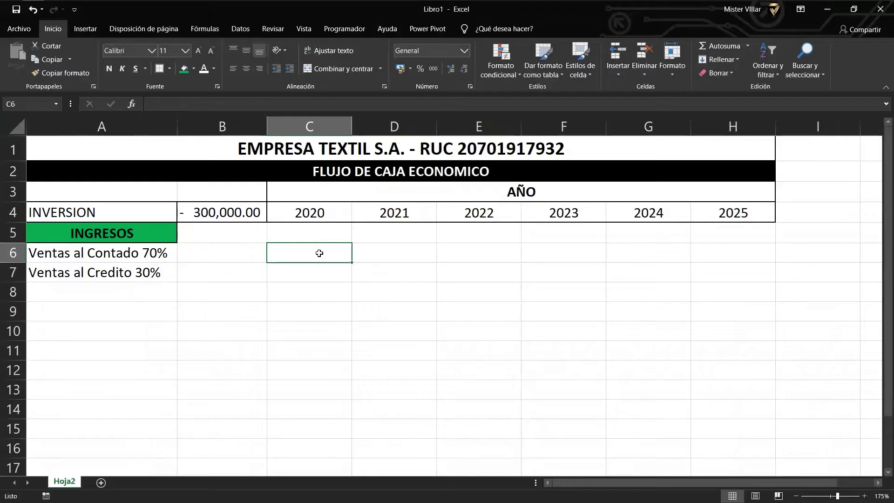
{"action": "key", "text": "Down"}
{"action": "key", "text": "Left"}
{"action": "key", "text": "Down"}
{"action": "key", "text": "Left"}
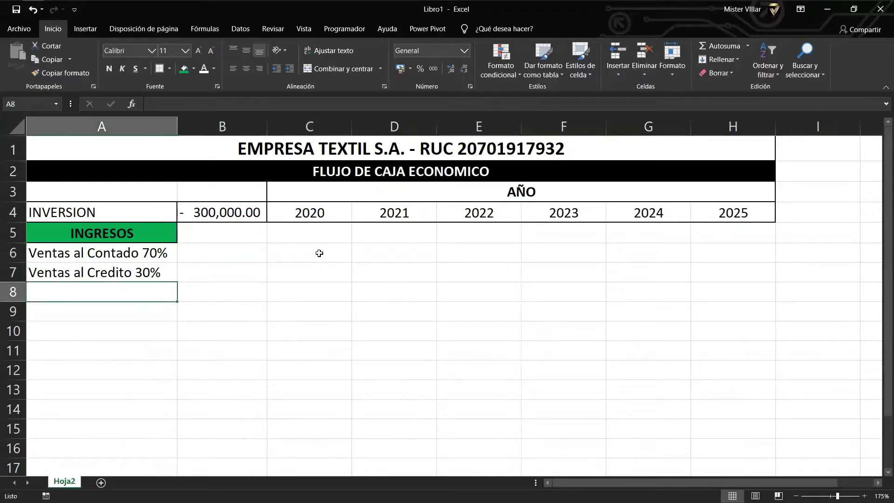
{"action": "key", "text": "Up"}
{"action": "key", "text": "Up"}
{"action": "key", "text": "Up"}
{"action": "key", "text": "ctrl+c"}
{"action": "key", "text": "Down"}
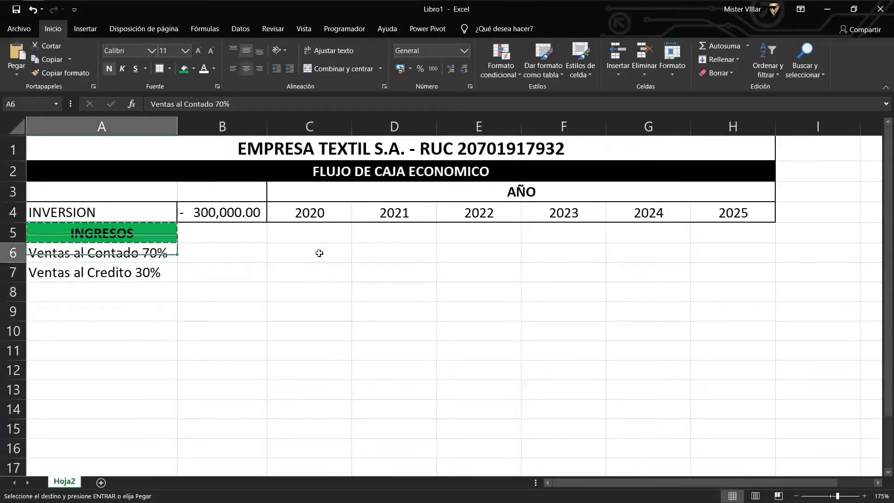
{"action": "key", "text": "Down"}
{"action": "key", "text": "Down"}
{"action": "key", "text": "ctrl+v"}
{"action": "key", "text": "F2"}
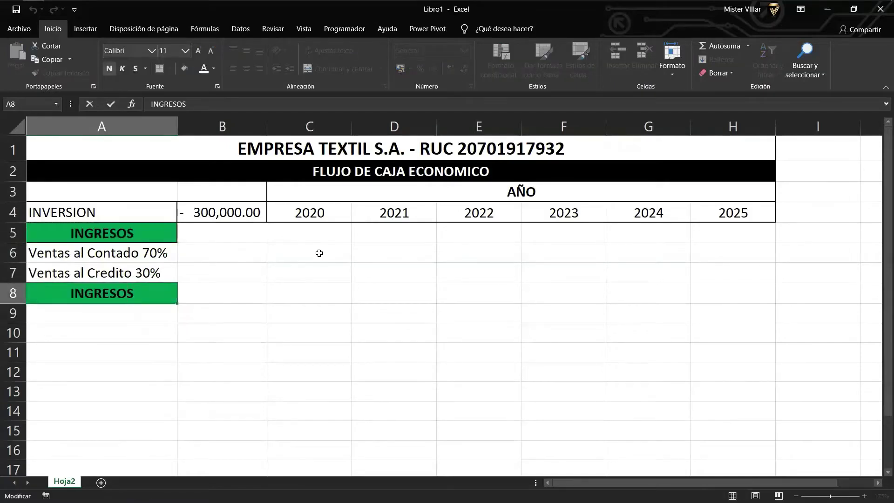
Change the A8 label to 'TOTAL INGRESOS'.
{"action": "left_click", "coordinate": [228, 427]}
{"action": "left_click", "coordinate": [74, 286]}
{"action": "double_click", "coordinate": [64, 289]}
{"action": "type", "text": "TOTAL"}
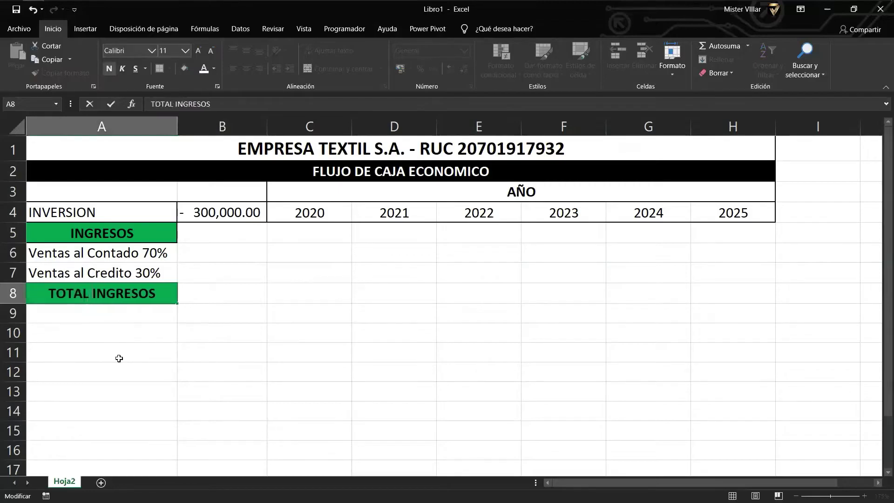
{"action": "key", "text": "Return"}
{"action": "key", "text": "Right"}
{"action": "key", "text": "Right"}
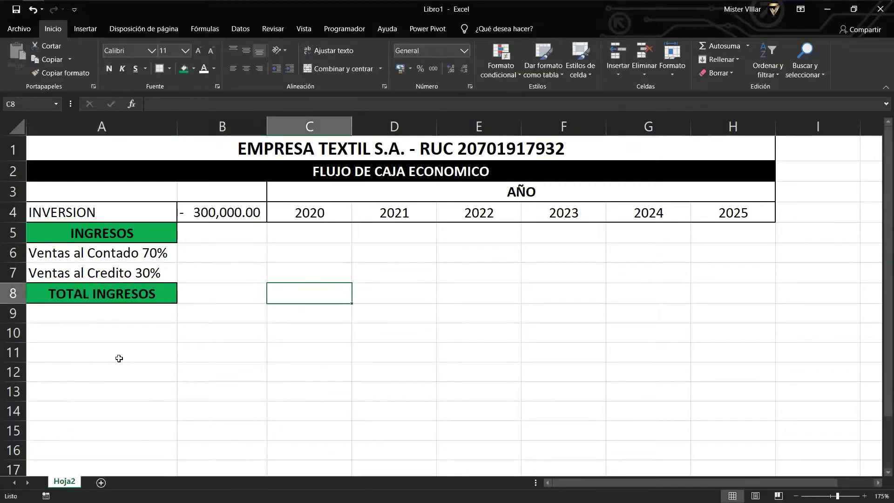
Enter =ALEATORIO.ENTRE(490000;500000) in C8 for the 2020 total.
{"action": "type", "text": "+"}
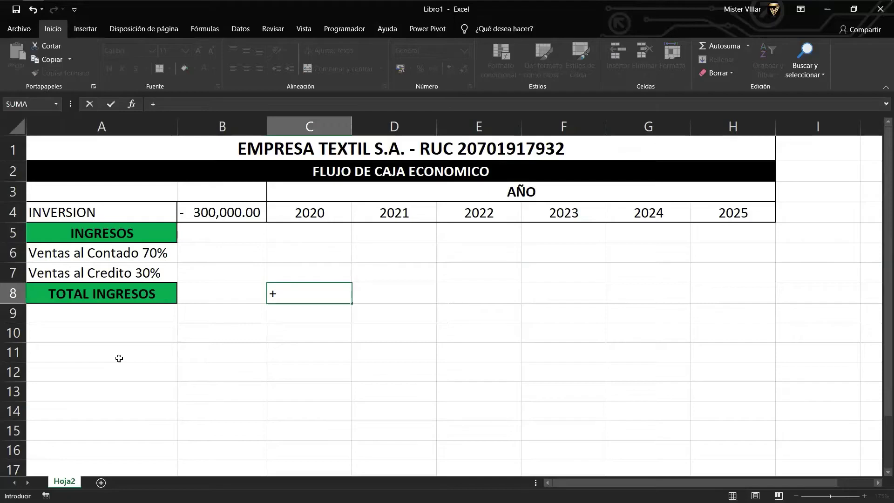
{"action": "key", "text": "Escape"}
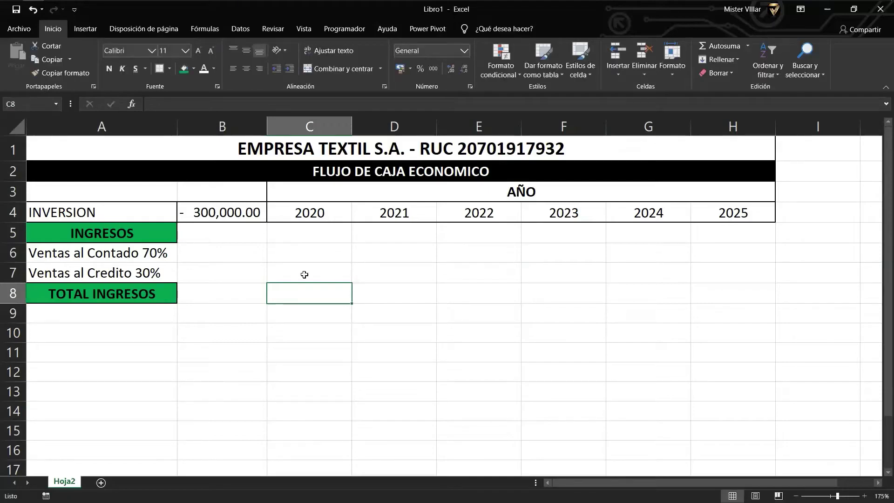
{"action": "type", "text": "=al"}
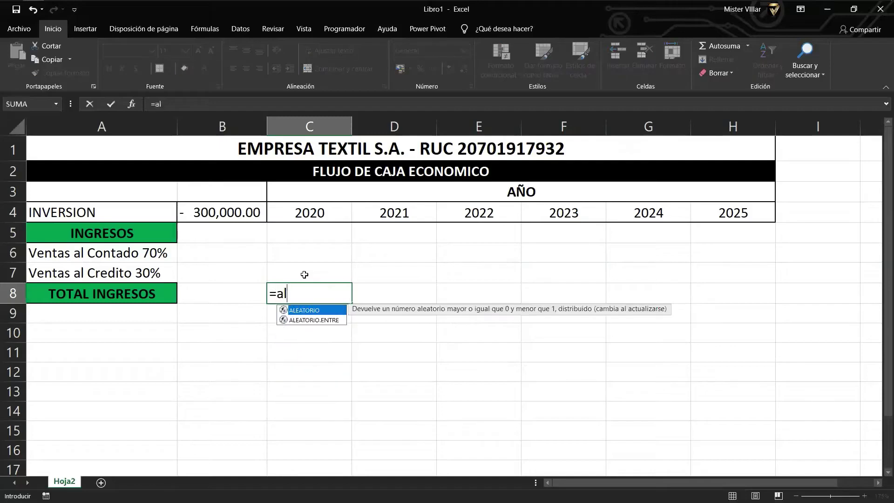
{"action": "double_click", "coordinate": [329, 320]}
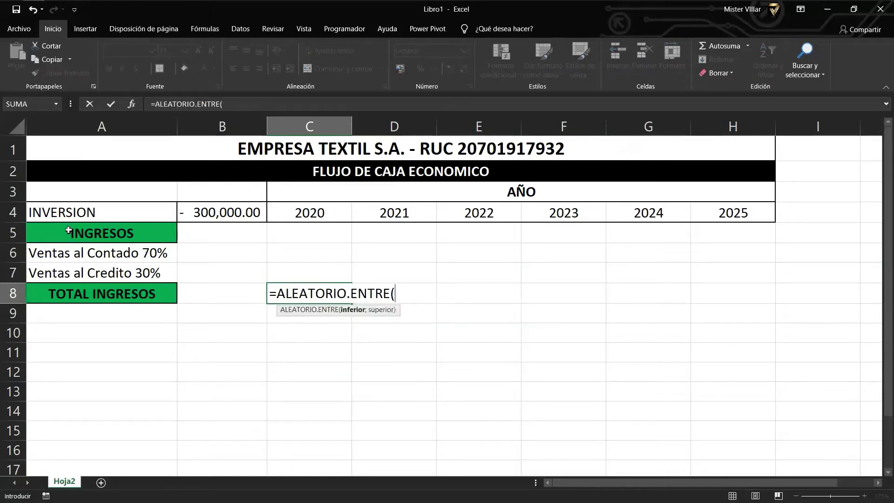
{"action": "type", "text": "490000"}
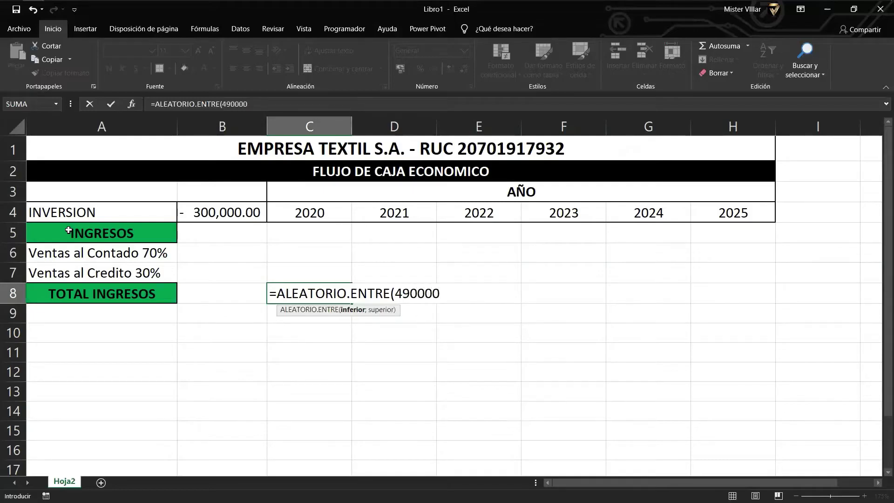
{"action": "type", "text": ";50000"}
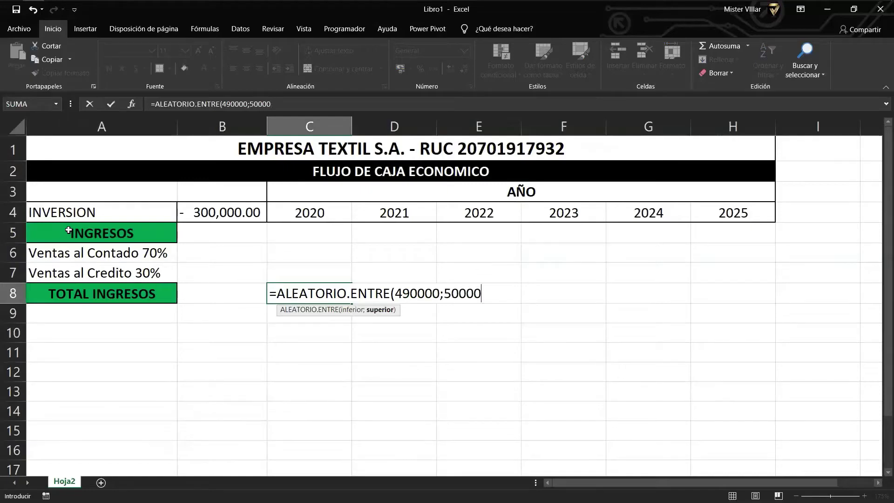
{"action": "type", "text": "0"}
{"action": "key", "text": "ctrl+Return"}
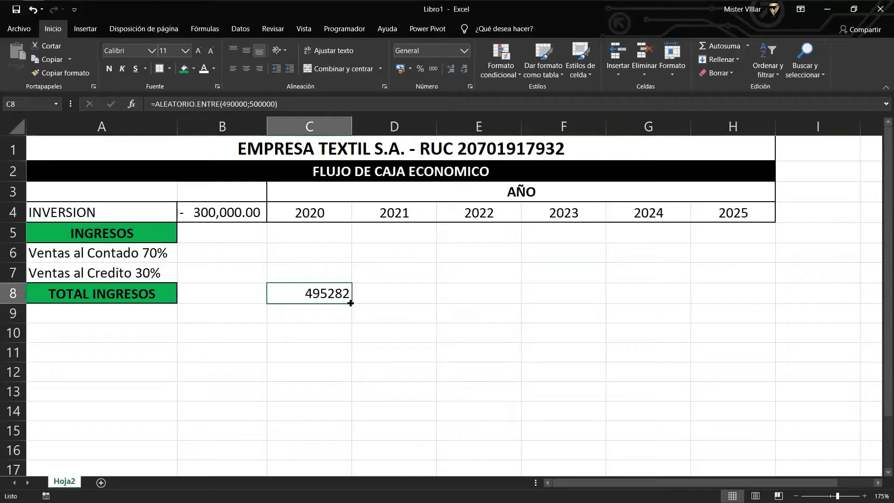
Fill the random total across C8:H8 in bold accounting format.
{"action": "left_click_drag", "start_coordinate": [351, 303], "coordinate": [729, 279]}
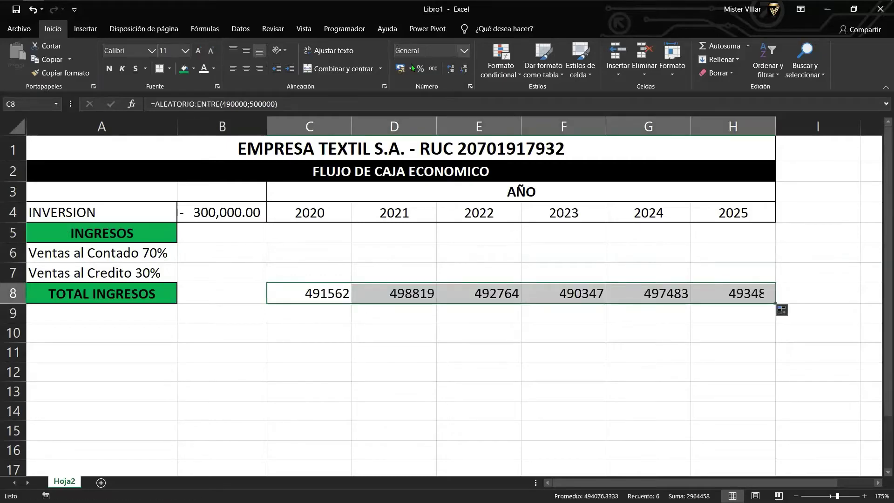
{"action": "left_click", "coordinate": [434, 70]}
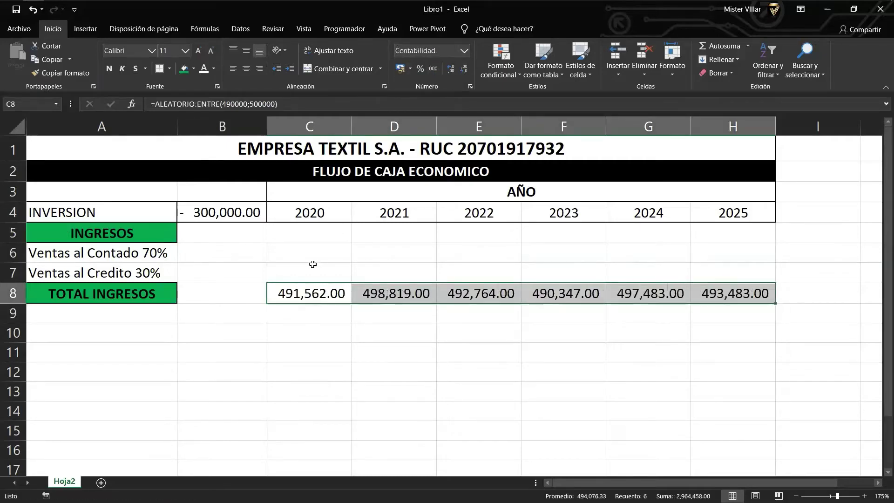
{"action": "left_click", "coordinate": [109, 69]}
Enter +C8*70% in C6 and +C8*30% in C7, then select both to copy across.
{"action": "left_click", "coordinate": [335, 250]}
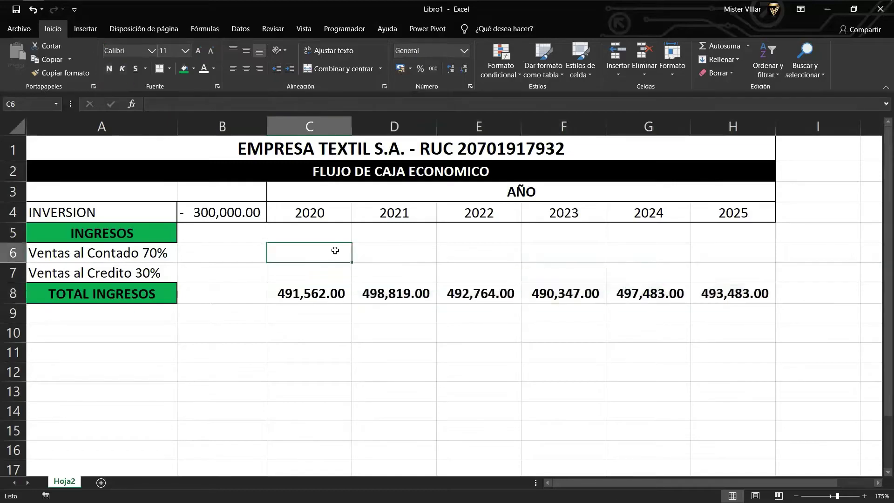
{"action": "type", "text": "+C8*"}
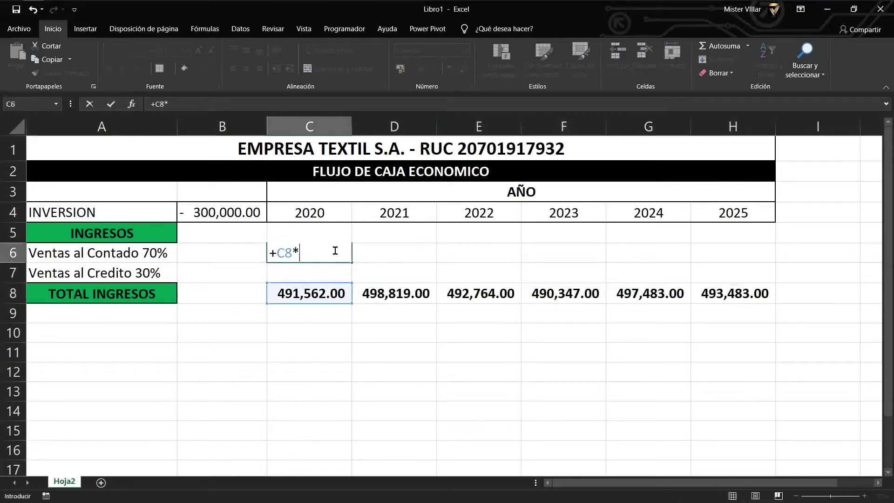
{"action": "type", "text": "70%"}
{"action": "key", "text": "Return"}
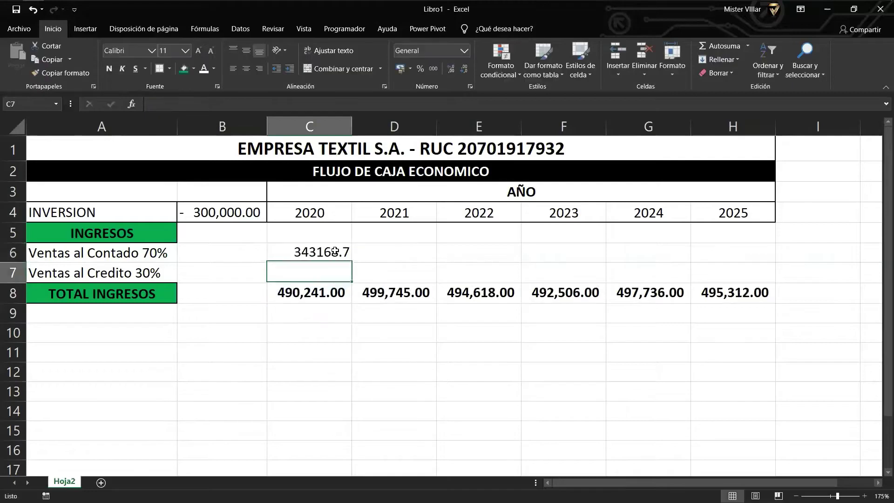
{"action": "type", "text": "+"}
{"action": "key", "text": "Down"}
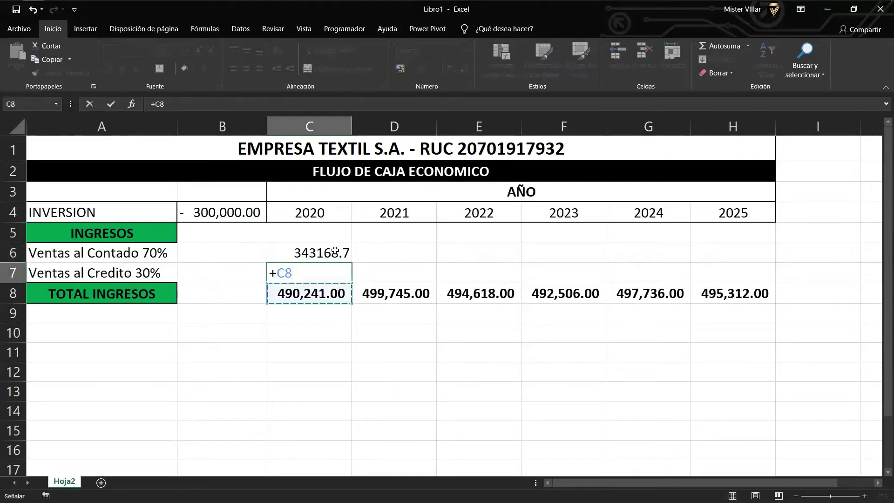
{"action": "type", "text": "*30"}
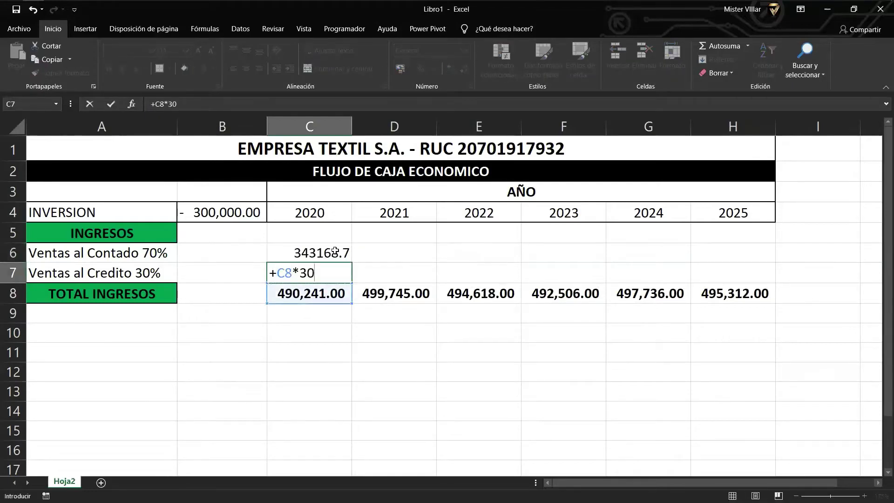
{"action": "type", "text": "%"}
{"action": "key", "text": "Return"}
{"action": "left_click_drag", "start_coordinate": [334, 252], "coordinate": [748, 278]}
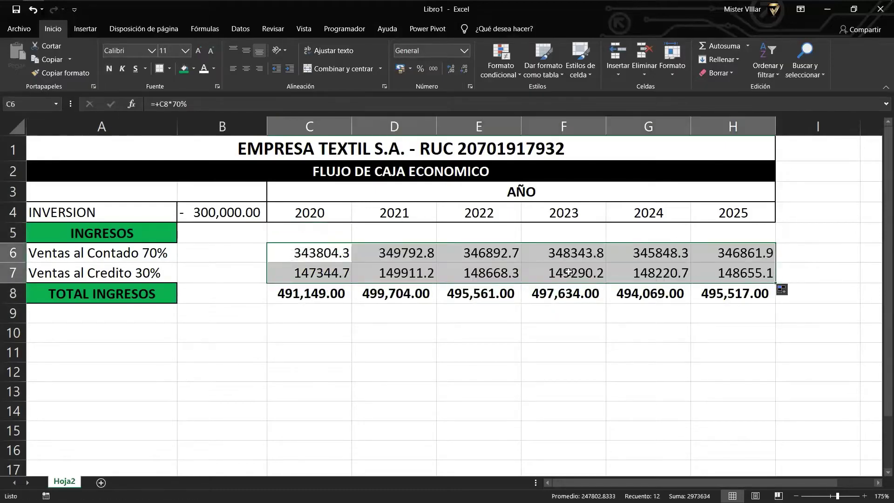
{"action": "left_click", "coordinate": [216, 300]}
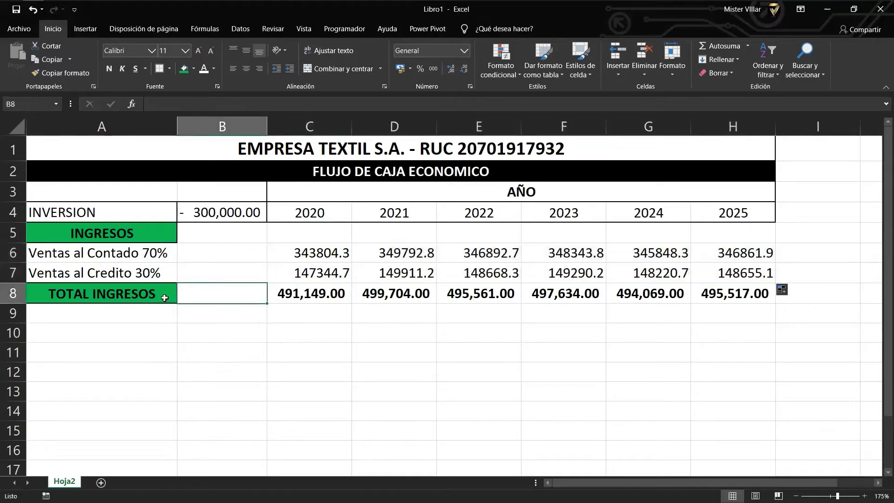
Fill the TOTAL INGRESOS row A8:H8 with green.
{"action": "left_click_drag", "start_coordinate": [164, 295], "coordinate": [772, 297]}
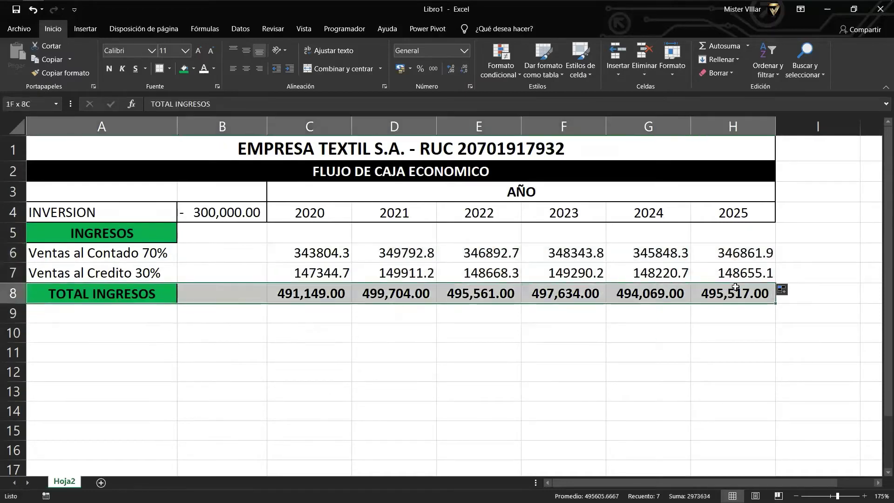
{"action": "left_click", "coordinate": [184, 68]}
{"action": "left_click", "coordinate": [190, 272]}
{"action": "left_click", "coordinate": [191, 330]}
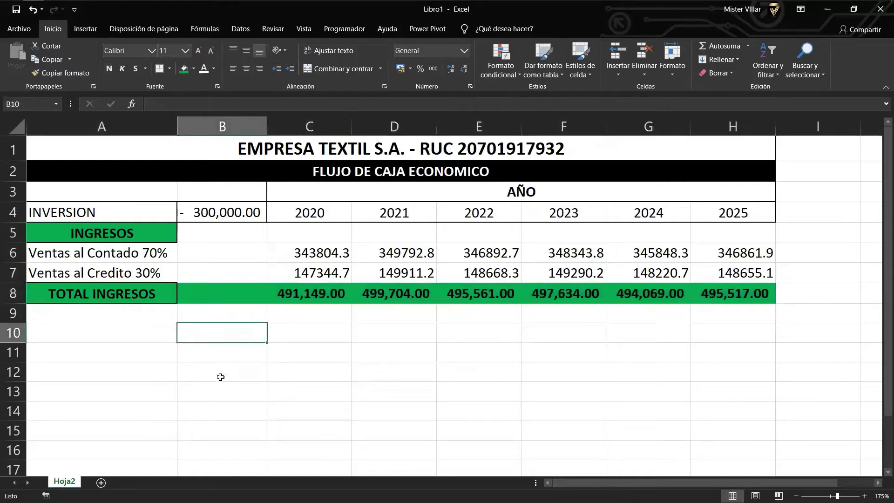
Put a thick outside border around the yearly totals C8:H8.
{"action": "left_click_drag", "start_coordinate": [288, 294], "coordinate": [768, 293]}
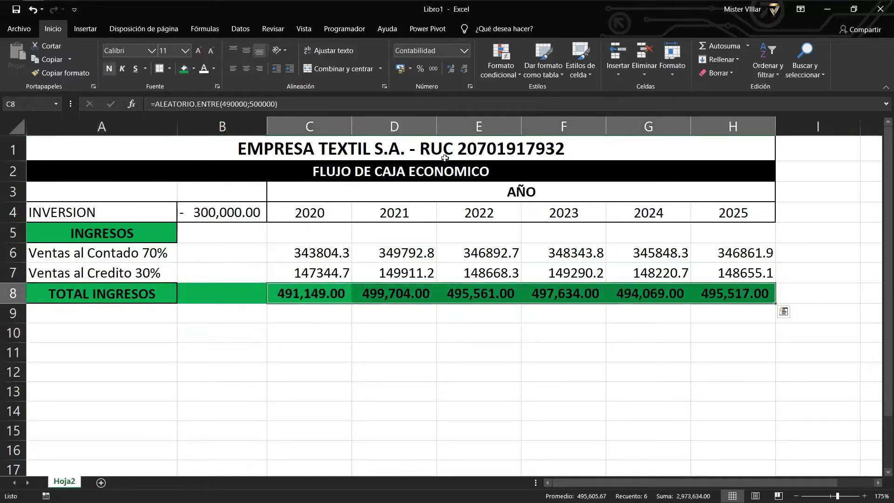
{"action": "left_click", "coordinate": [169, 70]}
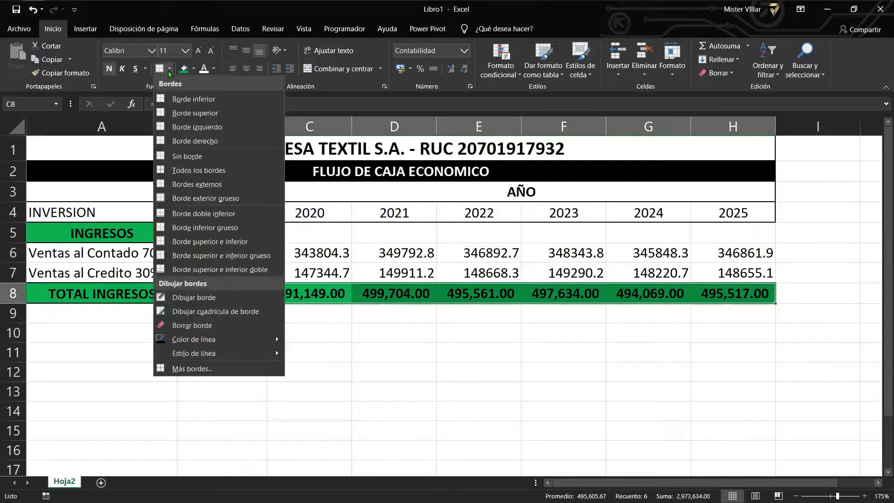
{"action": "left_click", "coordinate": [220, 197]}
{"action": "left_click", "coordinate": [276, 339]}
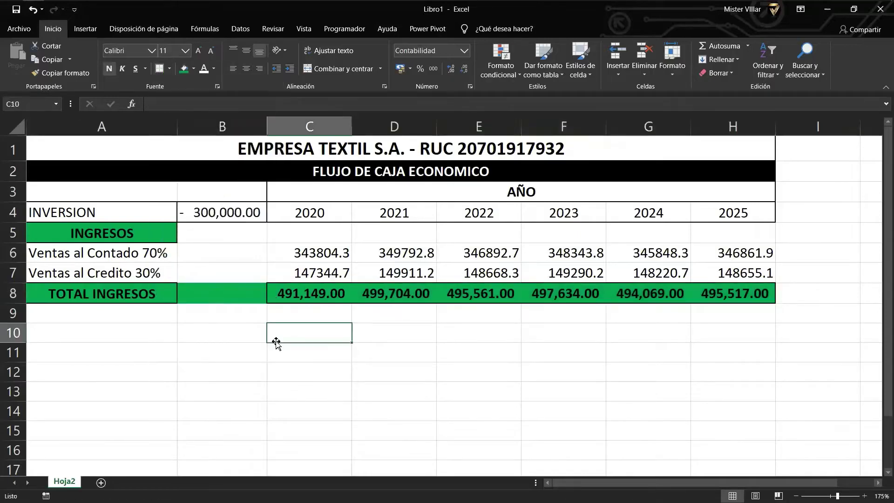
Apply a border to the yearly figures block C5:H8.
{"action": "left_click", "coordinate": [307, 233]}
{"action": "left_click_drag", "start_coordinate": [307, 232], "coordinate": [768, 298]}
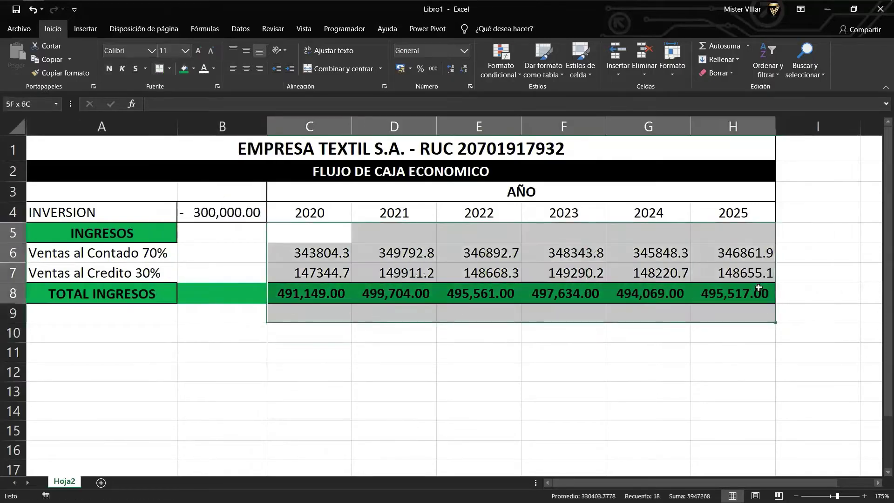
{"action": "left_click", "coordinate": [160, 71]}
{"action": "left_click", "coordinate": [197, 280]}
{"action": "left_click", "coordinate": [148, 353]}
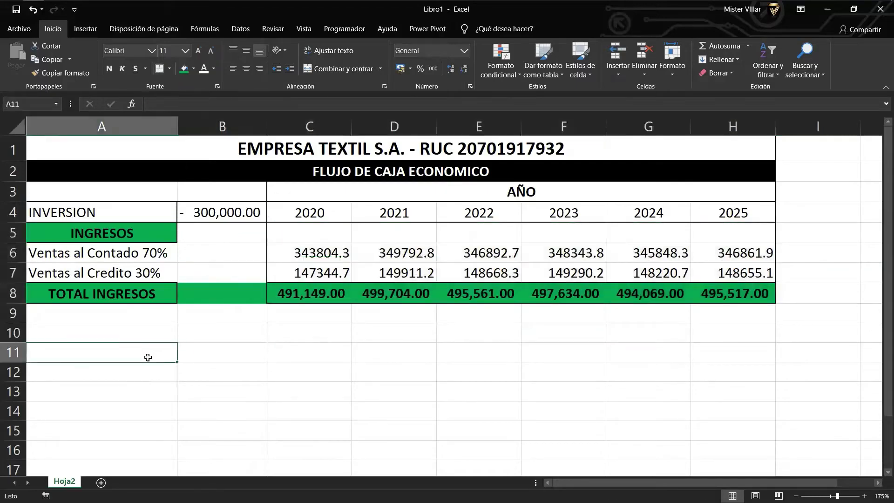
{"action": "left_click", "coordinate": [139, 331]}
Enter the heading EGRESOS in cell A10.
{"action": "type", "text": "eg"}
{"action": "key", "text": "BackSpace"}
{"action": "key", "text": "BackSpace"}
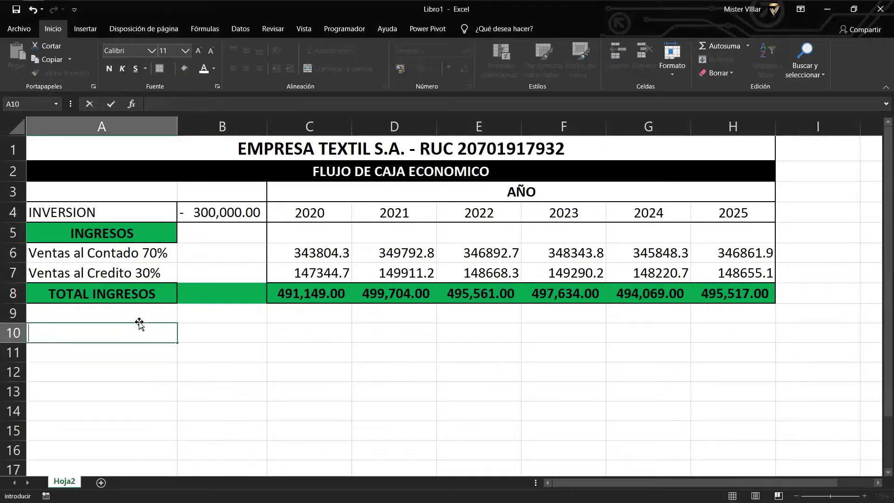
{"action": "type", "text": "EGRESOS"}
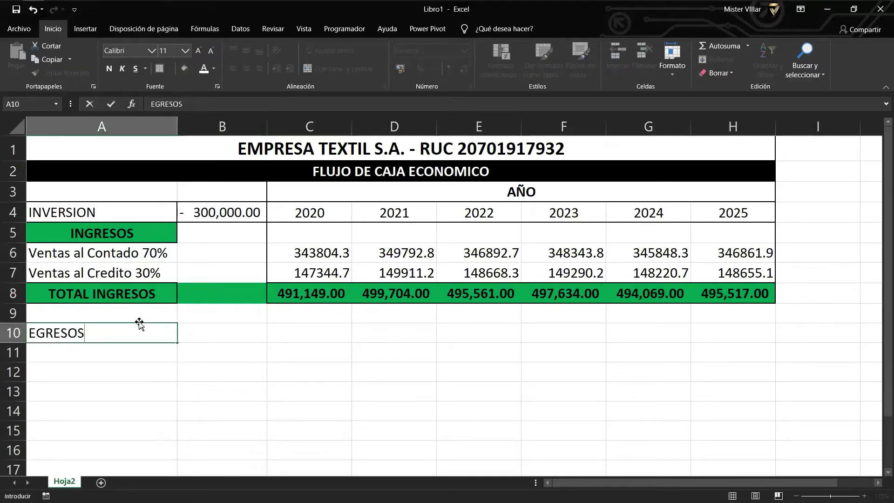
{"action": "key", "text": "ctrl+Return"}
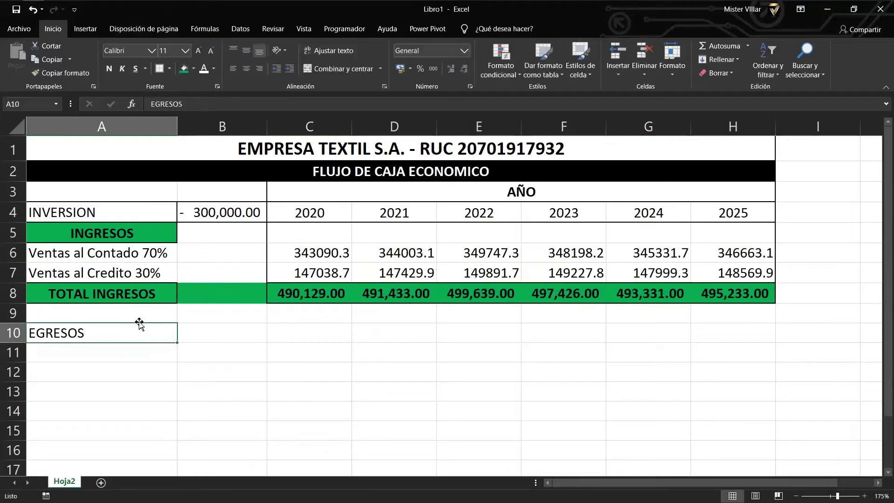
Give the EGRESOS heading green fill, bold text and centre alignment.
{"action": "left_click", "coordinate": [183, 69]}
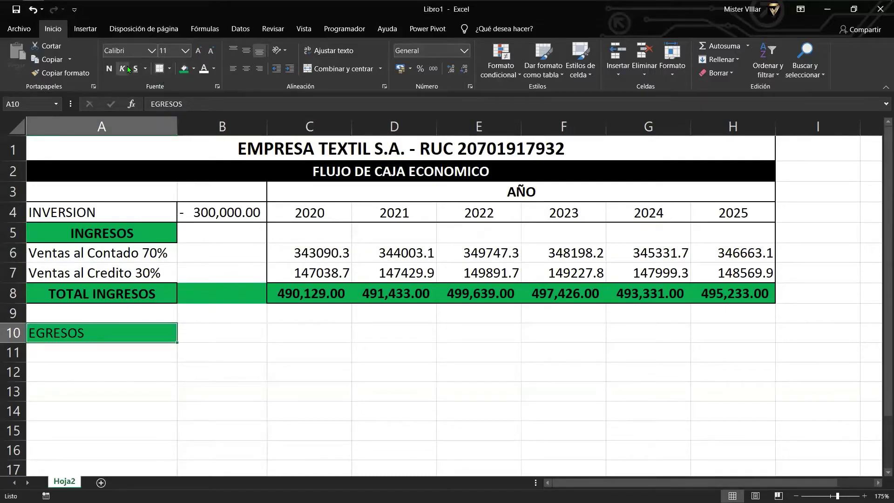
{"action": "left_click", "coordinate": [109, 68]}
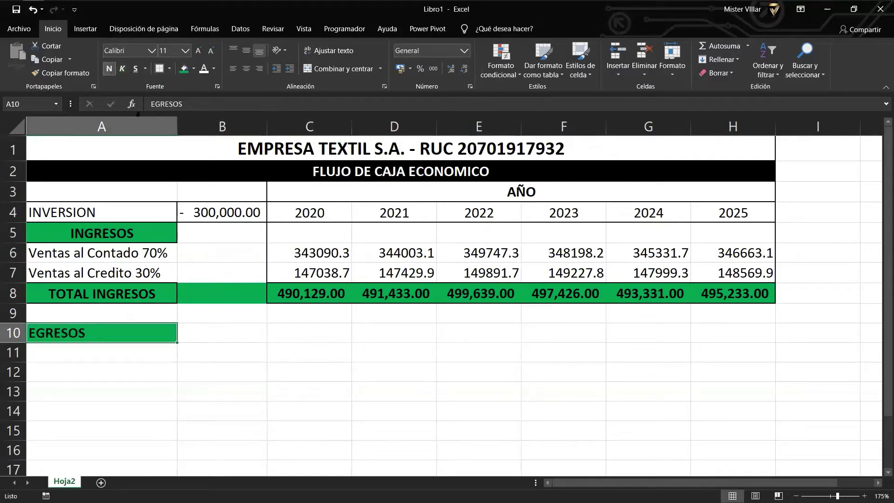
{"action": "left_click", "coordinate": [246, 69]}
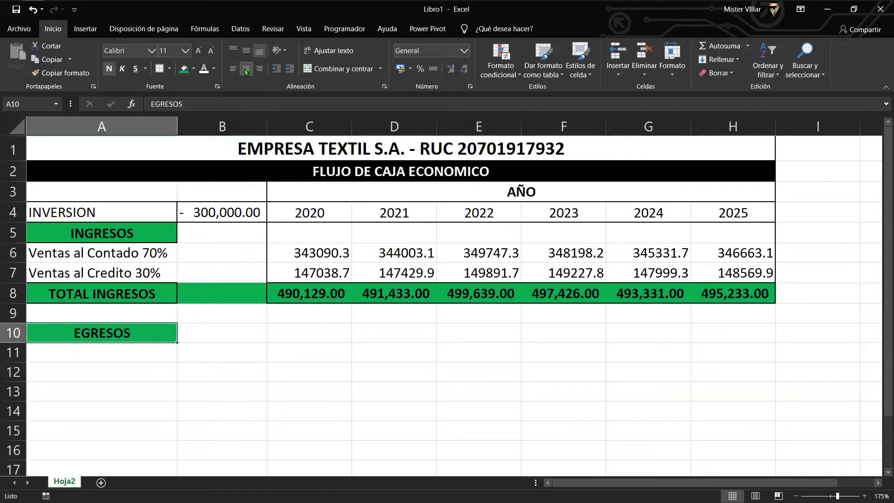
{"action": "left_click", "coordinate": [225, 381]}
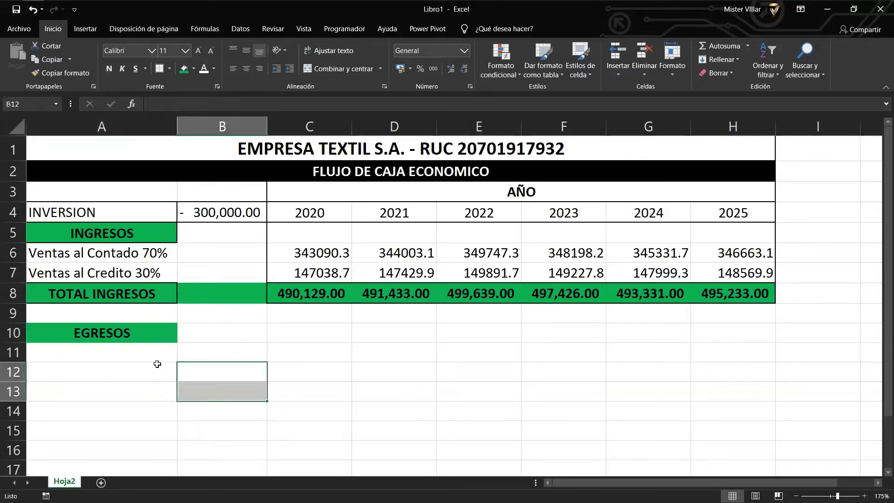
{"action": "left_click", "coordinate": [118, 355]}
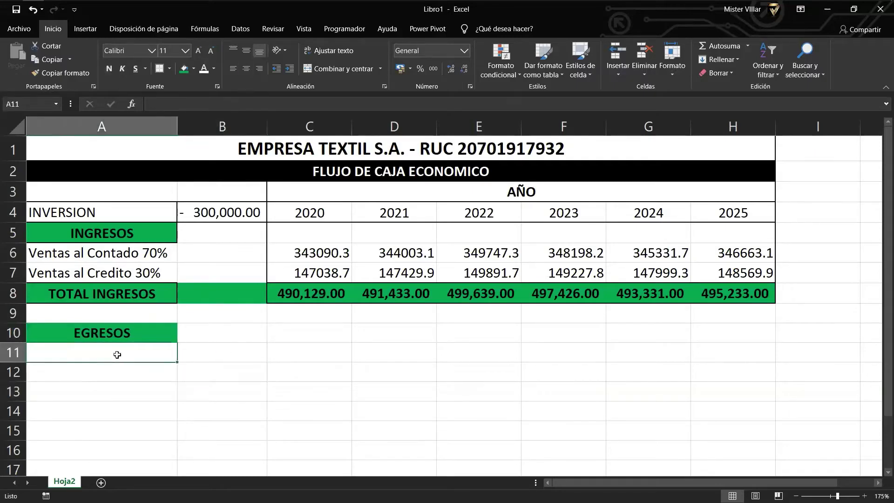
Enter 'Costos de Produccion' in cell A11.
{"action": "type", "text": "CO"}
{"action": "key", "text": "BackSpace"}
{"action": "key", "text": "BackSpace"}
{"action": "type", "text": "Co"}
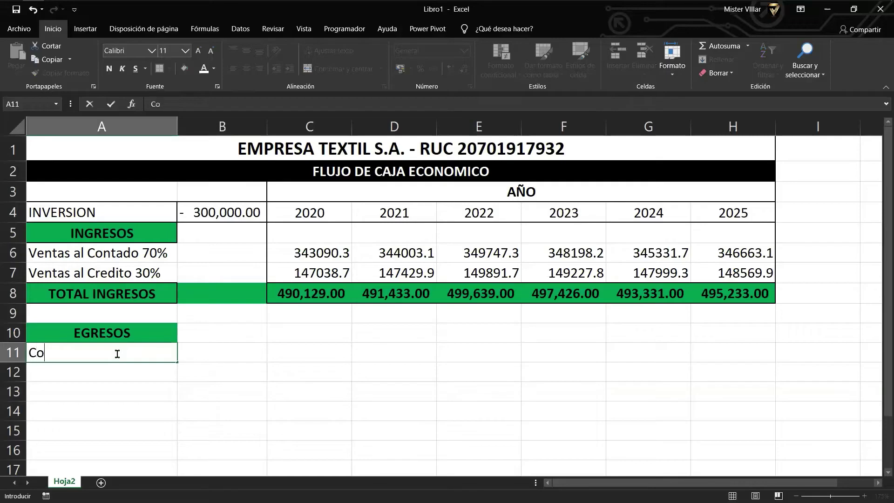
{"action": "type", "text": "stos de Produccion"}
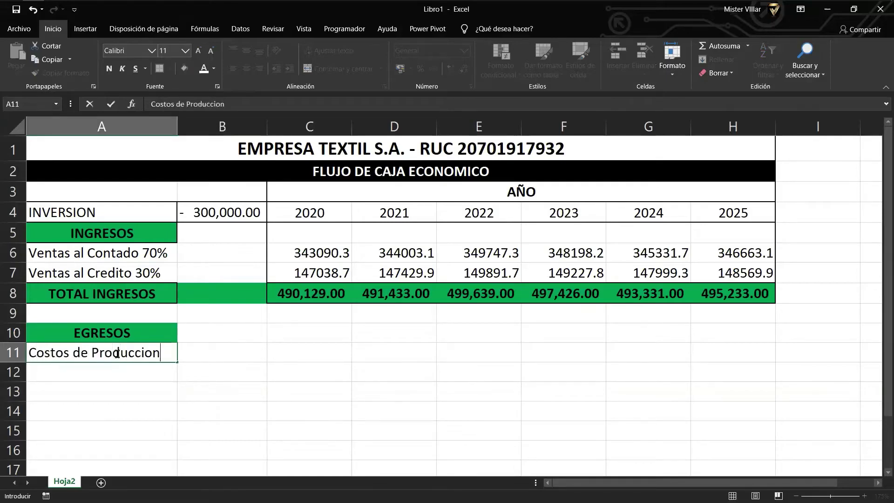
{"action": "key", "text": "Return"}
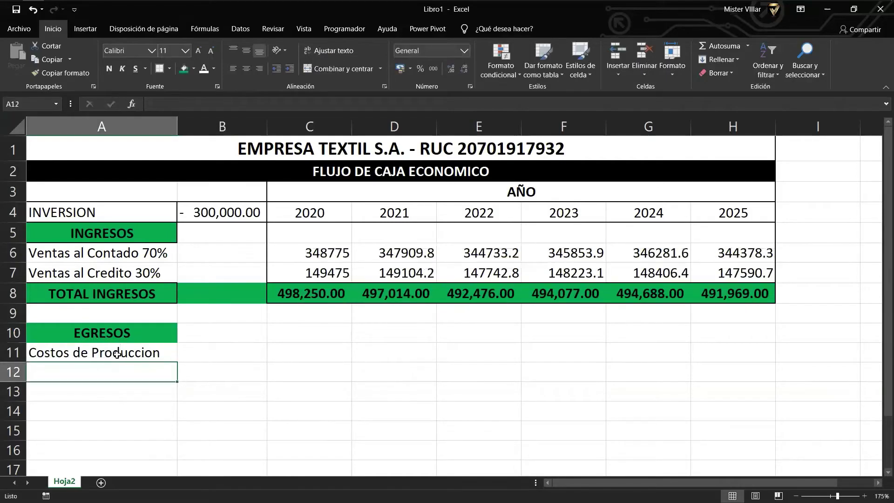
{"action": "key", "text": "Up"}
{"action": "key", "text": "F2"}
{"action": "key", "text": "Return"}
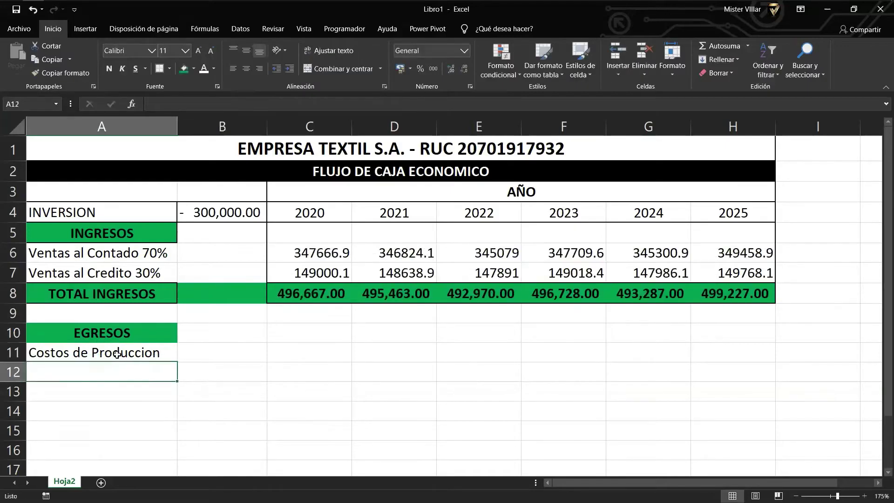
Enter '> Insumos y Mercaderias' in A12 and autofit column A to the labels.
{"action": "type", "text": "Insu"}
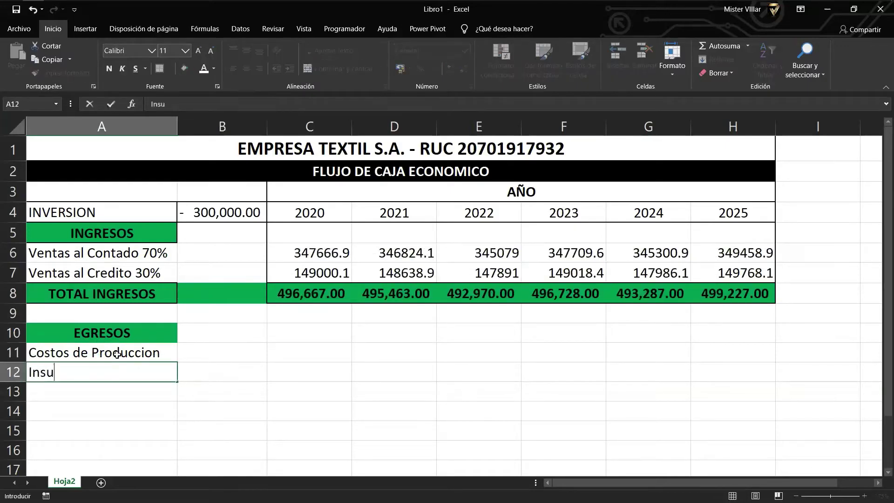
{"action": "key", "text": "BackSpace"}
{"action": "key", "text": "BackSpace"}
{"action": "key", "text": "BackSpace"}
{"action": "type", "text": "Insum"}
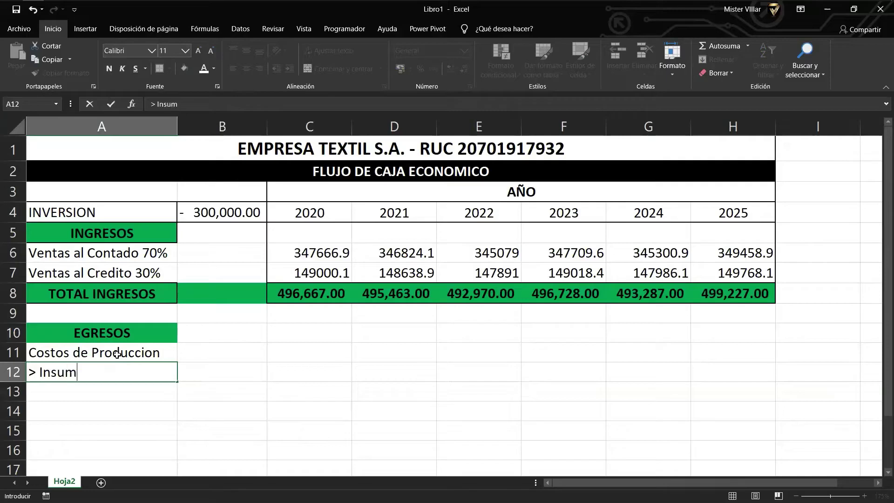
{"action": "type", "text": "os y Mercaderias"}
{"action": "key", "text": "Return"}
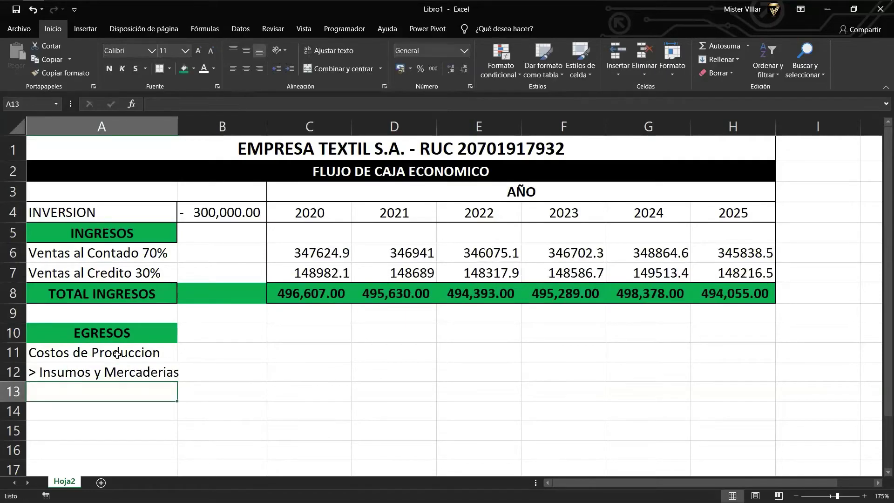
{"action": "key", "text": "Up"}
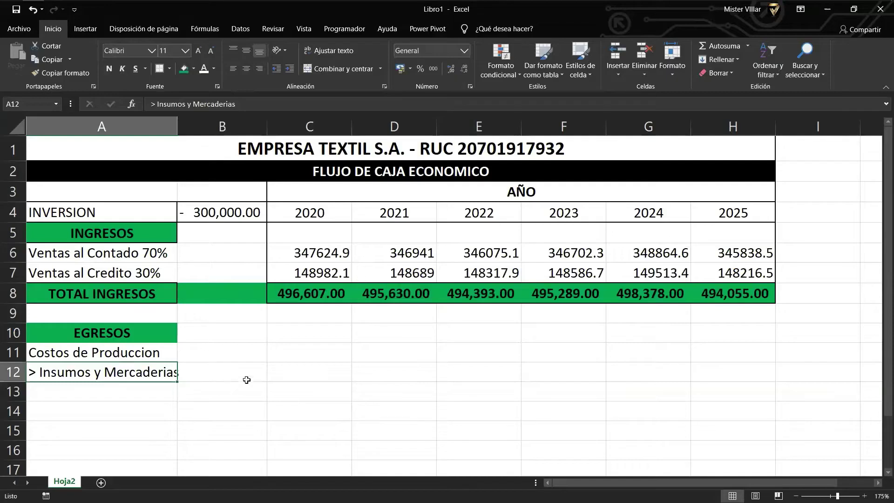
{"action": "double_click", "coordinate": [177, 127]}
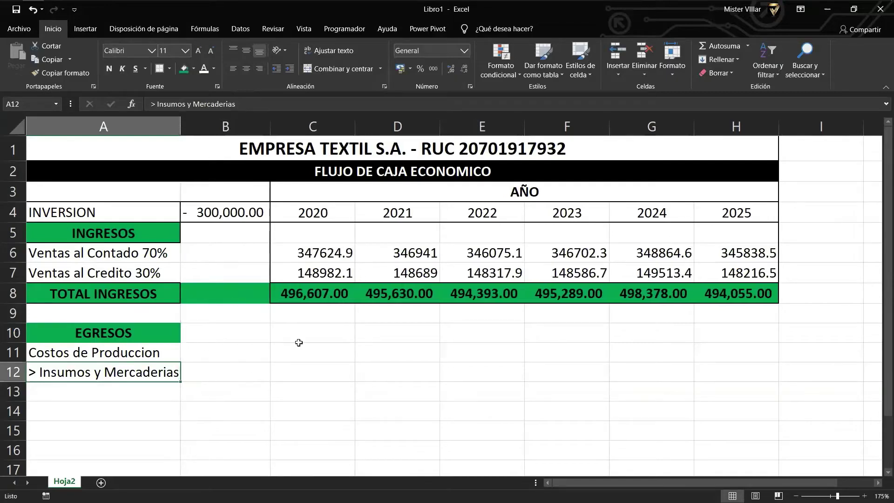
{"action": "left_click", "coordinate": [313, 387]}
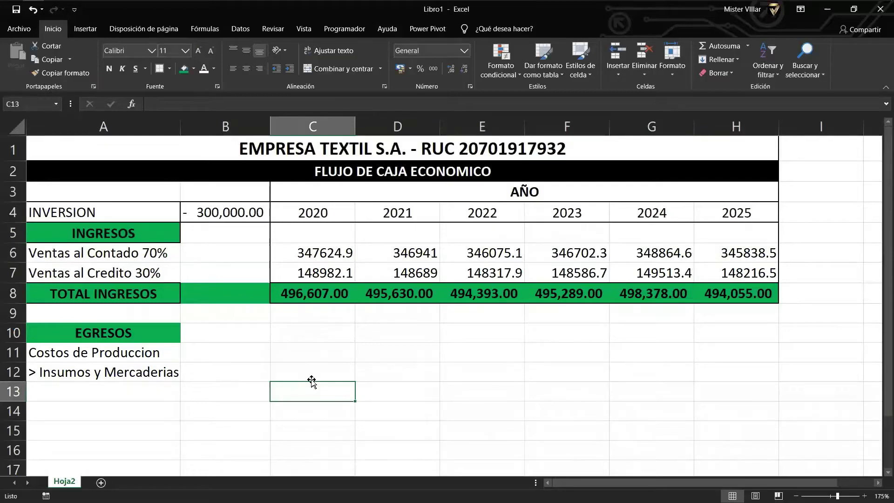
Enter the formula =+C8*75% in C12 for 2020 Insumos y Mercaderias.
{"action": "left_click", "coordinate": [310, 379]}
{"action": "type", "text": "+"}
{"action": "key", "text": "Up"}
{"action": "key", "text": "Up"}
{"action": "key", "text": "Up"}
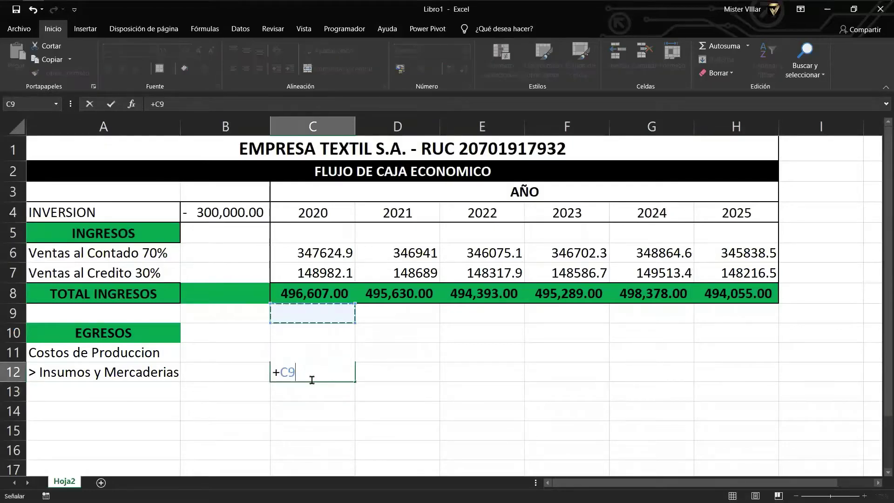
{"action": "key", "text": "Up"}
{"action": "type", "text": "*75"}
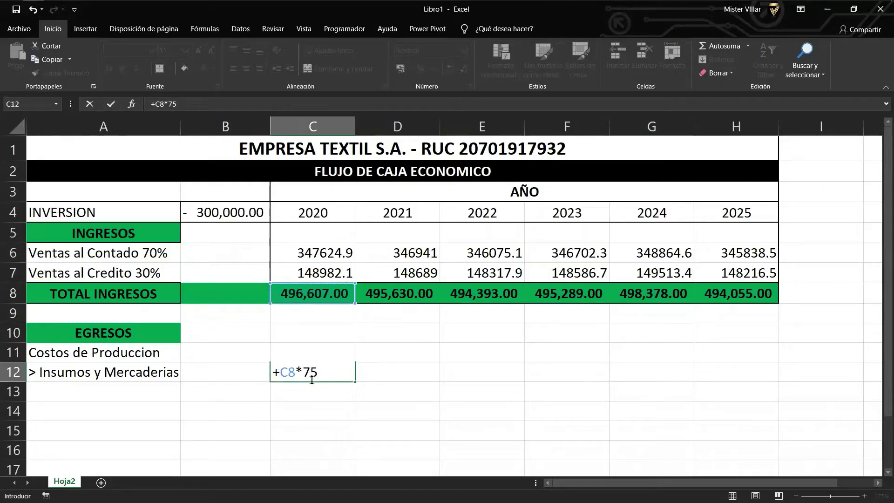
{"action": "type", "text": "%"}
{"action": "key", "text": "Return"}
Copy the 75% formula through H12 and apply comma style to the row.
{"action": "left_click", "coordinate": [311, 379]}
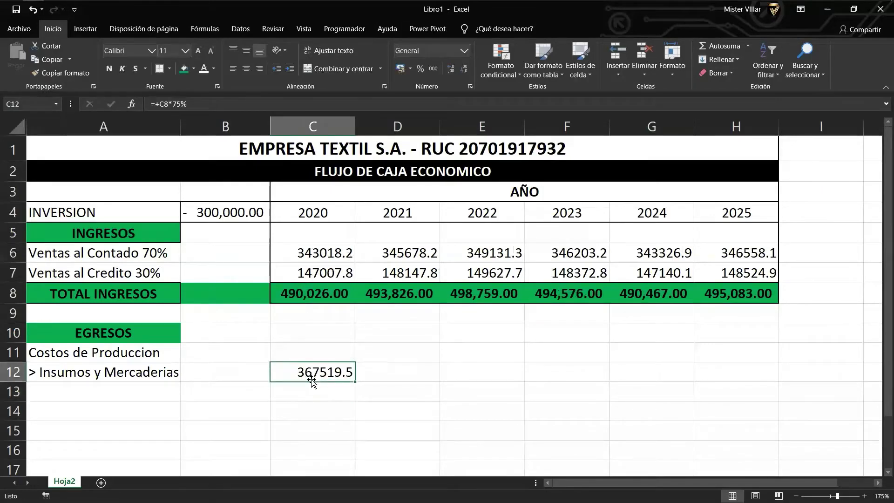
{"action": "left_click_drag", "start_coordinate": [311, 379], "coordinate": [742, 393]}
{"action": "left_click_drag", "start_coordinate": [338, 372], "coordinate": [740, 377]}
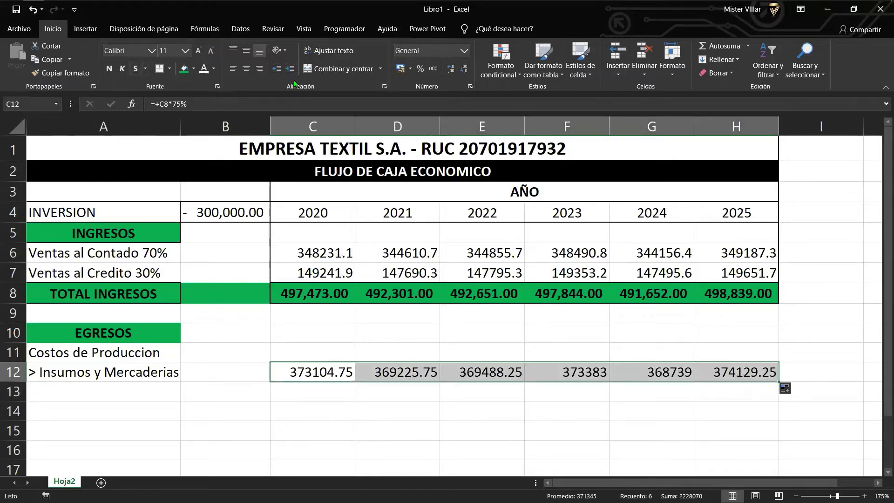
{"action": "left_click", "coordinate": [437, 69]}
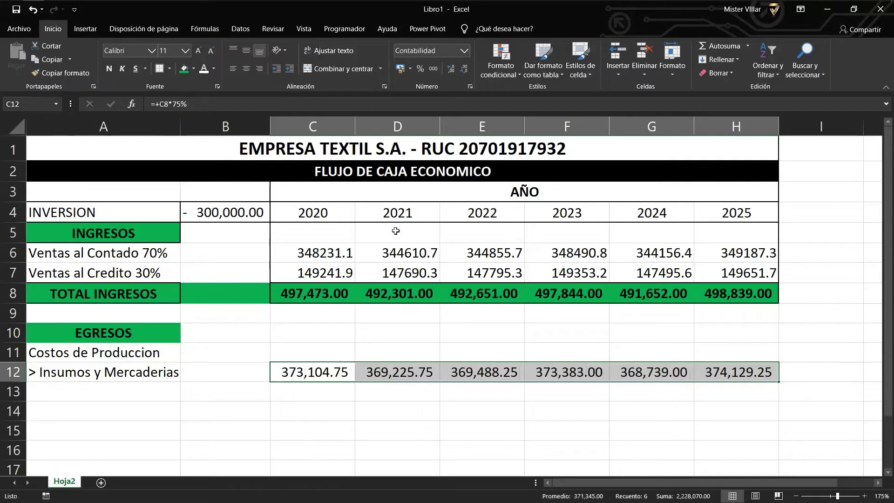
{"action": "left_click", "coordinate": [317, 329]}
{"action": "left_click_drag", "start_coordinate": [321, 373], "coordinate": [743, 370]}
Enter 'Costos Operativos' in A14 and '> Planilla de Producción' in A15.
{"action": "left_click", "coordinate": [104, 417]}
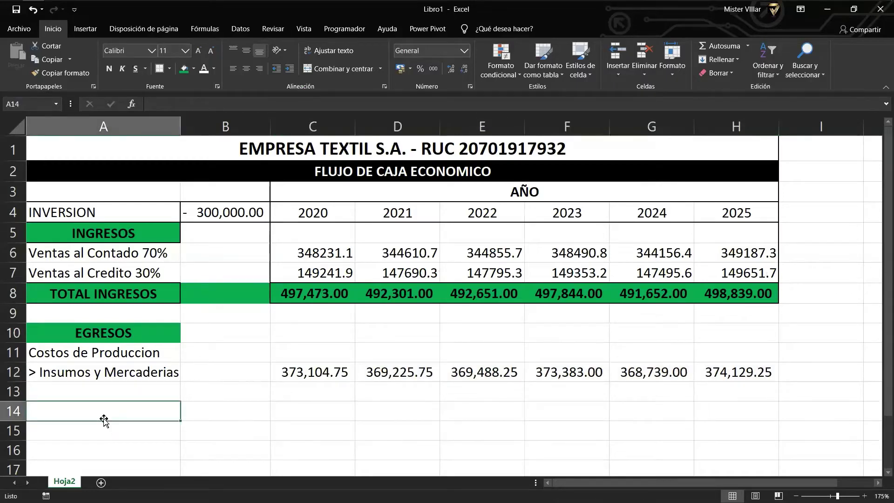
{"action": "type", "text": "Costo"}
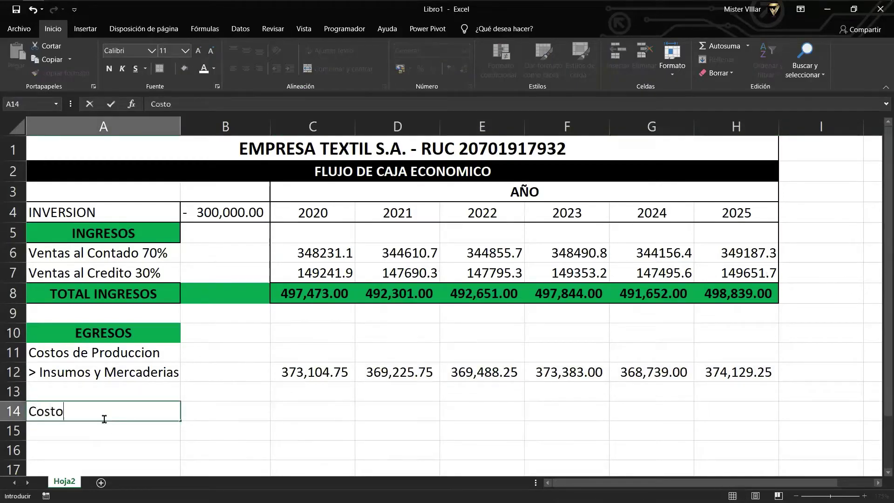
{"action": "type", "text": "s Operativos"}
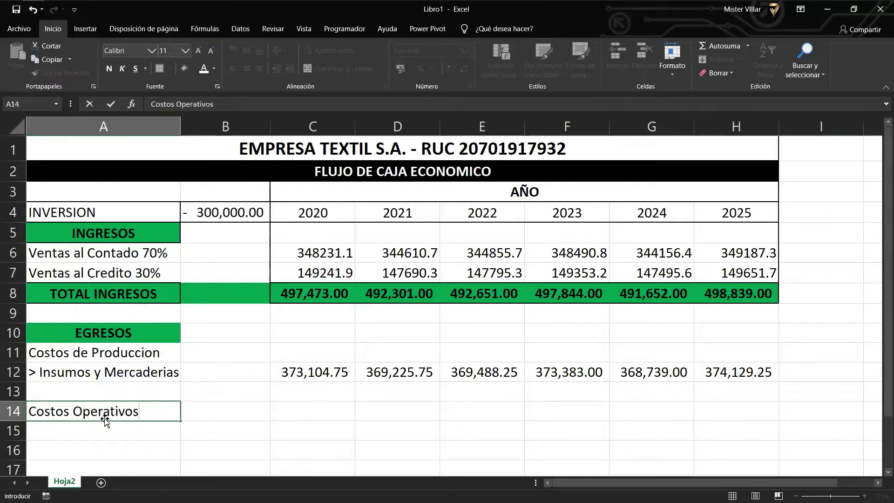
{"action": "key", "text": "Return"}
{"action": "scroll", "coordinate": [105, 421], "scroll_direction": "down", "scroll_amount": 1}
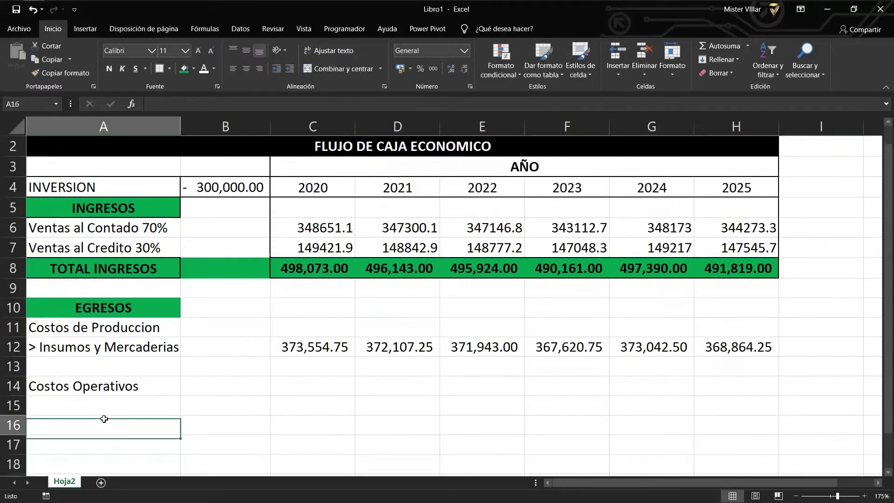
{"action": "type", "text": ">"}
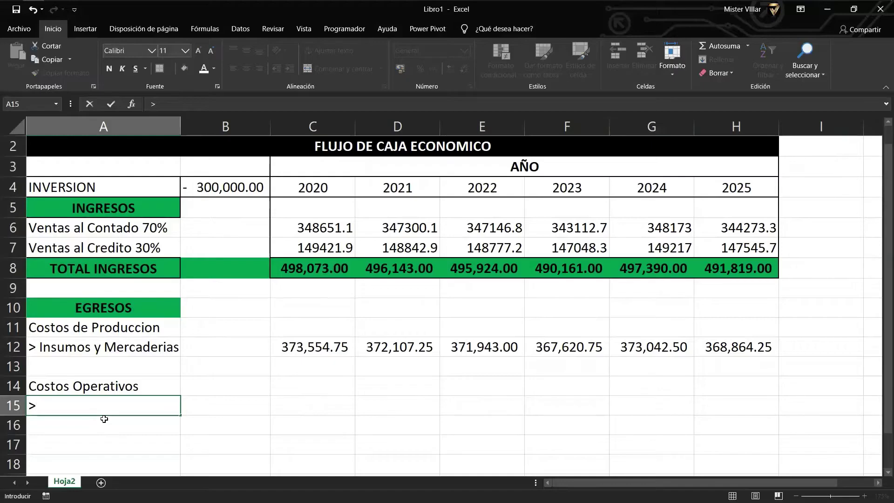
{"action": "type", "text": " Planilla"}
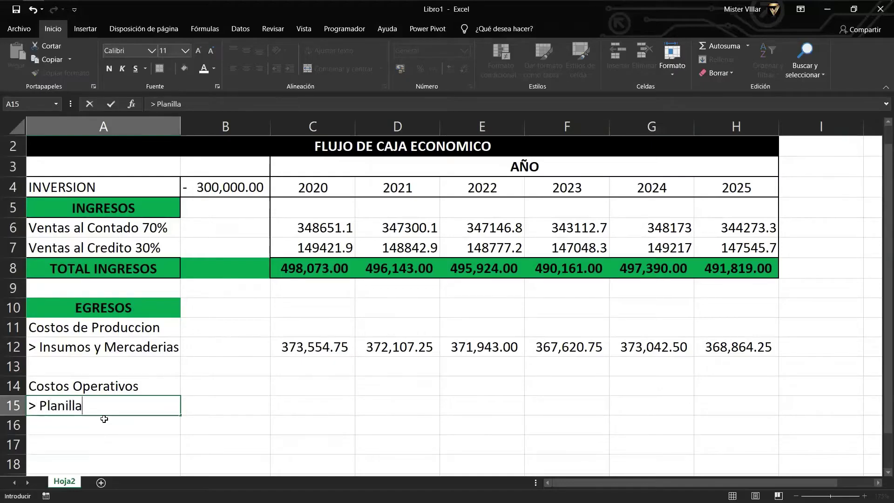
{"action": "type", "text": " de Produccion"}
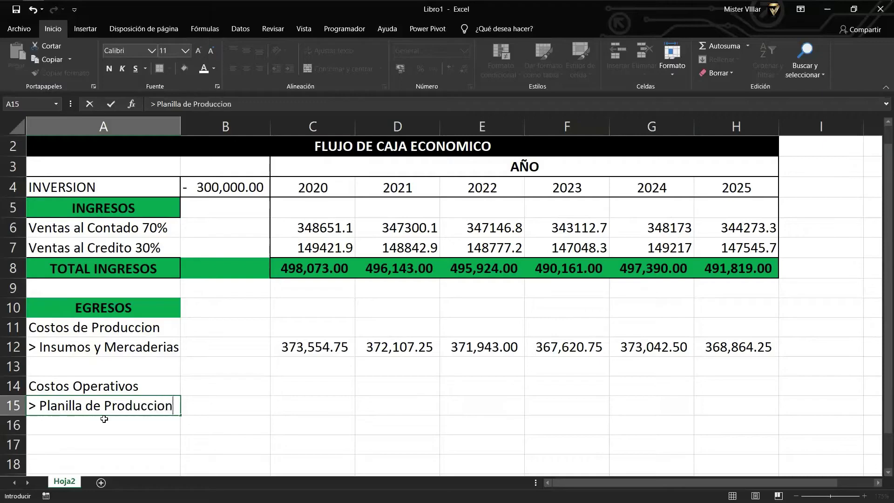
{"action": "key", "text": "BackSpace"}
{"action": "key", "text": "BackSpace"}
{"action": "type", "text": "ón"}
{"action": "key", "text": "Return"}
{"action": "key", "text": "Up"}
Enter 23000 in C15, copy it through H15, and format row 15 in comma style.
{"action": "key", "text": "Right"}
{"action": "key", "text": "Right"}
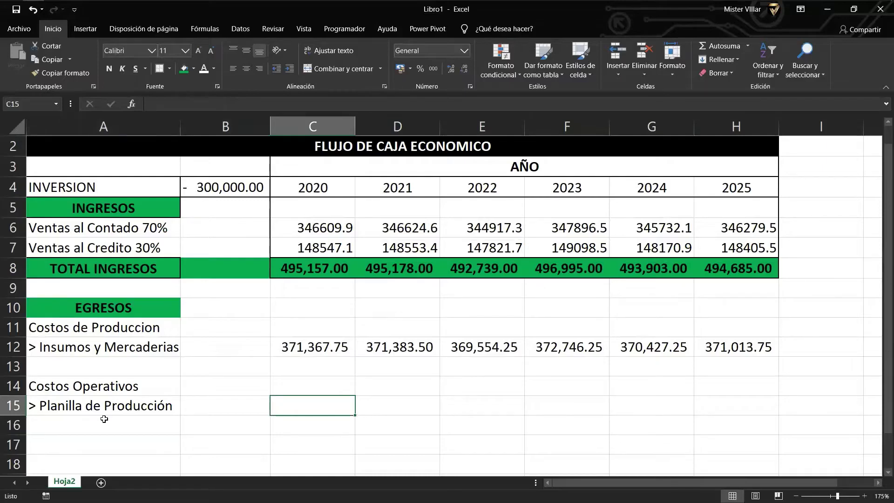
{"action": "type", "text": "23000"}
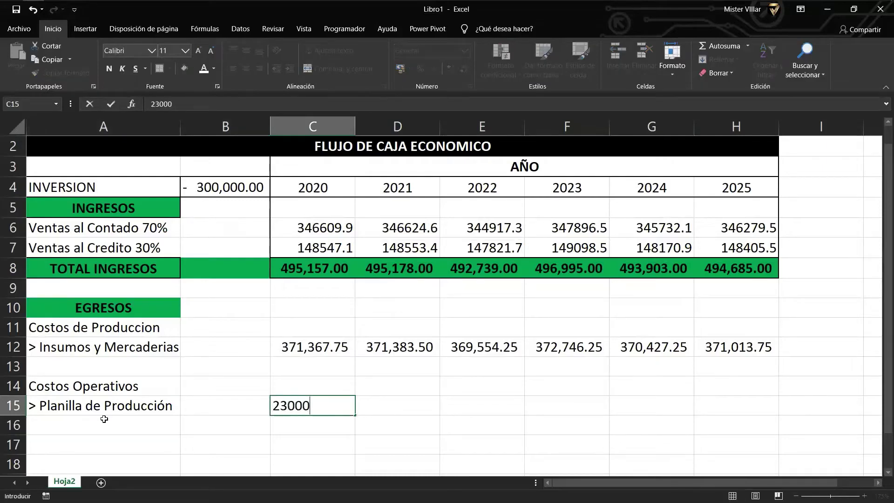
{"action": "key", "text": "Return"}
{"action": "key", "text": "Up"}
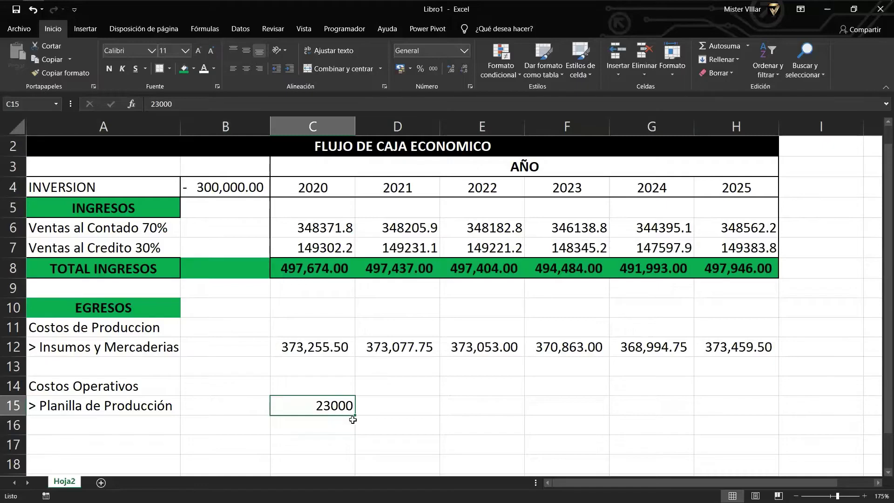
{"action": "left_click_drag", "start_coordinate": [355, 417], "coordinate": [736, 409]}
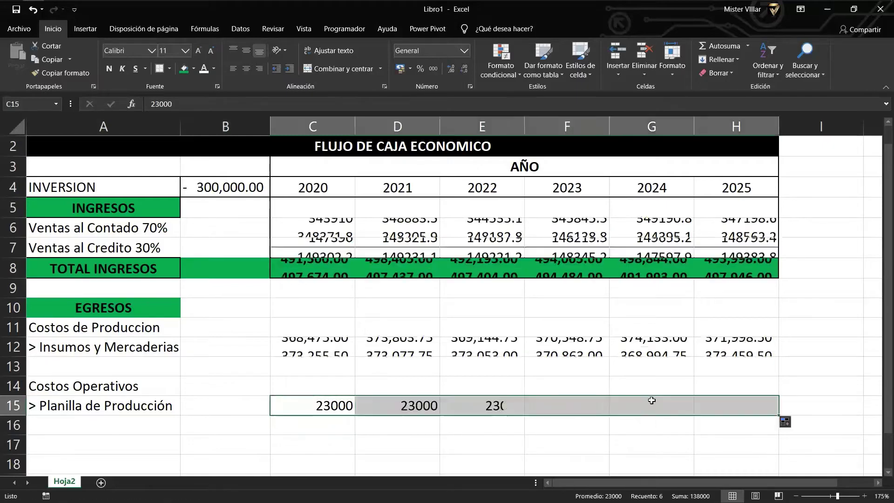
{"action": "left_click", "coordinate": [437, 72]}
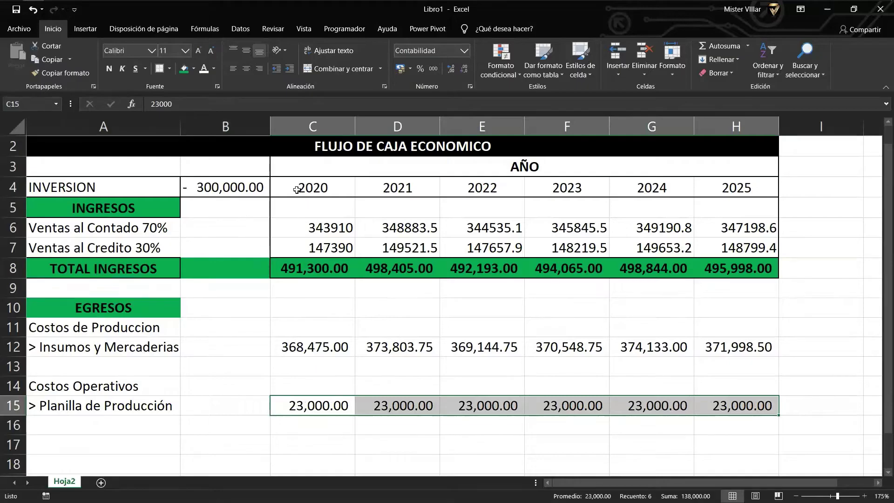
{"action": "left_click", "coordinate": [505, 323]}
{"action": "scroll", "coordinate": [505, 323], "scroll_direction": "up", "scroll_amount": 1}
{"action": "scroll", "coordinate": [333, 389], "scroll_direction": "down", "scroll_amount": 1}
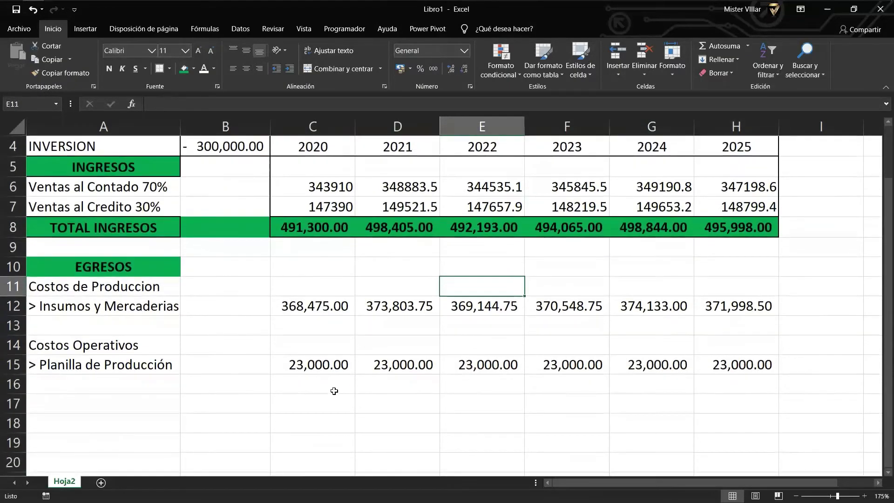
{"action": "left_click", "coordinate": [330, 371]}
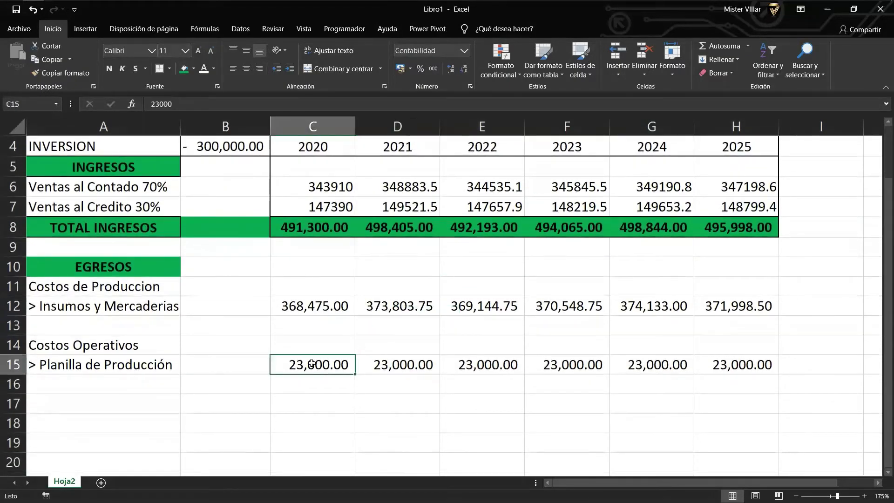
{"action": "left_click", "coordinate": [125, 386]}
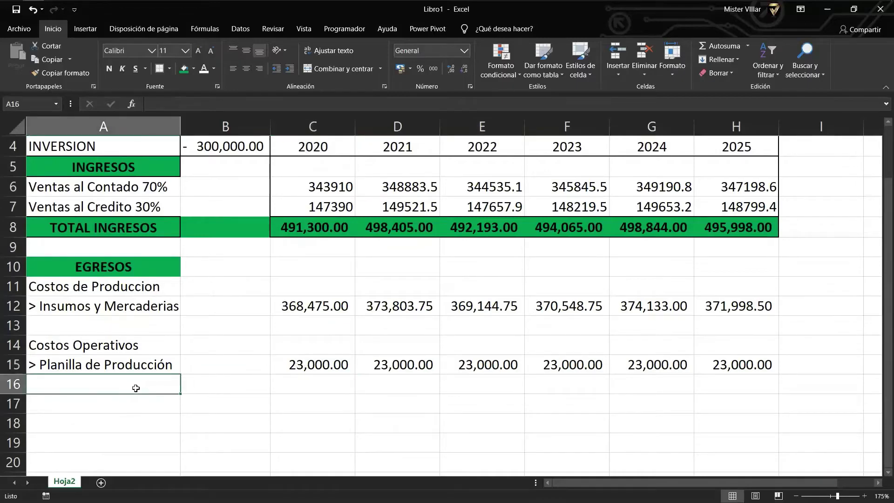
Enter 'Costos Administrativos' in A17 and '> Planilla Administrativos' in A18.
{"action": "left_click", "coordinate": [126, 410]}
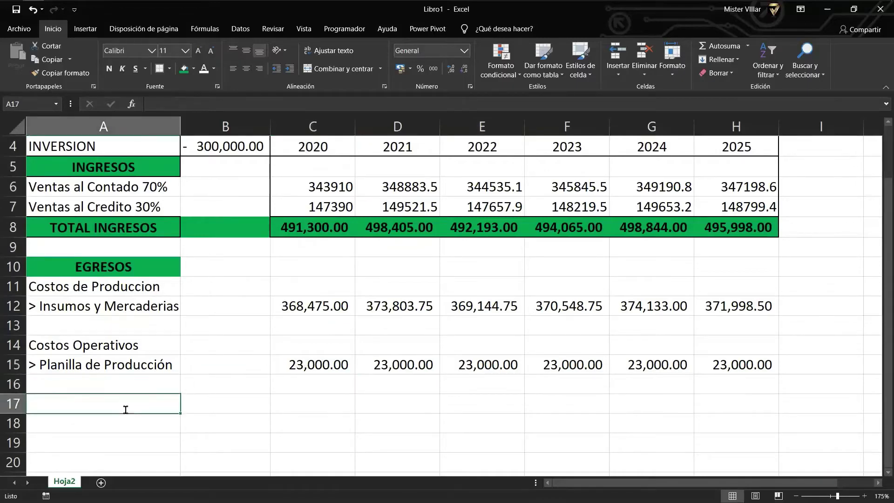
{"action": "type", "text": "Costos Admini"}
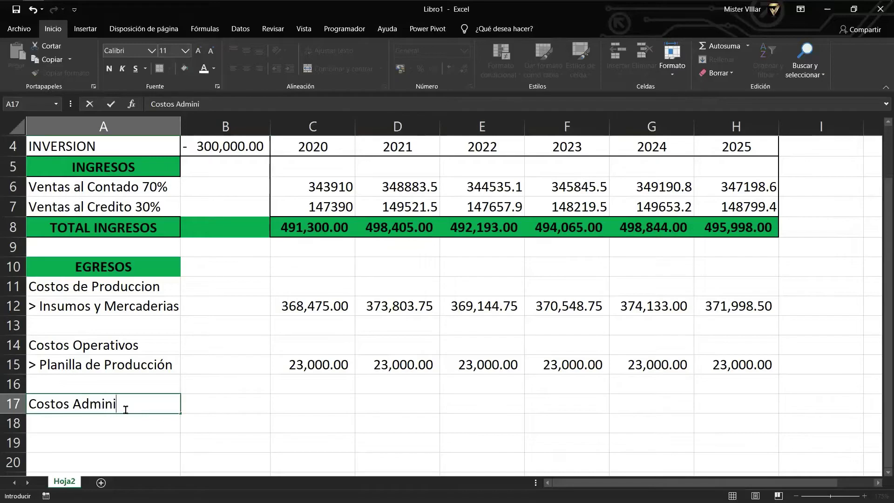
{"action": "type", "text": "strativos"}
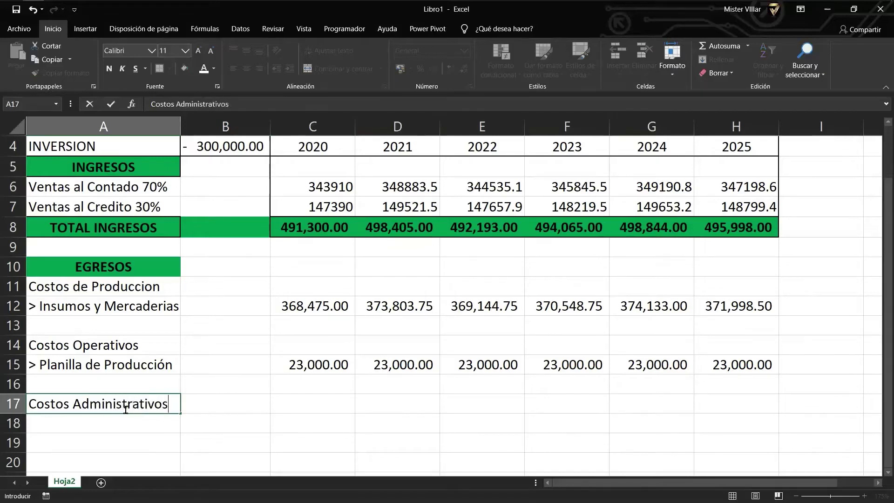
{"action": "key", "text": "Return"}
{"action": "type", "text": ">"}
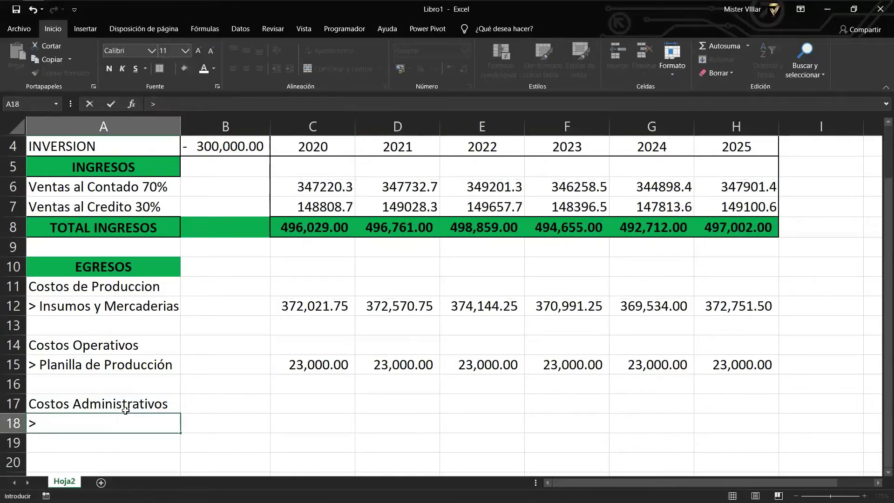
{"action": "type", "text": " Planilla"}
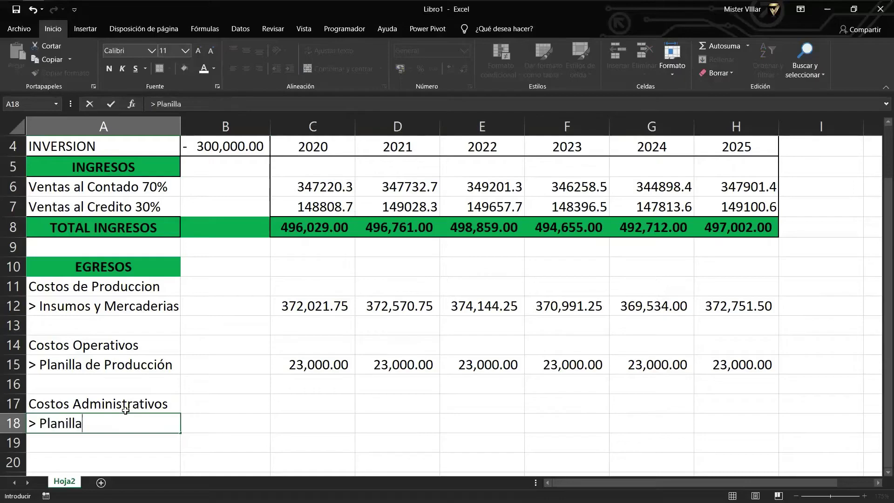
{"action": "type", "text": " Administr"}
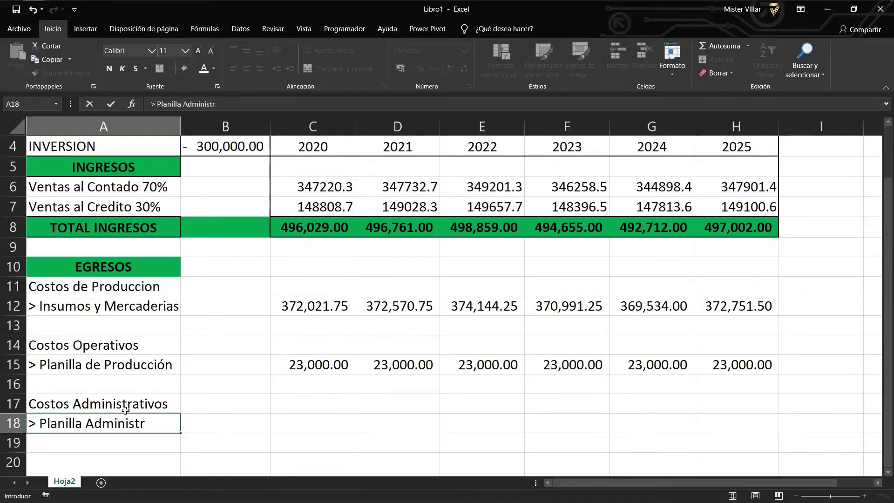
{"action": "type", "text": "ativos"}
{"action": "key", "text": "Return"}
{"action": "key", "text": "Up"}
{"action": "key", "text": "Right"}
{"action": "key", "text": "Right"}
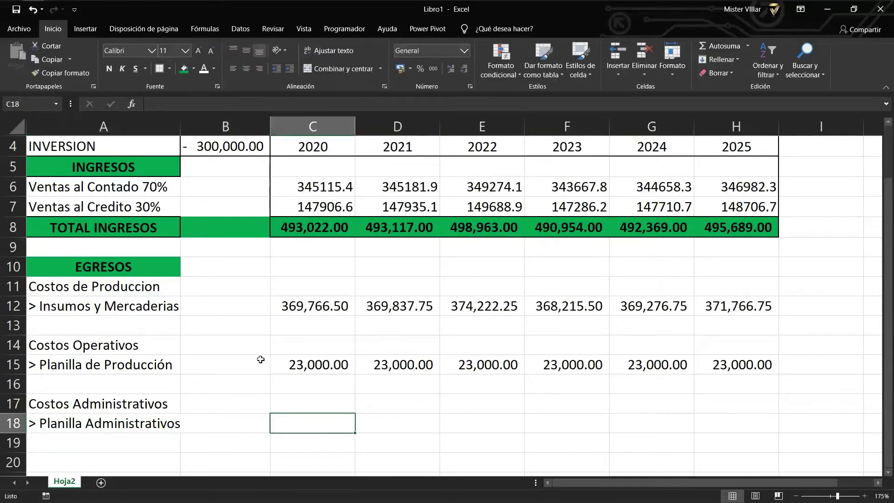
Enter 10000 in C18 and the 1.5% growth formula =+C18*101.5% in D18.
{"action": "type", "text": "10"}
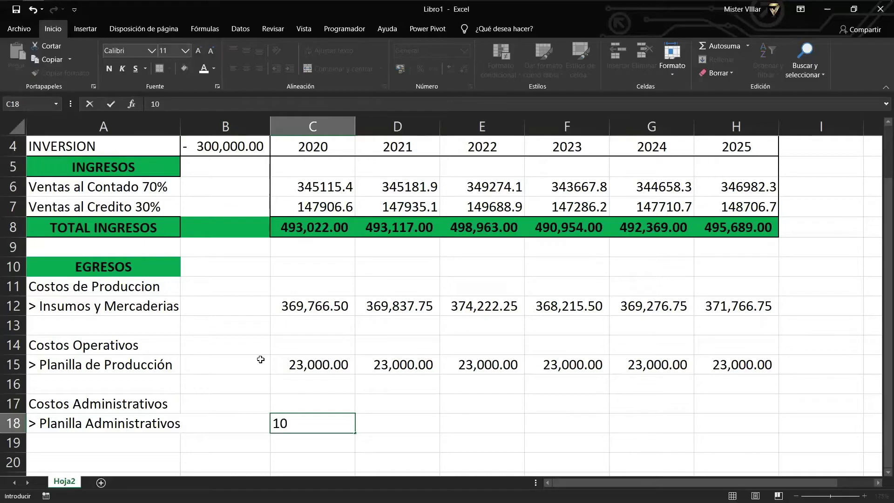
{"action": "type", "text": "000"}
{"action": "key", "text": "Return"}
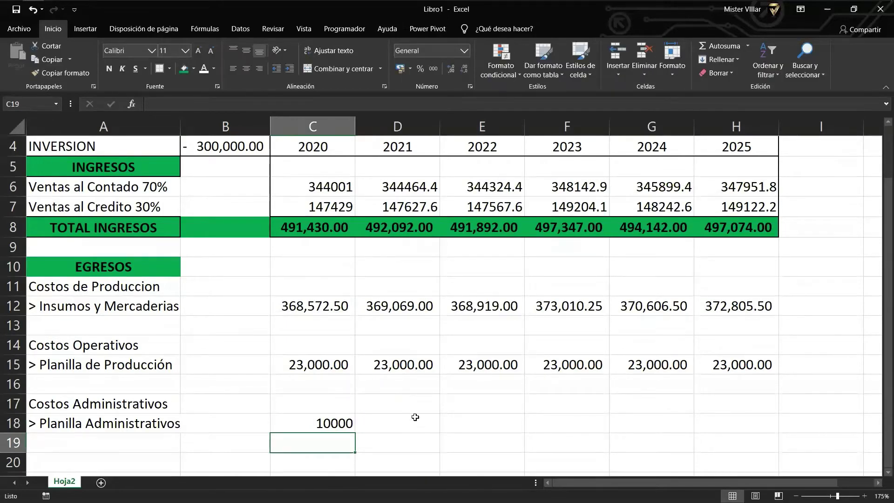
{"action": "left_click", "coordinate": [326, 423]}
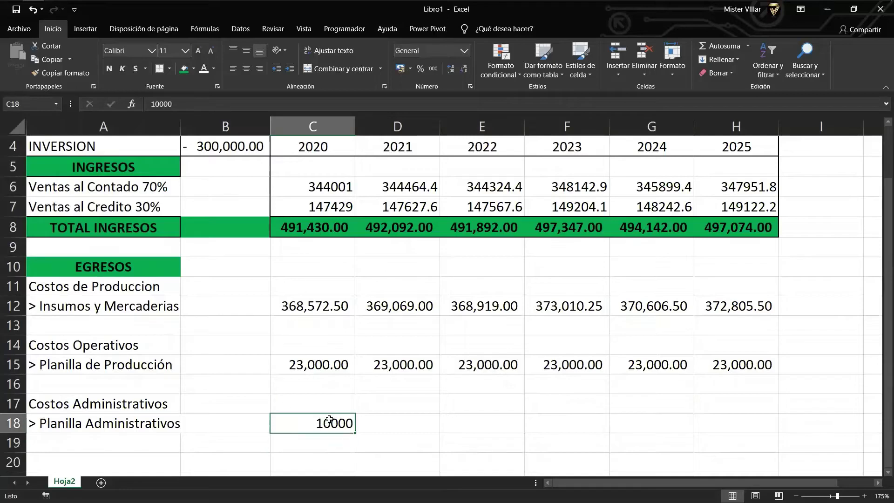
{"action": "left_click", "coordinate": [387, 427]}
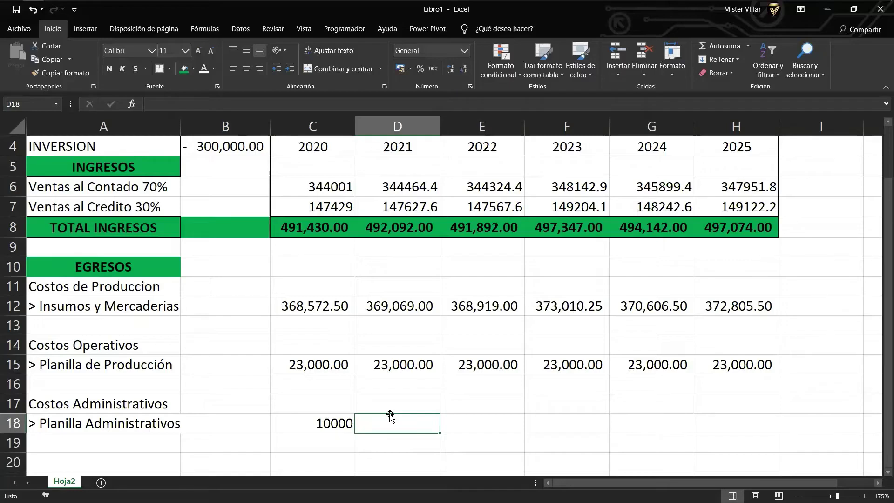
{"action": "type", "text": "+"}
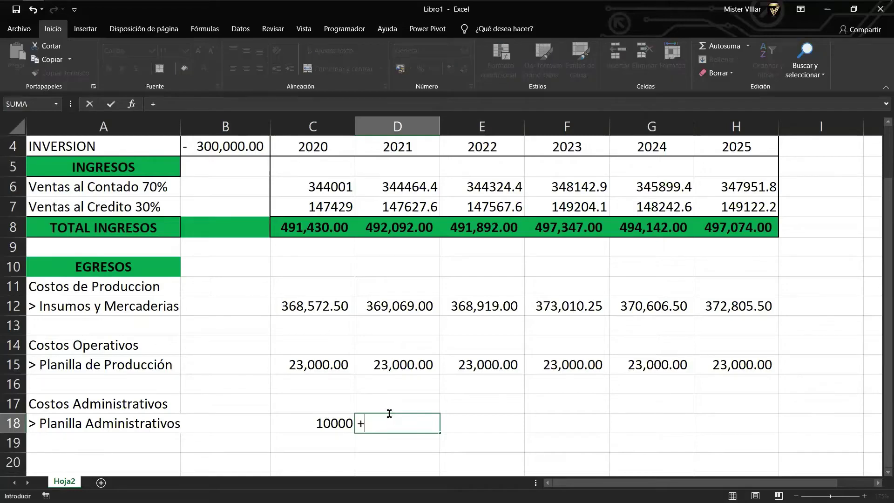
{"action": "key", "text": "Left"}
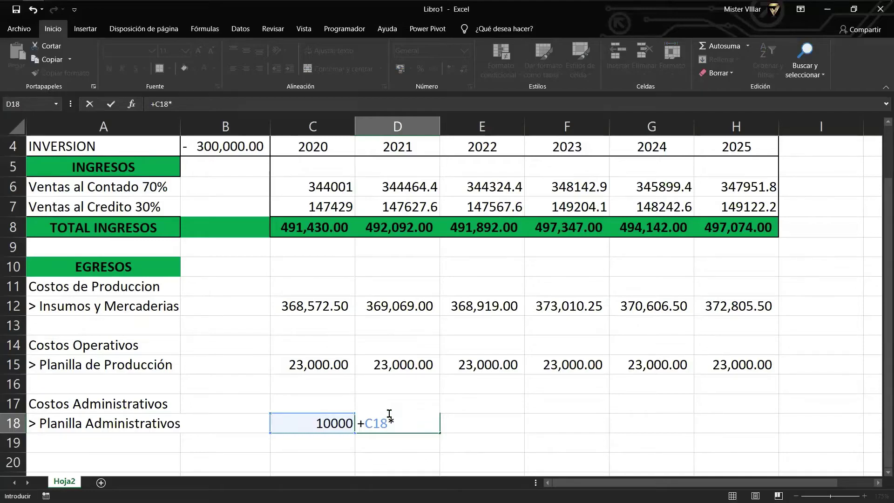
{"action": "type", "text": "01.5%"}
{"action": "key", "text": "Return"}
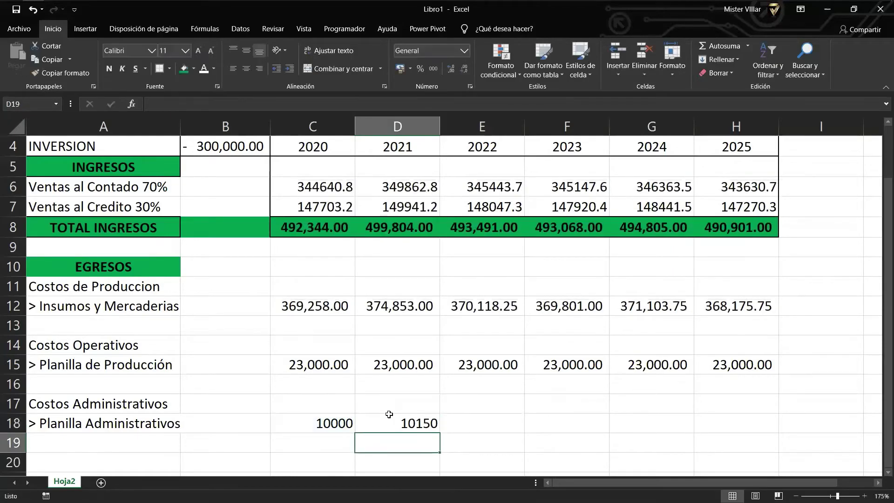
Copy the growth formula through H18 and apply comma style to C18:H18.
{"action": "left_click", "coordinate": [390, 414]}
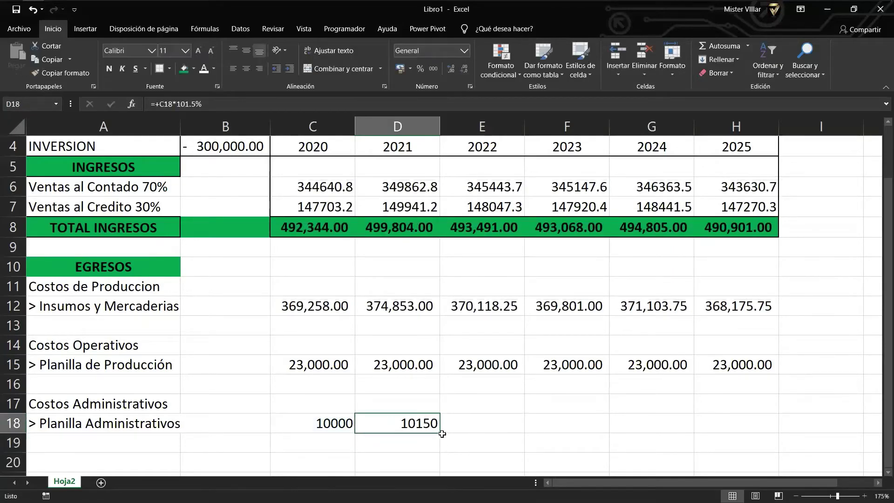
{"action": "left_click_drag", "start_coordinate": [440, 433], "coordinate": [752, 420]}
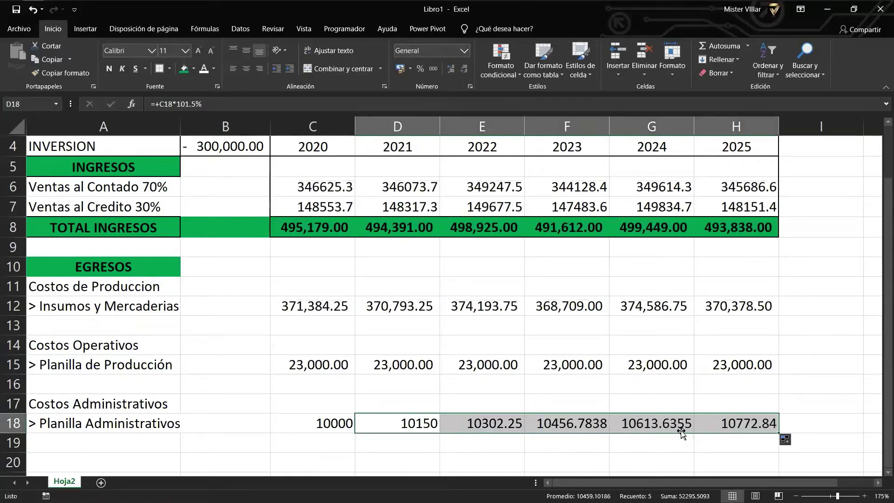
{"action": "left_click", "coordinate": [657, 428]}
{"action": "left_click_drag", "start_coordinate": [731, 419], "coordinate": [333, 422]}
{"action": "left_click", "coordinate": [432, 69]}
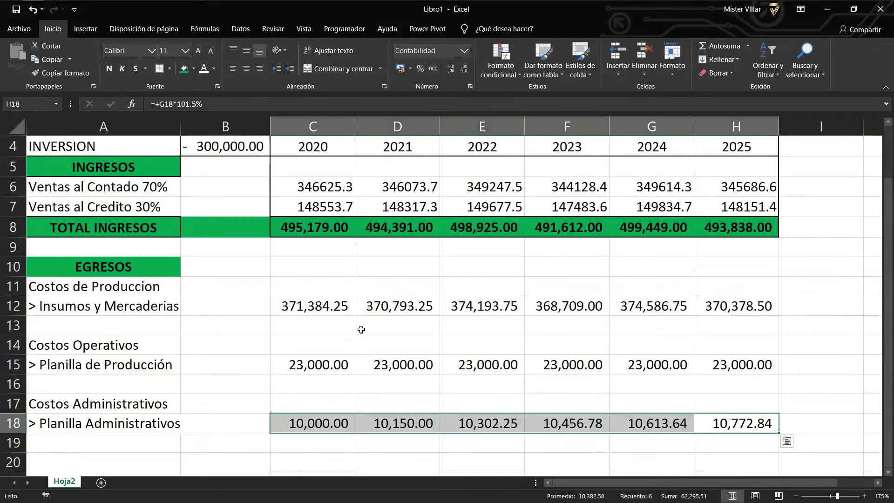
{"action": "double_click", "coordinate": [372, 360]}
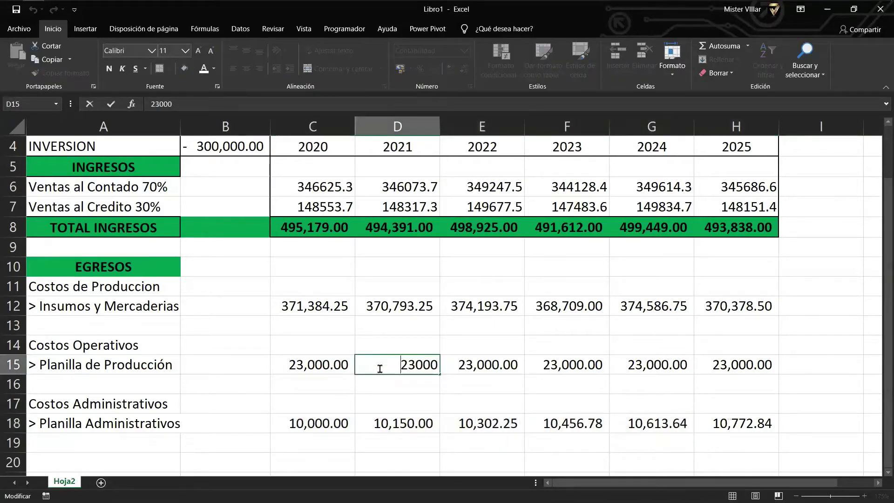
Set D15 to 23000×101.5% and copy it through H15, giving 23,345.00 yearly.
{"action": "type", "text": "+"}
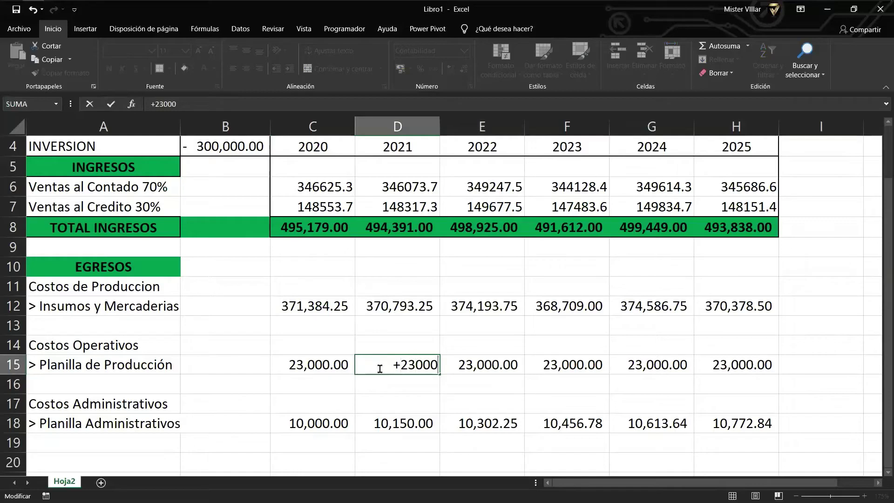
{"action": "type", "text": "*101."}
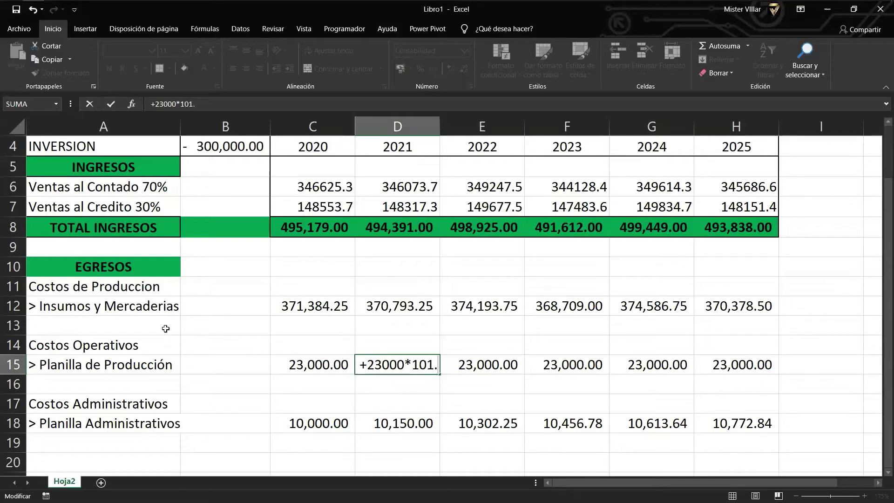
{"action": "type", "text": "5%"}
{"action": "key", "text": "Return"}
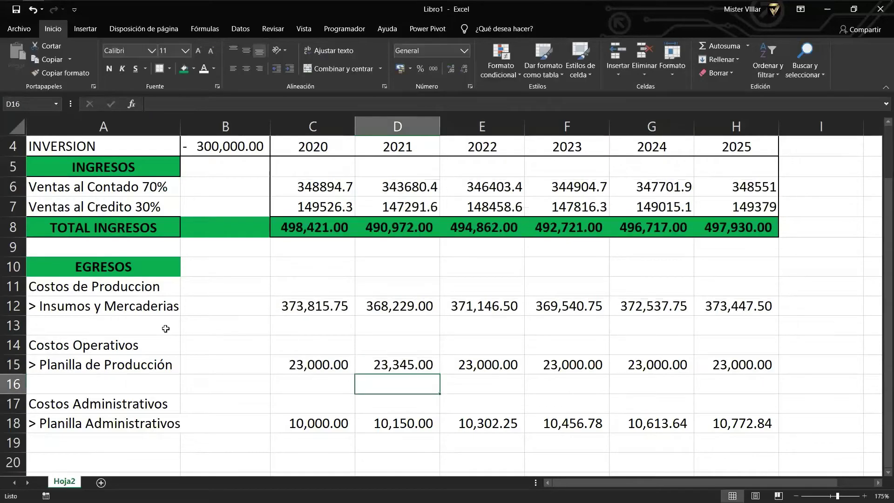
{"action": "key", "text": "Up"}
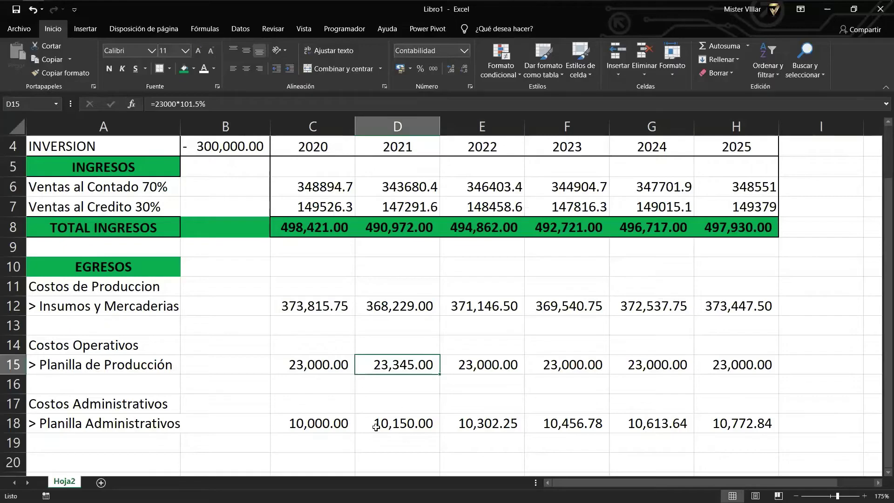
{"action": "left_click_drag", "start_coordinate": [441, 375], "coordinate": [745, 370]}
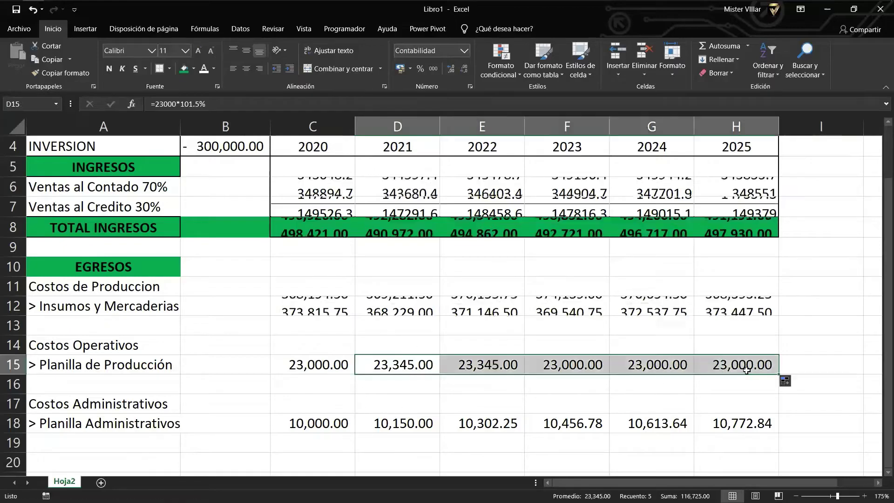
{"action": "left_click", "coordinate": [738, 367]}
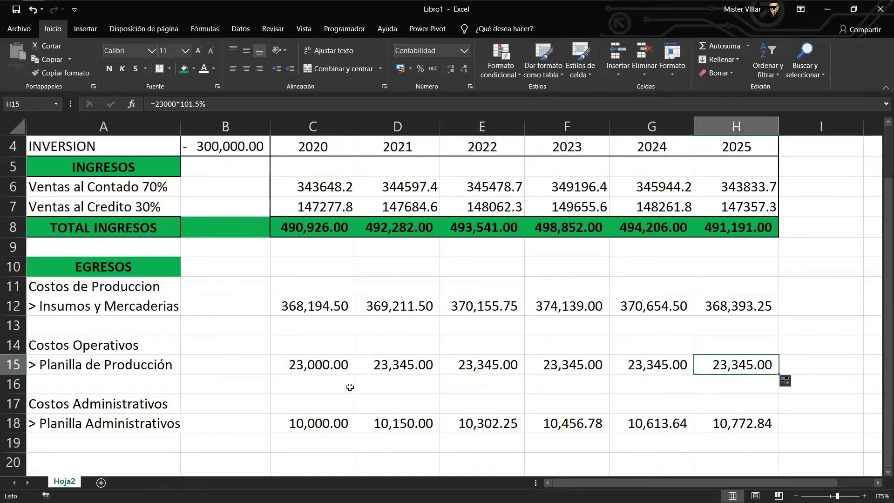
{"action": "left_click", "coordinate": [310, 382]}
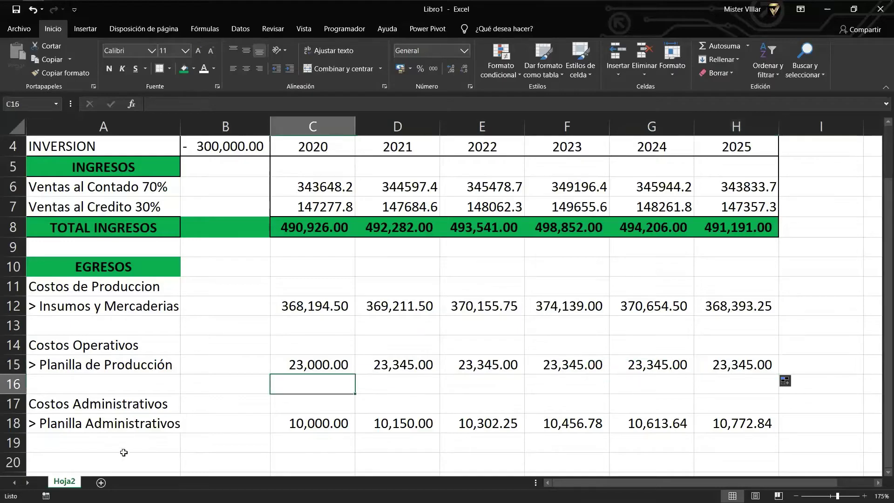
{"action": "left_click", "coordinate": [119, 451]}
{"action": "scroll", "coordinate": [120, 451], "scroll_direction": "down", "scroll_amount": 1}
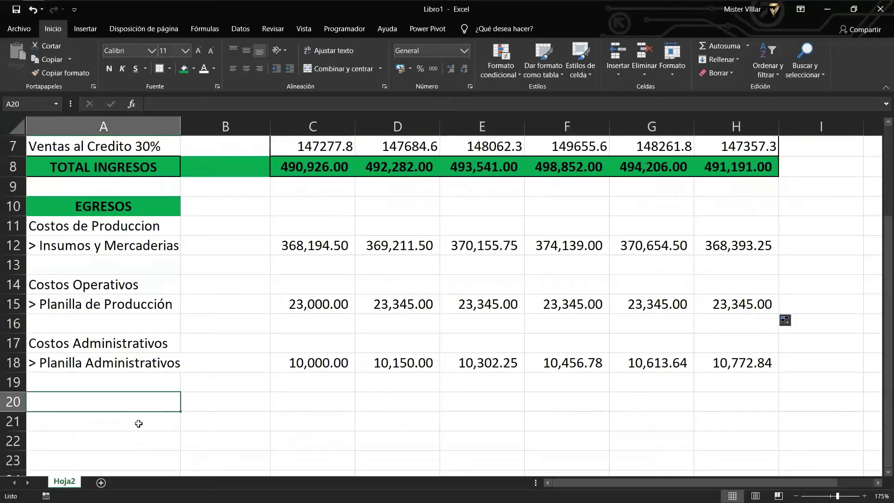
Enter 'Costos de Oficina' in A20 and '> Servicios Basicos' in A21.
{"action": "type", "text": "Costos"}
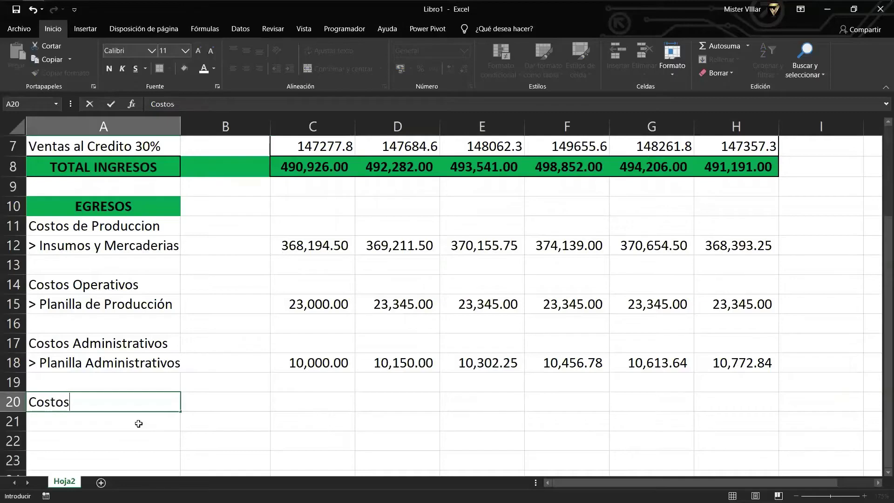
{"action": "type", "text": " de Oficina"}
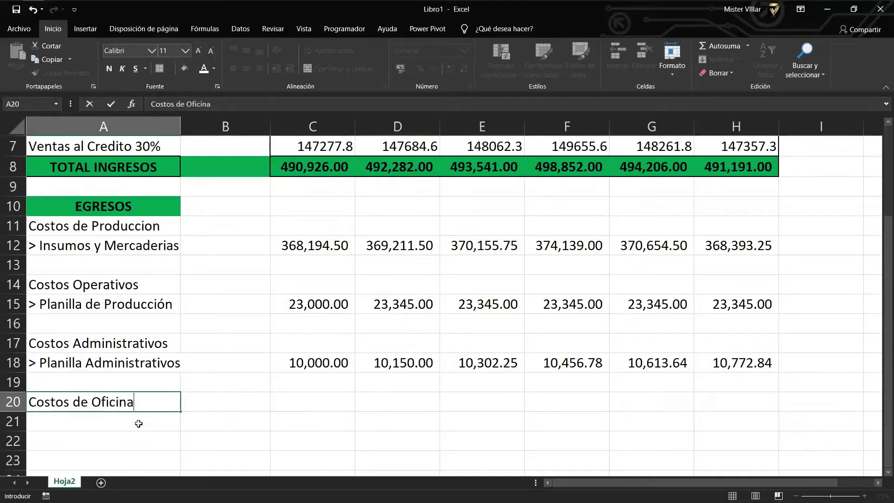
{"action": "key", "text": "Return"}
{"action": "type", "text": "> "}
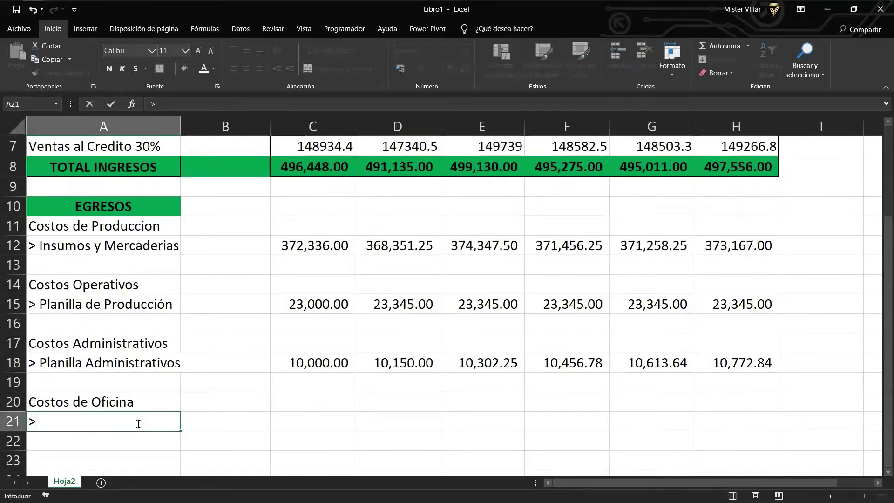
{"action": "type", "text": "Servicios Basicos"}
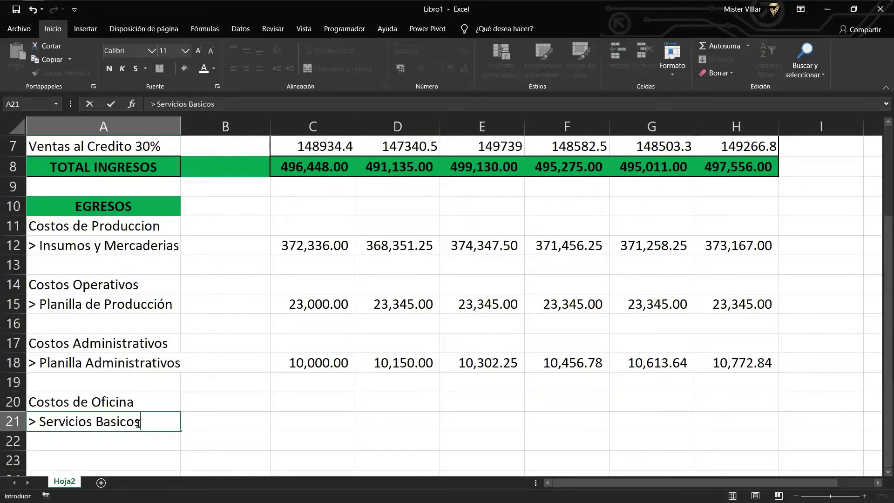
{"action": "key", "text": "Return"}
{"action": "left_click", "coordinate": [138, 422]}
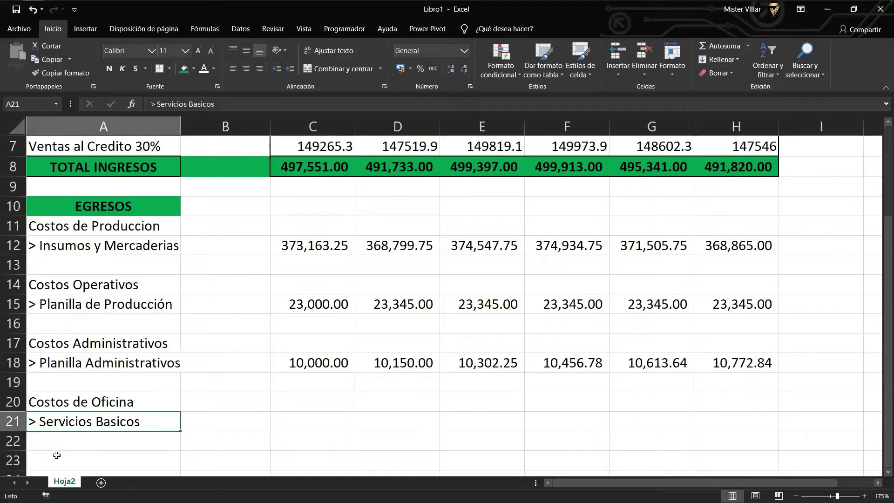
{"action": "key", "text": "Down"}
{"action": "key", "text": "Down"}
{"action": "key", "text": "Up"}
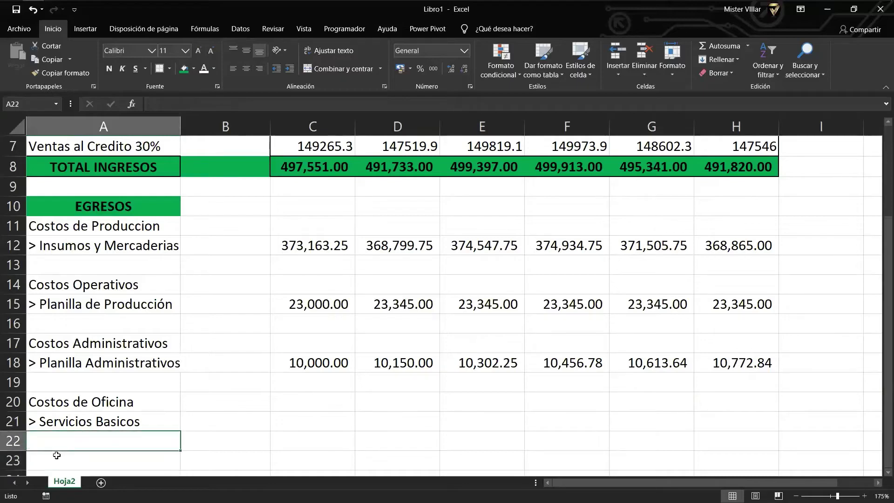
{"action": "key", "text": "Right"}
{"action": "key", "text": "Right"}
{"action": "key", "text": "Up"}
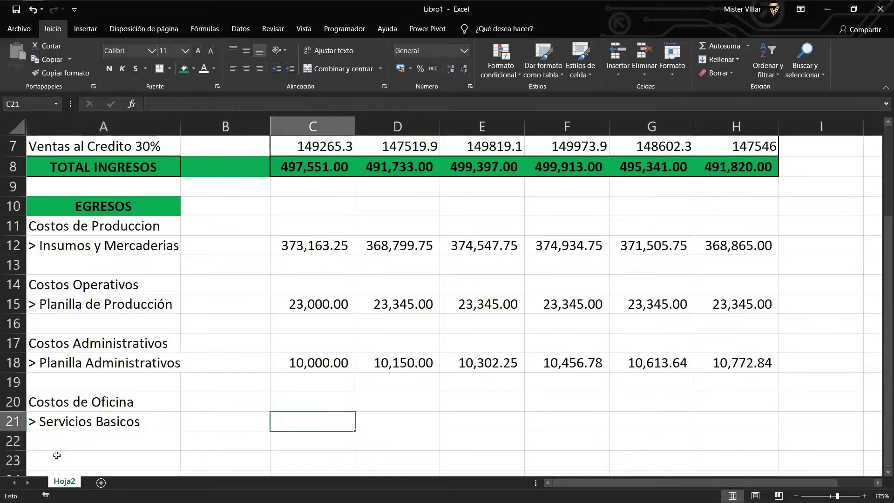
Enter 2250 in C21 and the 5.5% growth formula =+C21*105.5% in D21.
{"action": "type", "text": "2250"}
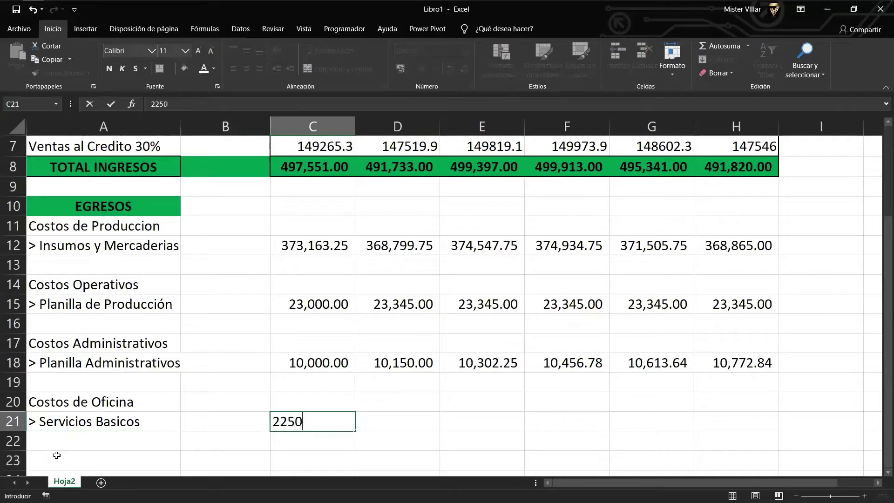
{"action": "key", "text": "Return"}
{"action": "key", "text": "Up"}
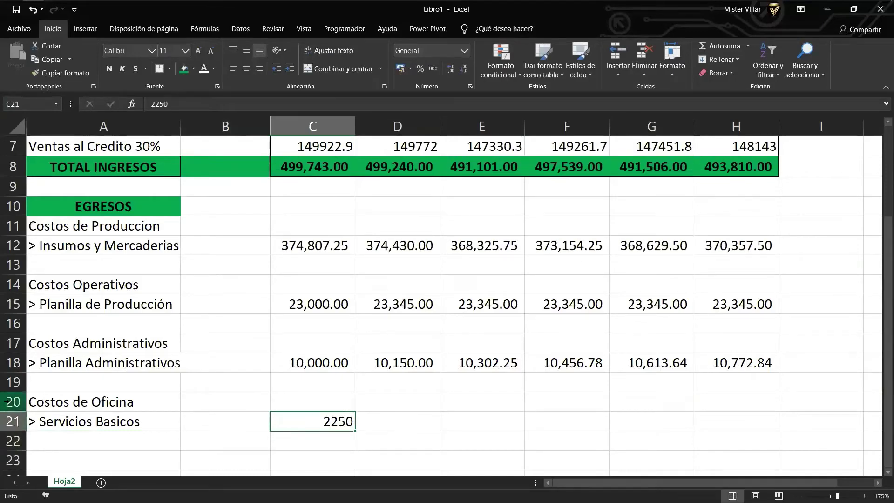
{"action": "key", "text": "Right"}
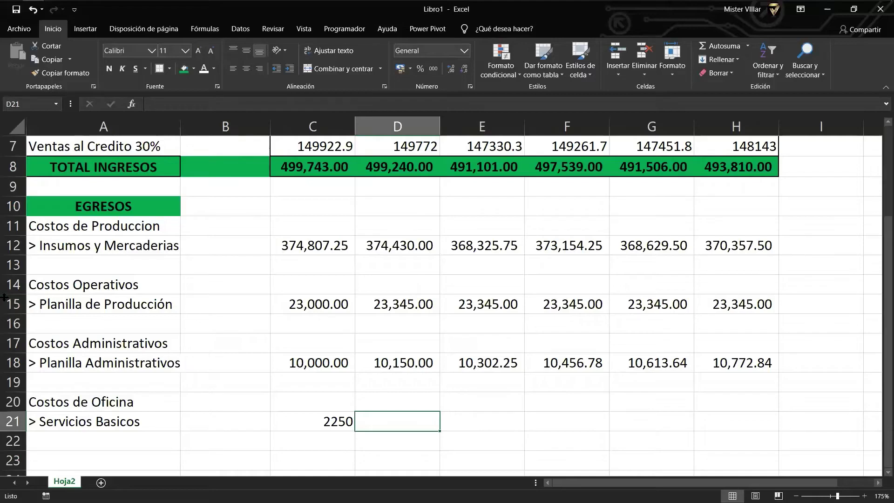
{"action": "key", "text": "Right"}
{"action": "key", "text": "Left"}
{"action": "type", "text": "+C21*"}
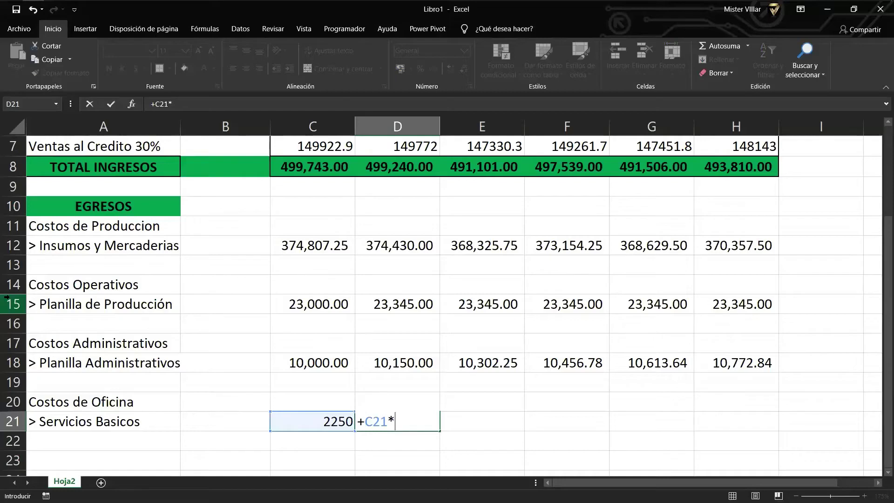
{"action": "type", "text": "105.5%"}
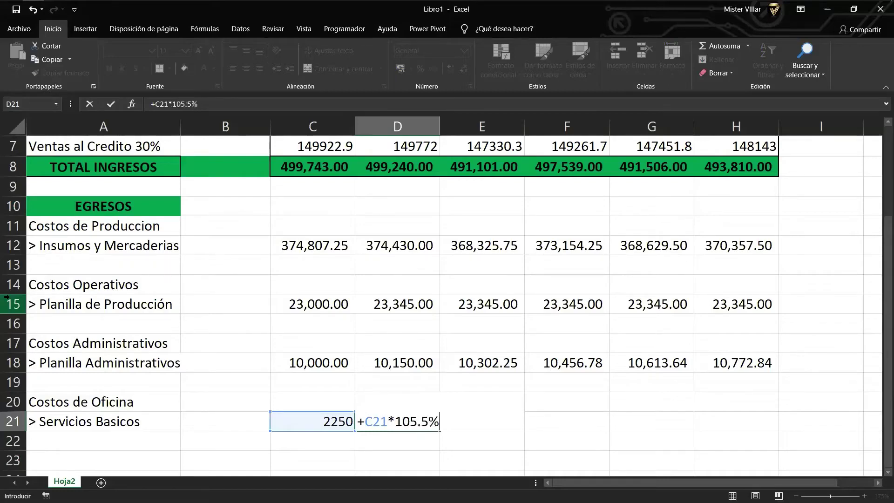
{"action": "key", "text": "Return"}
Copy the growth formula across to H21, reaching 2,940.66, and verify E21's reference.
{"action": "key", "text": "Up"}
{"action": "key", "text": "Right"}
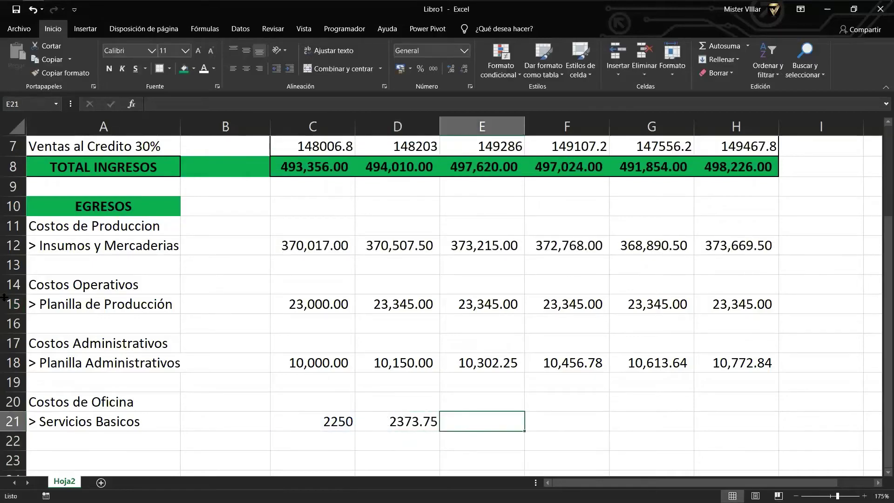
{"action": "key", "text": "Left"}
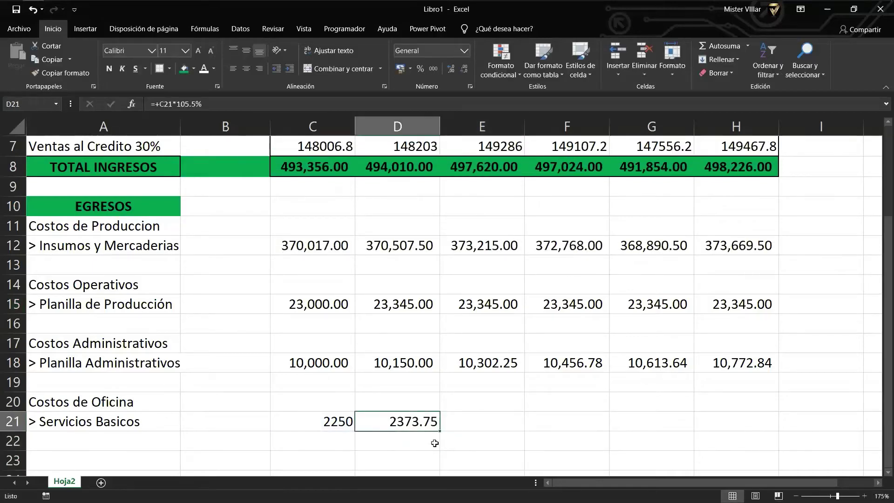
{"action": "left_click_drag", "start_coordinate": [440, 430], "coordinate": [784, 435]}
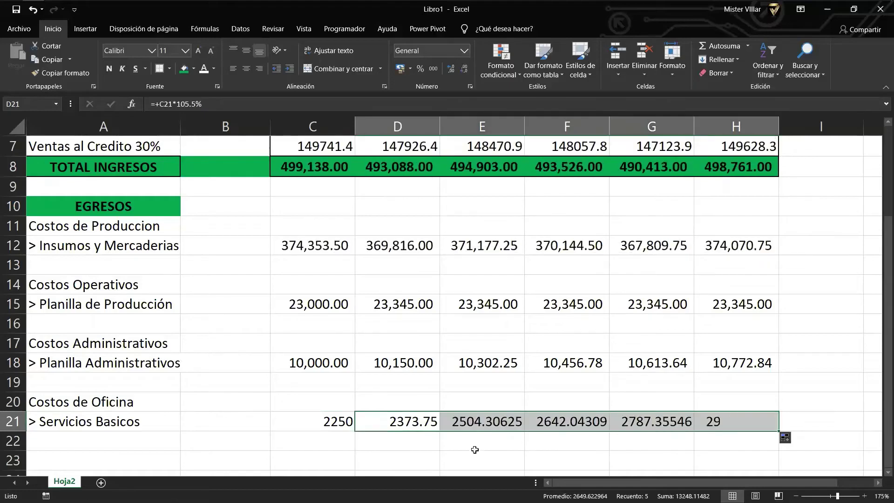
{"action": "left_click", "coordinate": [519, 425]}
{"action": "double_click", "coordinate": [483, 426]}
{"action": "key", "text": "Escape"}
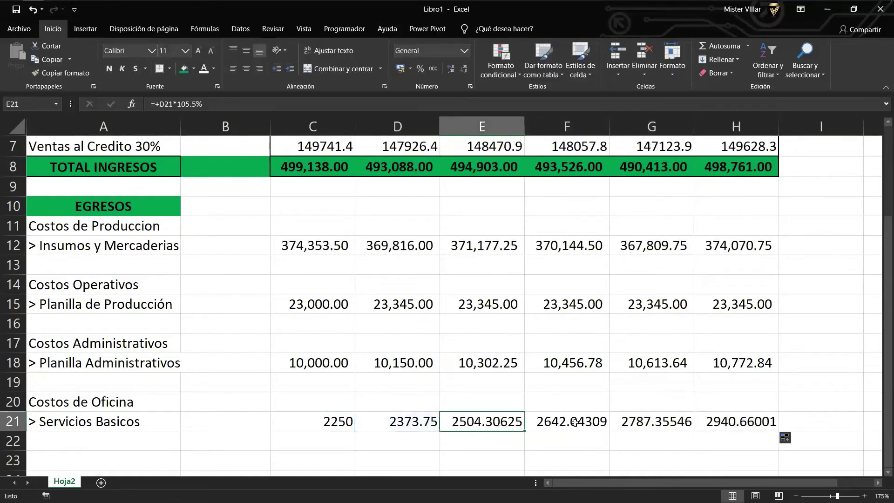
Format C21:H21 with thousands separators and two decimals.
{"action": "left_click_drag", "start_coordinate": [711, 421], "coordinate": [289, 421]}
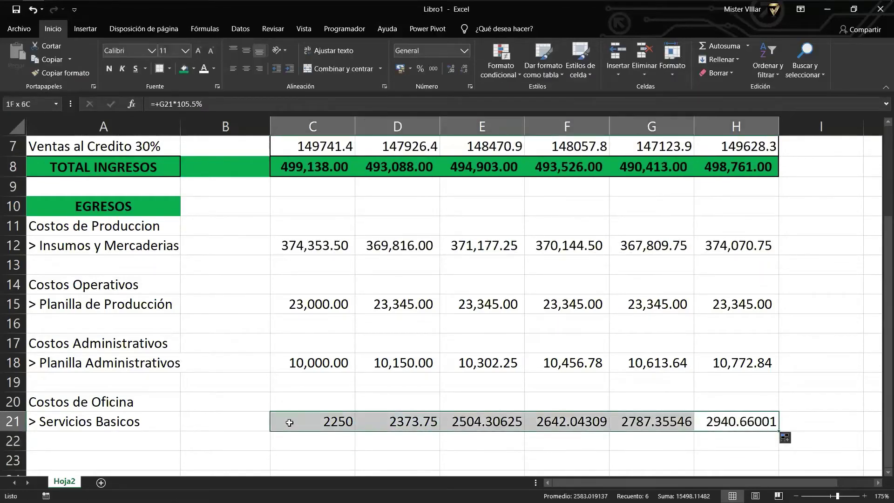
{"action": "left_click", "coordinate": [434, 70]}
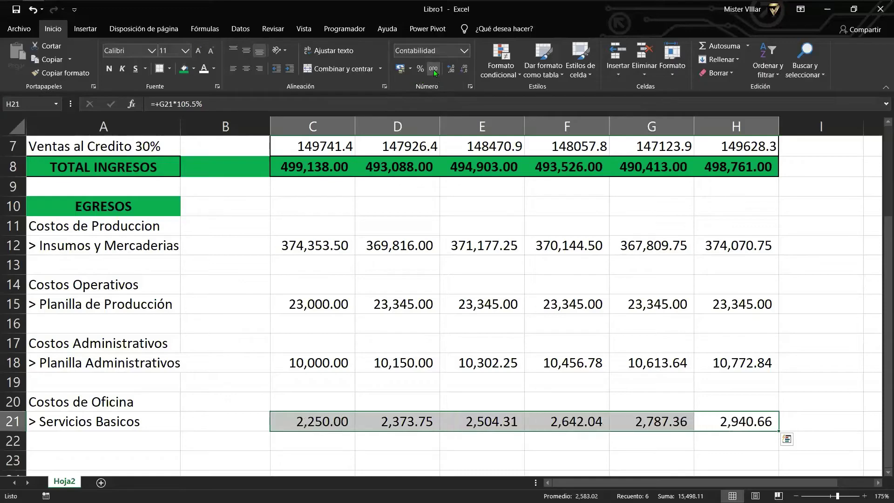
{"action": "left_click", "coordinate": [169, 435]}
{"action": "scroll", "coordinate": [148, 425], "scroll_direction": "down", "scroll_amount": 1}
{"action": "left_click", "coordinate": [107, 412]}
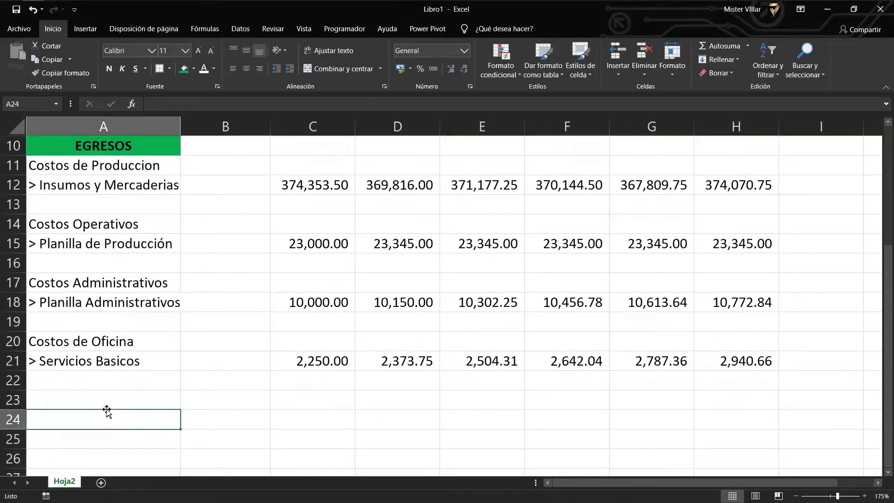
Add the heading 'Costo de Alquiler' in A23 and the line '> Alquiler de local' below it.
{"action": "left_click", "coordinate": [110, 402]}
{"action": "type", "text": "C"}
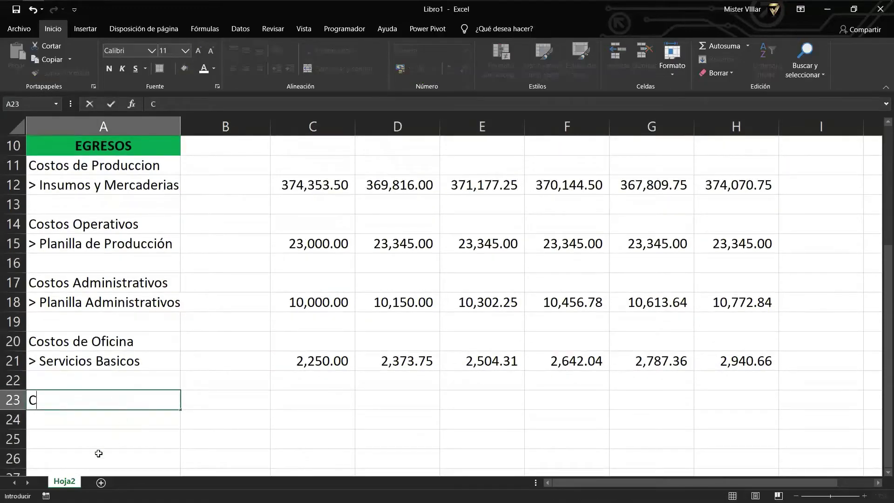
{"action": "type", "text": "osto de Alq"}
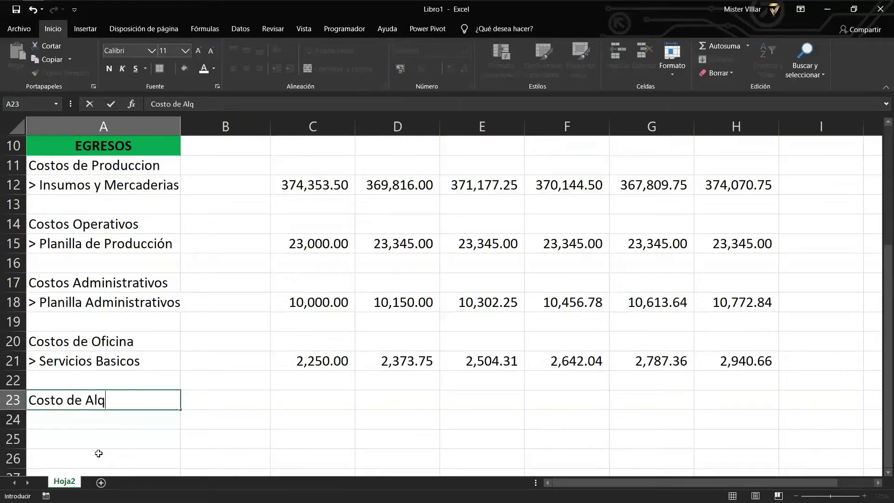
{"action": "type", "text": "uiler"}
{"action": "key", "text": "Return"}
{"action": "type", "text": "A"}
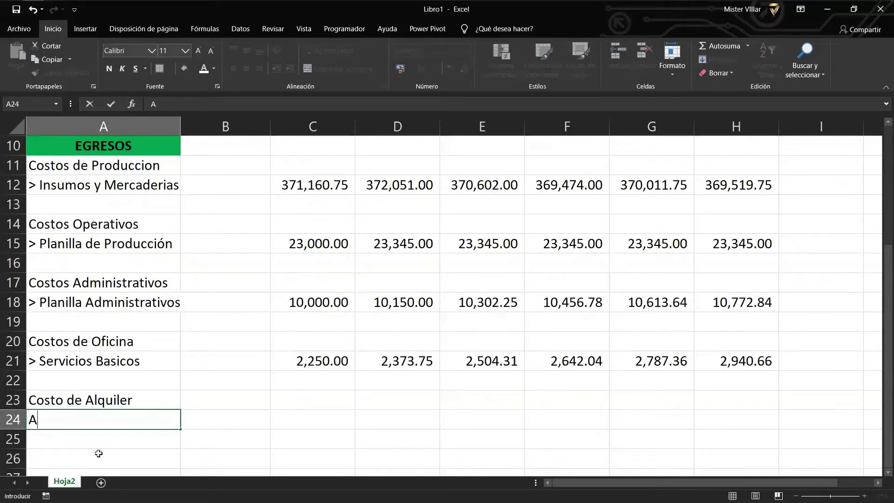
{"action": "key", "text": "BackSpace"}
{"action": "type", "text": "> Alquiler de lca"}
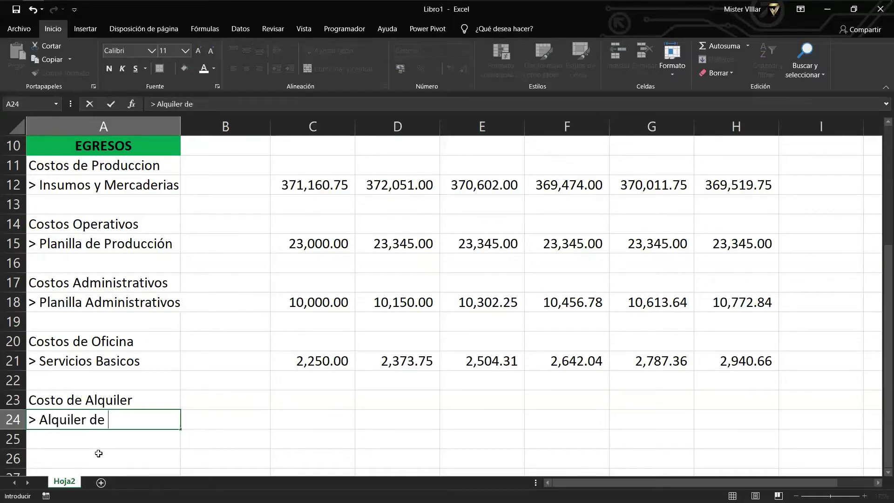
{"action": "key", "text": "BackSpace"}
{"action": "key", "text": "BackSpace"}
{"action": "type", "text": "ocal"}
{"action": "key", "text": "Tab"}
{"action": "key", "text": "Tab"}
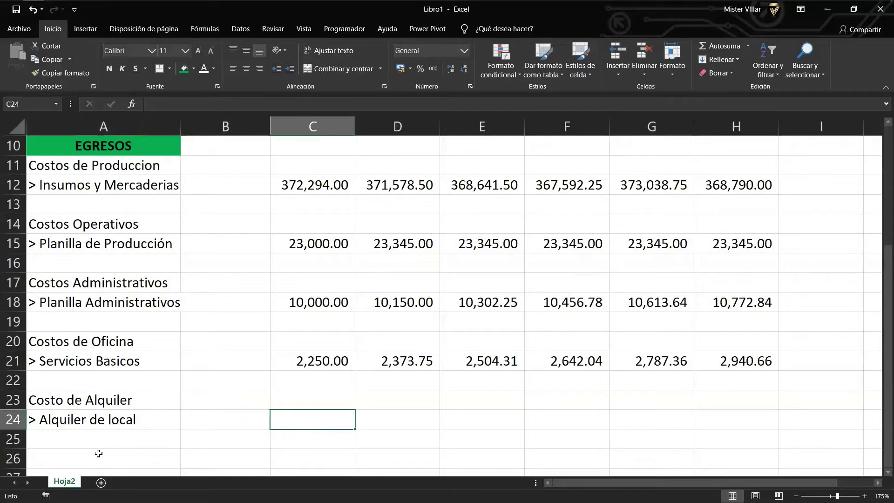
Enter 3000 rent in C24, copy it through H24, and apply thousands-separator format.
{"action": "type", "text": "3000"}
{"action": "key", "text": "Return"}
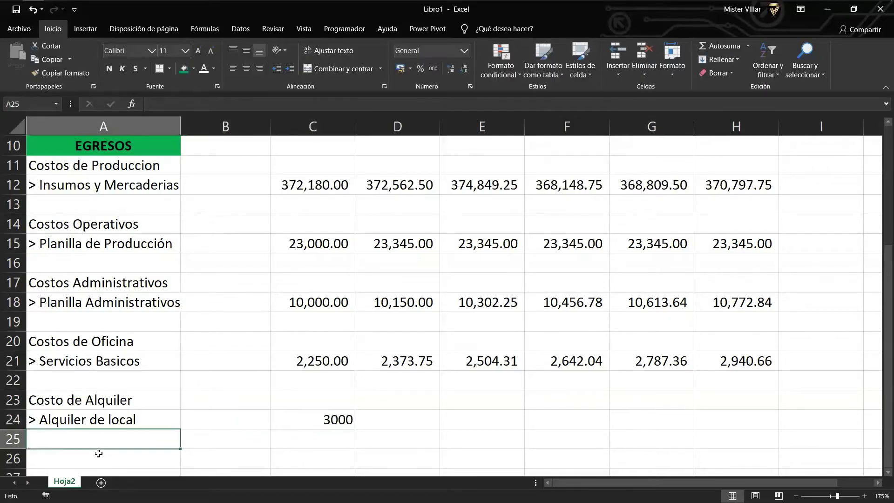
{"action": "left_click", "coordinate": [324, 424]}
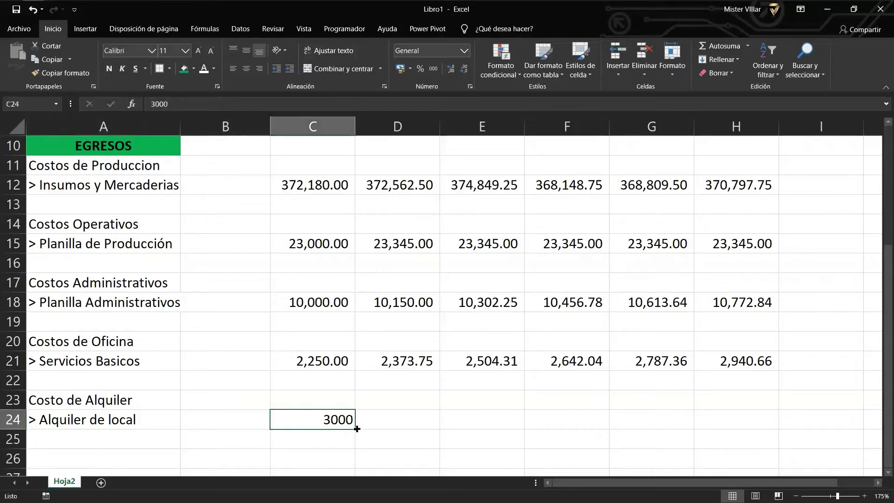
{"action": "left_click_drag", "start_coordinate": [357, 428], "coordinate": [745, 421]}
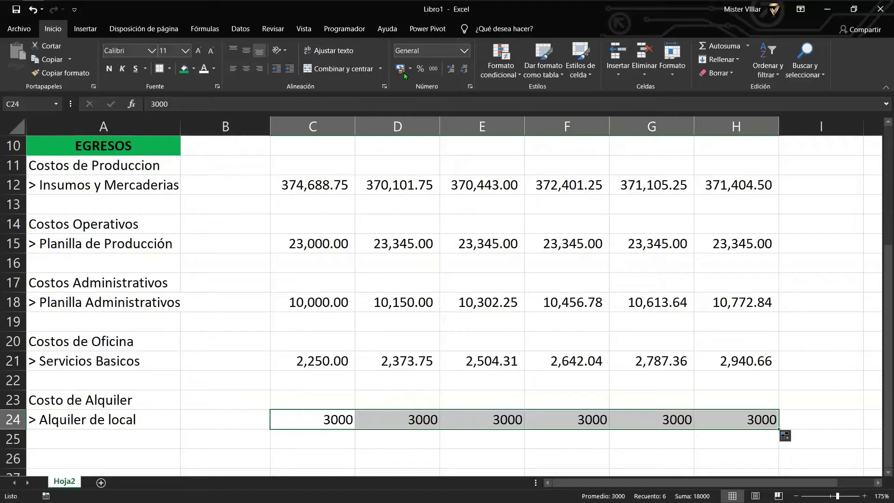
{"action": "left_click", "coordinate": [433, 68]}
{"action": "left_click", "coordinate": [45, 433]}
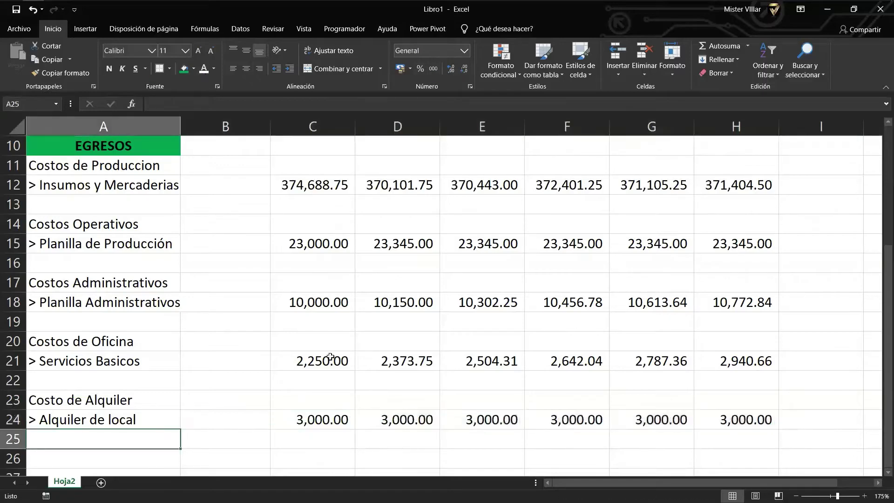
{"action": "scroll", "coordinate": [197, 423], "scroll_direction": "down", "scroll_amount": 1}
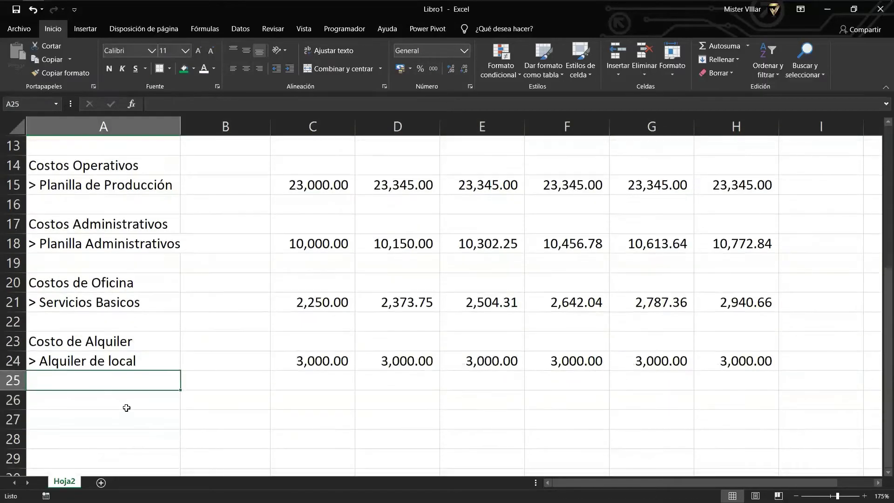
Add the heading 'Costo de Impuesto' with the line '> Pagos a Cuenta IR' below it.
{"action": "left_click", "coordinate": [113, 399]}
{"action": "type", "text": "Costo "}
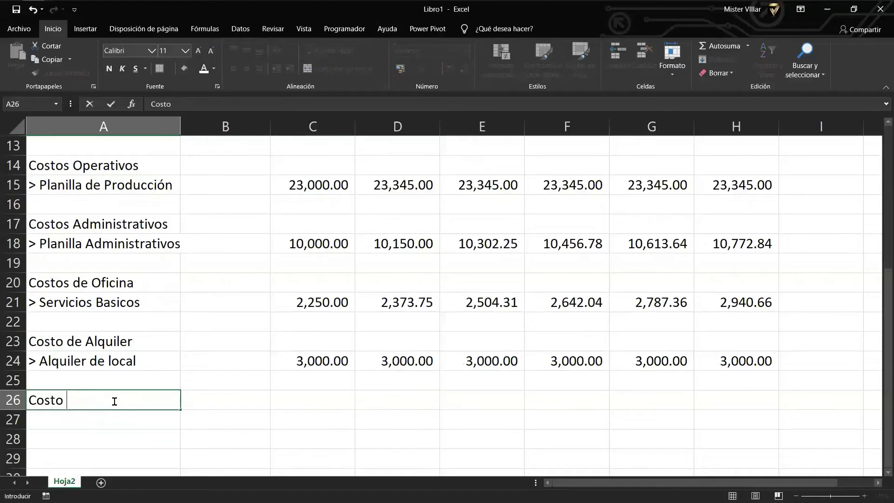
{"action": "type", "text": "de Impuesto"}
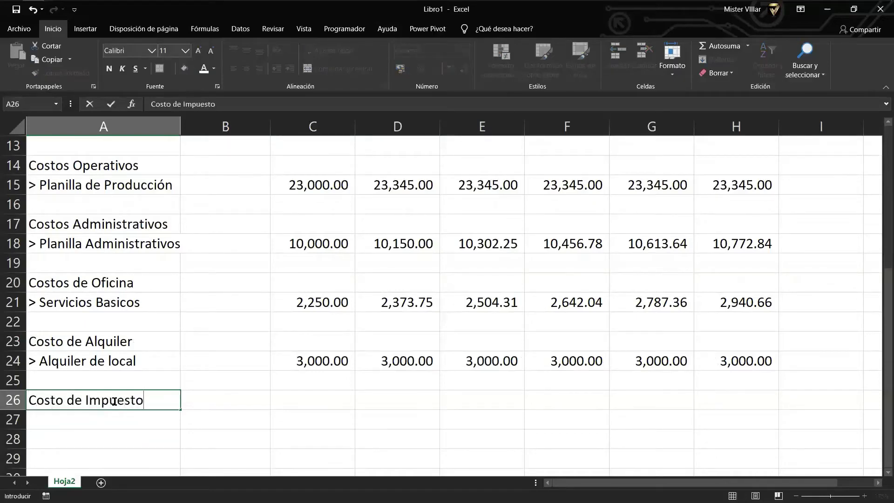
{"action": "key", "text": "Return"}
{"action": "type", "text": ">"}
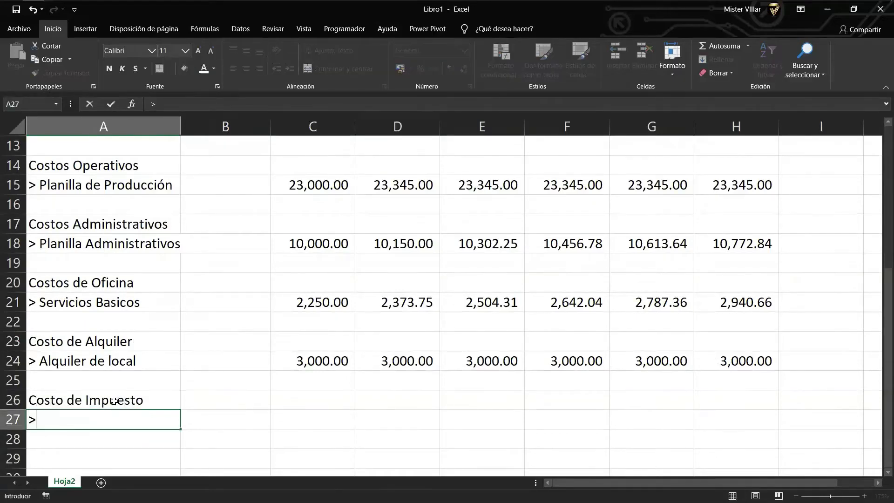
{"action": "type", "text": " Pagos a C"}
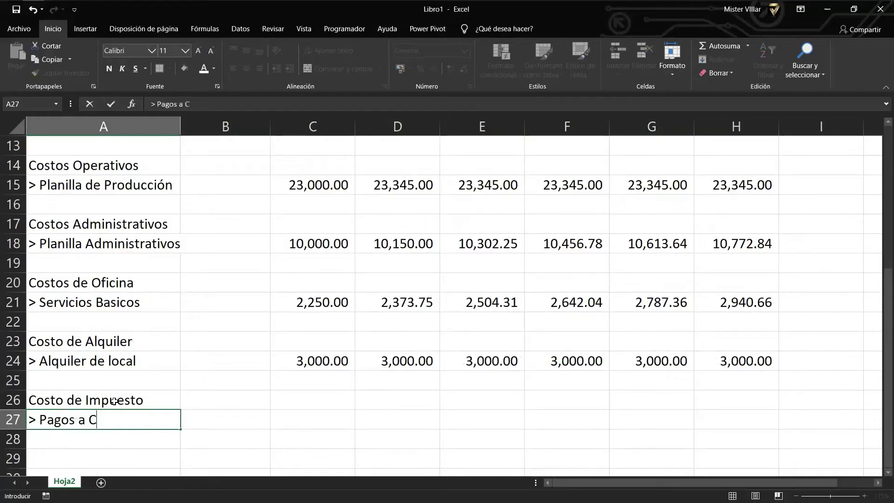
{"action": "type", "text": "uenta IR"}
{"action": "key", "text": "Return"}
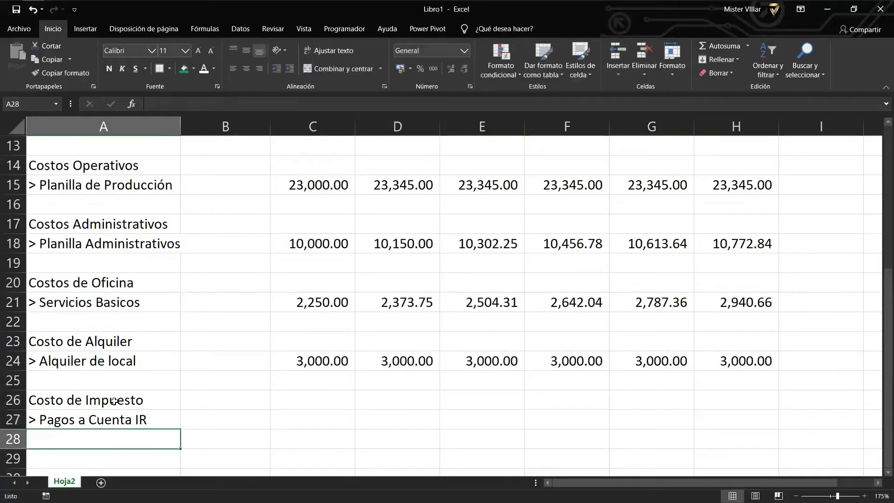
Enter a formula in C27 taking 2% of TOTAL INGRESOS in C8.
{"action": "key", "text": "Up"}
{"action": "key", "text": "Right"}
{"action": "key", "text": "Right"}
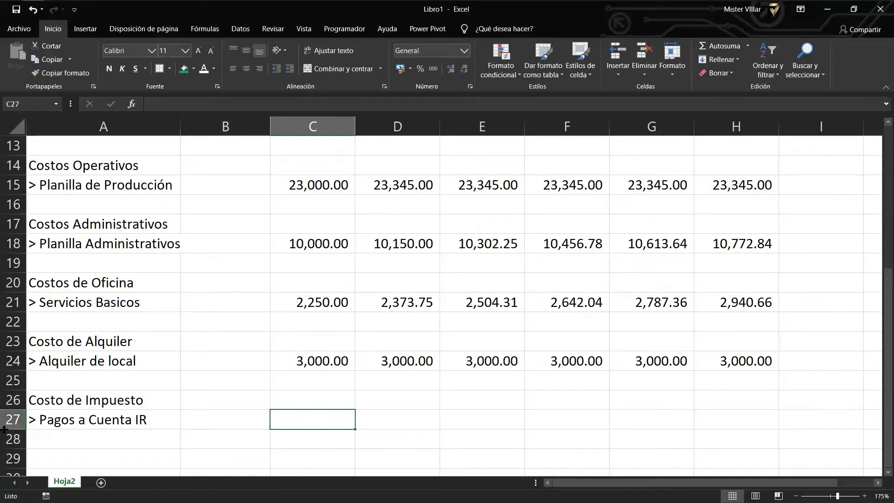
{"action": "type", "text": "+"}
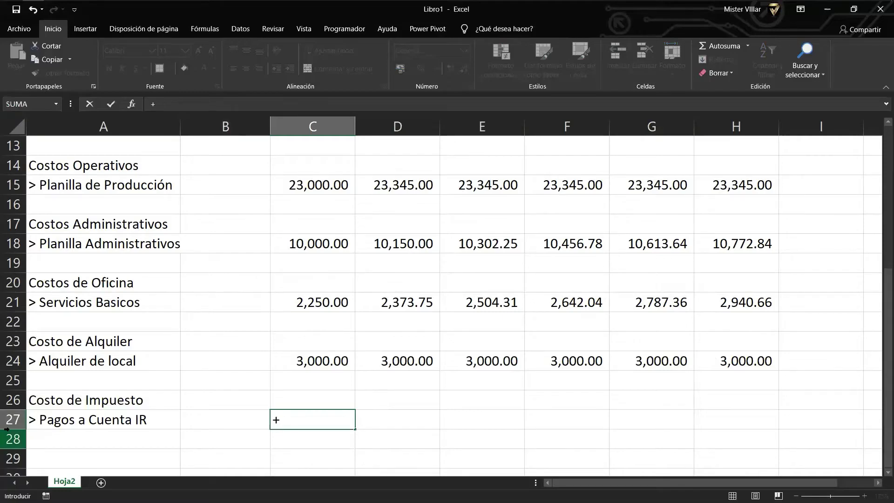
{"action": "key", "text": "Up"}
{"action": "key", "text": "Up"}
{"action": "key", "text": "Up"}
{"action": "key", "text": "Up"}
{"action": "key", "text": "Up"}
{"action": "key", "text": "Up"}
{"action": "key", "text": "Up"}
{"action": "key", "text": "Up"}
{"action": "key", "text": "Up"}
{"action": "key", "text": "Up"}
{"action": "key", "text": "Up"}
{"action": "key", "text": "Up"}
{"action": "key", "text": "Up"}
{"action": "key", "text": "Up"}
{"action": "key", "text": "Up"}
{"action": "key", "text": "Up"}
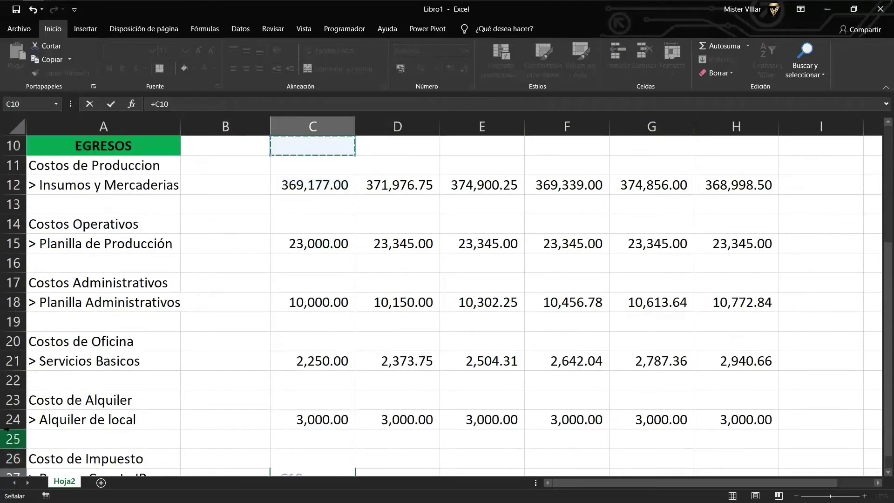
{"action": "key", "text": "Down"}
{"action": "key", "text": "Up"}
{"action": "key", "text": "Up"}
{"action": "key", "text": "Up"}
{"action": "key", "text": "Up"}
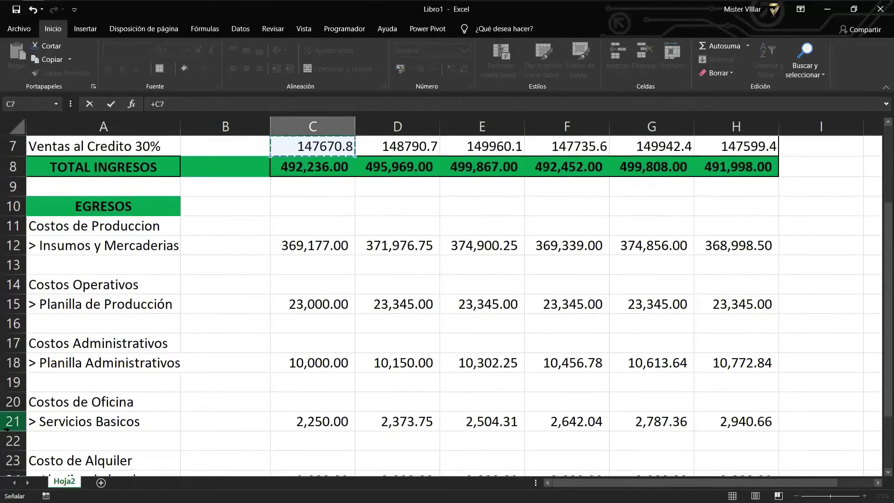
{"action": "type", "text": "*"}
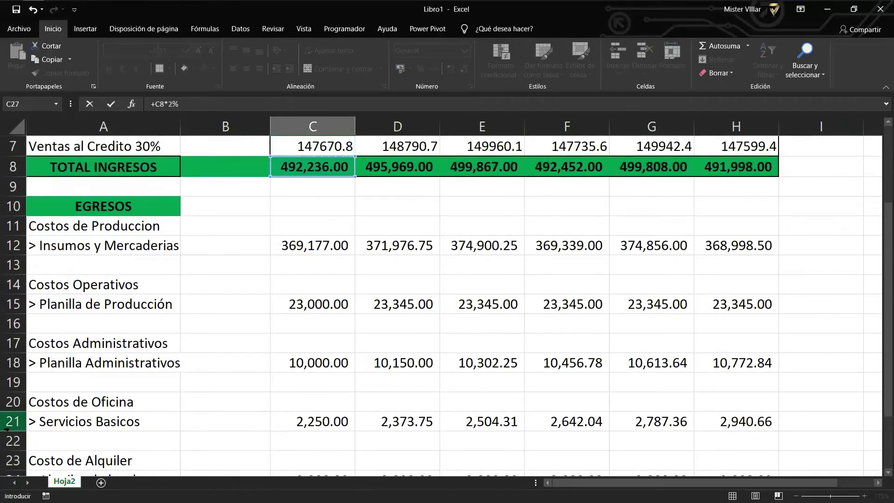
{"action": "key", "text": "Return"}
{"action": "key", "text": "F2"}
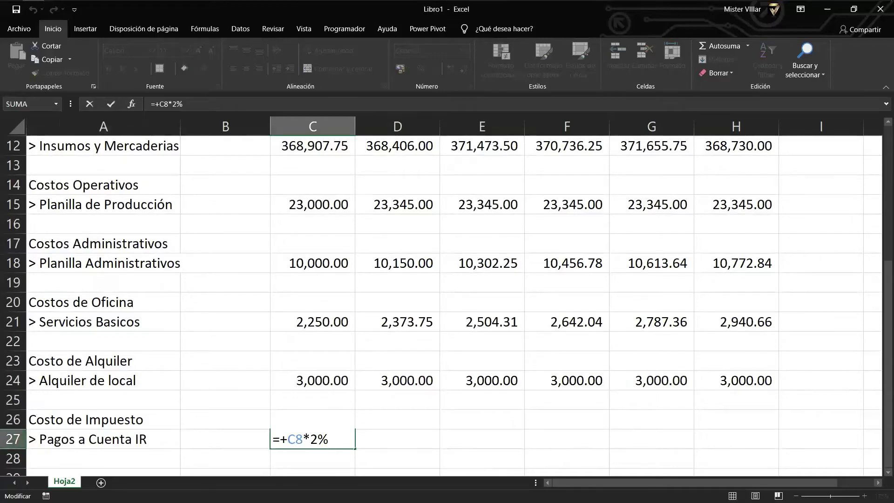
{"action": "key", "text": "ctrl+Return"}
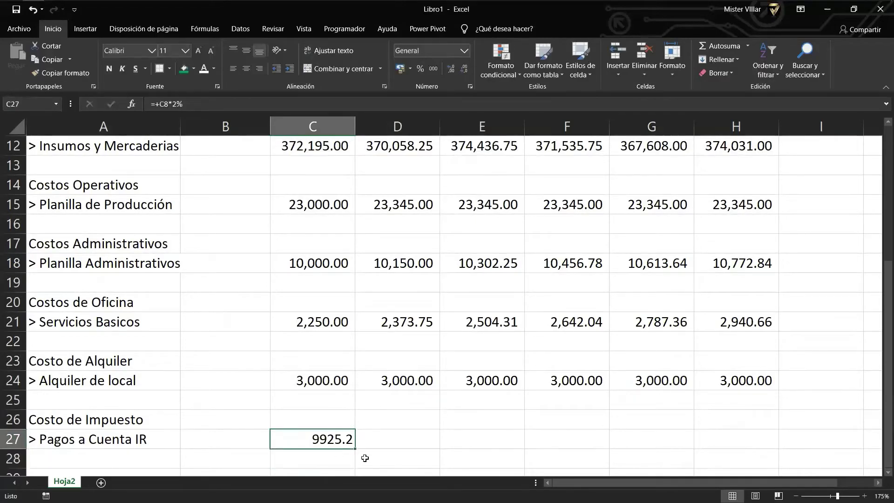
Copy the 2% tax formula across to H27 and verify H27's reference.
{"action": "left_click_drag", "start_coordinate": [354, 448], "coordinate": [786, 446]}
{"action": "double_click", "coordinate": [742, 439]}
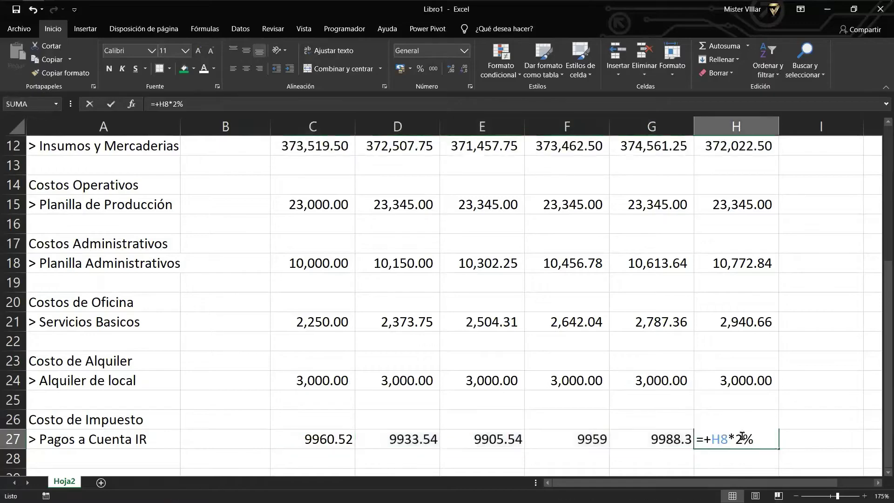
{"action": "key", "text": "Escape"}
{"action": "scroll", "coordinate": [738, 415], "scroll_direction": "up", "scroll_amount": 2}
{"action": "scroll", "coordinate": [738, 415], "scroll_direction": "down", "scroll_amount": 3}
{"action": "key", "text": "F2"}
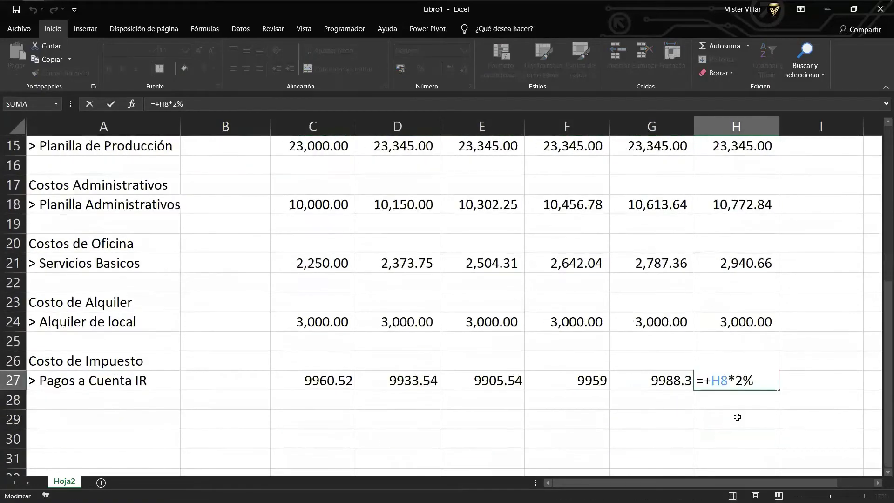
{"action": "key", "text": "Return"}
Apply thousands-separator formatting to the tax values C27:H27.
{"action": "left_click", "coordinate": [484, 381]}
{"action": "left_click_drag", "start_coordinate": [364, 378], "coordinate": [763, 381]}
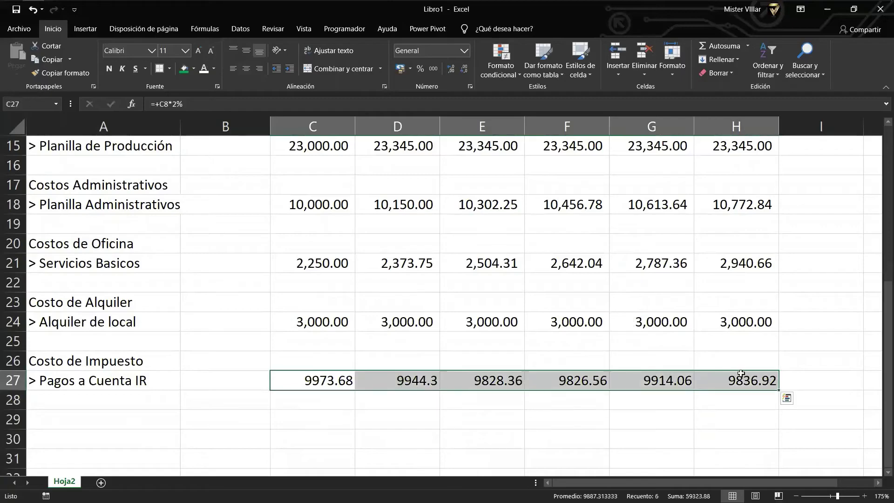
{"action": "left_click", "coordinate": [433, 69]}
{"action": "left_click", "coordinate": [166, 435]}
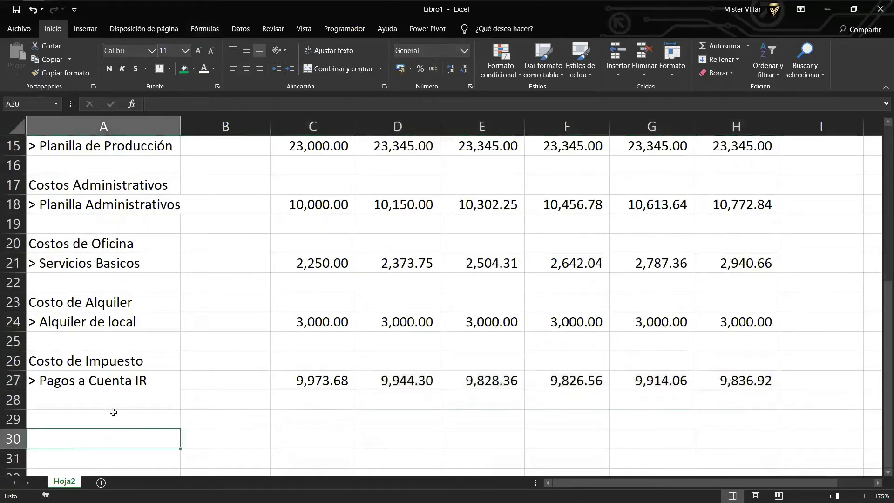
{"action": "scroll", "coordinate": [96, 419], "scroll_direction": "up", "scroll_amount": 3}
{"action": "left_click_drag", "start_coordinate": [104, 191], "coordinate": [740, 207]}
Copy the green TOTAL INGRESOS row A8:H8 into row 28.
{"action": "left_click", "coordinate": [34, 203]}
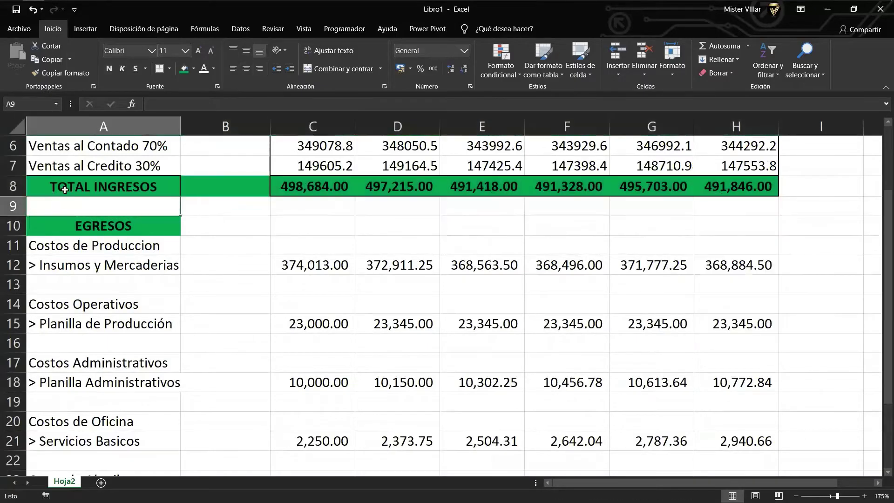
{"action": "left_click_drag", "start_coordinate": [64, 189], "coordinate": [745, 191]}
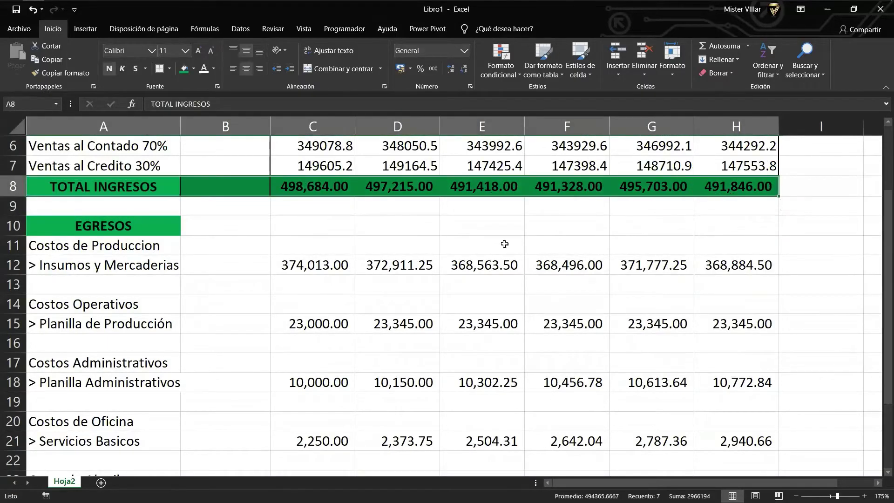
{"action": "key", "text": "ctrl+c"}
{"action": "scroll", "coordinate": [140, 326], "scroll_direction": "down", "scroll_amount": 3}
{"action": "left_click", "coordinate": [121, 420]}
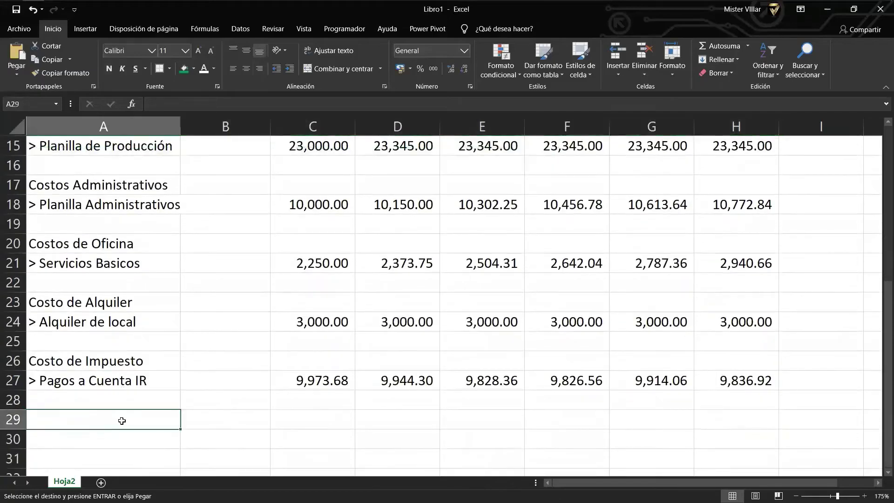
{"action": "left_click", "coordinate": [122, 399]}
{"action": "key", "text": "ctrl+v"}
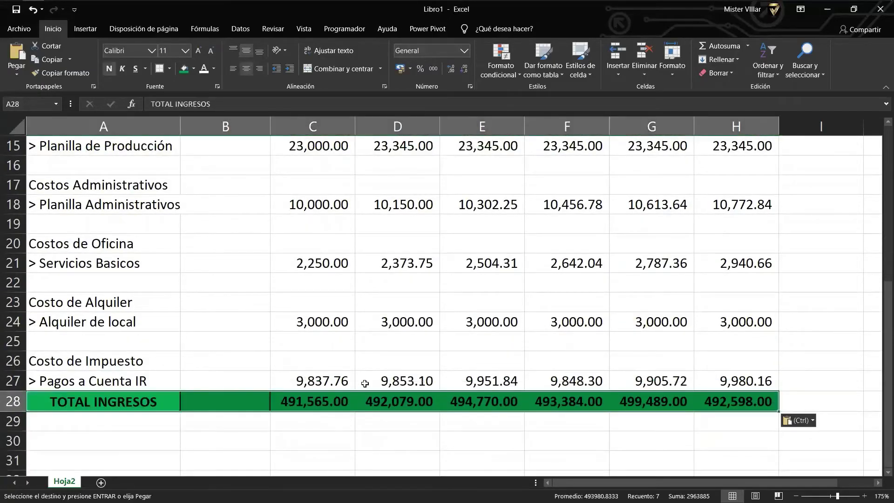
Replace C28 with an AutoSum of the expenses C12:C27.
{"action": "left_click", "coordinate": [331, 401]}
{"action": "double_click", "coordinate": [331, 401]}
{"action": "key", "text": "Escape"}
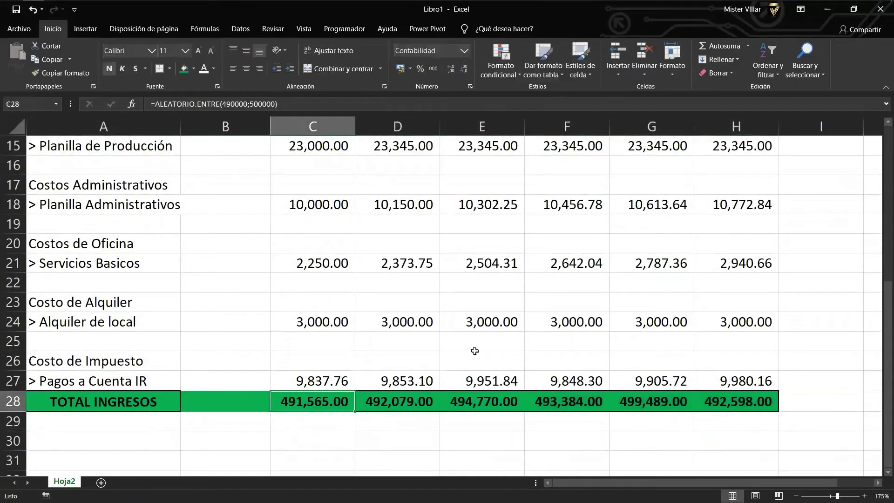
{"action": "left_click", "coordinate": [720, 46]}
{"action": "scroll", "coordinate": [325, 303], "scroll_direction": "up", "scroll_amount": 3}
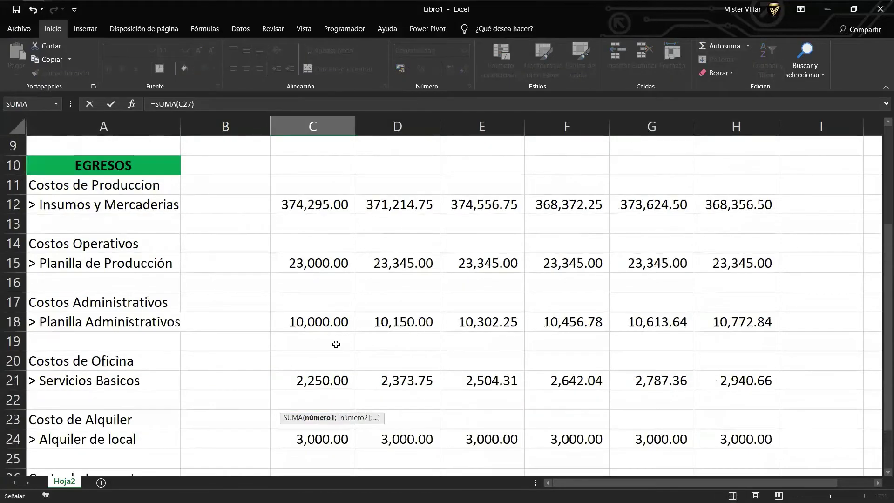
{"action": "left_click_drag", "start_coordinate": [326, 264], "coordinate": [323, 421]}
{"action": "key", "text": "Return"}
Paste the C28 sum formula into D28:H28 and verify D28.
{"action": "left_click", "coordinate": [345, 444]}
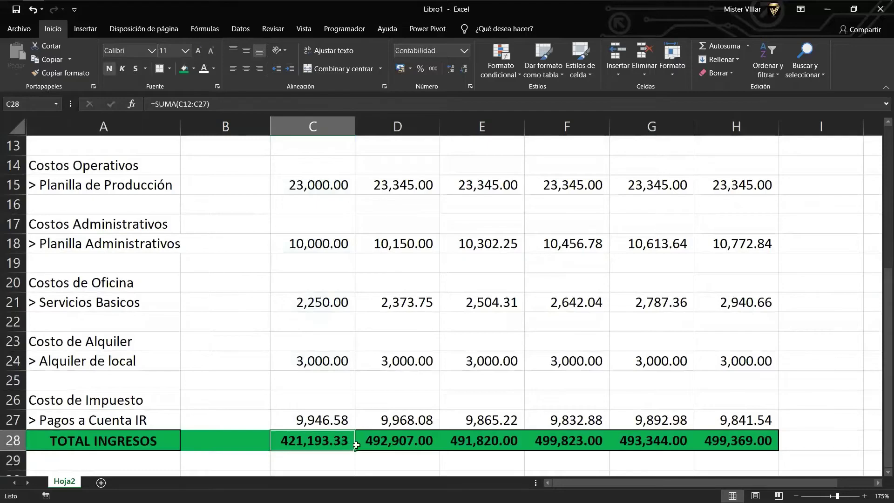
{"action": "key", "text": "ctrl+c"}
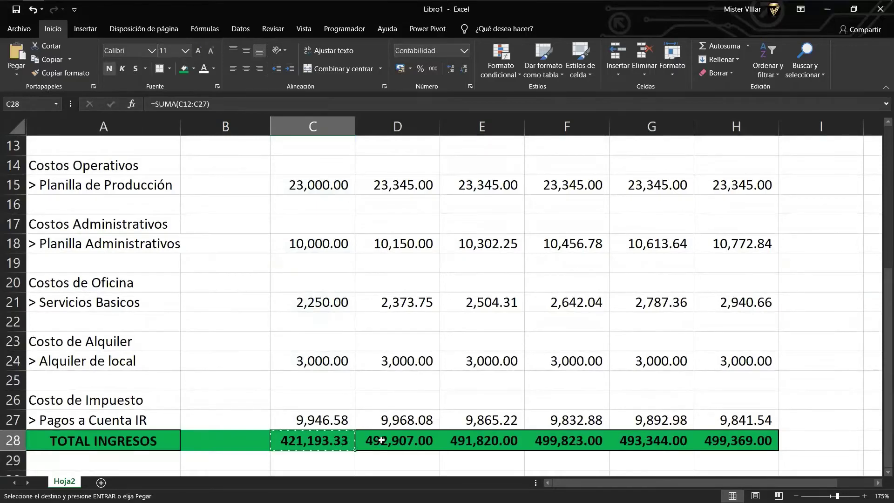
{"action": "left_click_drag", "start_coordinate": [381, 440], "coordinate": [768, 440]}
{"action": "right_click", "coordinate": [776, 442]}
{"action": "left_click", "coordinate": [809, 225]}
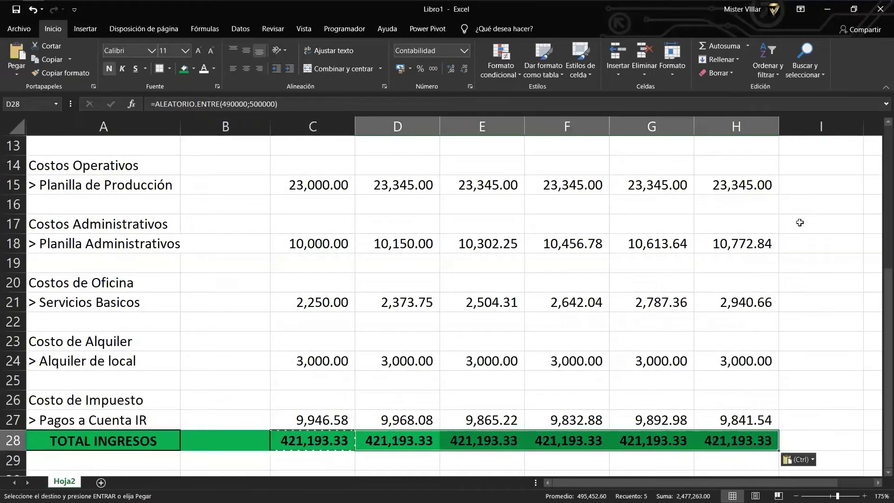
{"action": "double_click", "coordinate": [379, 446]}
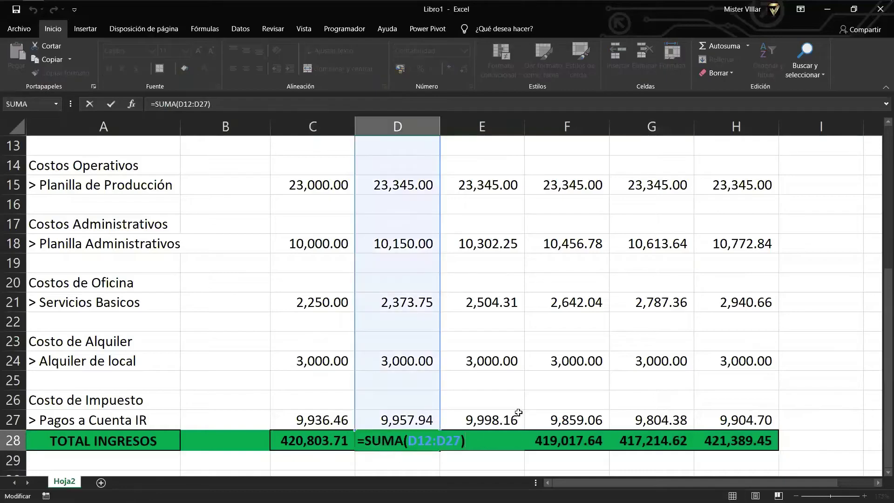
{"action": "scroll", "coordinate": [495, 363], "scroll_direction": "up", "scroll_amount": 3}
{"action": "key", "text": "Escape"}
{"action": "scroll", "coordinate": [410, 325], "scroll_direction": "down", "scroll_amount": 2}
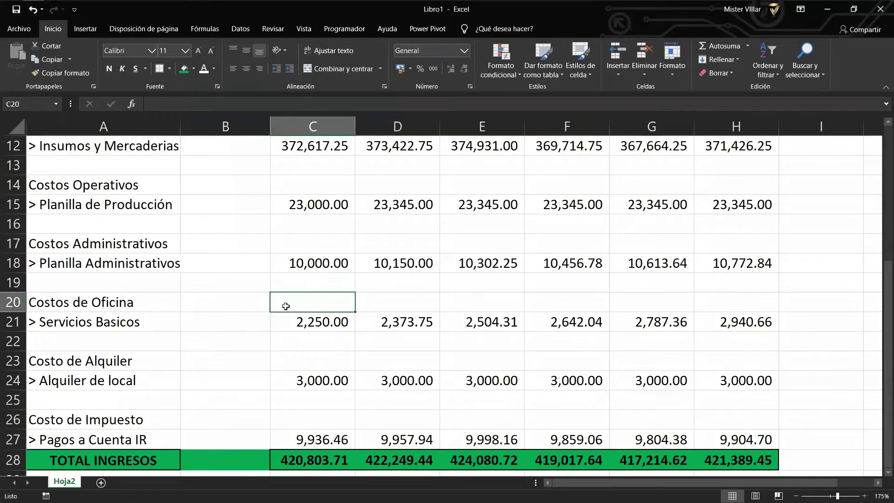
{"action": "scroll", "coordinate": [286, 306], "scroll_direction": "up", "scroll_amount": 1}
{"action": "left_click", "coordinate": [291, 280]}
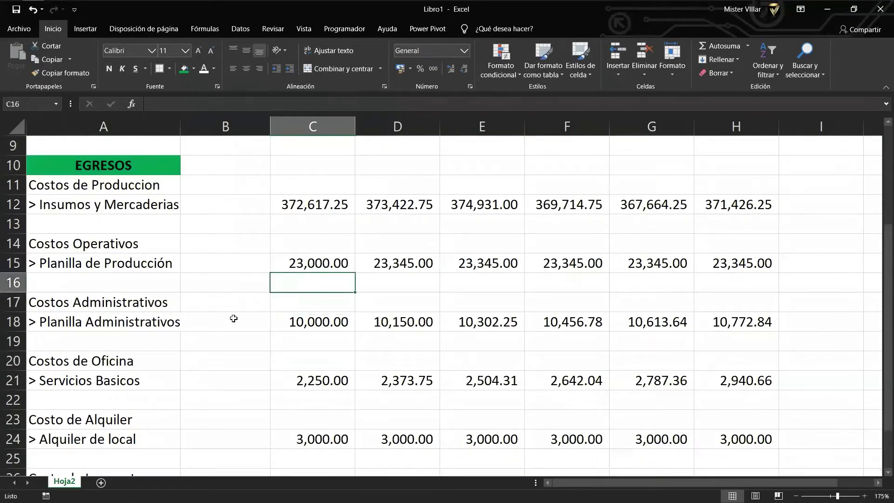
Change E15 from a fixed 23000 amount to 1.5% growth on D15.
{"action": "left_click", "coordinate": [386, 257]}
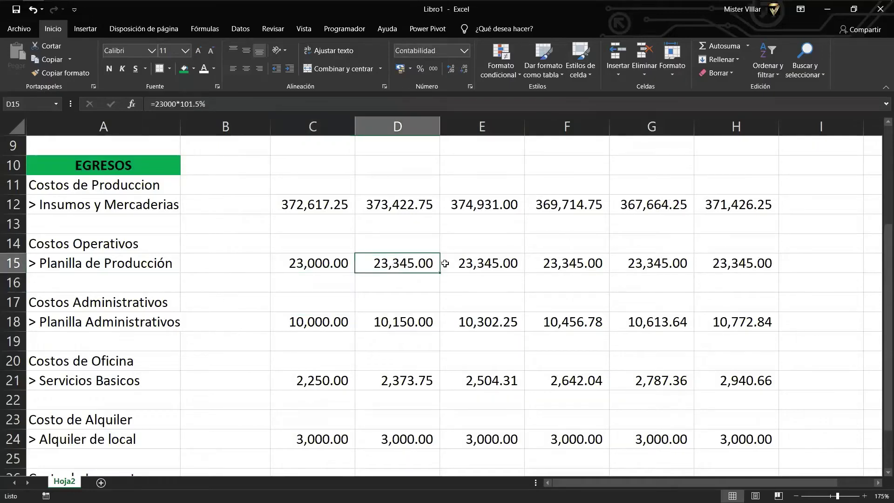
{"action": "key", "text": "Right"}
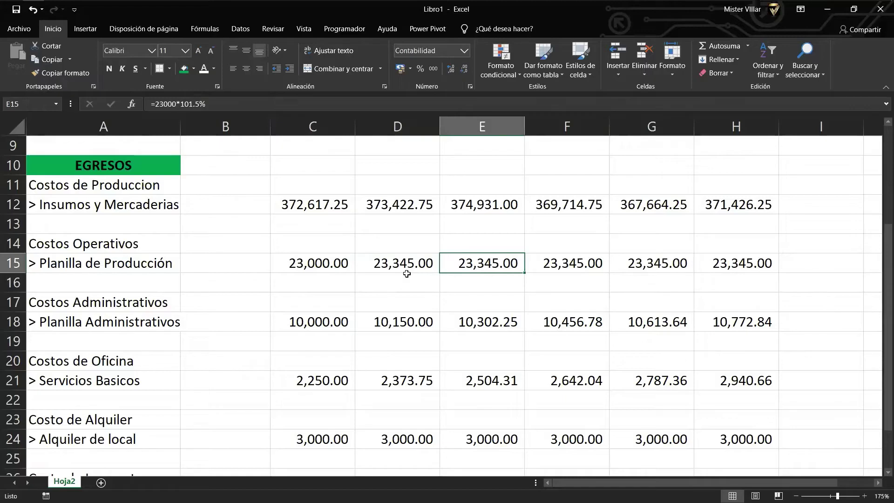
{"action": "key", "text": "F2"}
{"action": "key", "text": "Escape"}
{"action": "double_click", "coordinate": [481, 265]}
{"action": "key", "text": "BackSpace"}
{"action": "key", "text": "BackSpace"}
{"action": "key", "text": "BackSpace"}
{"action": "key", "text": "BackSpace"}
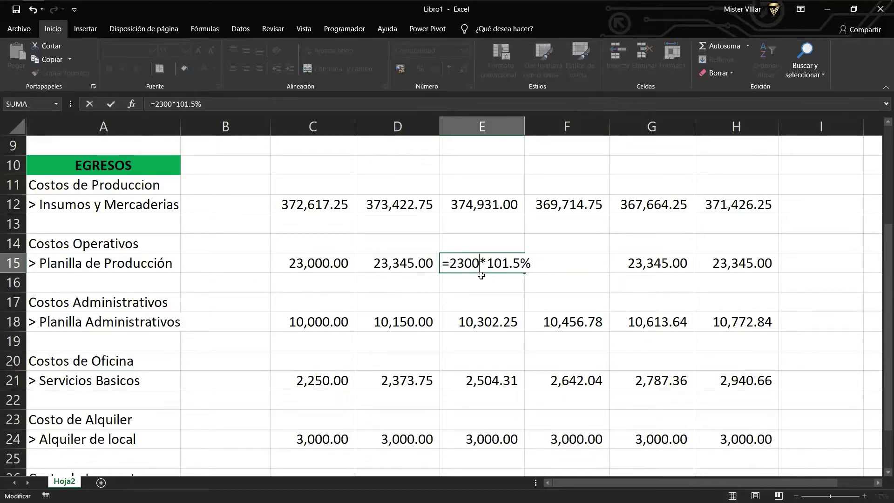
{"action": "key", "text": "BackSpace"}
{"action": "left_click", "coordinate": [399, 251]}
{"action": "left_click", "coordinate": [399, 261]}
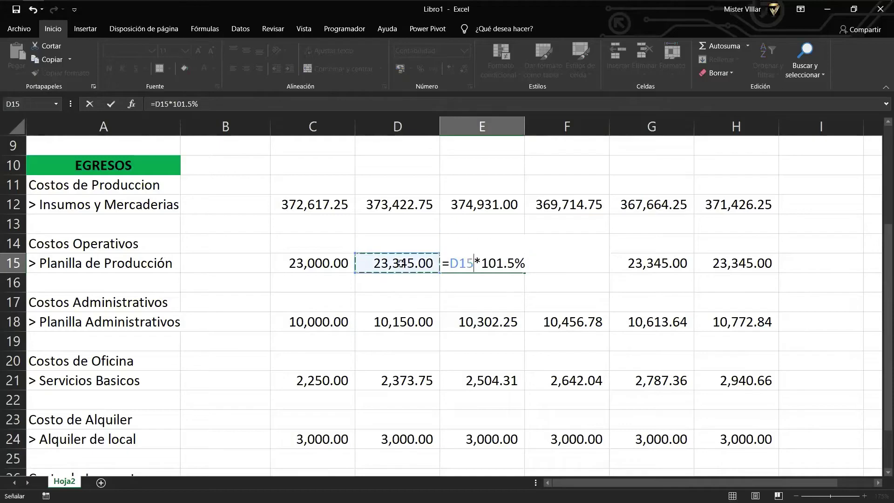
{"action": "key", "text": "Return"}
Extend the 1.5% Planilla growth through H15, reaching 24,777.53, and check row 18's formulas.
{"action": "left_click", "coordinate": [475, 262]}
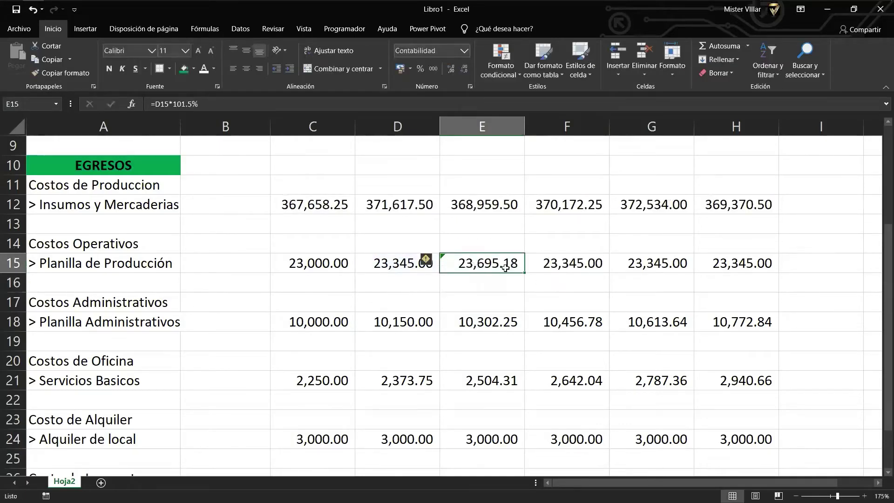
{"action": "double_click", "coordinate": [505, 268]}
{"action": "key", "text": "Escape"}
{"action": "left_click_drag", "start_coordinate": [523, 271], "coordinate": [775, 270]}
{"action": "double_click", "coordinate": [512, 326]}
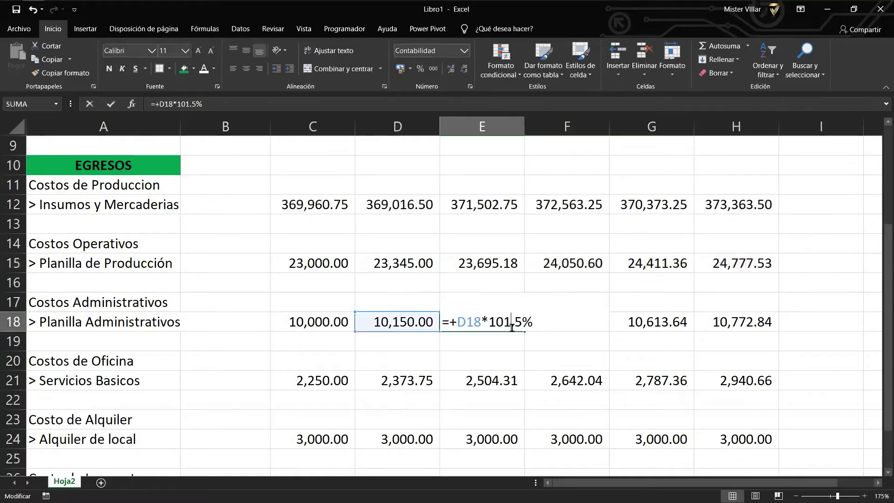
{"action": "key", "text": "Escape"}
{"action": "double_click", "coordinate": [534, 334]}
{"action": "key", "text": "Escape"}
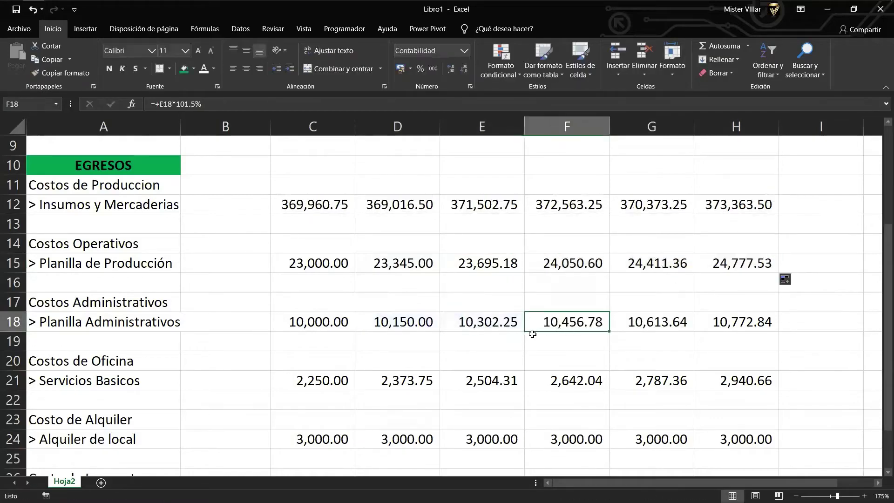
{"action": "left_click", "coordinate": [714, 264]}
{"action": "scroll", "coordinate": [373, 291], "scroll_direction": "down", "scroll_amount": 1}
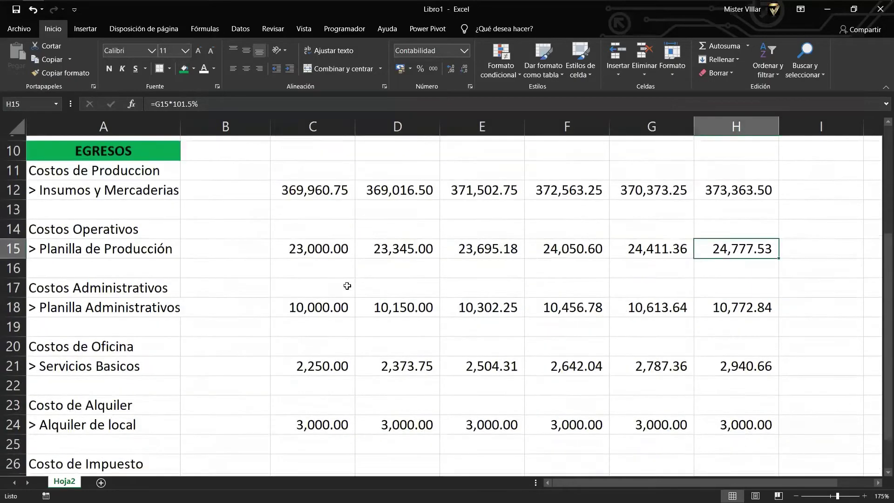
{"action": "scroll", "coordinate": [347, 285], "scroll_direction": "up", "scroll_amount": 1}
{"action": "scroll", "coordinate": [308, 286], "scroll_direction": "down", "scroll_amount": 1}
{"action": "scroll", "coordinate": [293, 286], "scroll_direction": "down", "scroll_amount": 1}
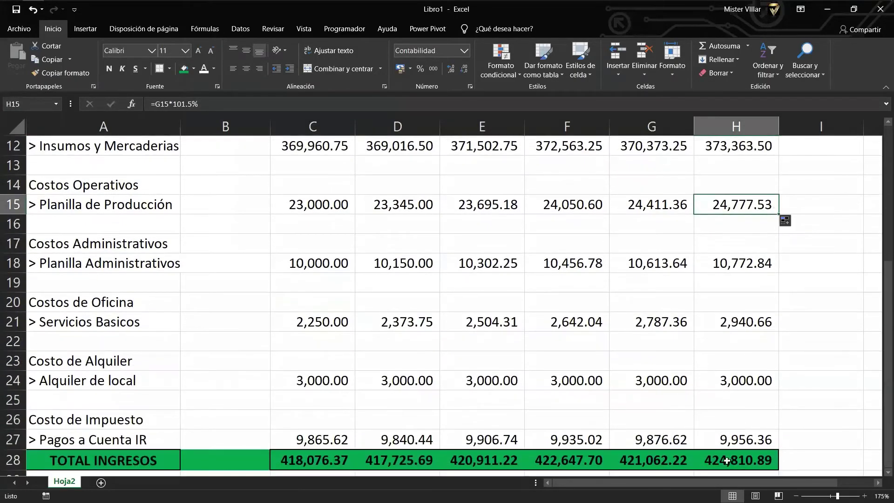
{"action": "left_click_drag", "start_coordinate": [736, 461], "coordinate": [278, 193]}
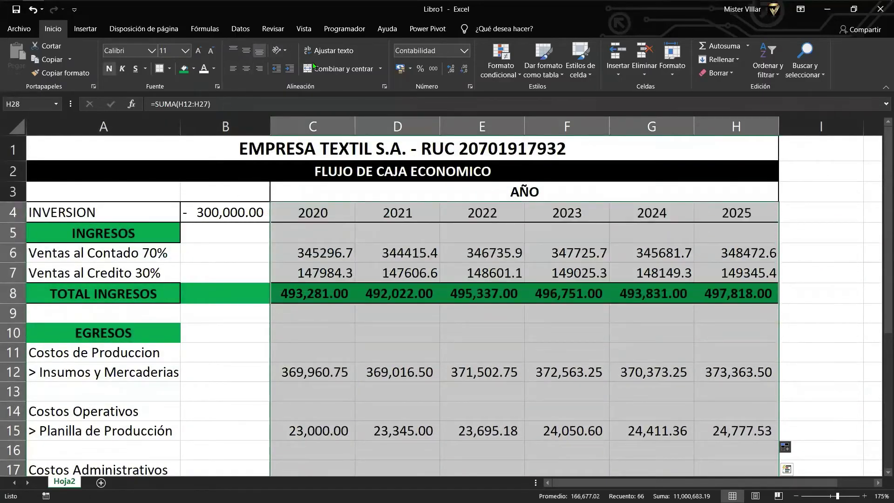
Edit A28, replacing 'ING' with 'EG' so the label reads TOTAL EGRESOS.
{"action": "scroll", "coordinate": [363, 320], "scroll_direction": "down", "scroll_amount": 6}
{"action": "left_click", "coordinate": [271, 325]}
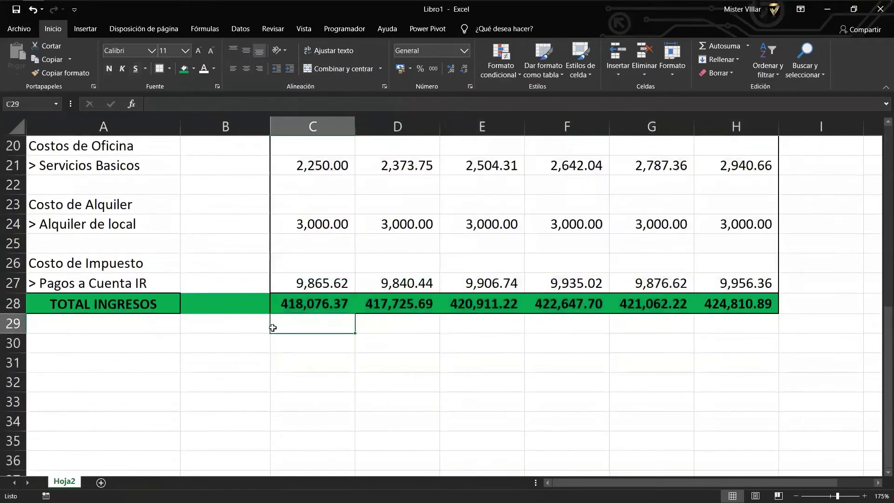
{"action": "scroll", "coordinate": [243, 342], "scroll_direction": "up", "scroll_amount": 4}
{"action": "scroll", "coordinate": [244, 343], "scroll_direction": "up", "scroll_amount": 2}
{"action": "scroll", "coordinate": [243, 340], "scroll_direction": "down", "scroll_amount": 4}
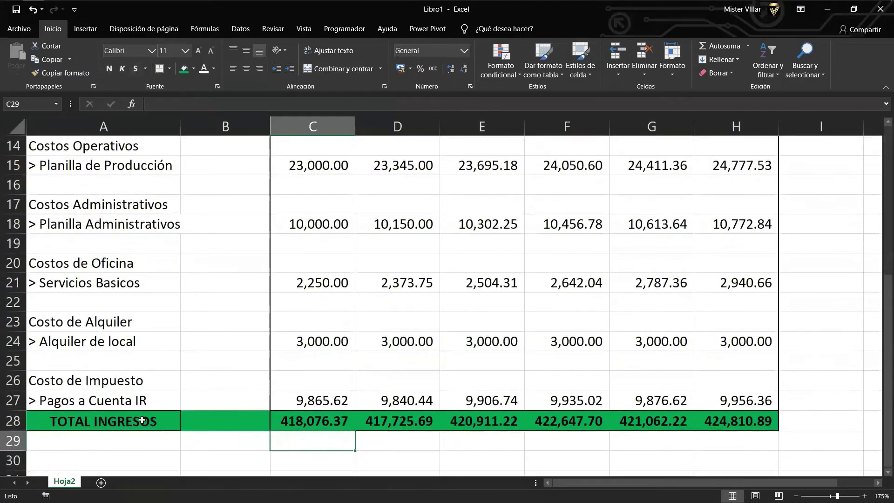
{"action": "left_click", "coordinate": [142, 420]}
{"action": "double_click", "coordinate": [92, 421]}
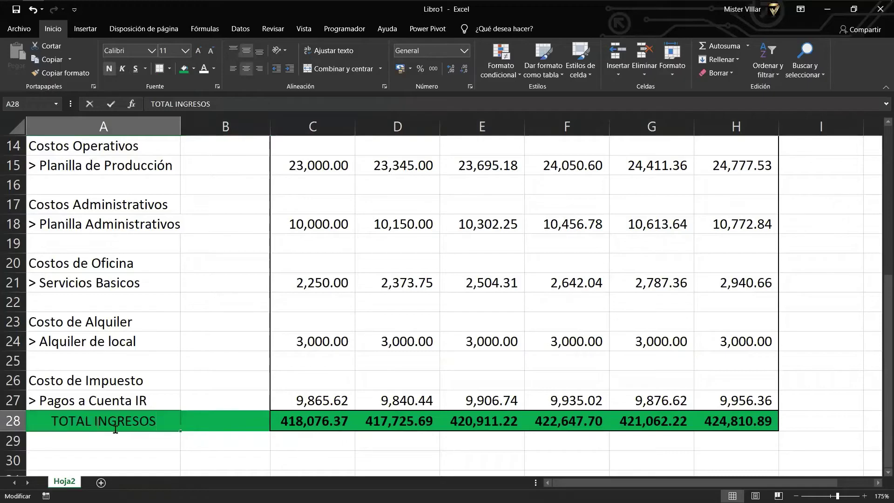
{"action": "key", "text": "Delete"}
{"action": "key", "text": "Delete"}
{"action": "key", "text": "Delete"}
{"action": "type", "text": "E"}
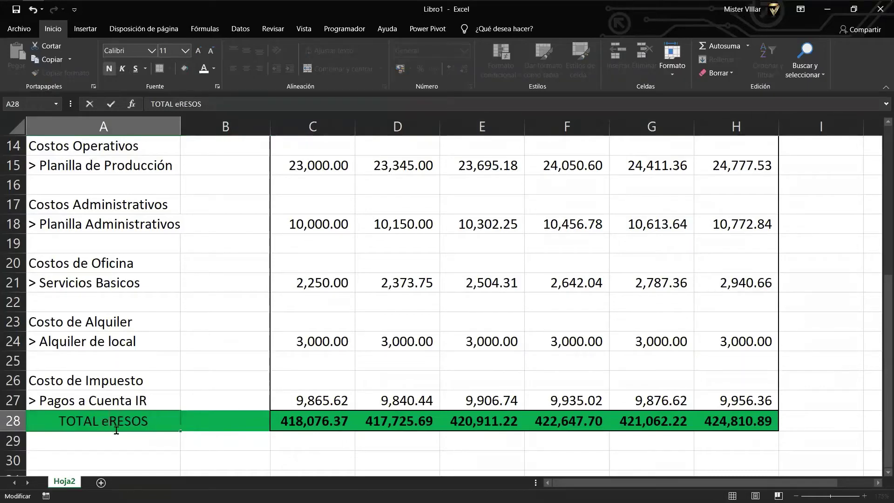
{"action": "type", "text": "G"}
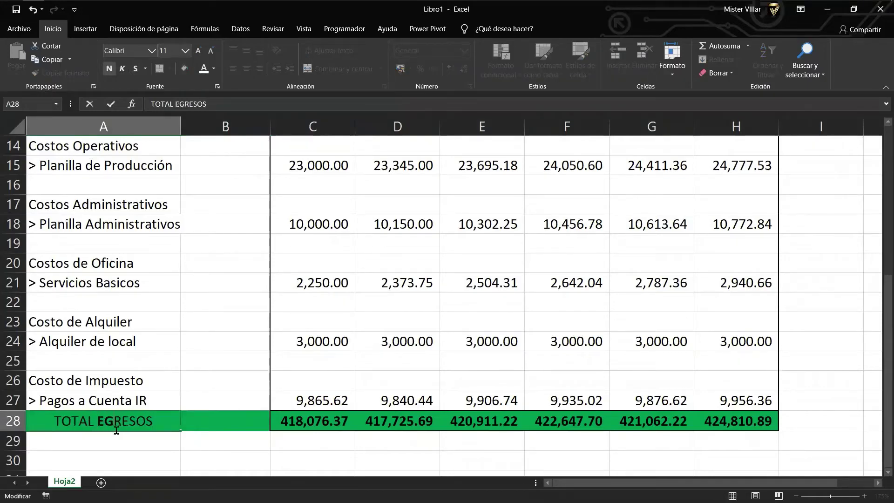
{"action": "key", "text": "Return"}
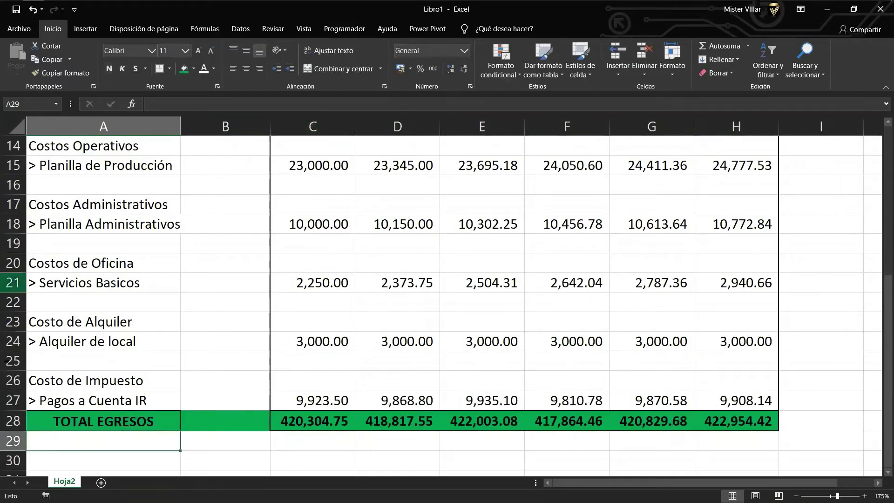
Enter the label 'FLUJO OPERATIVO' in cell A30.
{"action": "left_click", "coordinate": [103, 387]}
{"action": "scroll", "coordinate": [104, 405], "scroll_direction": "down", "scroll_amount": 1}
{"action": "left_click", "coordinate": [104, 425]}
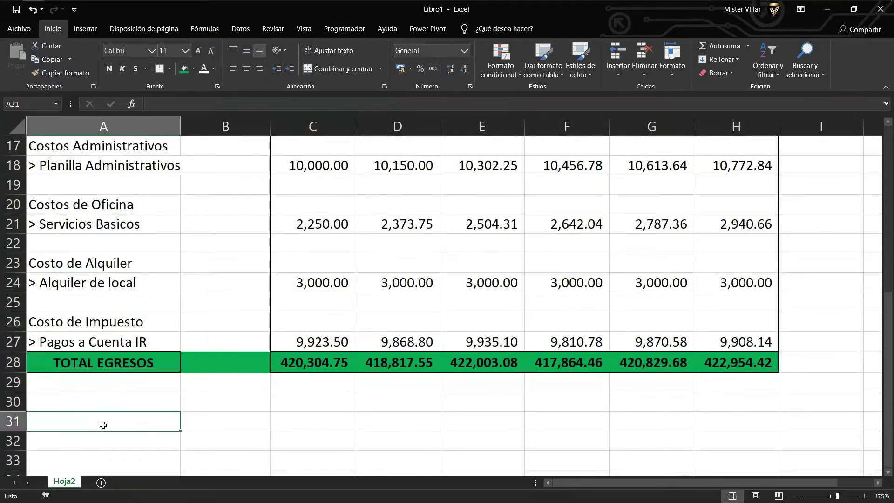
{"action": "left_click", "coordinate": [102, 389]}
{"action": "left_click", "coordinate": [107, 403]}
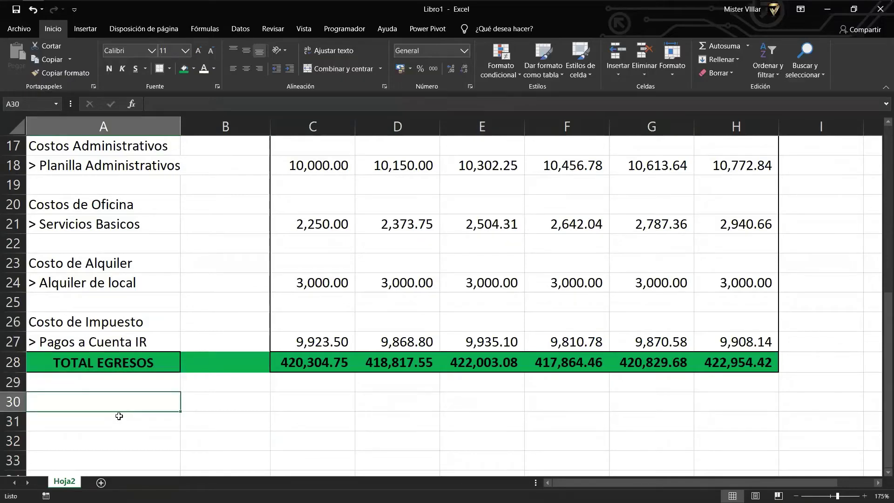
{"action": "type", "text": "FLU"}
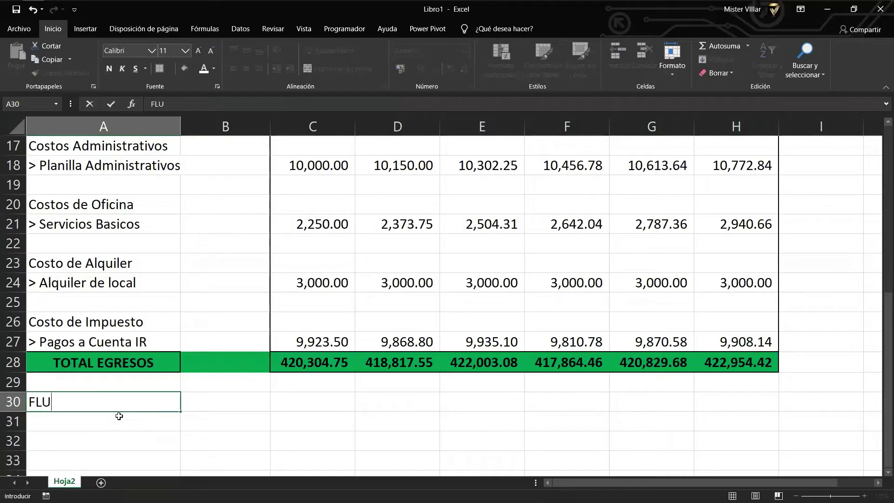
{"action": "type", "text": "JO OPERATIVO"}
{"action": "key", "text": "Return"}
Enter =+C8-C28 in C30 and fill it to H30, giving 75,528.01 through 72,676.83.
{"action": "key", "text": "Up"}
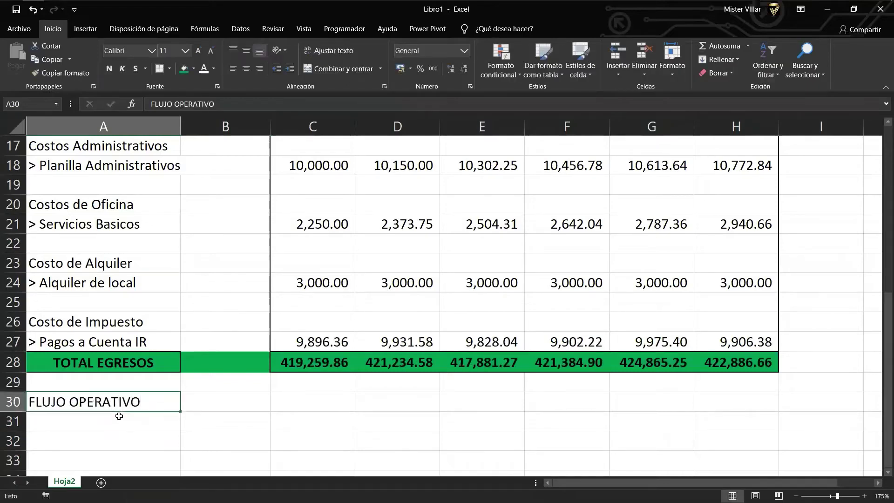
{"action": "key", "text": "Right"}
{"action": "key", "text": "Right"}
{"action": "key", "text": "Left"}
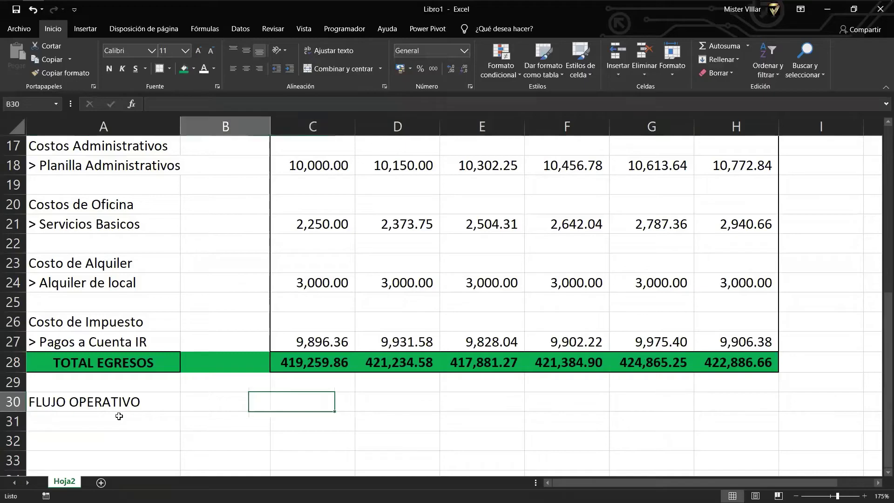
{"action": "type", "text": "+"}
{"action": "key", "text": "Up"}
{"action": "key", "text": "Up"}
{"action": "key", "text": "Up"}
{"action": "key", "text": "Up"}
{"action": "key", "text": "Up"}
{"action": "key", "text": "Up"}
{"action": "key", "text": "Up"}
{"action": "key", "text": "Up"}
{"action": "key", "text": "Up"}
{"action": "key", "text": "Up"}
{"action": "key", "text": "Up"}
{"action": "key", "text": "Up"}
{"action": "key", "text": "Up"}
{"action": "key", "text": "Up"}
{"action": "key", "text": "Up"}
{"action": "key", "text": "Up"}
{"action": "key", "text": "Up"}
{"action": "key", "text": "Up"}
{"action": "key", "text": "Up"}
{"action": "key", "text": "Up"}
{"action": "key", "text": "Up"}
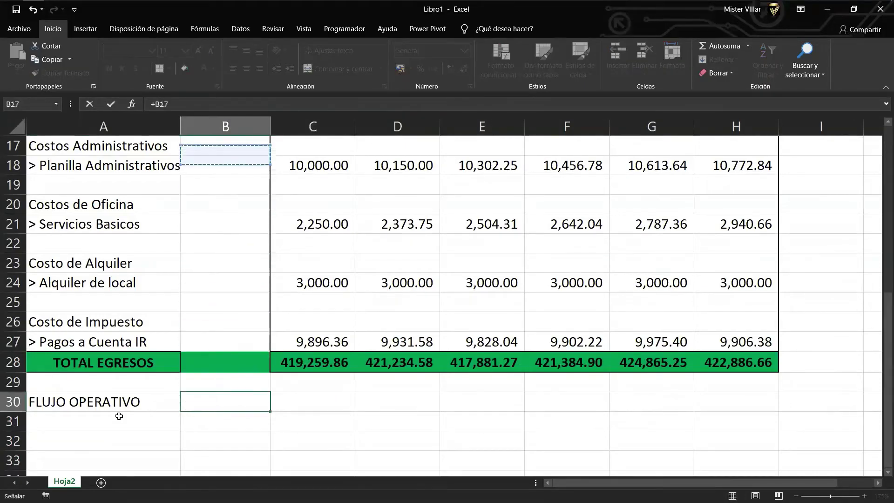
{"action": "key", "text": "Up"}
{"action": "key", "text": "Up"}
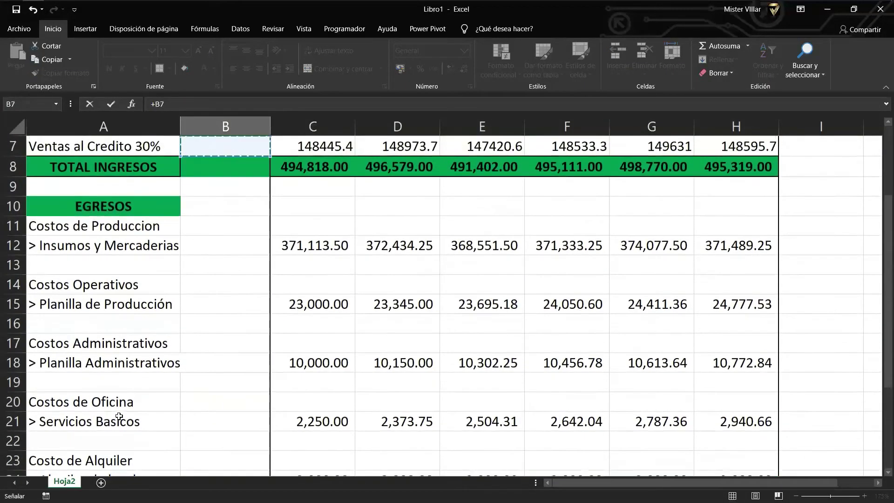
{"action": "key", "text": "Escape"}
{"action": "key", "text": "Up"}
{"action": "key", "text": "Down"}
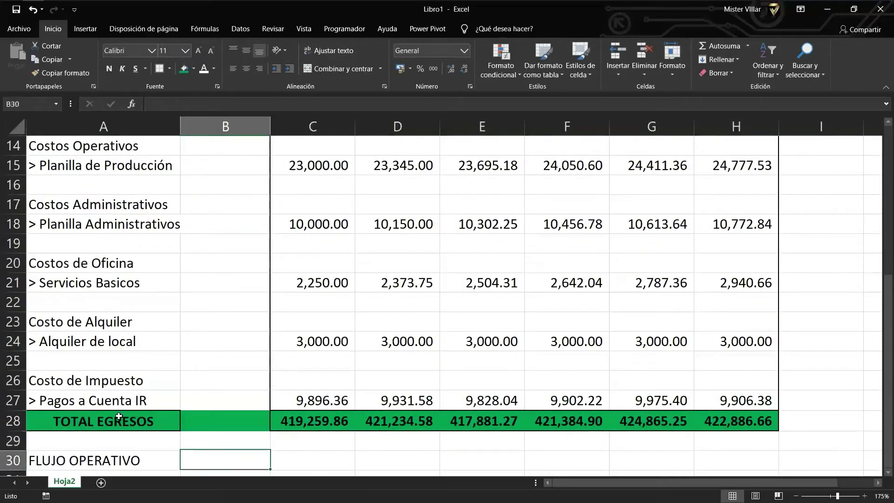
{"action": "key", "text": "Right"}
{"action": "type", "text": "+"}
{"action": "key", "text": "Up"}
{"action": "key", "text": "Up"}
{"action": "key", "text": "Up"}
{"action": "key", "text": "Up"}
{"action": "key", "text": "Up"}
{"action": "key", "text": "Up"}
{"action": "key", "text": "Up"}
{"action": "key", "text": "Up"}
{"action": "key", "text": "Up"}
{"action": "key", "text": "Up"}
{"action": "key", "text": "Up"}
{"action": "key", "text": "Up"}
{"action": "key", "text": "Up"}
{"action": "key", "text": "Up"}
{"action": "key", "text": "Up"}
{"action": "key", "text": "Up"}
{"action": "key", "text": "Up"}
{"action": "key", "text": "Up"}
{"action": "key", "text": "Up"}
{"action": "key", "text": "Up"}
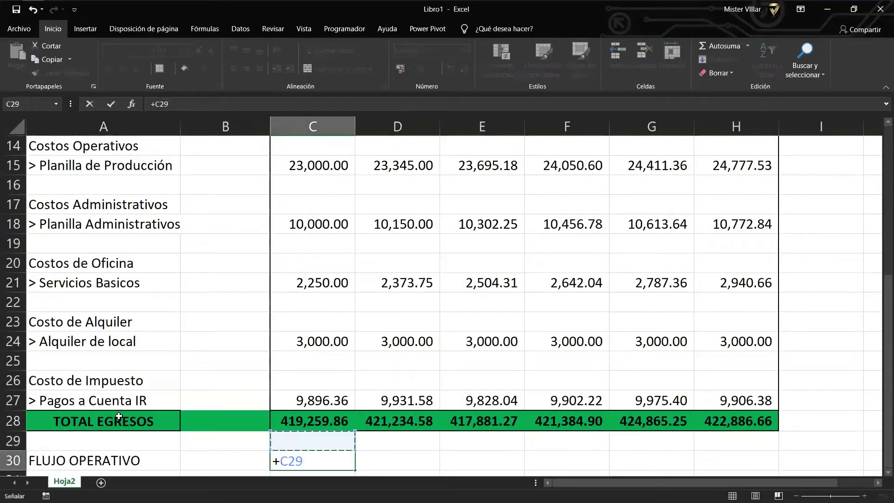
{"action": "key", "text": "Down"}
{"action": "key", "text": "Down"}
{"action": "key", "text": "Down"}
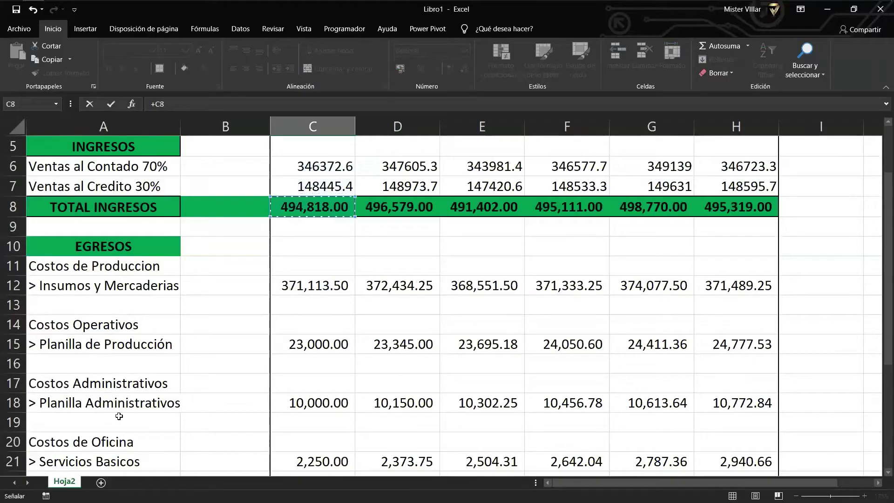
{"action": "type", "text": "-"}
{"action": "key", "text": "Down"}
{"action": "key", "text": "Up"}
{"action": "key", "text": "Up"}
{"action": "key", "text": "Up"}
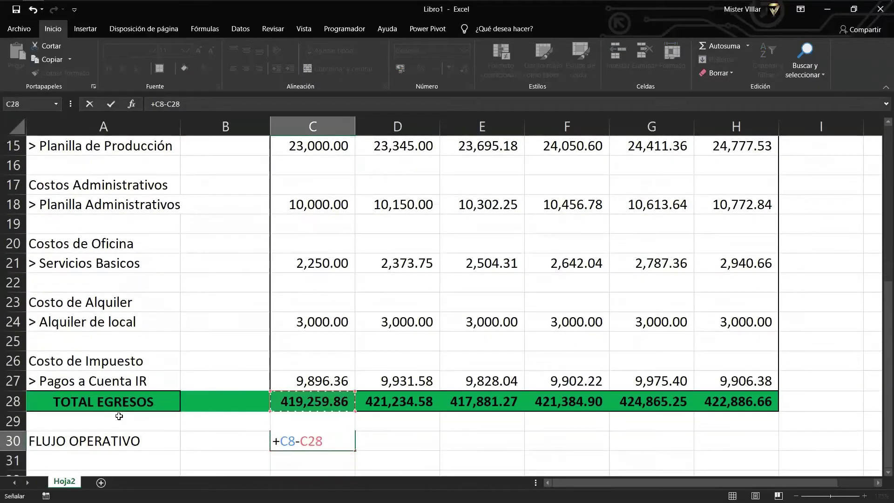
{"action": "key", "text": "Return"}
{"action": "key", "text": "Up"}
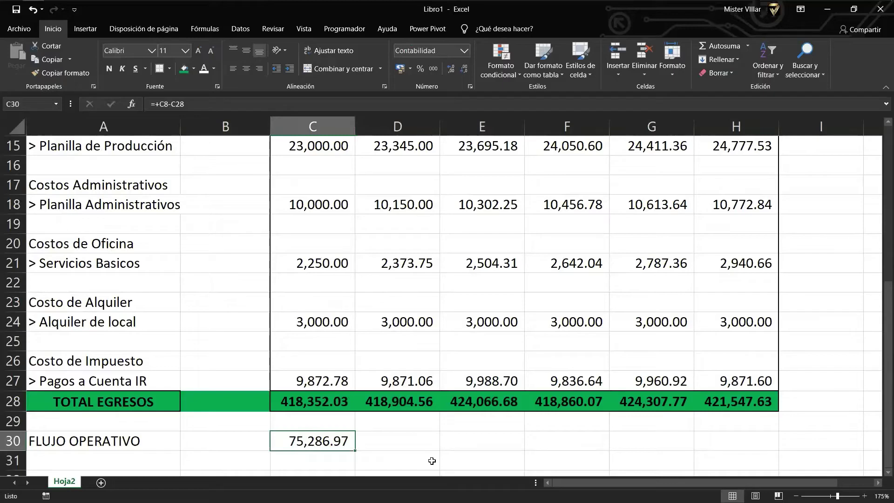
{"action": "left_click_drag", "start_coordinate": [355, 451], "coordinate": [739, 437]}
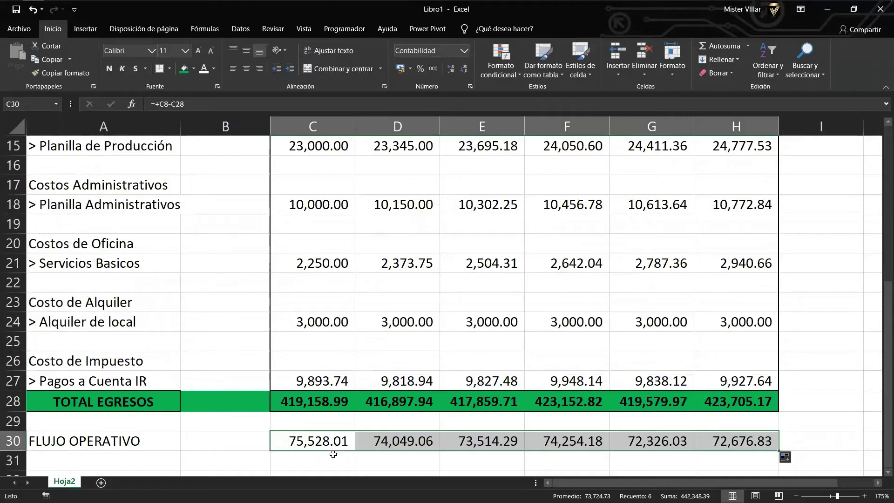
Put an outside border around the FLUJO OPERATIVO row A30:H30.
{"action": "left_click", "coordinate": [138, 445]}
{"action": "left_click_drag", "start_coordinate": [206, 438], "coordinate": [770, 440]}
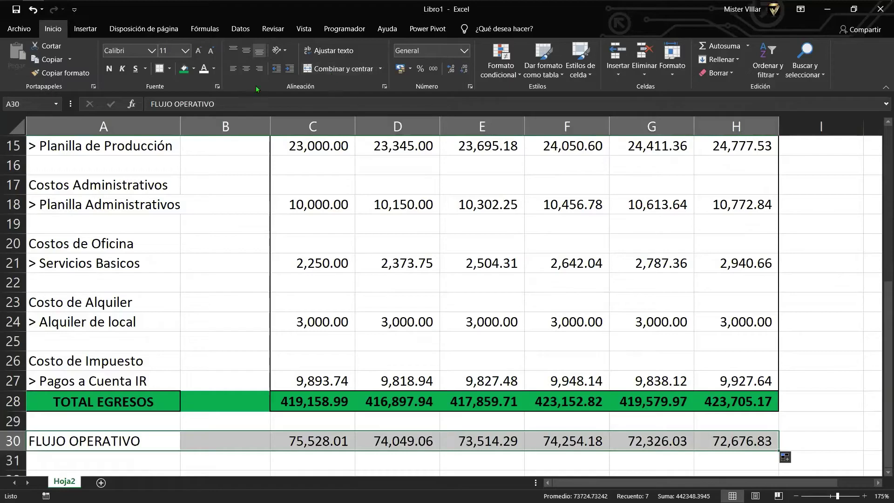
{"action": "left_click", "coordinate": [158, 69]}
{"action": "left_click", "coordinate": [401, 398]}
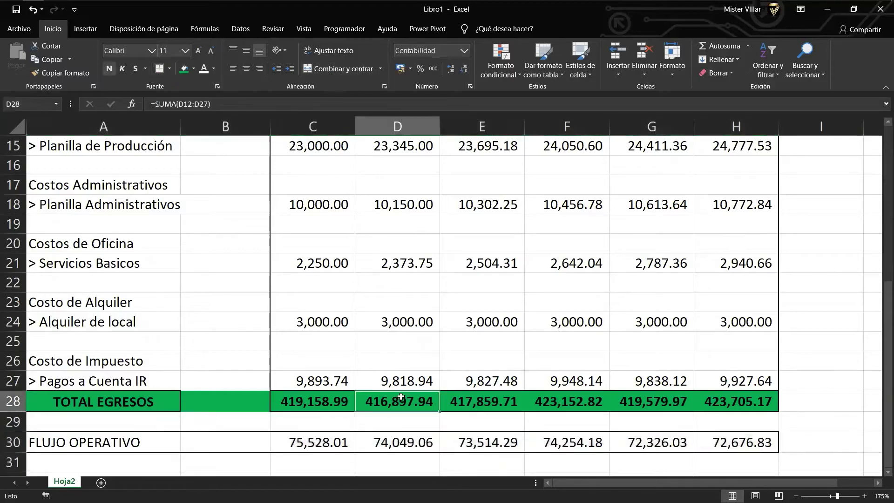
Fill A30:H30 yellow and make its text bold.
{"action": "left_click_drag", "start_coordinate": [152, 439], "coordinate": [770, 445]}
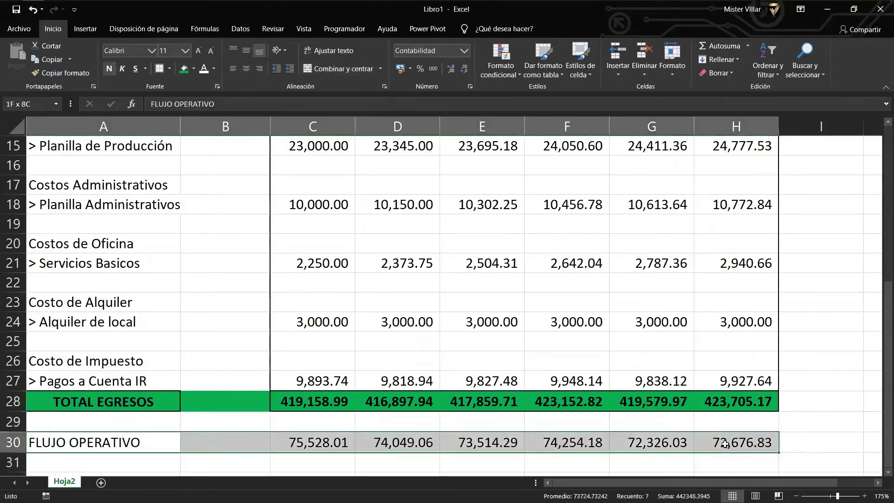
{"action": "left_click", "coordinate": [194, 69]}
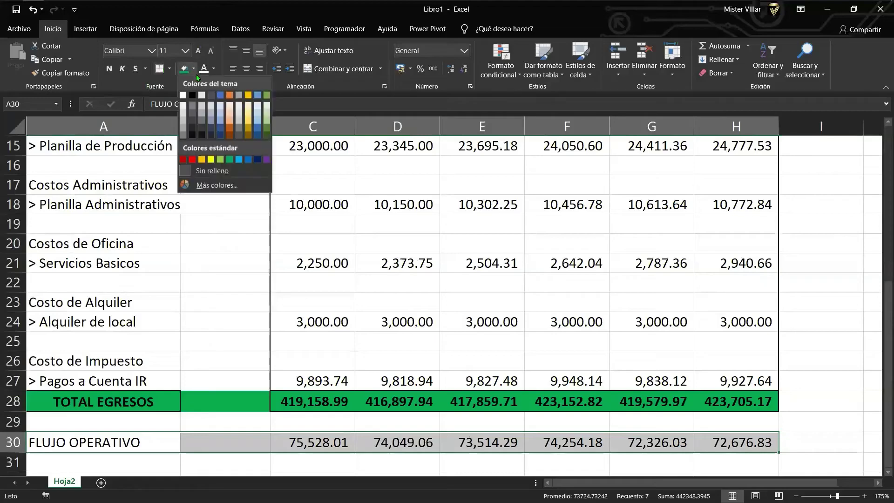
{"action": "left_click", "coordinate": [211, 159]}
{"action": "scroll", "coordinate": [260, 278], "scroll_direction": "down", "scroll_amount": 1}
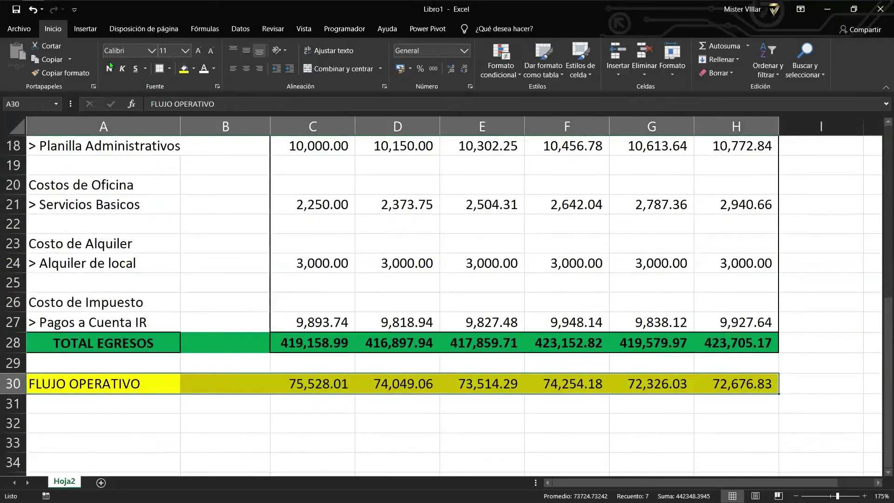
{"action": "left_click", "coordinate": [108, 69]}
{"action": "left_click_drag", "start_coordinate": [310, 382], "coordinate": [719, 377]}
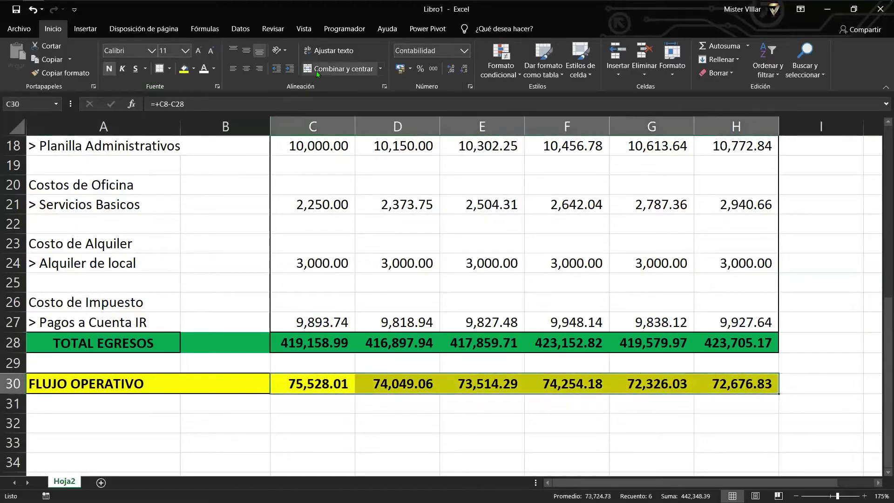
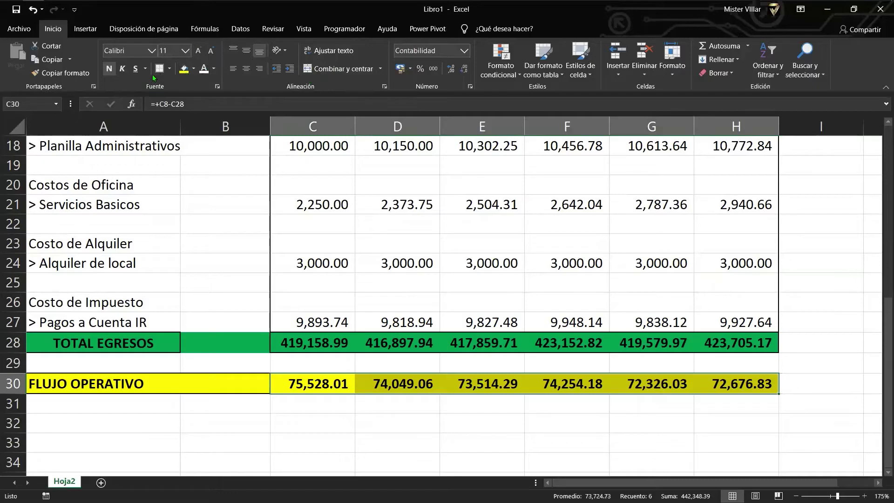
Copy the green TOTAL EGRESOS label from A28 into A32 and retitle it FINANCIAMIENTO.
{"action": "left_click", "coordinate": [119, 387]}
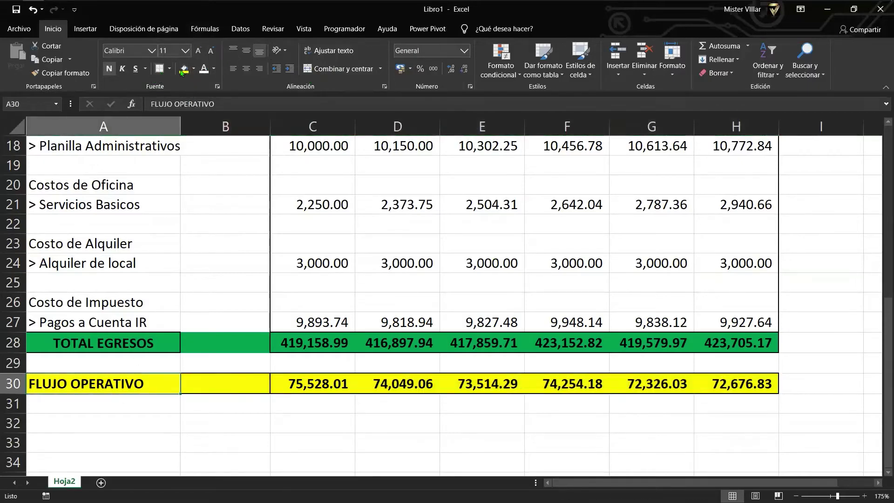
{"action": "left_click", "coordinate": [233, 379]}
{"action": "left_click", "coordinate": [214, 424]}
{"action": "left_click", "coordinate": [147, 439]}
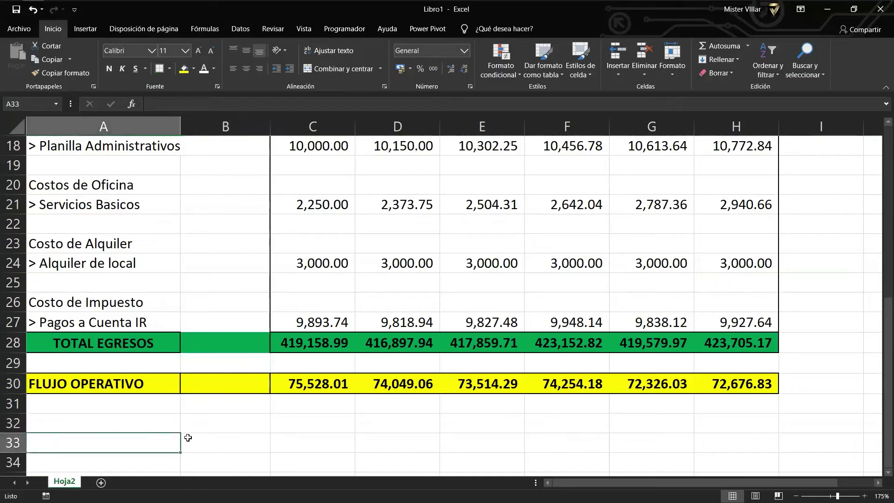
{"action": "scroll", "coordinate": [188, 438], "scroll_direction": "down", "scroll_amount": 1}
{"action": "left_click", "coordinate": [143, 363]}
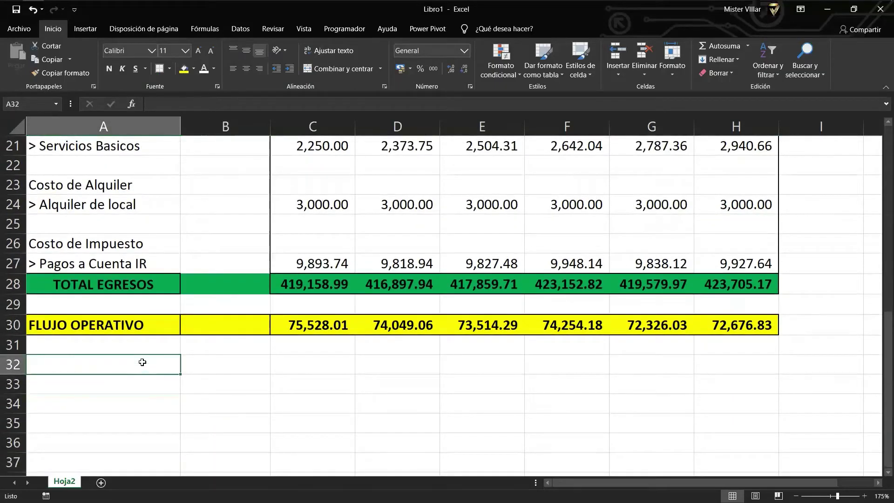
{"action": "key", "text": "Up"}
{"action": "key", "text": "Up"}
{"action": "key", "text": "Up"}
{"action": "key", "text": "Up"}
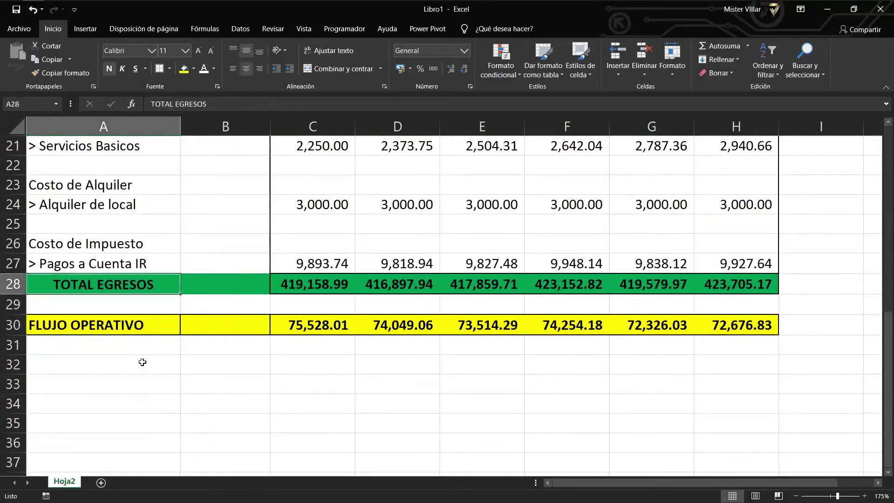
{"action": "key", "text": "ctrl+c"}
{"action": "key", "text": "Down"}
{"action": "key", "text": "Down"}
{"action": "key", "text": "Down"}
{"action": "key", "text": "Down"}
{"action": "key", "text": "ctrl+v"}
{"action": "key", "text": "F2"}
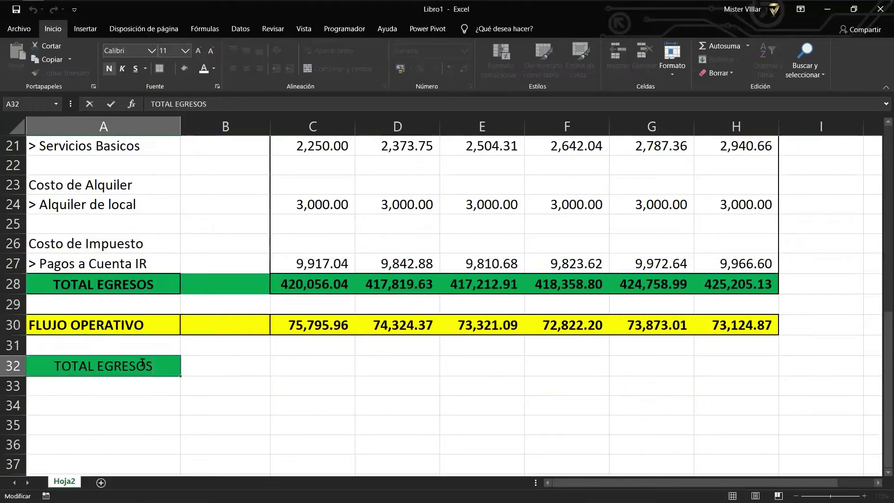
{"action": "key", "text": "BackSpace"}
{"action": "key", "text": "BackSpace"}
{"action": "key", "text": "BackSpace"}
{"action": "key", "text": "BackSpace"}
{"action": "key", "text": "BackSpace"}
{"action": "key", "text": "BackSpace"}
{"action": "key", "text": "BackSpace"}
{"action": "key", "text": "BackSpace"}
{"action": "key", "text": "BackSpace"}
{"action": "key", "text": "BackSpace"}
{"action": "key", "text": "BackSpace"}
{"action": "key", "text": "BackSpace"}
{"action": "key", "text": "BackSpace"}
{"action": "type", "text": "FI"}
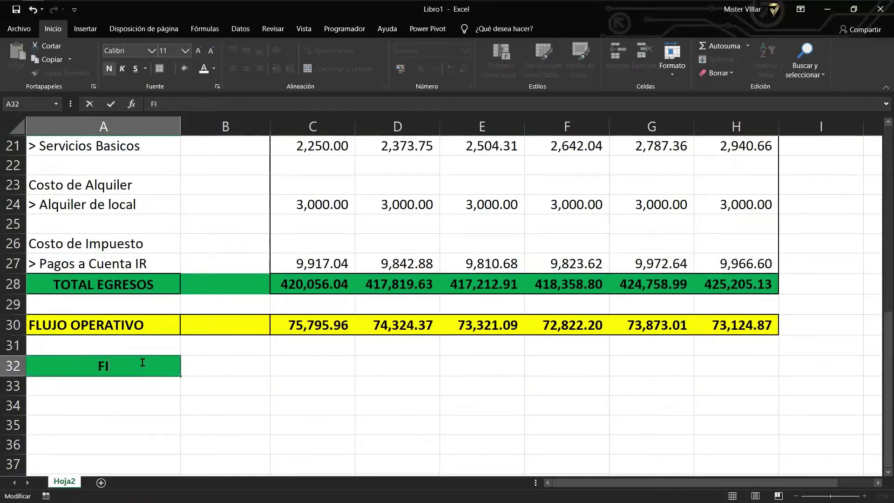
{"action": "type", "text": "NANCIAMIENTO"}
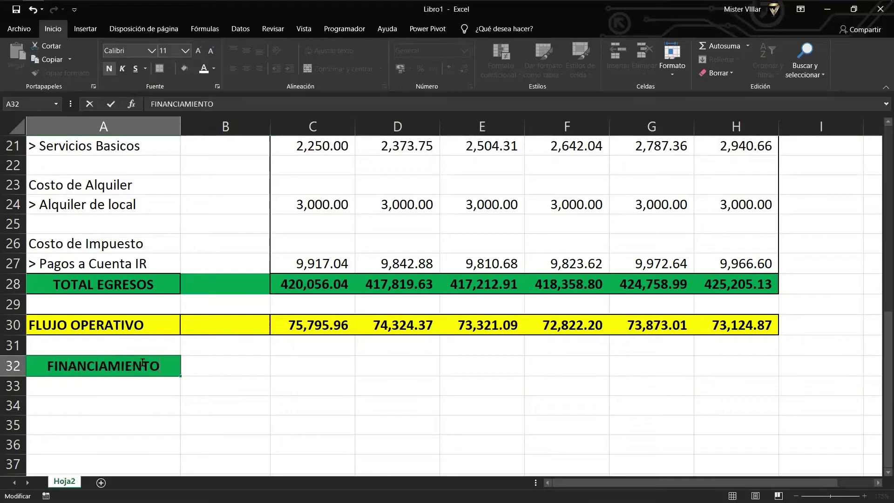
{"action": "key", "text": "Return"}
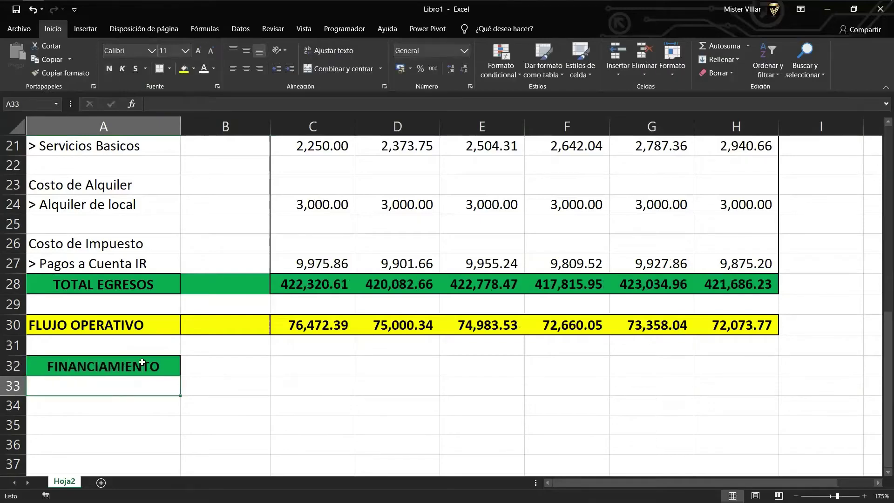
Label cell A33 as Prestamo.
{"action": "type", "text": "PRE"}
{"action": "key", "text": "BackSpace"}
{"action": "key", "text": "BackSpace"}
{"action": "key", "text": "BackSpace"}
{"action": "type", "text": "P"}
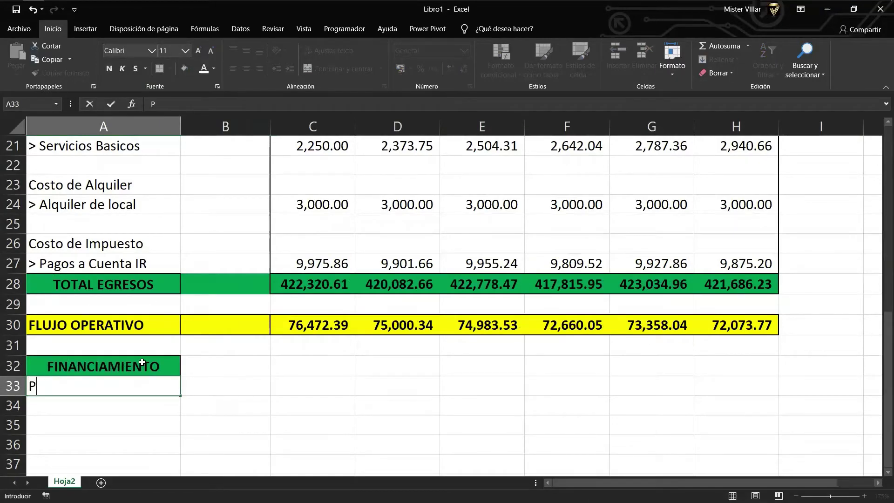
{"action": "type", "text": "restamo"}
{"action": "key", "text": "Tab"}
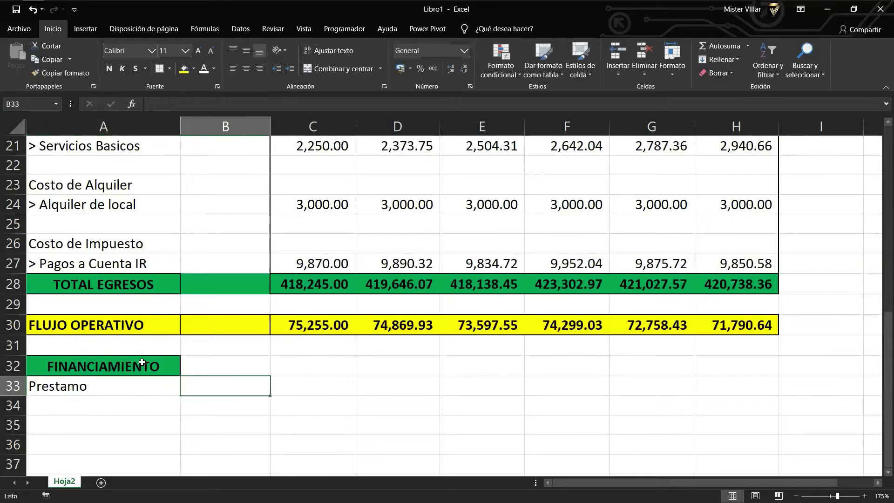
Set the loan amount in B33 to =-B4 so it shows a positive 300,000.00.
{"action": "type", "text": "3"}
{"action": "key", "text": "BackSpace"}
{"action": "type", "text": "+"}
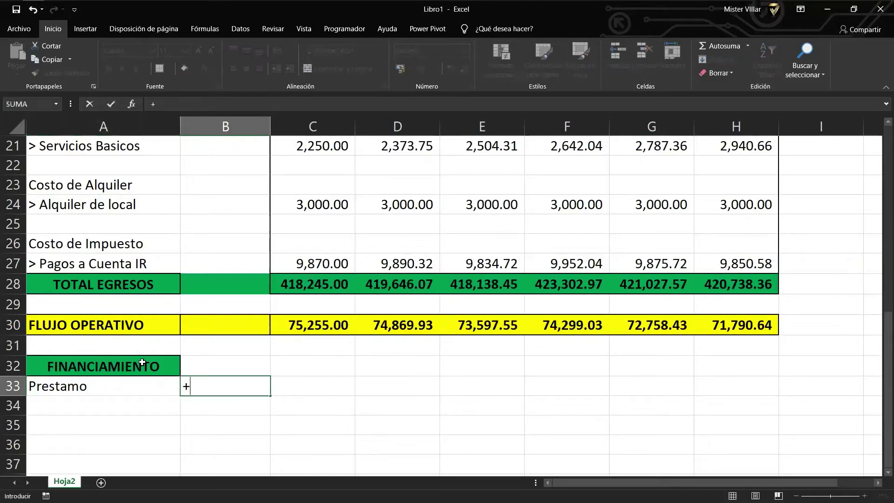
{"action": "key", "text": "Up"}
{"action": "key", "text": "Up"}
{"action": "key", "text": "Up"}
{"action": "key", "text": "Up"}
{"action": "key", "text": "Up"}
{"action": "key", "text": "Up"}
{"action": "key", "text": "Up"}
{"action": "key", "text": "Up"}
{"action": "key", "text": "Up"}
{"action": "key", "text": "Up"}
{"action": "key", "text": "Up"}
{"action": "key", "text": "Up"}
{"action": "key", "text": "Up"}
{"action": "key", "text": "Up"}
{"action": "key", "text": "Up"}
{"action": "key", "text": "Up"}
{"action": "key", "text": "Up"}
{"action": "key", "text": "Up"}
{"action": "key", "text": "Up"}
{"action": "key", "text": "Up"}
{"action": "key", "text": "Up"}
{"action": "key", "text": "Up"}
{"action": "key", "text": "Up"}
{"action": "key", "text": "Up"}
{"action": "key", "text": "Up"}
{"action": "key", "text": "Up"}
{"action": "key", "text": "Up"}
{"action": "key", "text": "Up"}
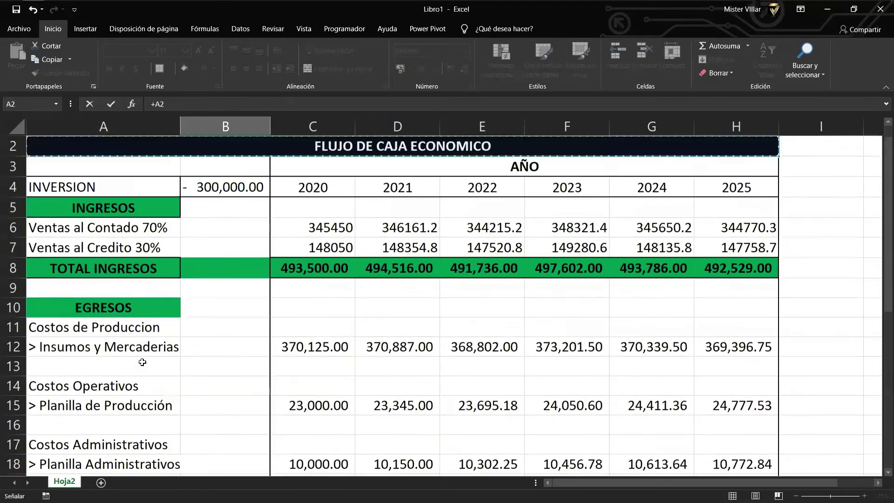
{"action": "key", "text": "Return"}
{"action": "key", "text": "Up"}
{"action": "key", "text": "Right"}
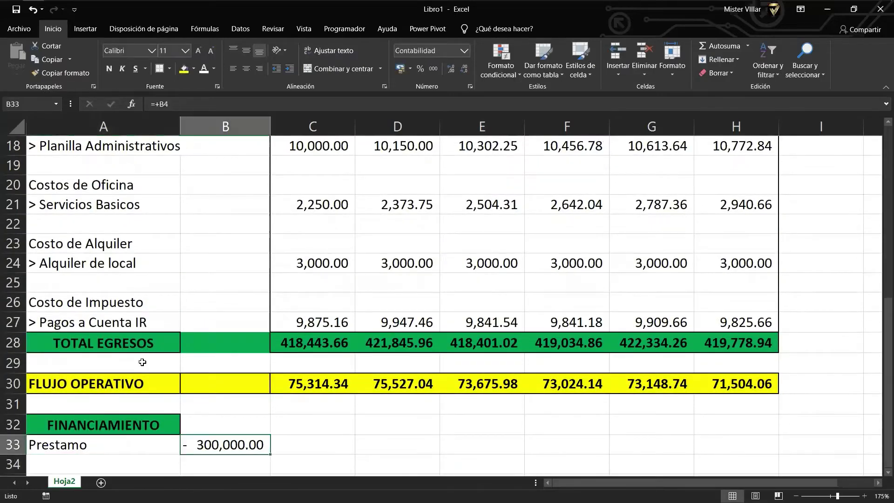
{"action": "key", "text": "F2"}
{"action": "key", "text": "BackSpace"}
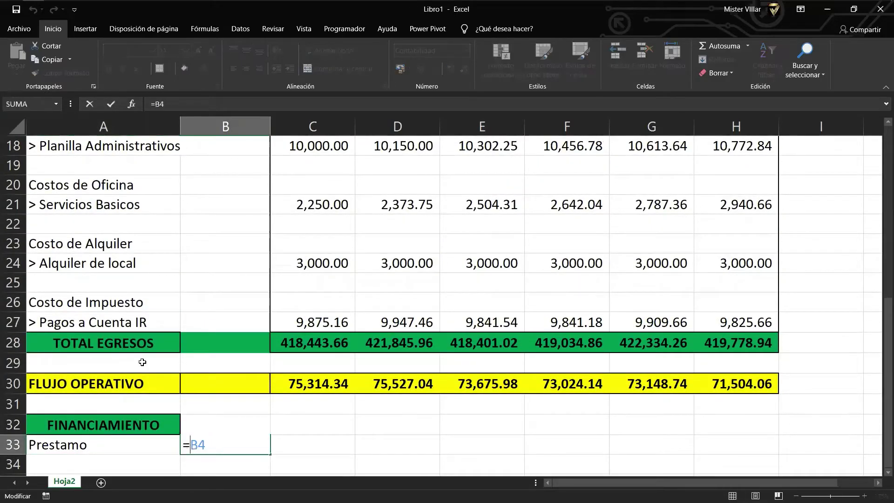
{"action": "type", "text": "-"}
{"action": "key", "text": "Return"}
Start the FLUJO OPERATIVO row with the investment by entering =+B4 in B30.
{"action": "key", "text": "Up"}
{"action": "key", "text": "Up"}
{"action": "key", "text": "Up"}
{"action": "key", "text": "Up"}
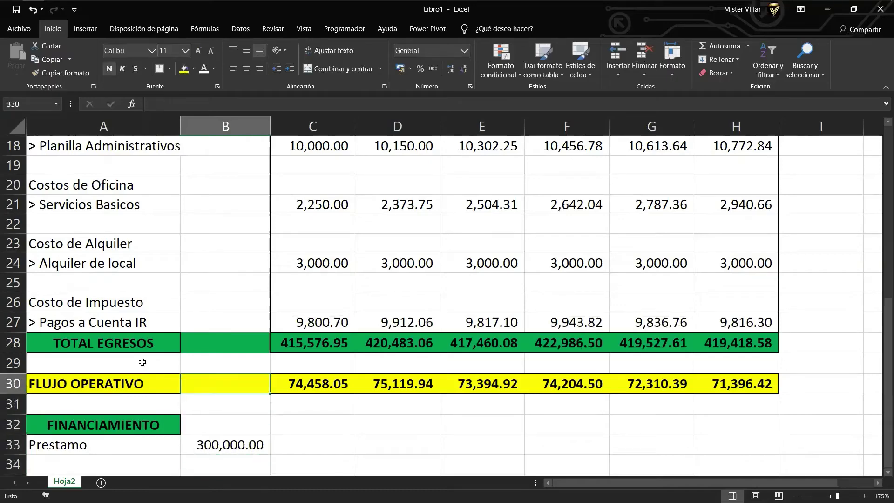
{"action": "type", "text": "+"}
{"action": "key", "text": "Up"}
{"action": "key", "text": "Up"}
{"action": "key", "text": "Up"}
{"action": "key", "text": "Up"}
{"action": "key", "text": "Up"}
{"action": "key", "text": "Up"}
{"action": "key", "text": "Up"}
{"action": "key", "text": "Up"}
{"action": "key", "text": "Up"}
{"action": "key", "text": "Up"}
{"action": "key", "text": "Up"}
{"action": "key", "text": "Up"}
{"action": "key", "text": "Up"}
{"action": "key", "text": "Up"}
{"action": "key", "text": "Up"}
{"action": "key", "text": "Up"}
{"action": "key", "text": "Up"}
{"action": "key", "text": "Up"}
{"action": "key", "text": "Up"}
{"action": "key", "text": "Up"}
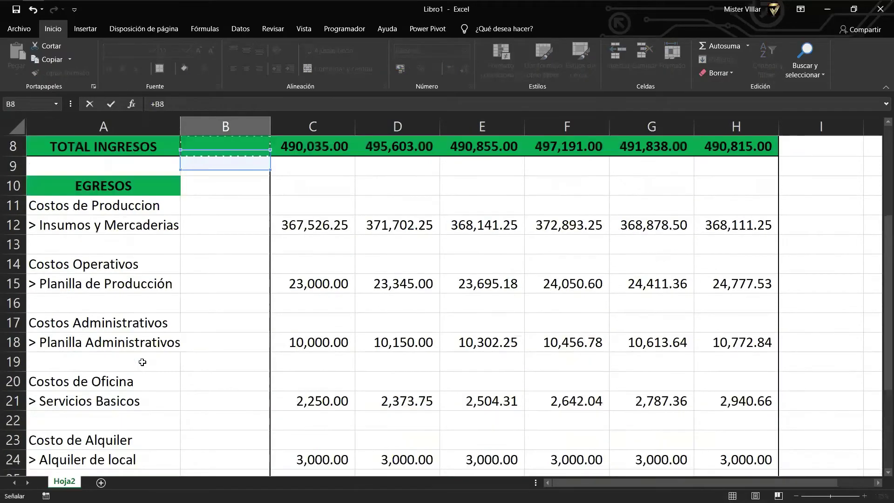
{"action": "key", "text": "Up"}
{"action": "key", "text": "Up"}
{"action": "key", "text": "Up"}
{"action": "key", "text": "Up"}
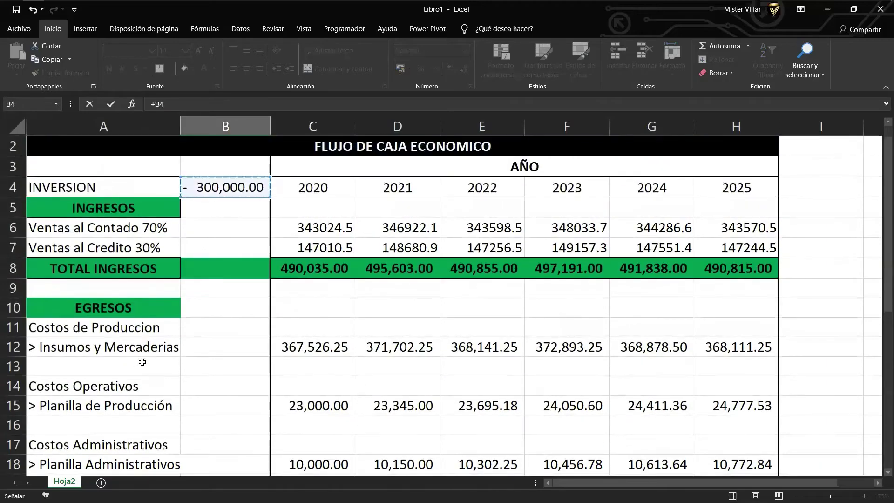
{"action": "key", "text": "Return"}
Make the B30 investment value's font red.
{"action": "scroll", "coordinate": [247, 406], "scroll_direction": "down", "scroll_amount": 2}
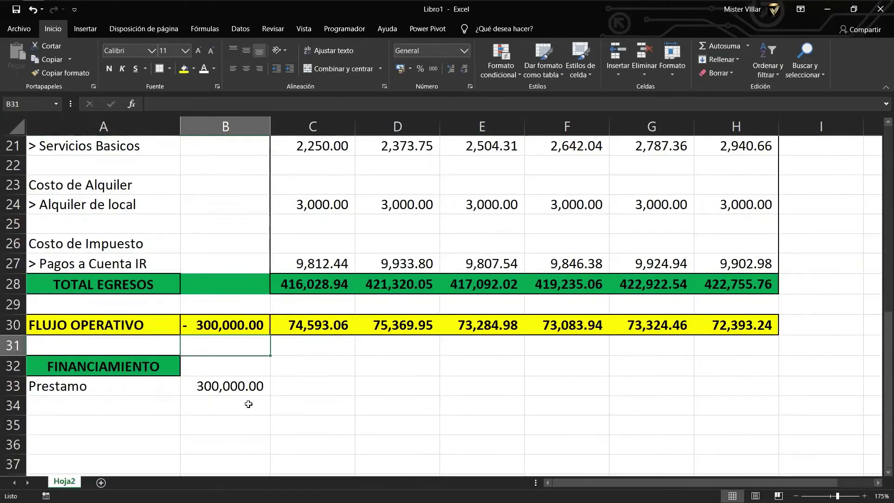
{"action": "left_click", "coordinate": [177, 367]}
{"action": "left_click", "coordinate": [216, 325]}
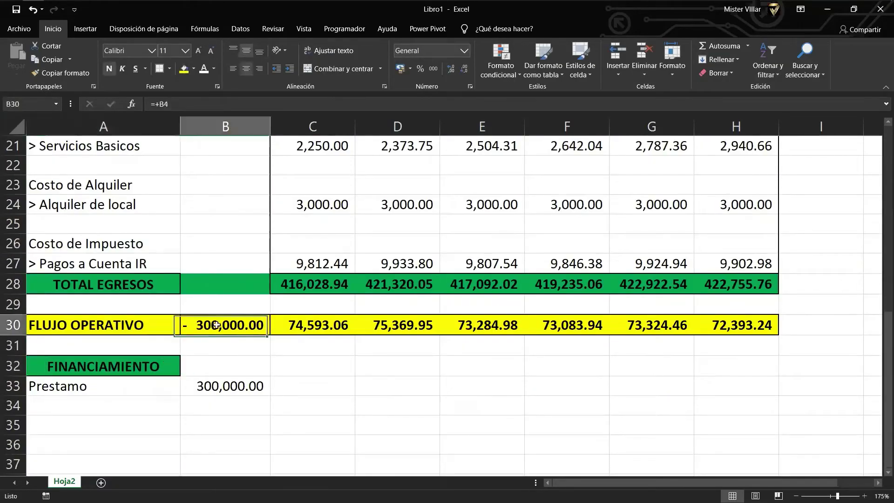
{"action": "left_click", "coordinate": [214, 68]}
{"action": "left_click", "coordinate": [213, 172]}
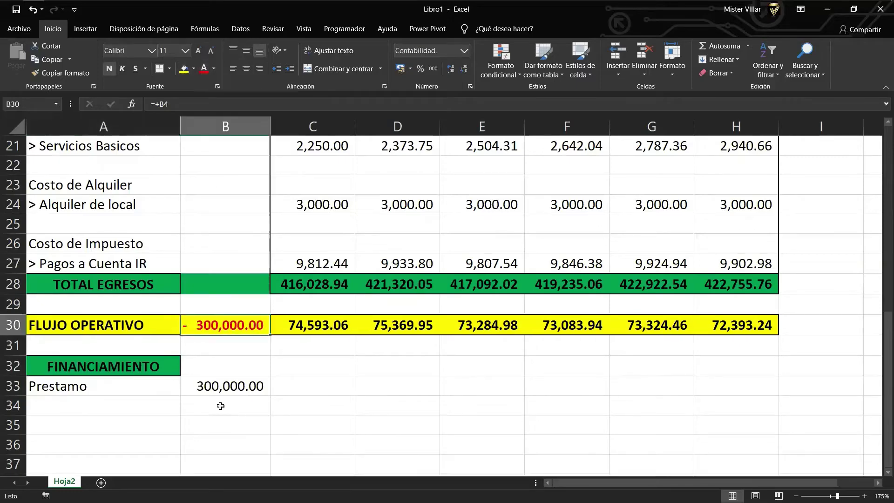
{"action": "left_click", "coordinate": [182, 392]}
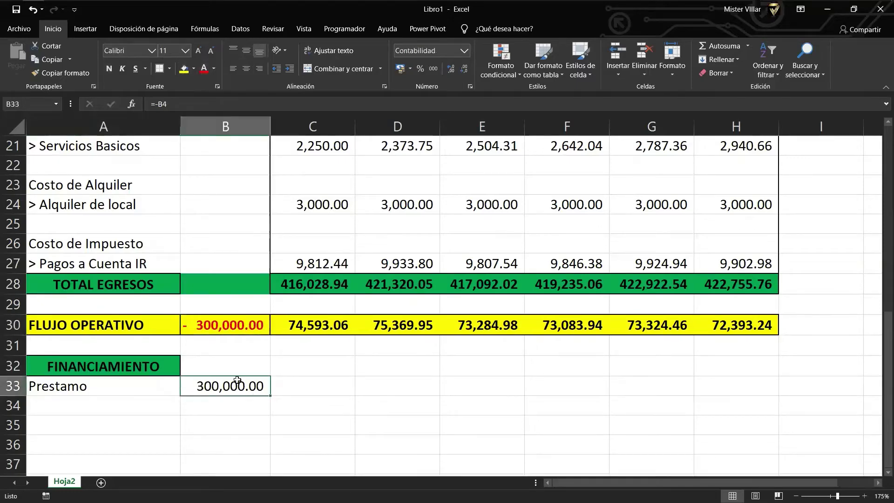
{"action": "scroll", "coordinate": [237, 379], "scroll_direction": "down", "scroll_amount": 1}
{"action": "left_click", "coordinate": [132, 352]}
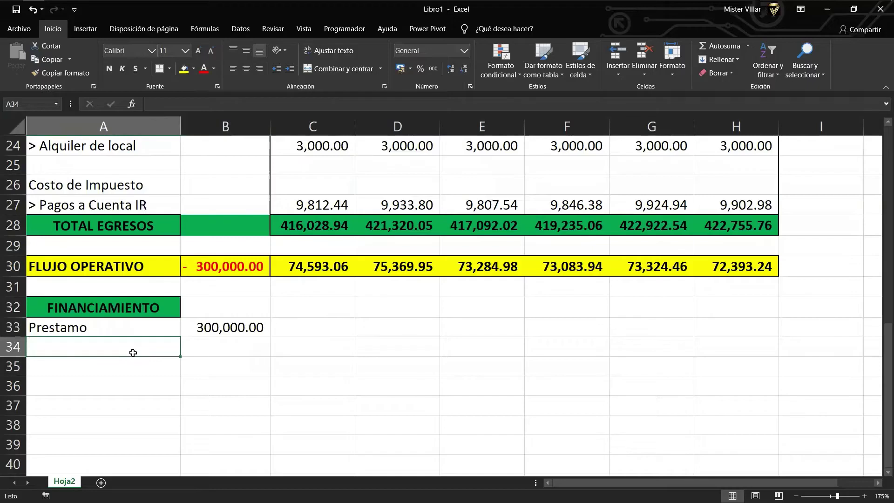
Label row 34 Amortizaciones and begin a C34 formula dividing the B33 loan by 6.
{"action": "type", "text": "Amortiz"}
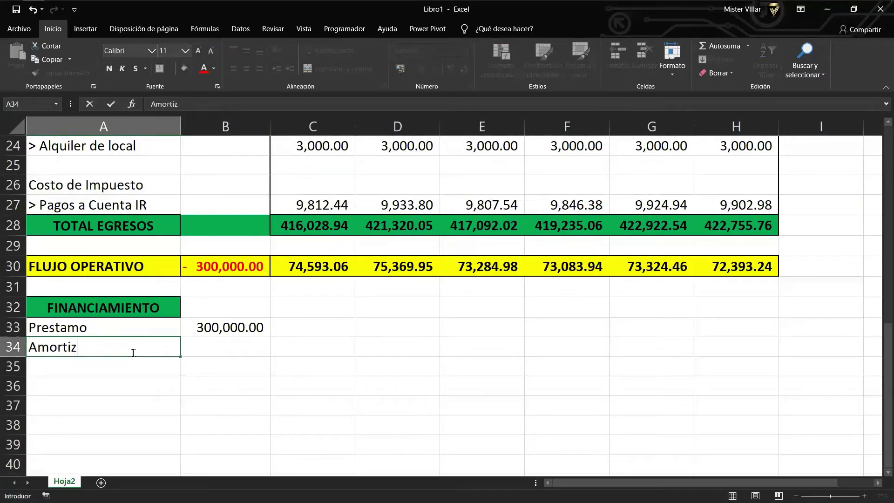
{"action": "type", "text": "aciones"}
{"action": "key", "text": "Tab"}
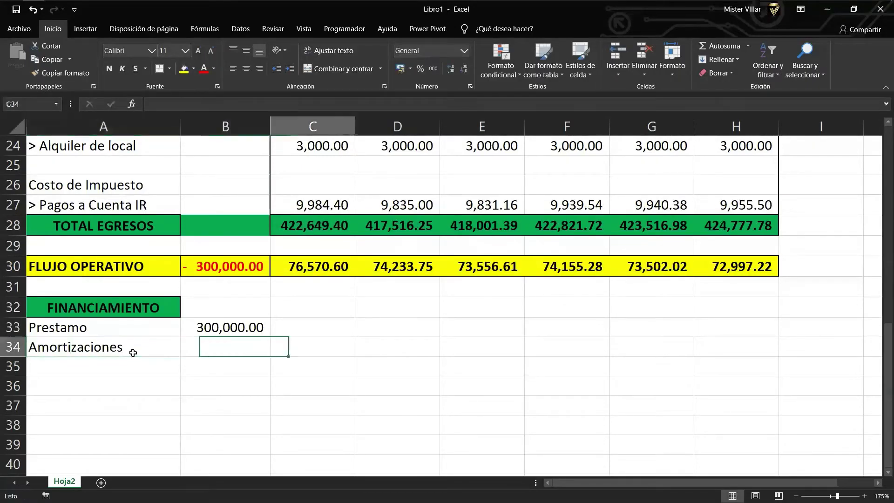
{"action": "key", "text": "Tab"}
{"action": "type", "text": "+"}
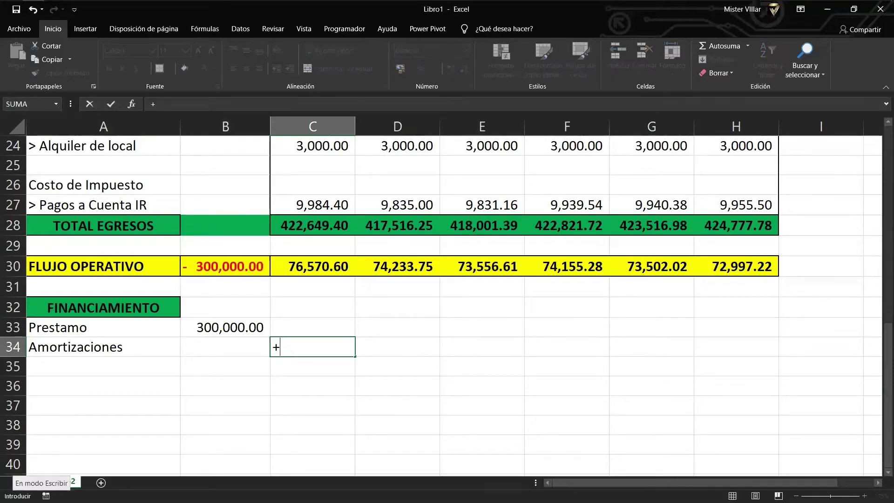
{"action": "key", "text": "Escape"}
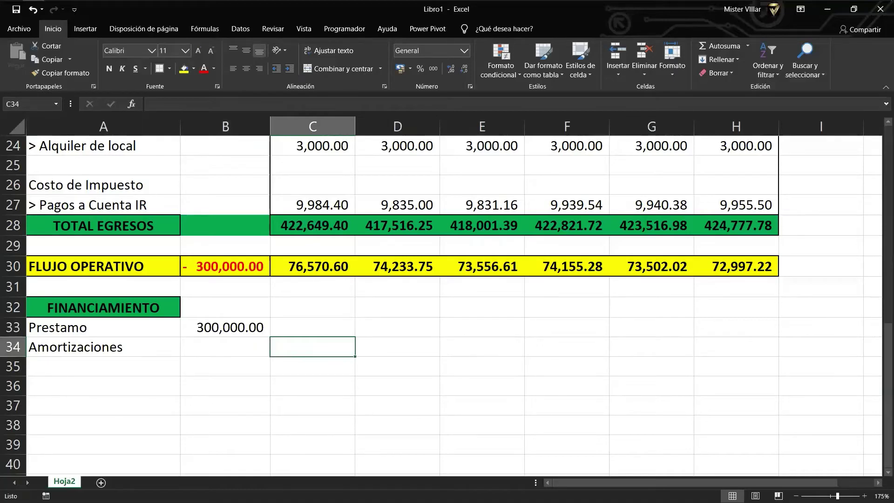
{"action": "type", "text": "+"}
{"action": "key", "text": "Left"}
{"action": "key", "text": "Up"}
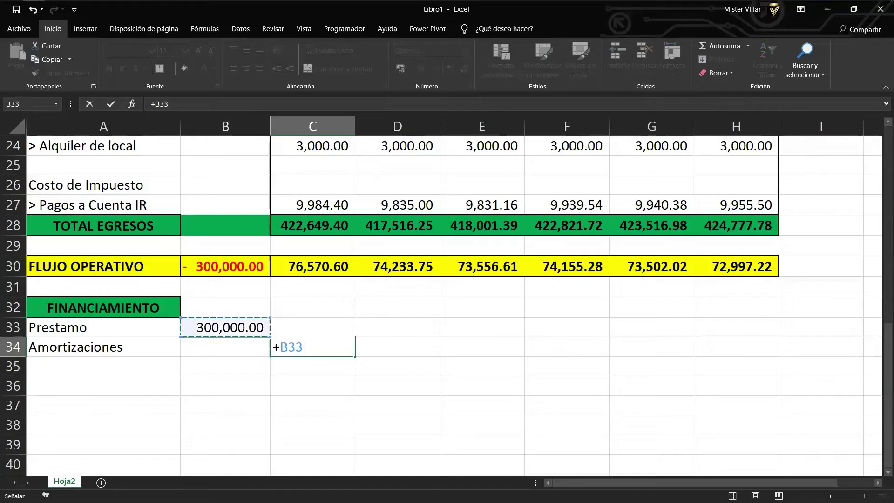
{"action": "type", "text": "/"}
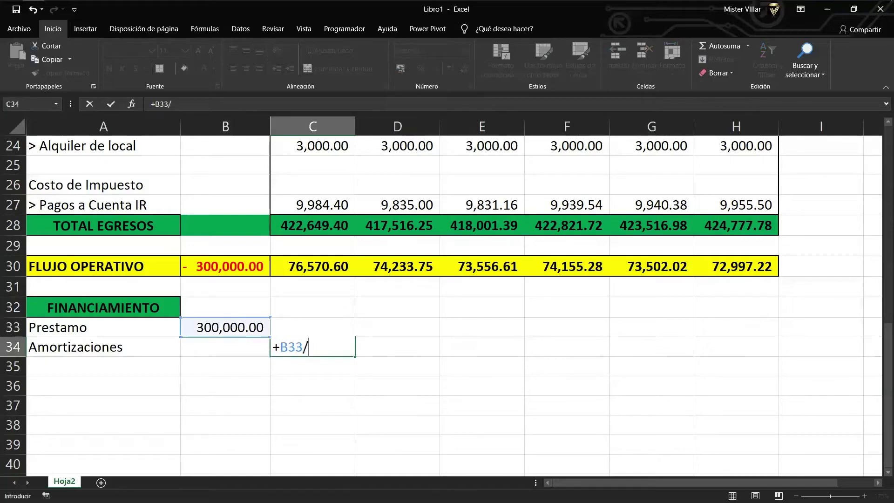
{"action": "type", "text": "6)"}
{"action": "key", "text": "Return"}
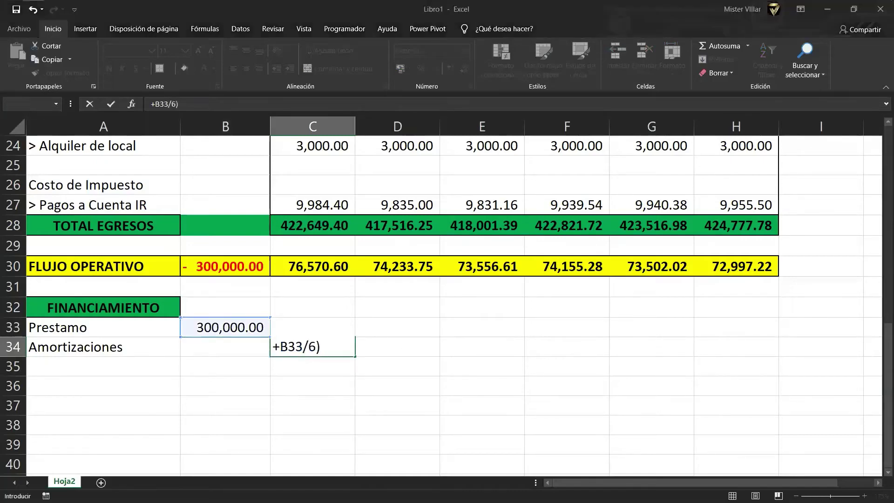
{"action": "key", "text": "Escape"}
{"action": "key", "text": "Return"}
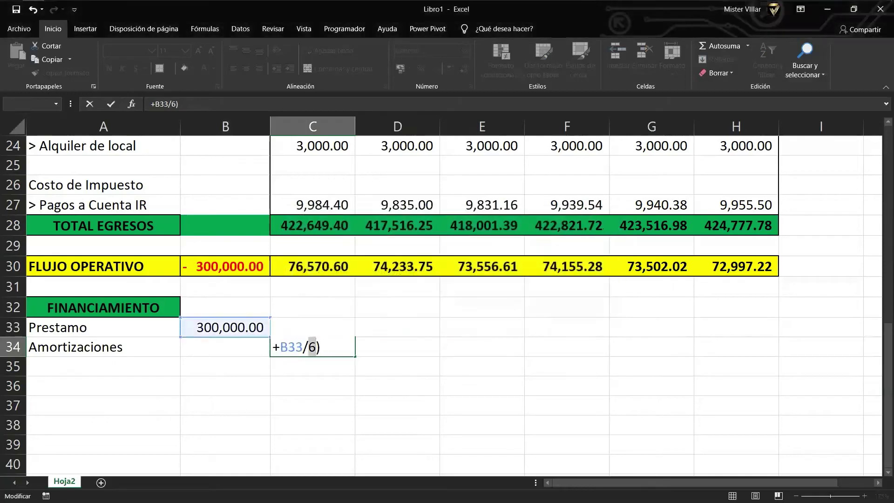
Finish C34 as =+($B$33/6)*120%, fill it to H34, and apply thousands-separator format.
{"action": "left_click", "coordinate": [282, 348]}
{"action": "type", "text": "("}
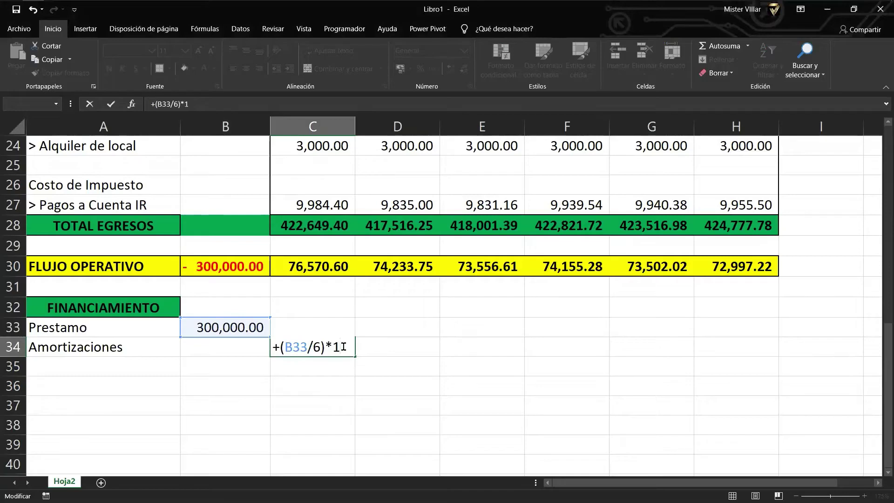
{"action": "type", "text": "20%"}
{"action": "key", "text": "Return"}
{"action": "key", "text": "Up"}
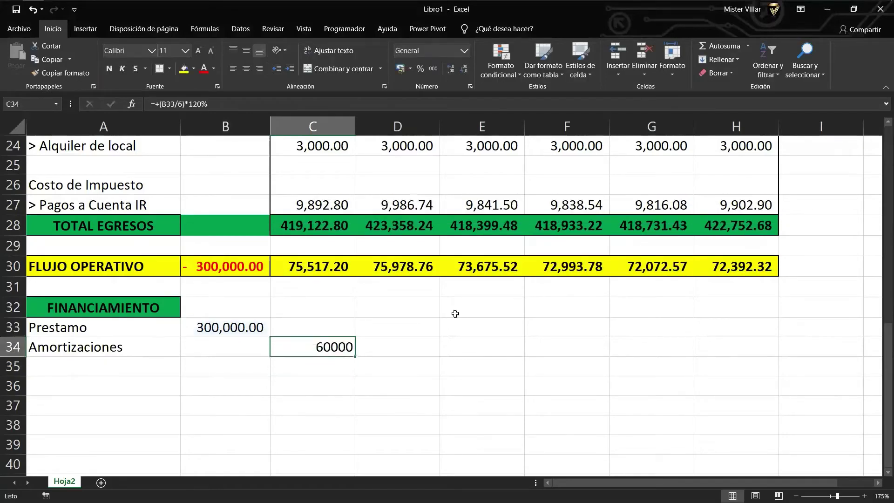
{"action": "key", "text": "F2"}
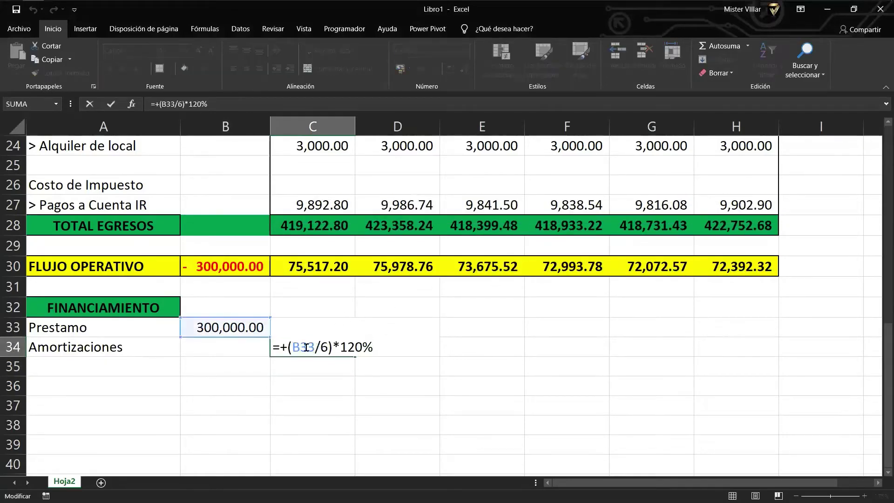
{"action": "key", "text": "F4"}
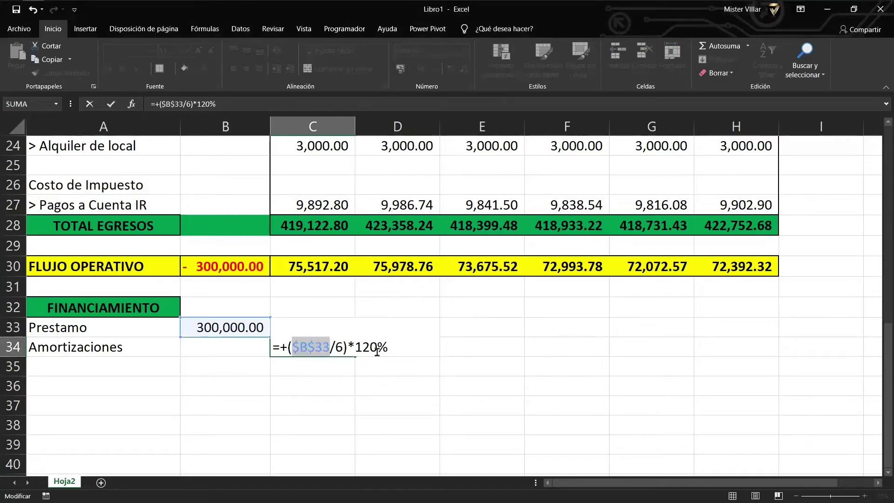
{"action": "key", "text": "Return"}
{"action": "key", "text": "Up"}
{"action": "left_click_drag", "start_coordinate": [356, 358], "coordinate": [753, 347]}
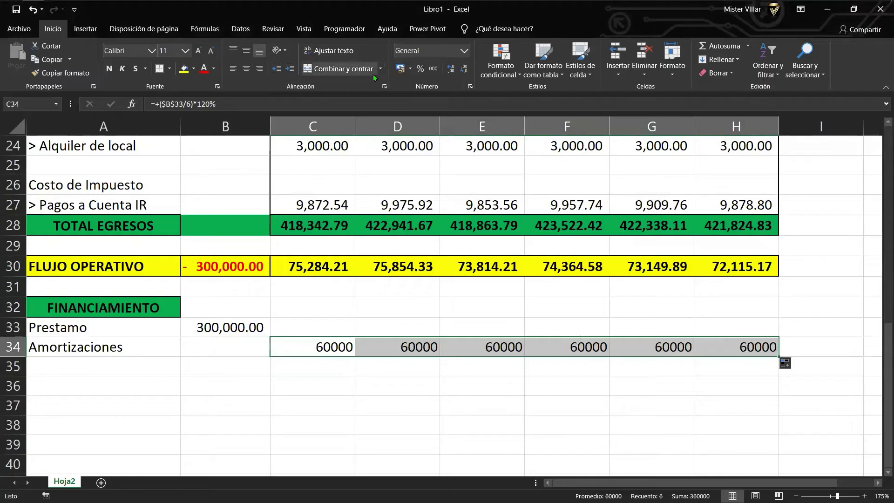
{"action": "left_click", "coordinate": [433, 69]}
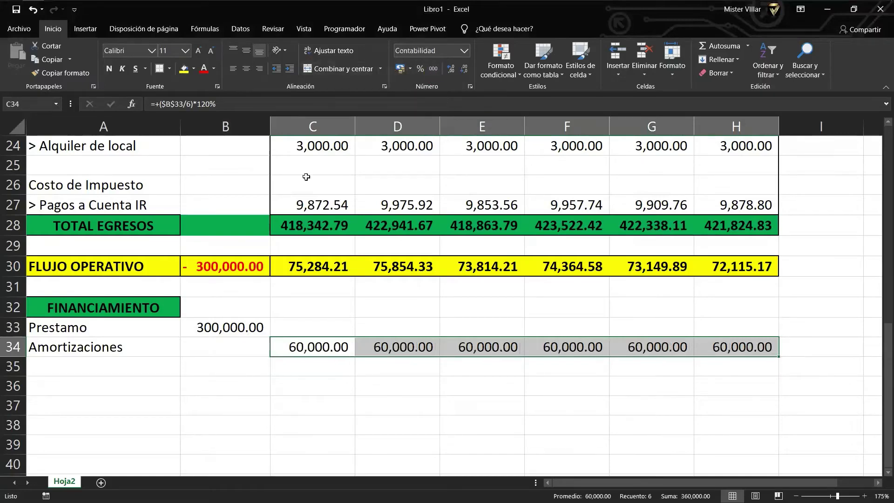
{"action": "left_click", "coordinate": [92, 380]}
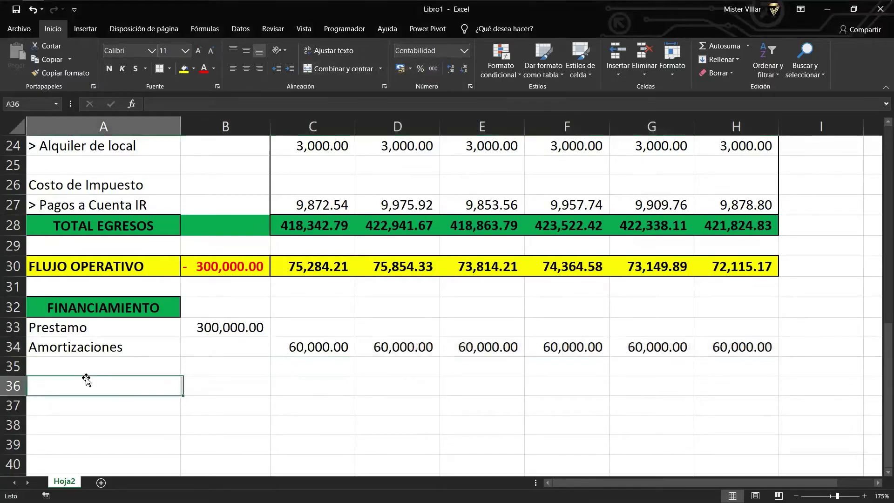
Copy the FLUJO OPERATIVO row A30:H30 into row 35.
{"action": "left_click", "coordinate": [84, 365]}
{"action": "left_click_drag", "start_coordinate": [122, 266], "coordinate": [718, 264]}
{"action": "key", "text": "ctrl+c"}
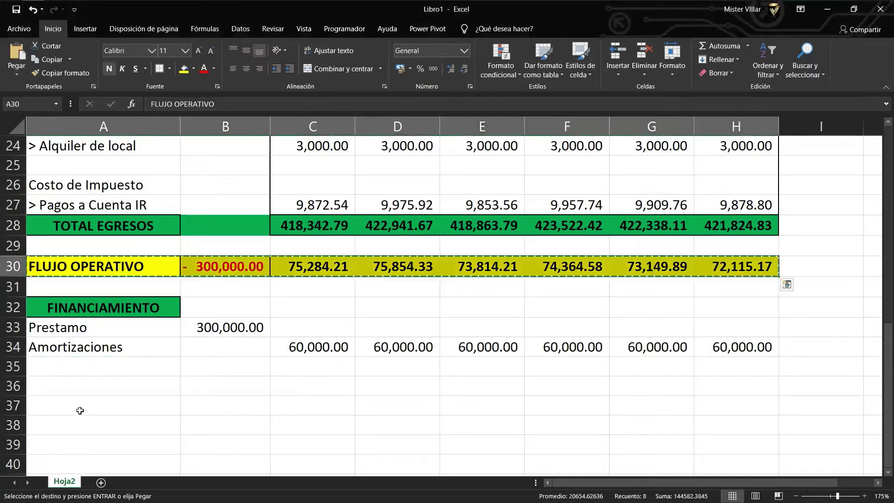
{"action": "left_click", "coordinate": [54, 368]}
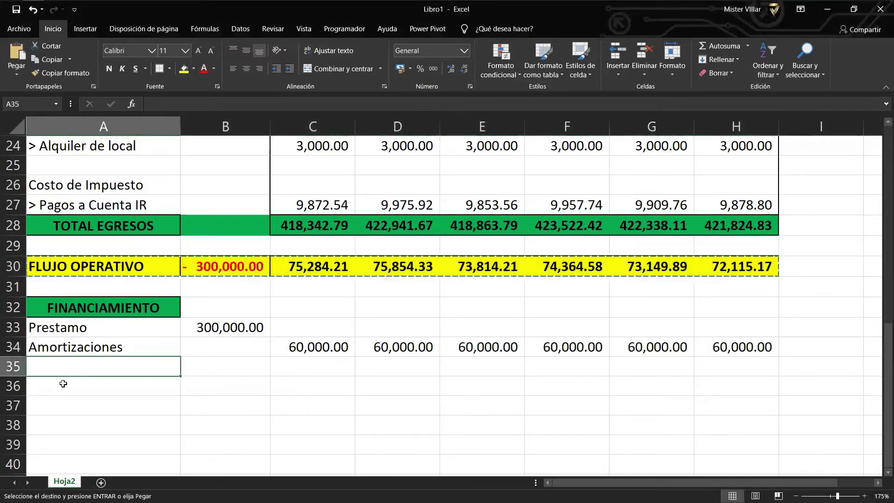
{"action": "key", "text": "ctrl+v"}
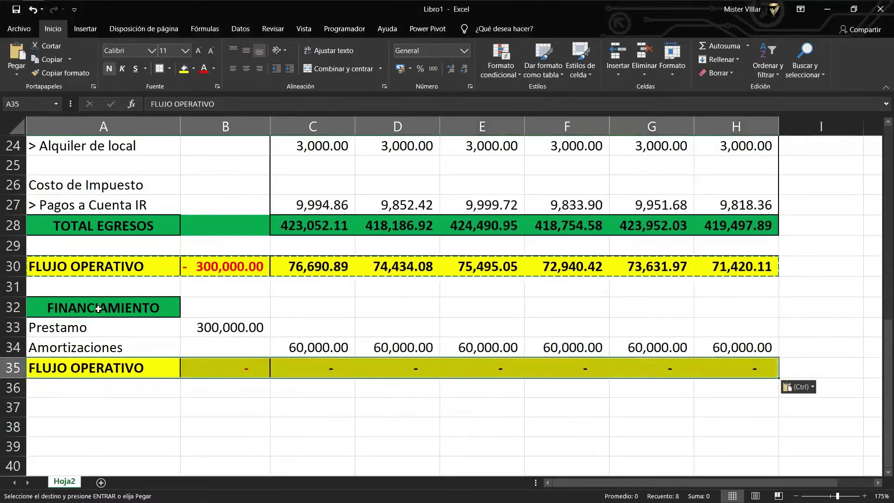
Give the FINANCIAMIENTO heading and row 35 a red fill with white text.
{"action": "left_click", "coordinate": [107, 308]}
{"action": "left_click", "coordinate": [195, 70]}
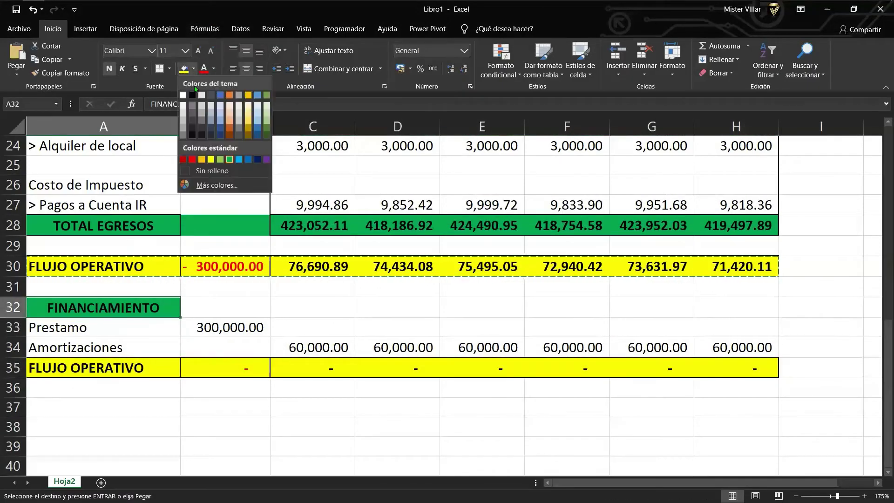
{"action": "left_click", "coordinate": [192, 160]}
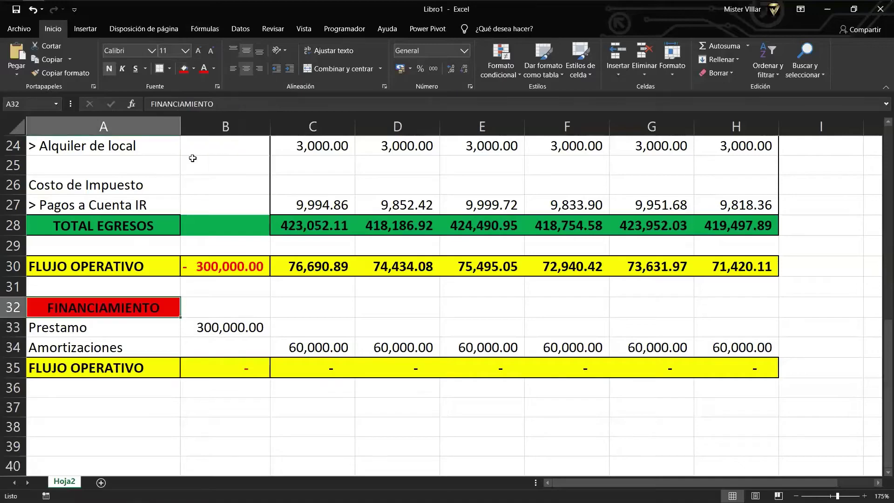
{"action": "scroll", "coordinate": [249, 250], "scroll_direction": "down", "scroll_amount": 1}
{"action": "left_click", "coordinate": [214, 69]}
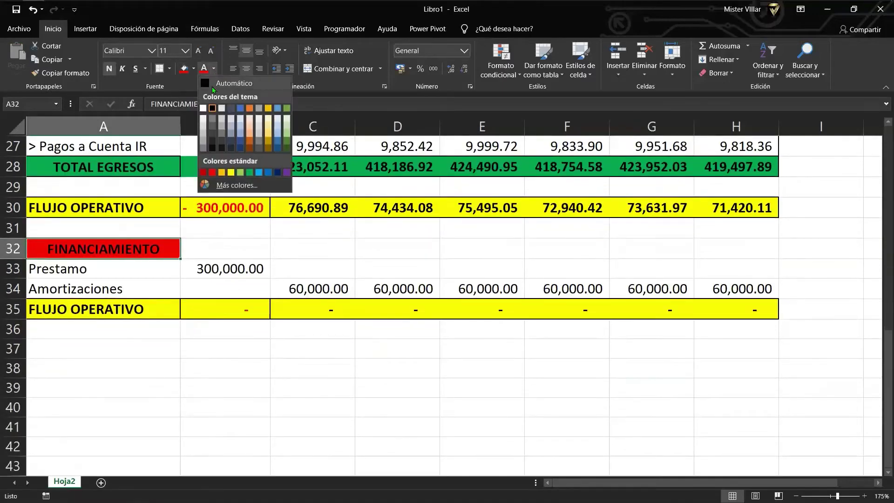
{"action": "left_click", "coordinate": [203, 108]}
{"action": "left_click_drag", "start_coordinate": [96, 320], "coordinate": [726, 310]}
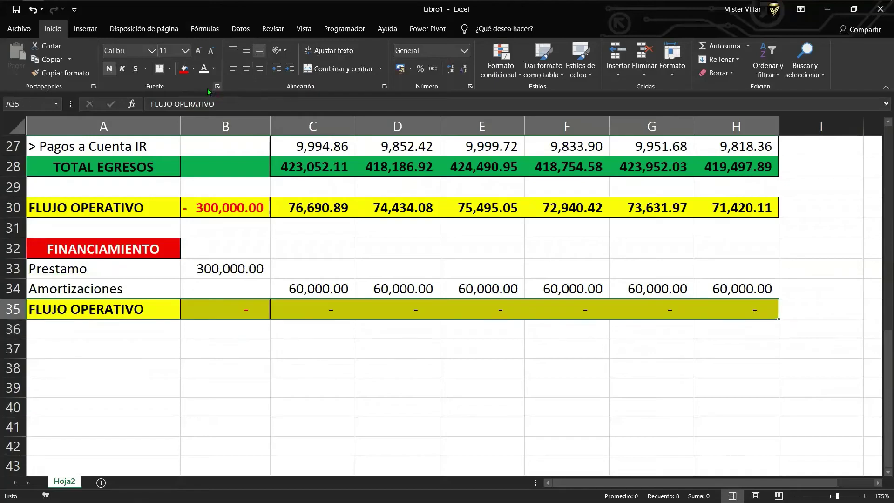
{"action": "left_click", "coordinate": [185, 70]}
{"action": "left_click", "coordinate": [204, 69]}
{"action": "left_click", "coordinate": [305, 305]}
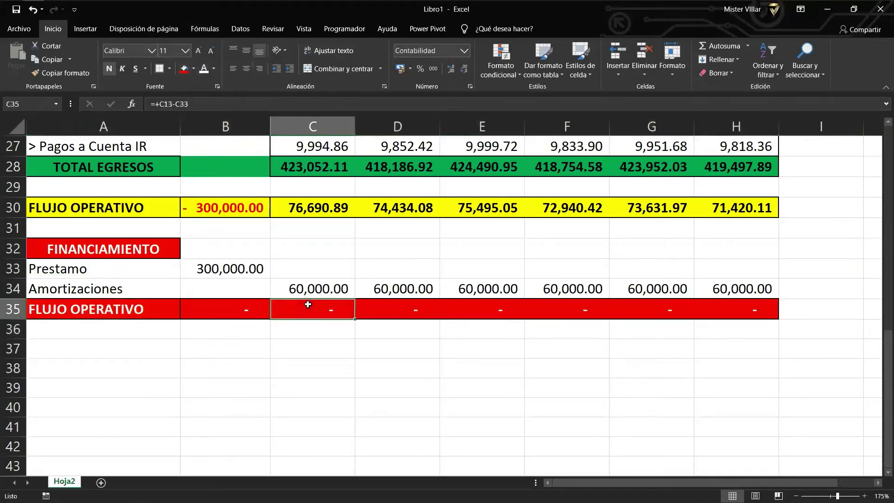
{"action": "double_click", "coordinate": [307, 305]}
Replace C35 with =+C30-C34 and fill the net flow formula across to H35.
{"action": "left_click_drag", "start_coordinate": [341, 303], "coordinate": [273, 308]}
{"action": "key", "text": "BackSpace"}
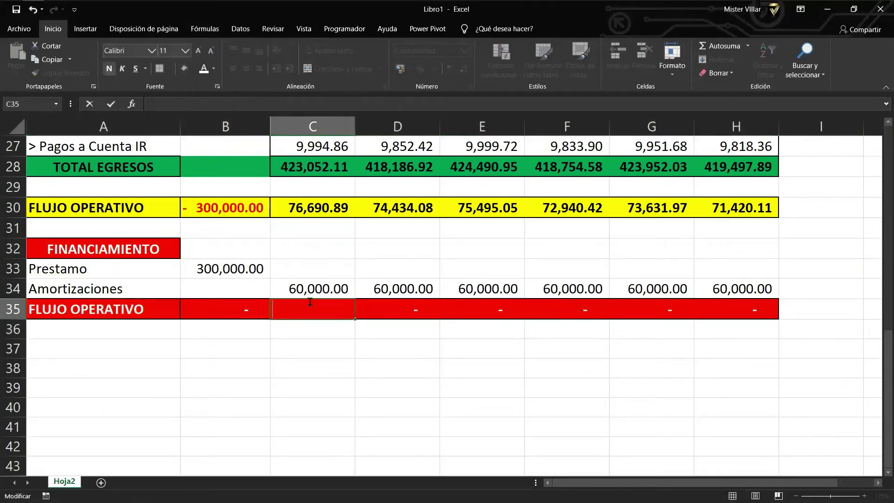
{"action": "type", "text": "+"}
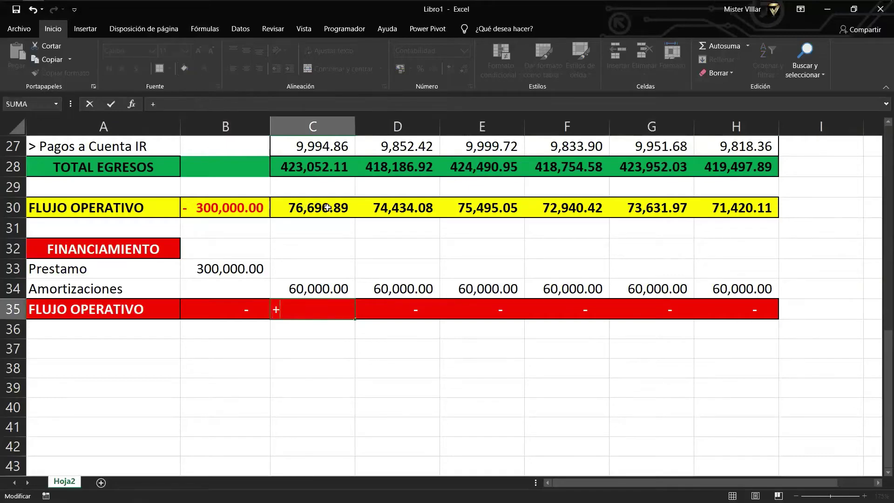
{"action": "left_click", "coordinate": [327, 207]}
{"action": "type", "text": "-"}
{"action": "left_click", "coordinate": [325, 289]}
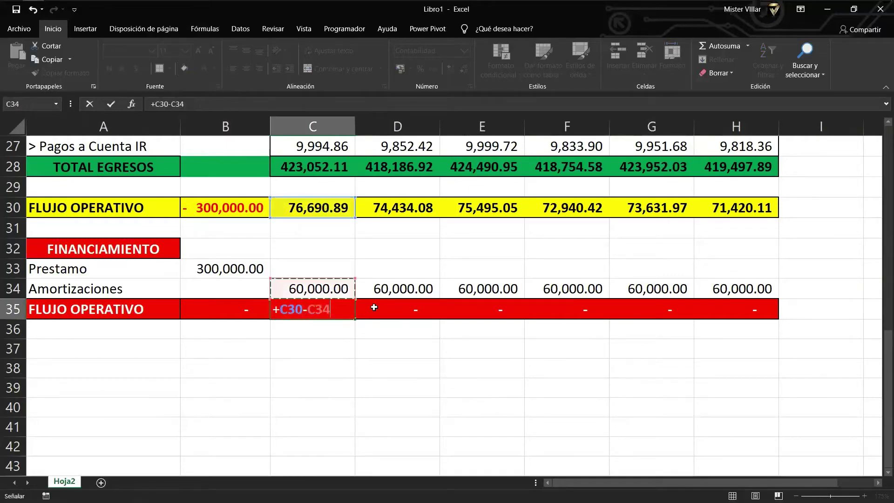
{"action": "key", "text": "ctrl+Return"}
{"action": "left_click_drag", "start_coordinate": [356, 316], "coordinate": [745, 316]}
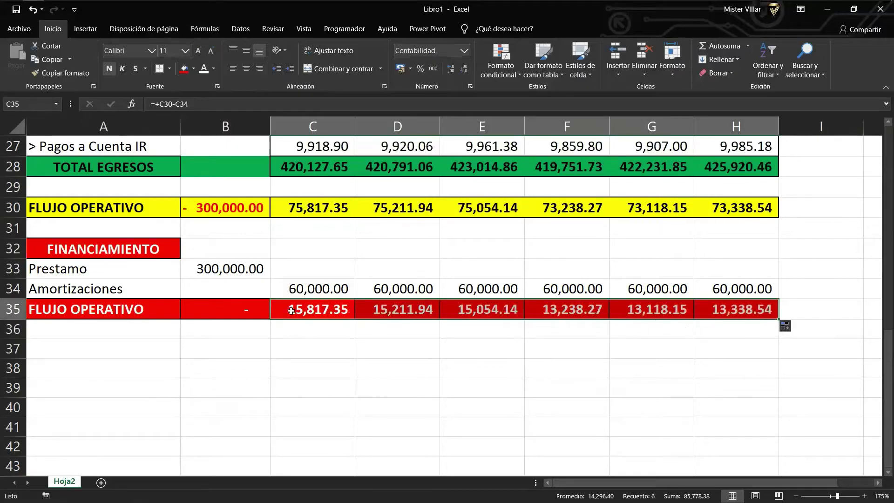
Clear the dash from B35 and check the C35 and D35 formulas.
{"action": "left_click", "coordinate": [212, 304]}
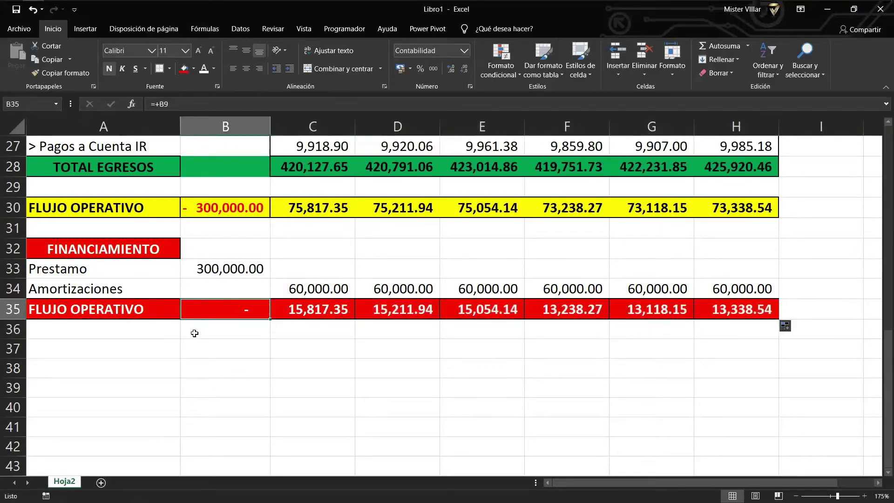
{"action": "left_click_drag", "start_coordinate": [195, 334], "coordinate": [194, 349]}
{"action": "left_click", "coordinate": [210, 305]}
{"action": "key", "text": "Delete"}
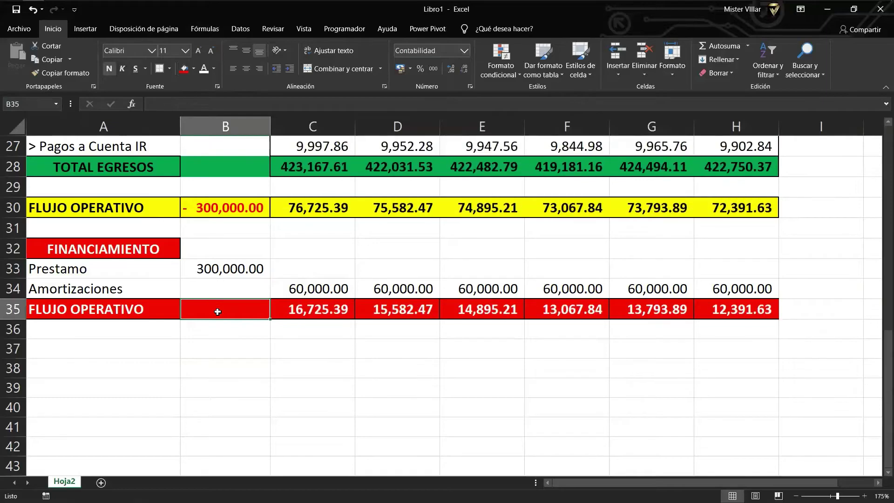
{"action": "double_click", "coordinate": [303, 305]}
{"action": "scroll", "coordinate": [349, 351], "scroll_direction": "up", "scroll_amount": 1}
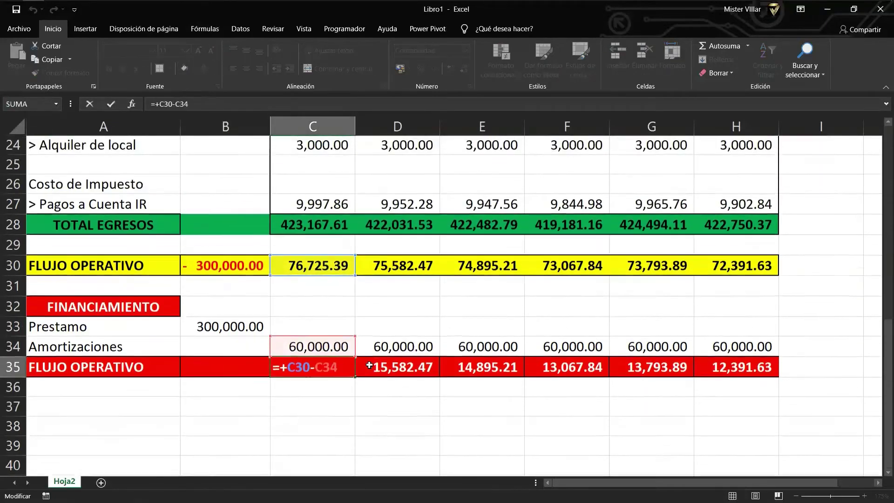
{"action": "left_click", "coordinate": [377, 368]}
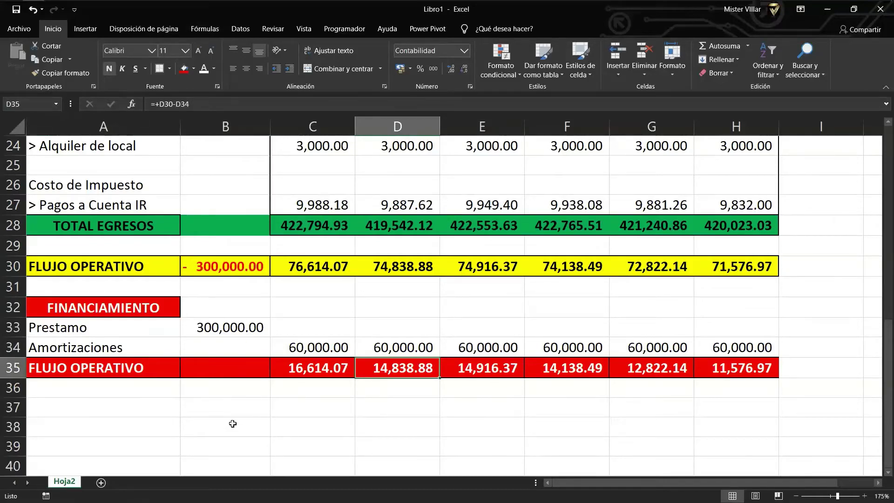
{"action": "left_click", "coordinate": [157, 408]}
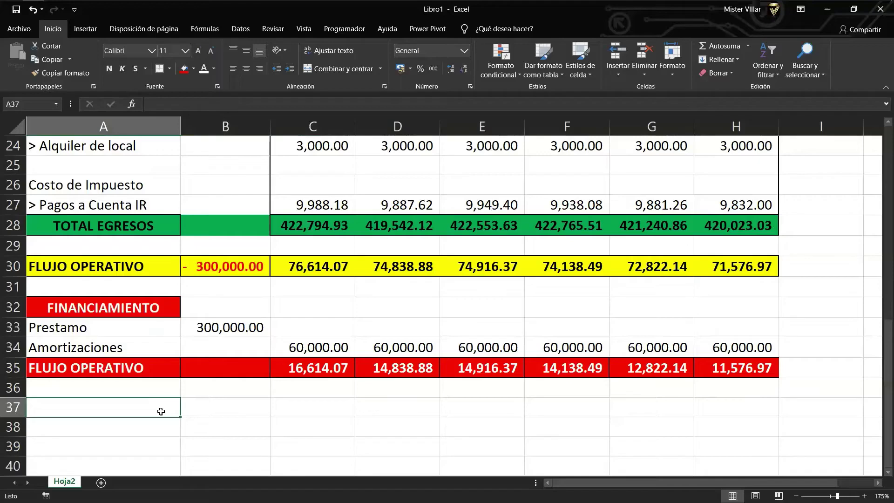
Add a COSTO DE LA DEUDA row with a 20% debt cost.
{"action": "type", "text": "COSTO "}
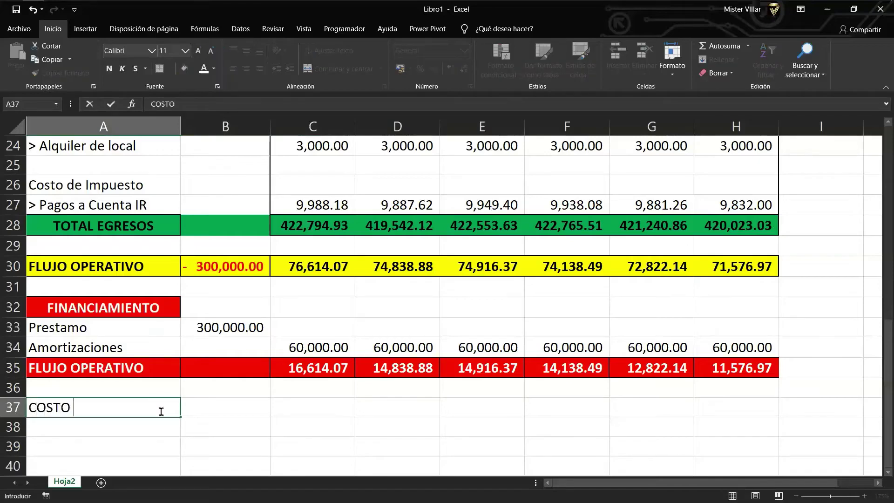
{"action": "type", "text": "DE LA DEUDA"}
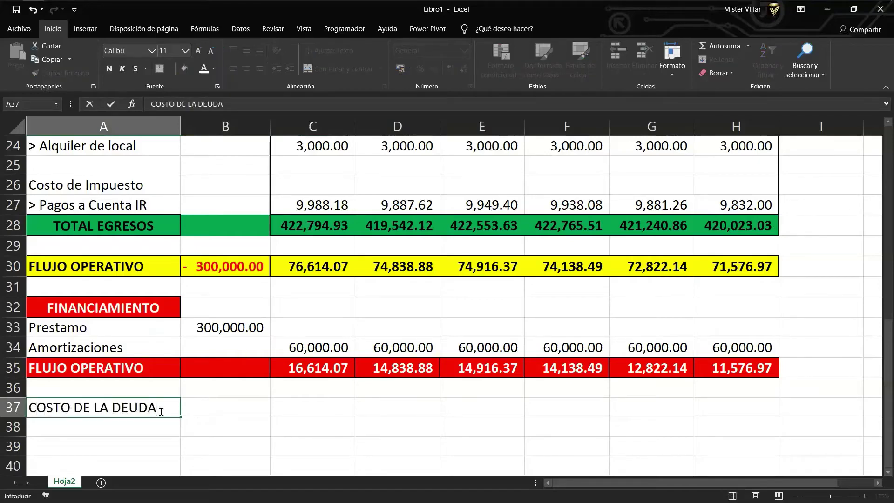
{"action": "key", "text": "Tab"}
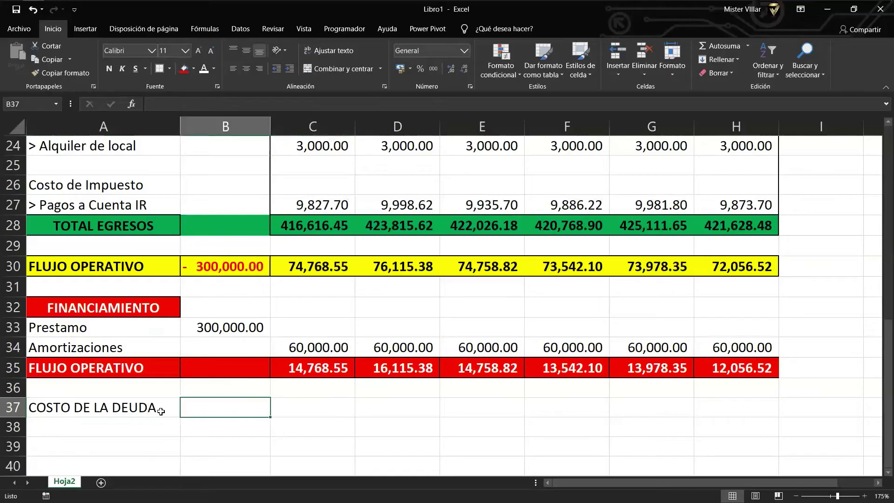
{"action": "type", "text": "205"}
{"action": "key", "text": "BackSpace"}
{"action": "type", "text": "%"}
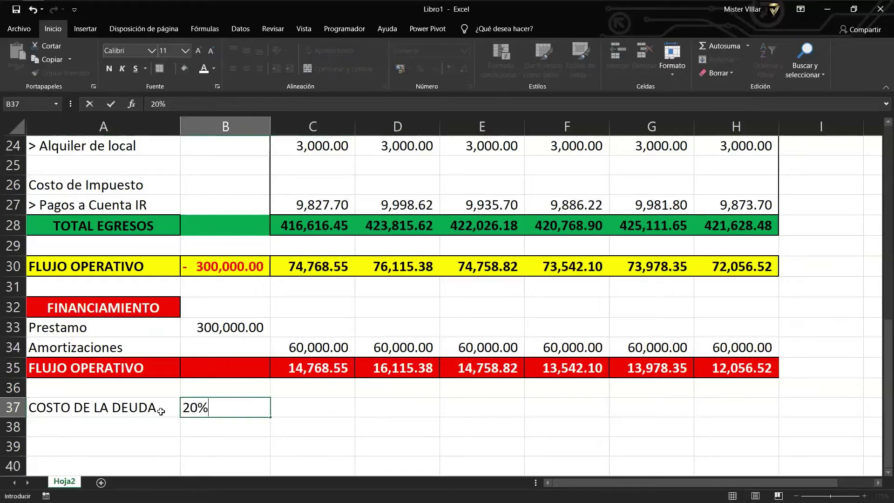
{"action": "key", "text": "ctrl+Return"}
{"action": "left_click", "coordinate": [306, 339]}
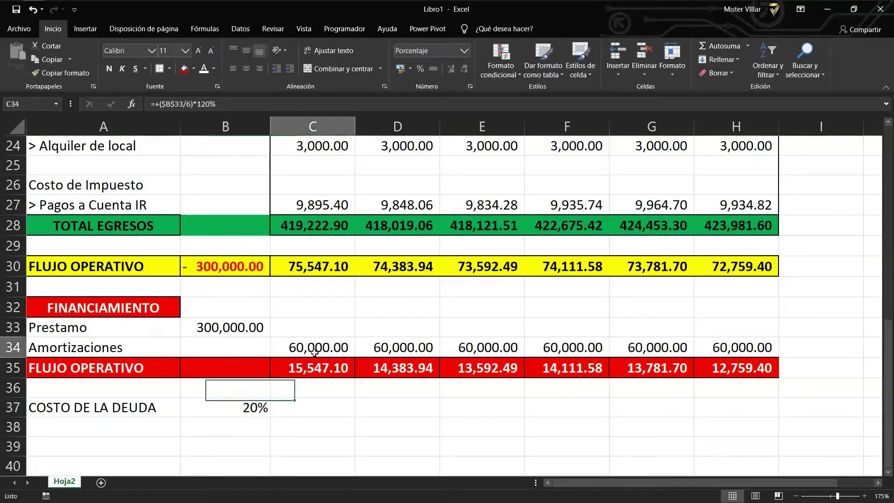
{"action": "double_click", "coordinate": [306, 339]}
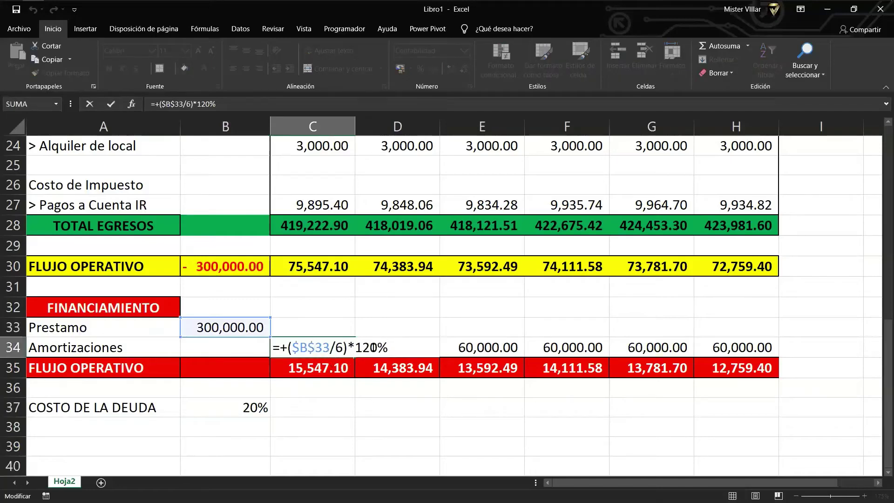
{"action": "key", "text": "ctrl+Return"}
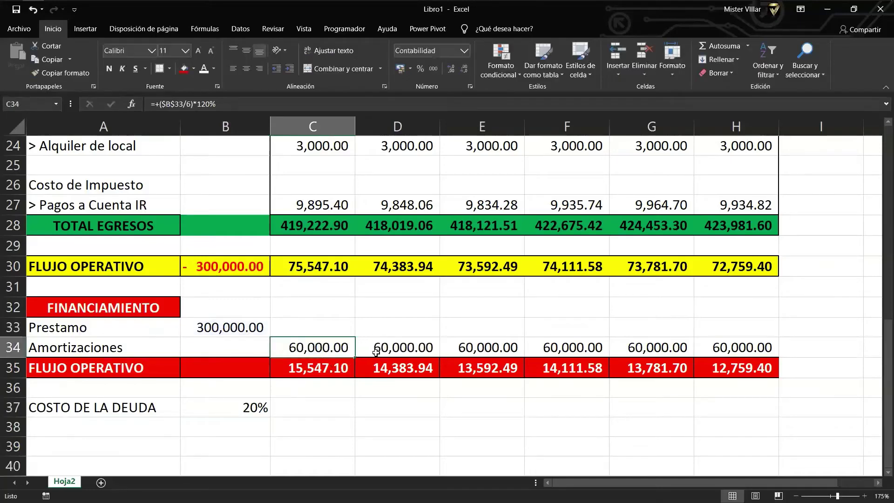
{"action": "left_click", "coordinate": [231, 407]}
Enter IMPUESTO RENTA in A38 with a 29.5% rate in B38.
{"action": "scroll", "coordinate": [215, 375], "scroll_direction": "down", "scroll_amount": 1}
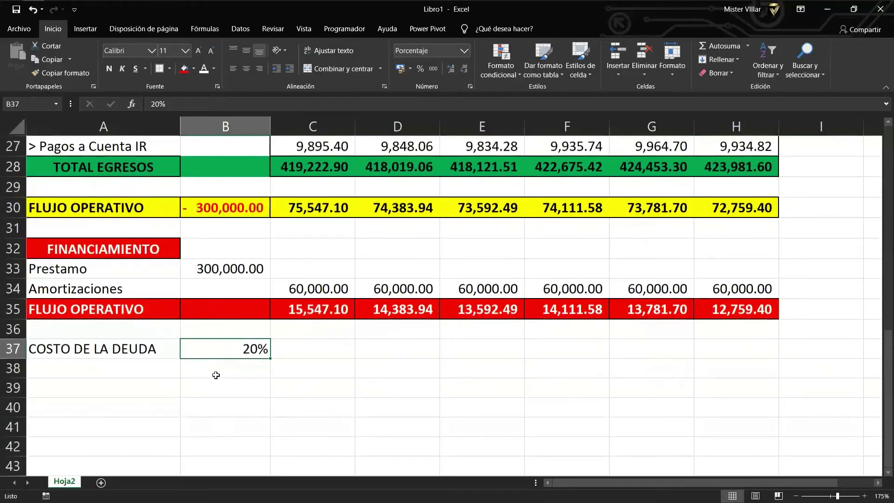
{"action": "left_click", "coordinate": [145, 371]}
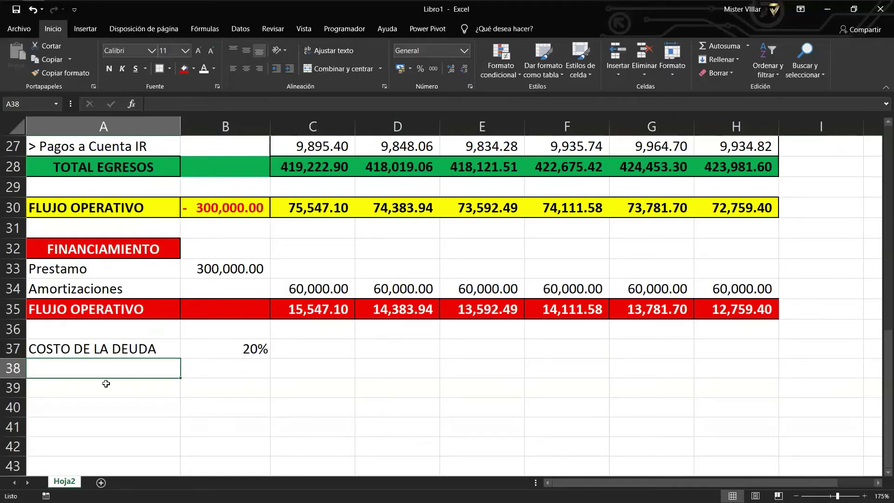
{"action": "type", "text": "IMP"}
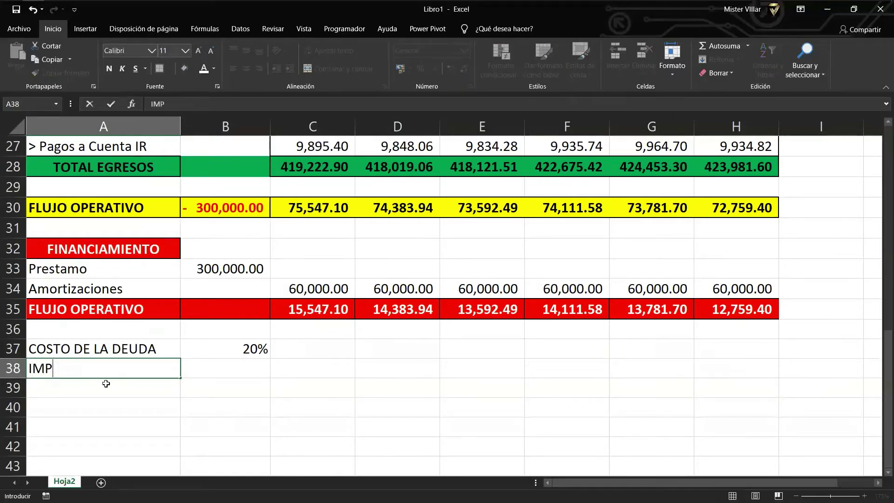
{"action": "type", "text": "UESTO RENTA"}
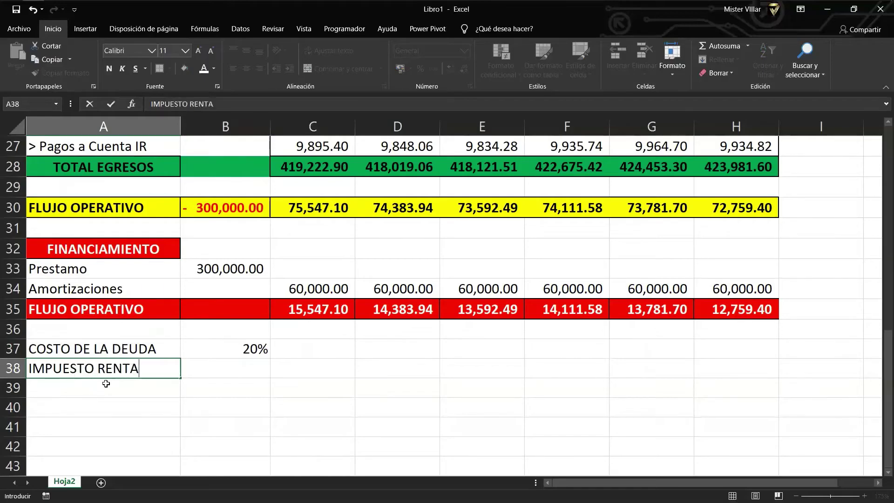
{"action": "key", "text": "Tab"}
{"action": "type", "text": "29.5%"}
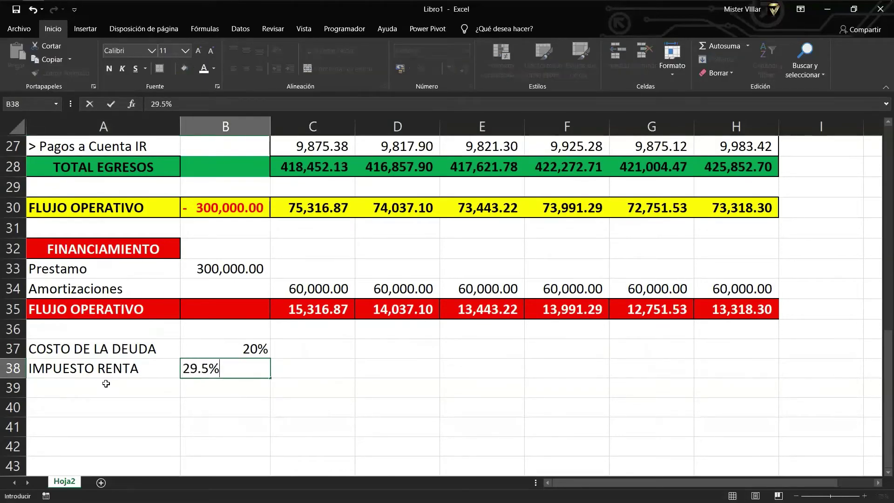
{"action": "key", "text": "ctrl+Return"}
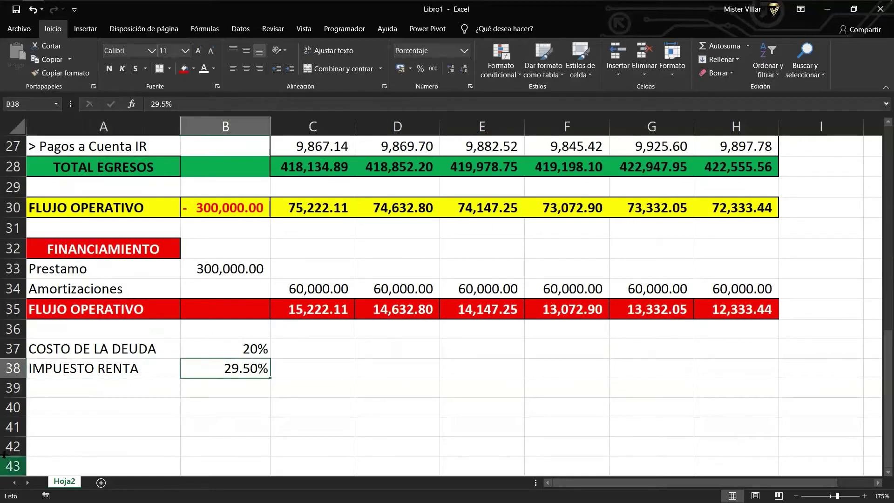
{"action": "left_click", "coordinate": [77, 389]}
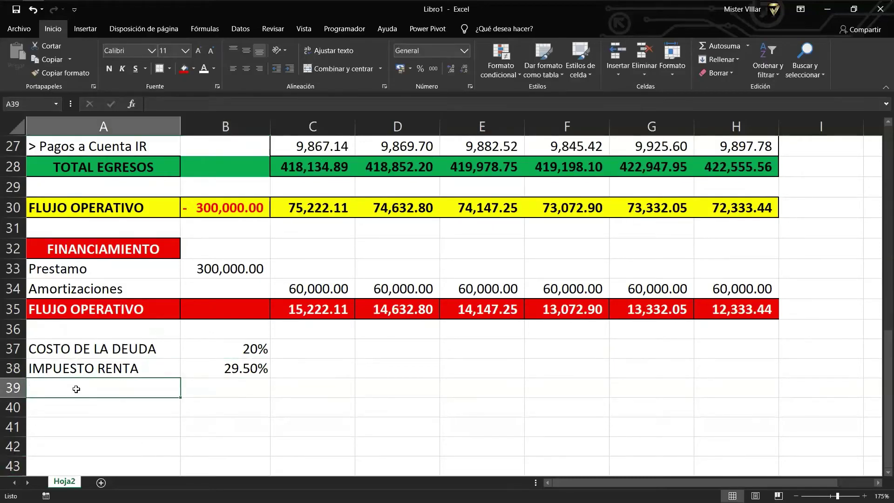
Enter COSTO DE OPORTUNIDAD (COK) at 7% with the note '*Rentabilidad que los inversionistas desenan tener...' in C39.
{"action": "type", "text": "COSTO DE OPO"}
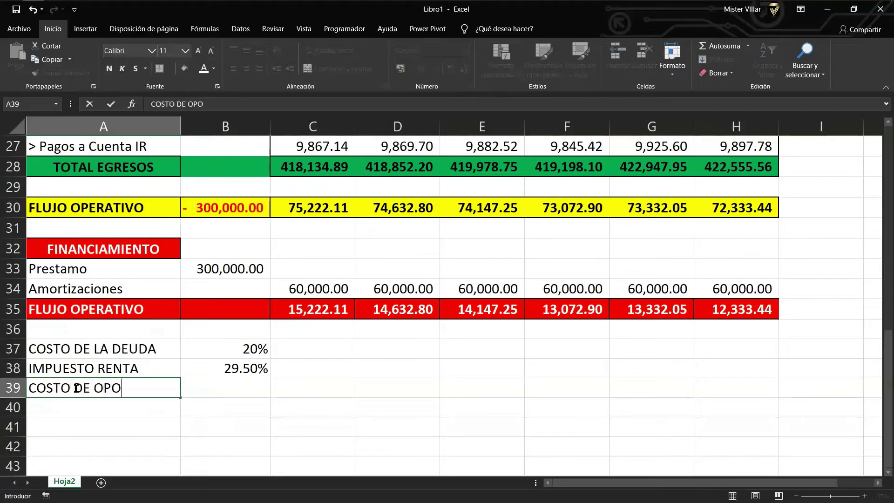
{"action": "type", "text": "RTUNIDA"}
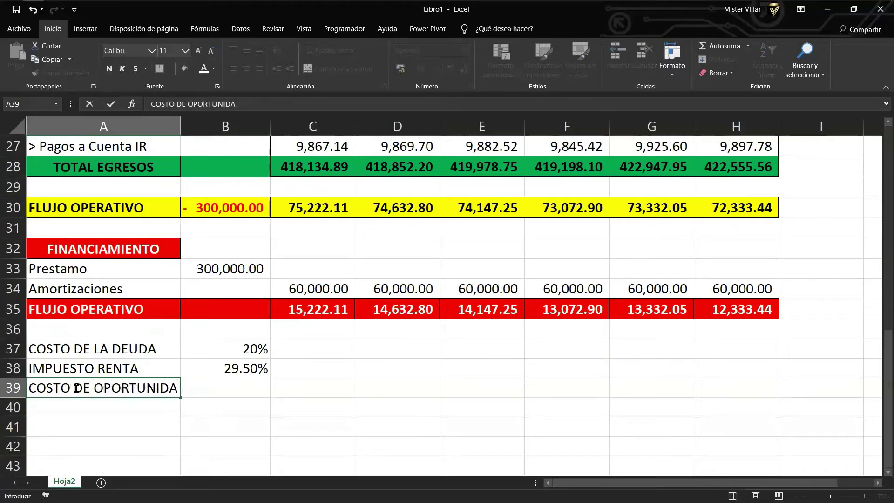
{"action": "type", "text": "D (COK"}
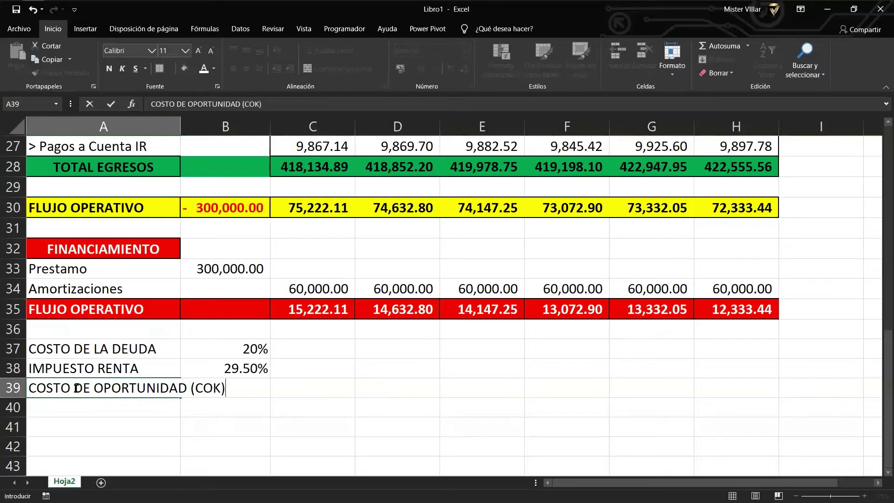
{"action": "type", "text": ")"}
{"action": "key", "text": "Tab"}
{"action": "key", "text": "Tab"}
{"action": "key", "text": "Left"}
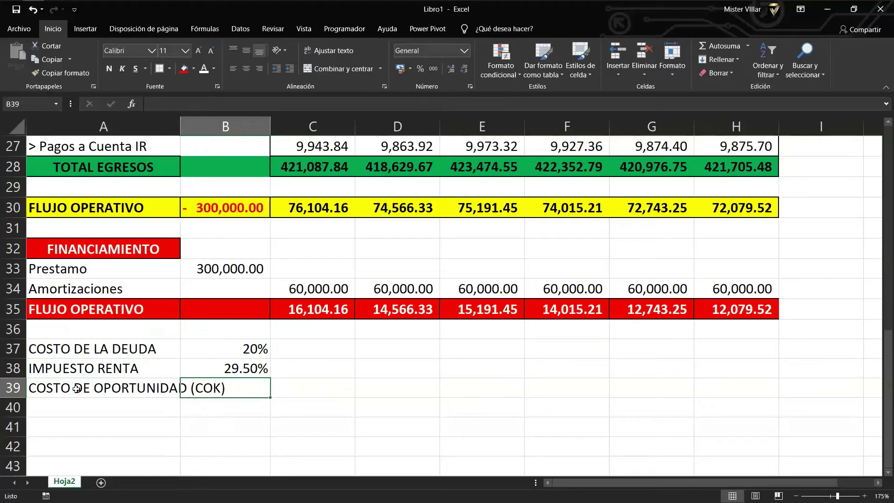
{"action": "type", "text": "7%"}
{"action": "key", "text": "ctrl+Return"}
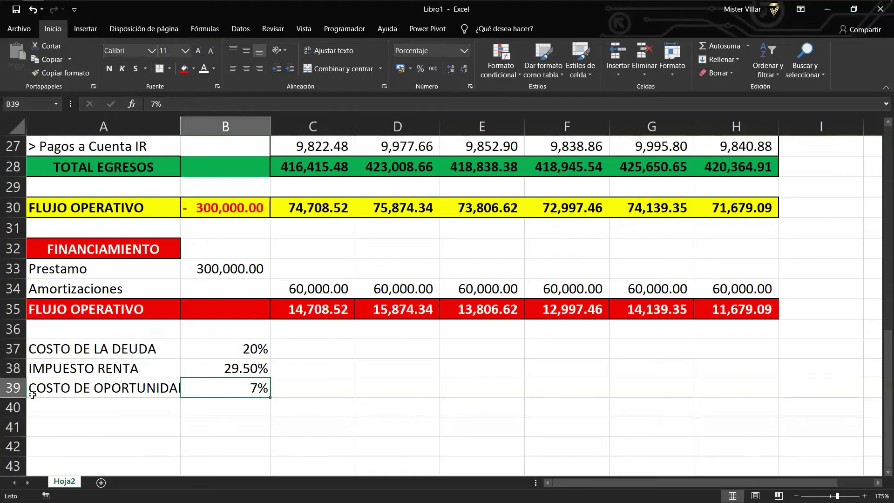
{"action": "key", "text": "Right"}
{"action": "type", "text": "*"}
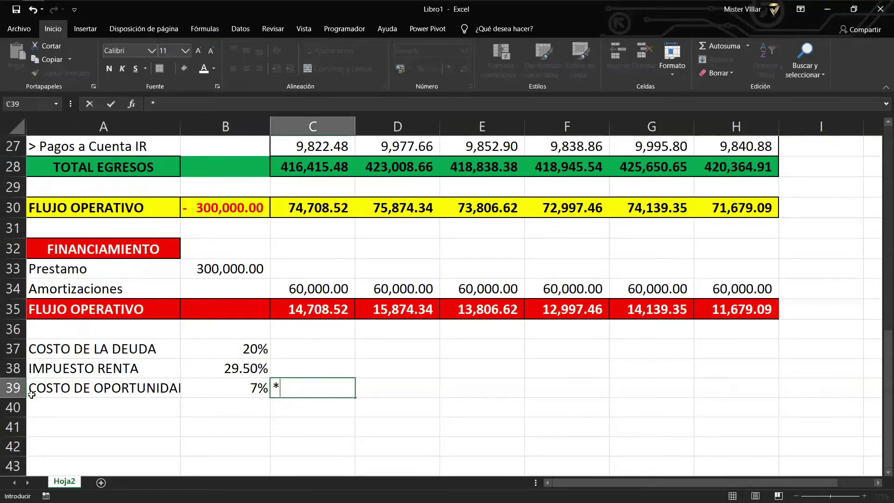
{"action": "type", "text": "Rentabilidad q"}
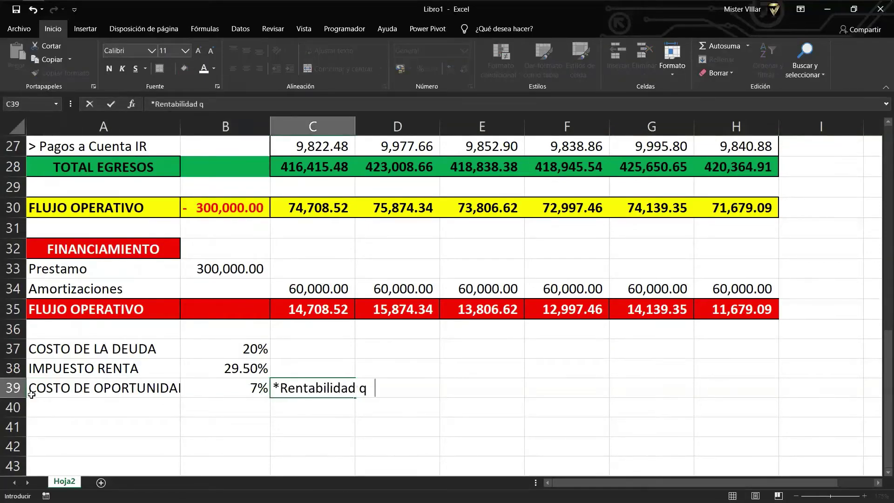
{"action": "type", "text": "ue los inversionista"}
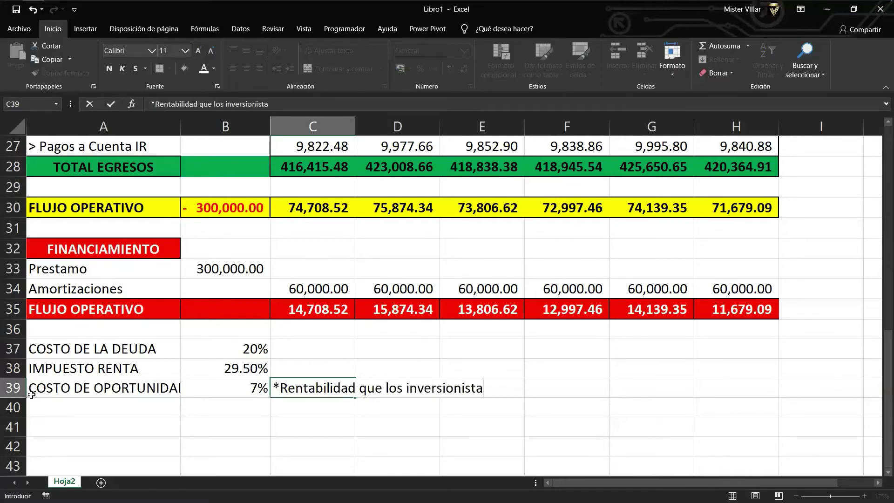
{"action": "type", "text": "s desenan tener por l"}
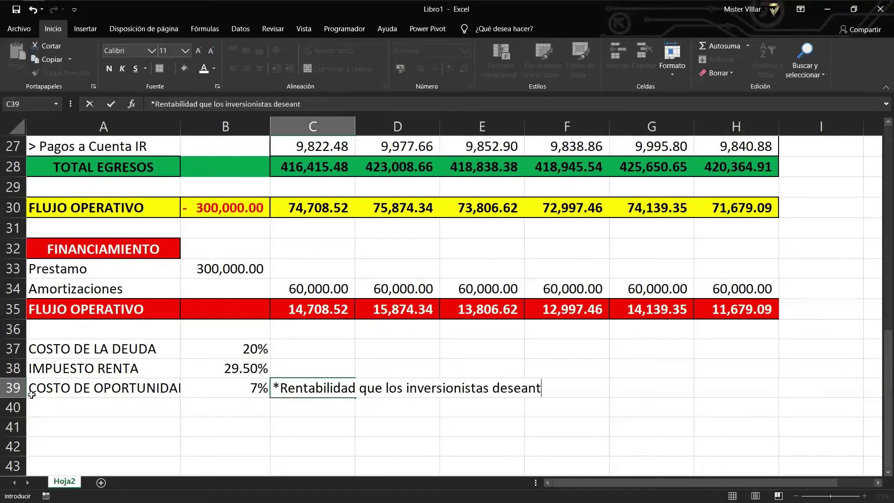
{"action": "type", "text": "a I"}
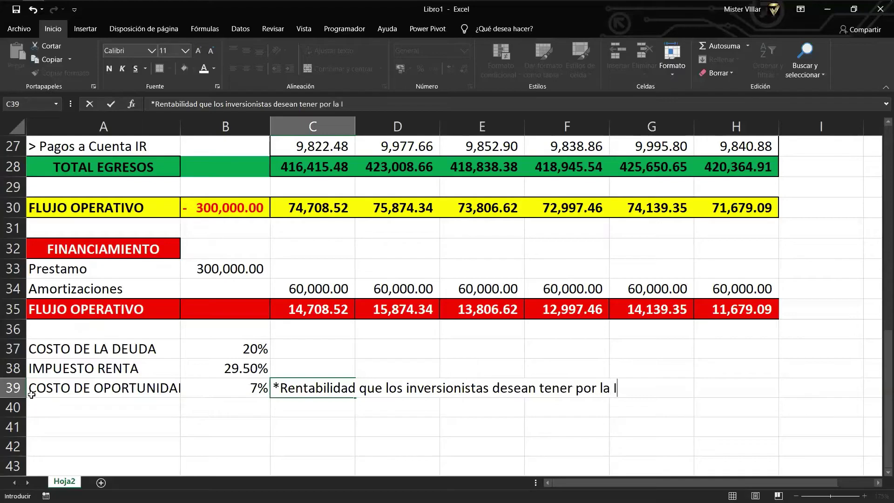
{"action": "type", "text": "nversion de Capita"}
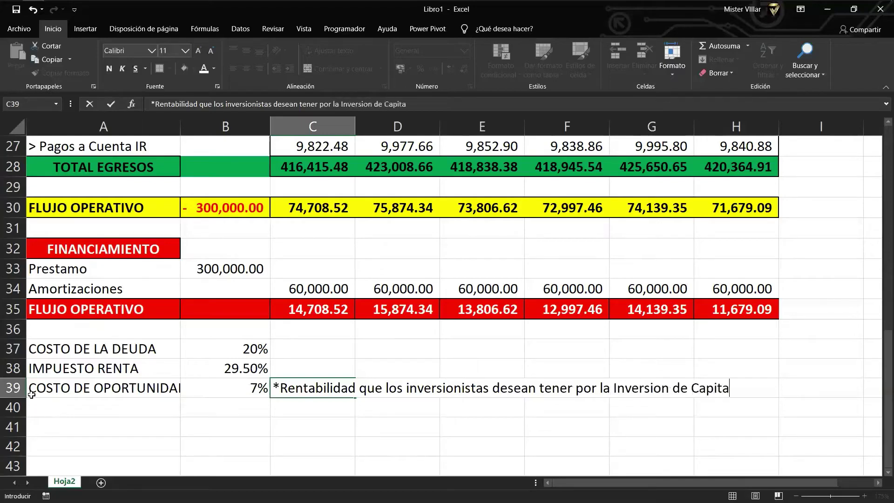
{"action": "type", "text": "l"}
{"action": "key", "text": "Return"}
{"action": "scroll", "coordinate": [148, 371], "scroll_direction": "down", "scroll_amount": 1}
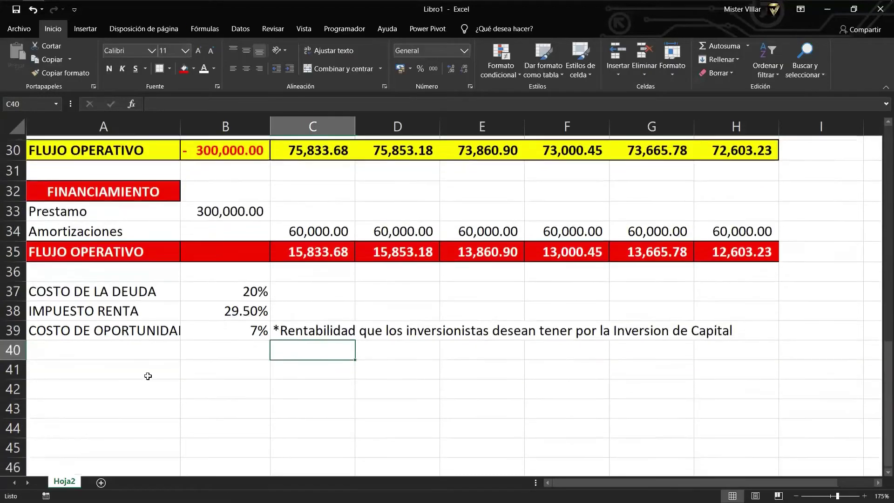
Drag column A's header border wider until 'COSTO DE OPORTUNIDAD (COK)' fits fully.
{"action": "left_click", "coordinate": [66, 345]}
{"action": "left_click", "coordinate": [87, 365]}
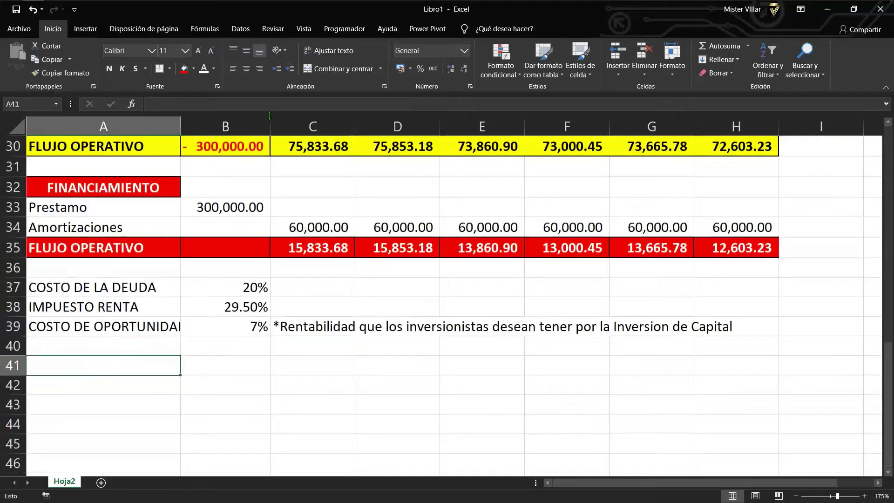
{"action": "left_click_drag", "start_coordinate": [270, 116], "coordinate": [284, 123]}
{"action": "left_click_drag", "start_coordinate": [182, 124], "coordinate": [227, 123]}
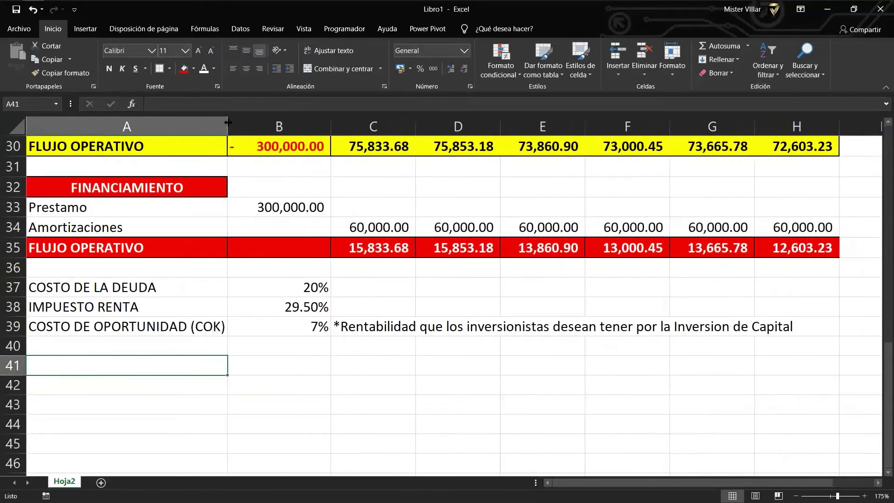
{"action": "left_click_drag", "start_coordinate": [331, 118], "coordinate": [327, 119]}
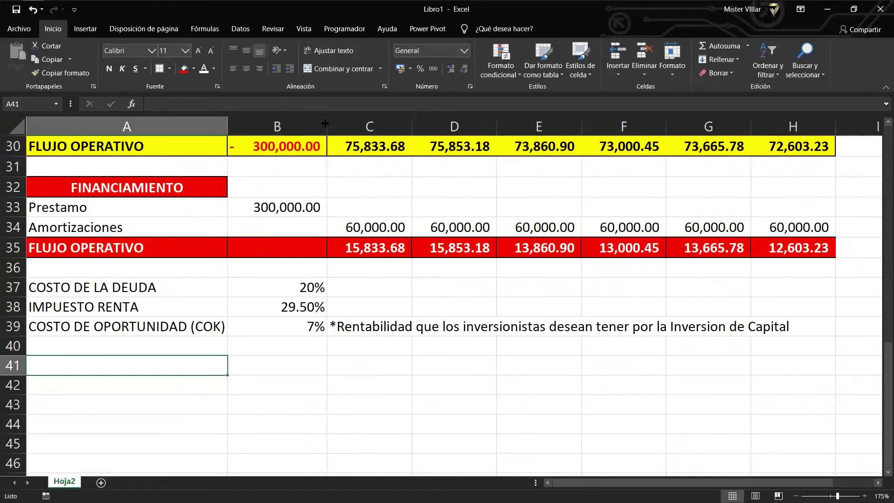
{"action": "scroll", "coordinate": [141, 359], "scroll_direction": "down", "scroll_amount": 1}
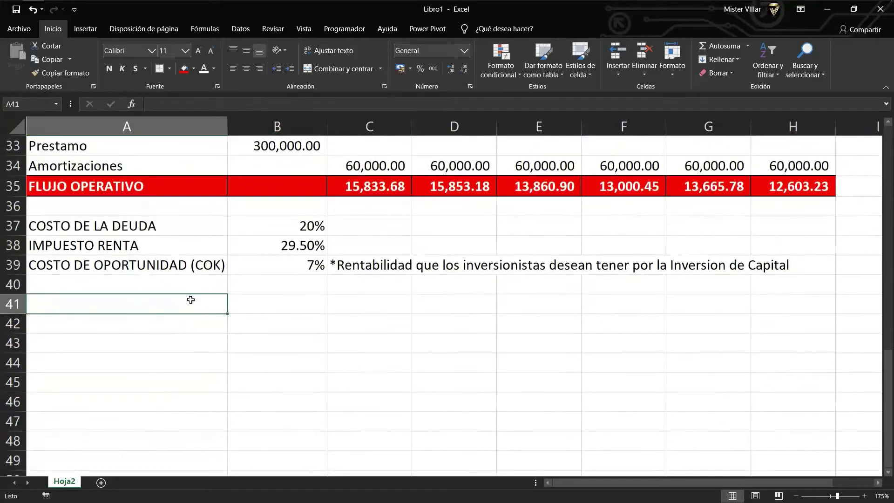
{"action": "left_click_drag", "start_coordinate": [174, 303], "coordinate": [497, 300]}
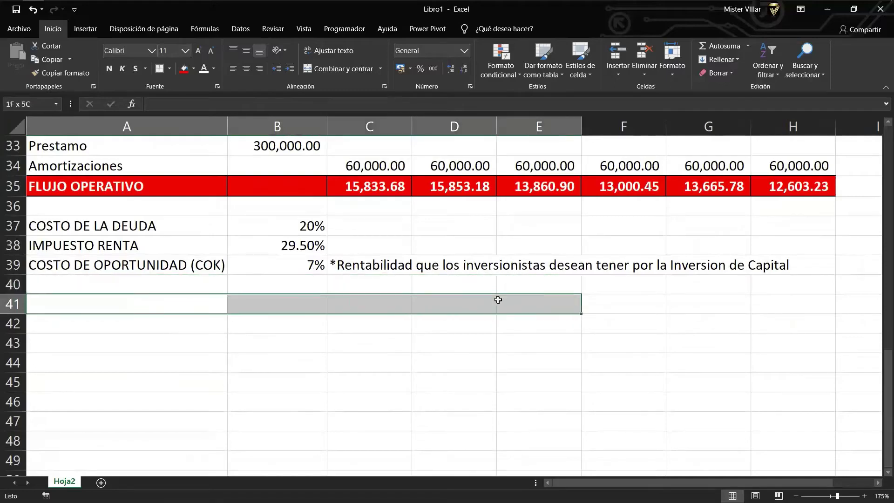
Merge A41:E41 into a centred, bold, bordered 'COSTO PROMEDIO PONDERADO DE CAPITAL - WACC' title.
{"action": "left_click", "coordinate": [337, 71]}
{"action": "type", "text": "CO"}
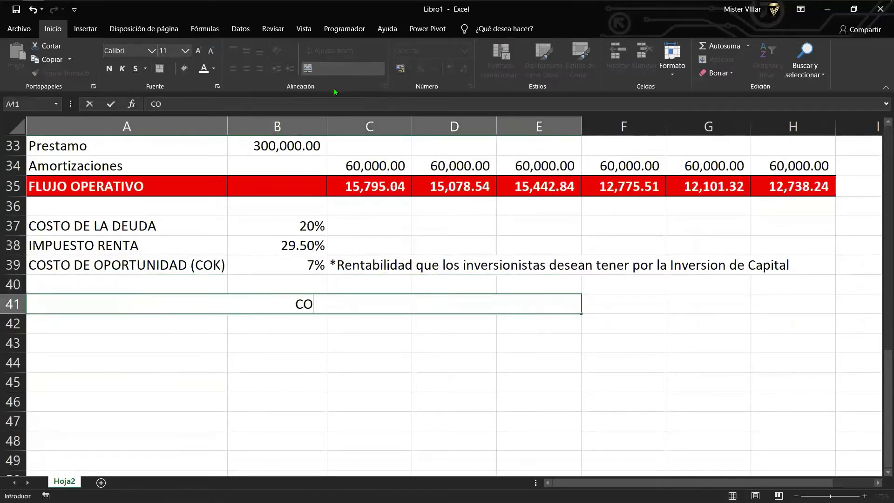
{"action": "type", "text": "STO PROME"}
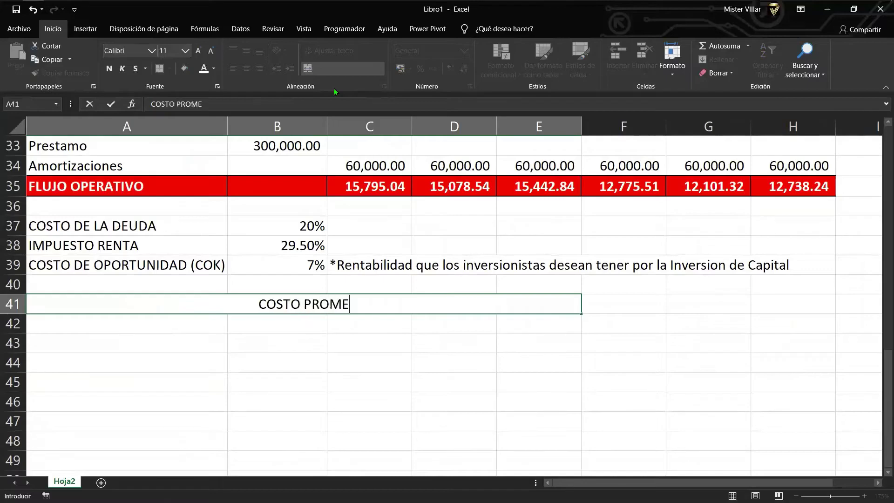
{"action": "type", "text": "DIO PONDERADO DE"}
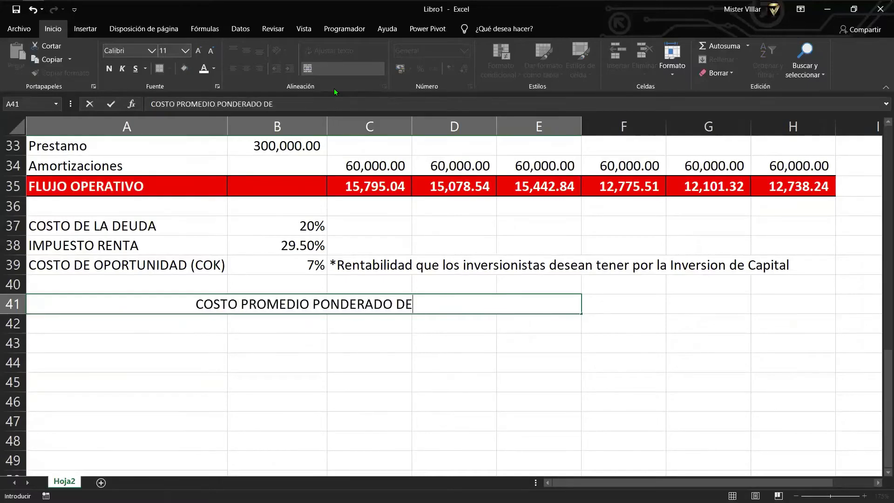
{"action": "type", "text": " CAPITAL - WACC"}
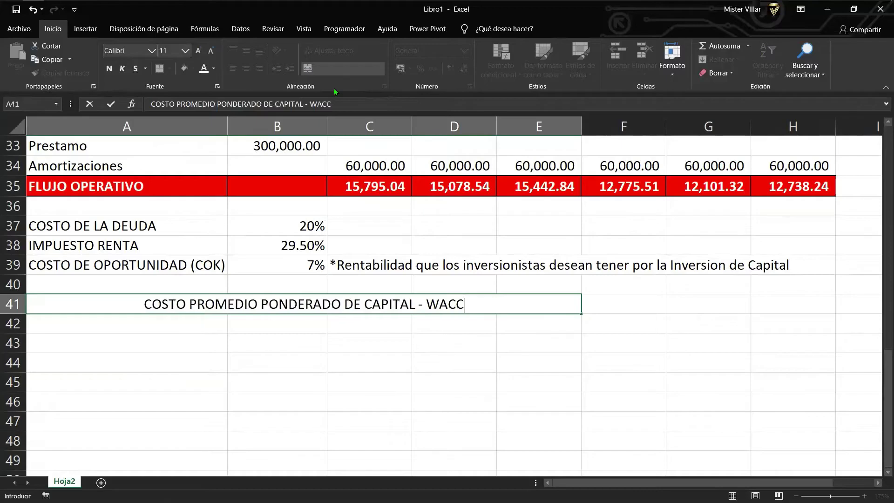
{"action": "key", "text": "Return"}
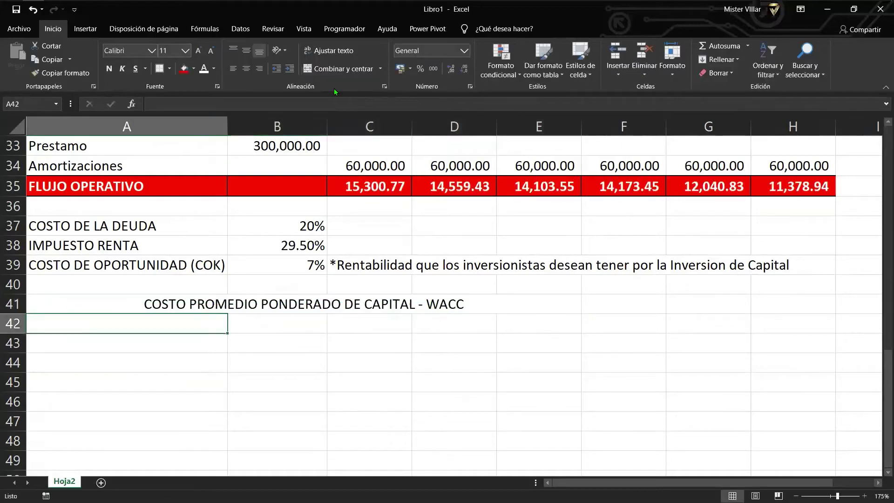
{"action": "left_click", "coordinate": [331, 310]}
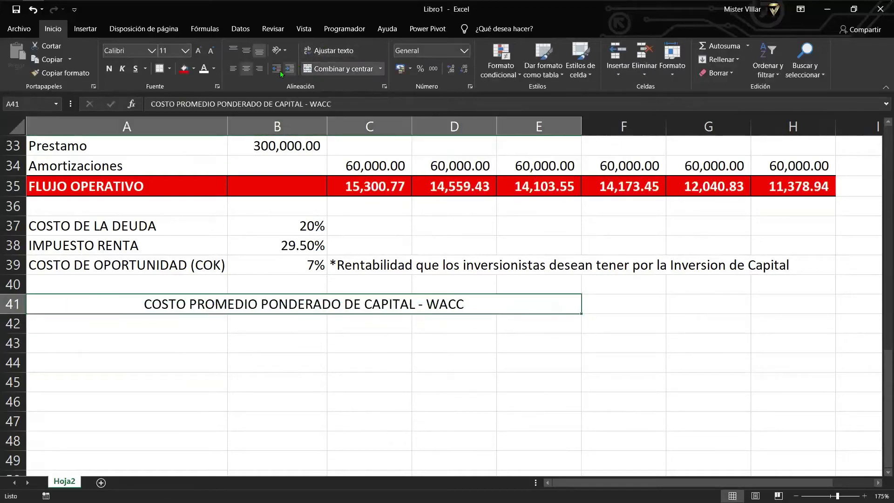
{"action": "left_click", "coordinate": [161, 73]}
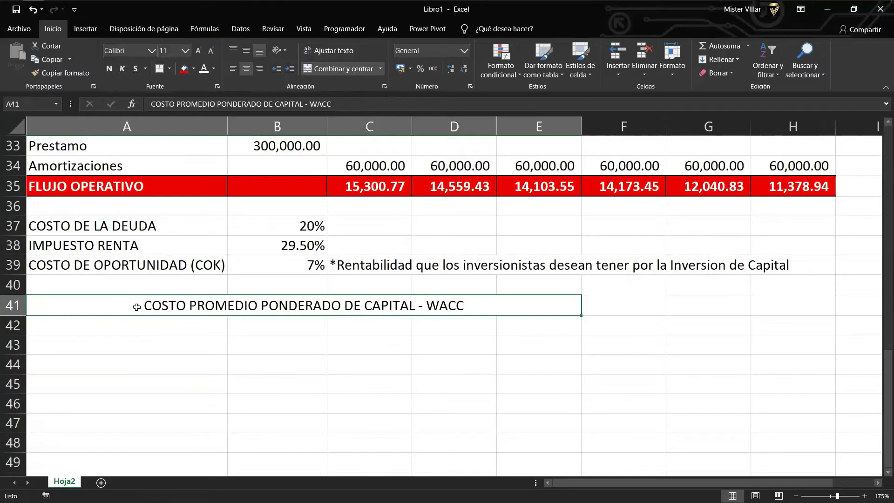
{"action": "left_click", "coordinate": [110, 69]}
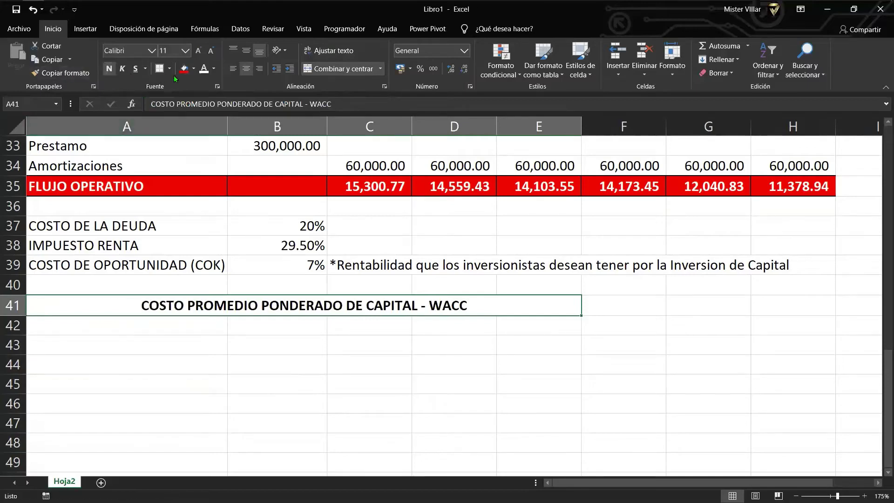
{"action": "left_click", "coordinate": [182, 349]}
{"action": "left_click", "coordinate": [151, 322]}
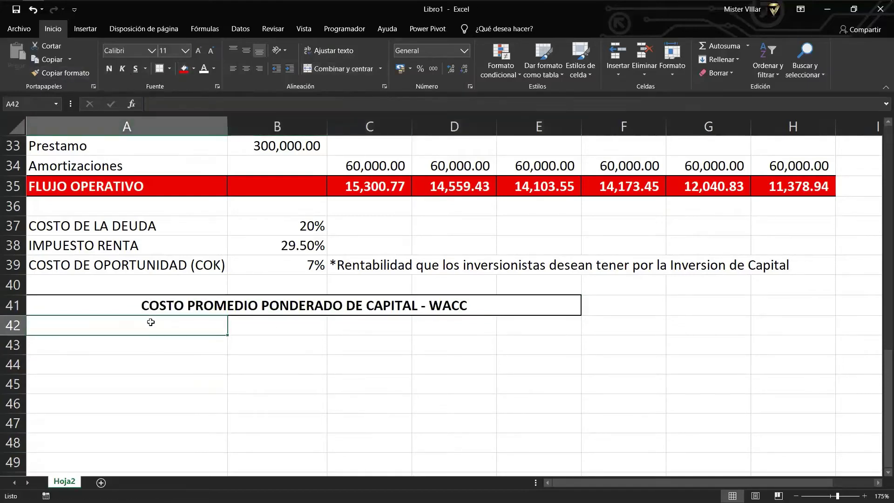
{"action": "key", "text": "Down"}
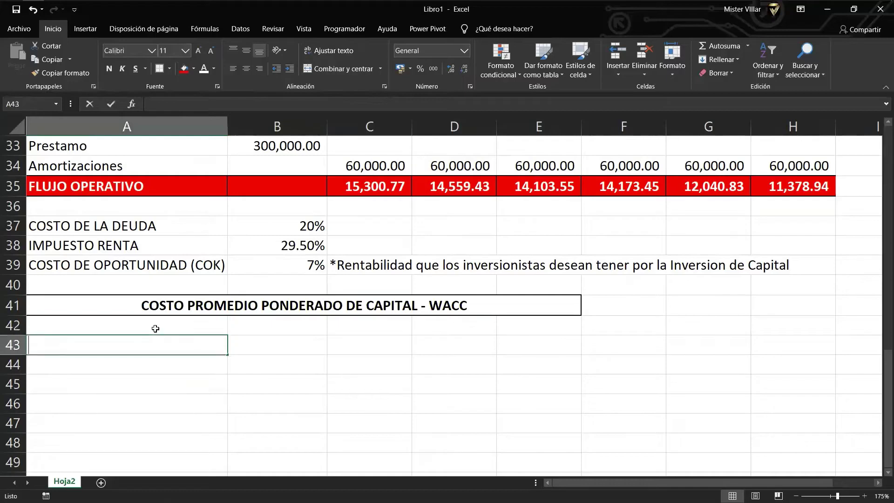
Enter RECURSOS PROPIOS in A43 with 200000 in B43, and a MONTO header in B42.
{"action": "type", "text": "RECURSOS PR"}
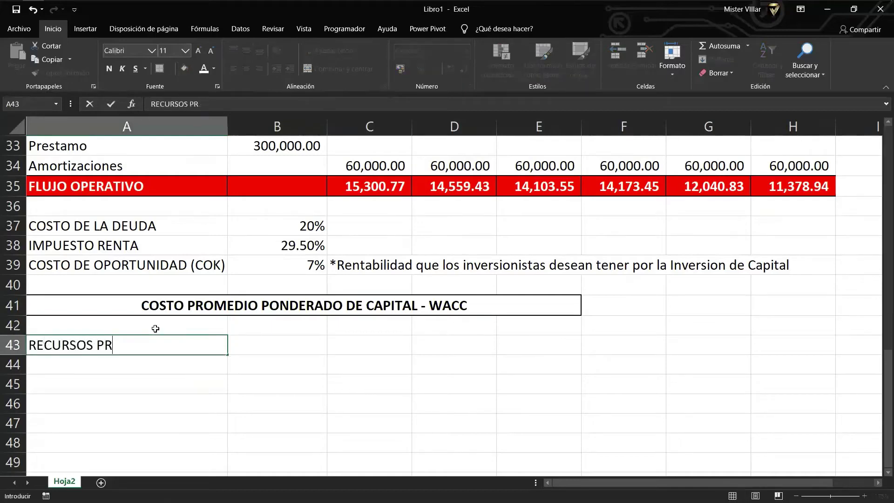
{"action": "type", "text": "OPIOS"}
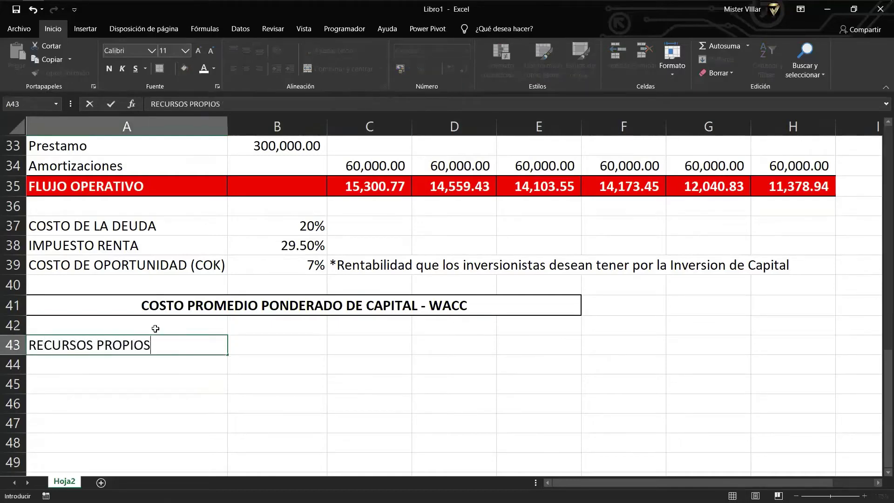
{"action": "key", "text": "ctrl+Return"}
{"action": "key", "text": "Right"}
{"action": "type", "text": "20"}
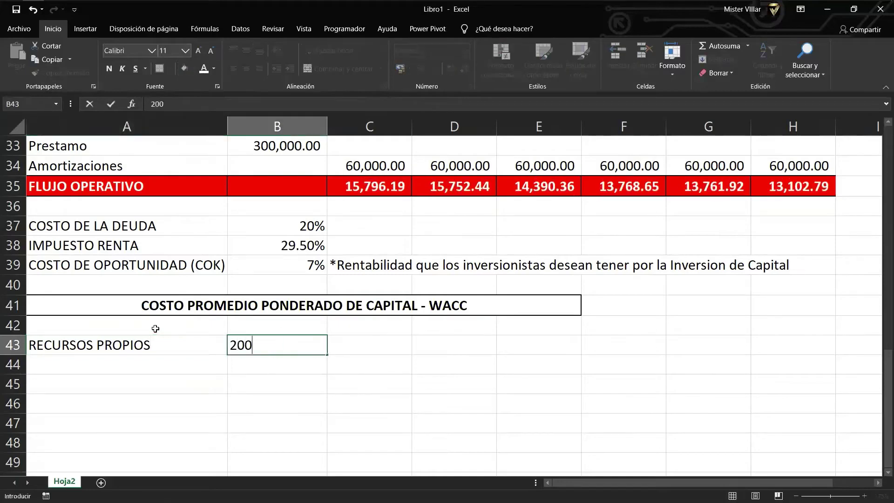
{"action": "type", "text": "0000"}
{"action": "key", "text": "Return"}
{"action": "key", "text": "Up"}
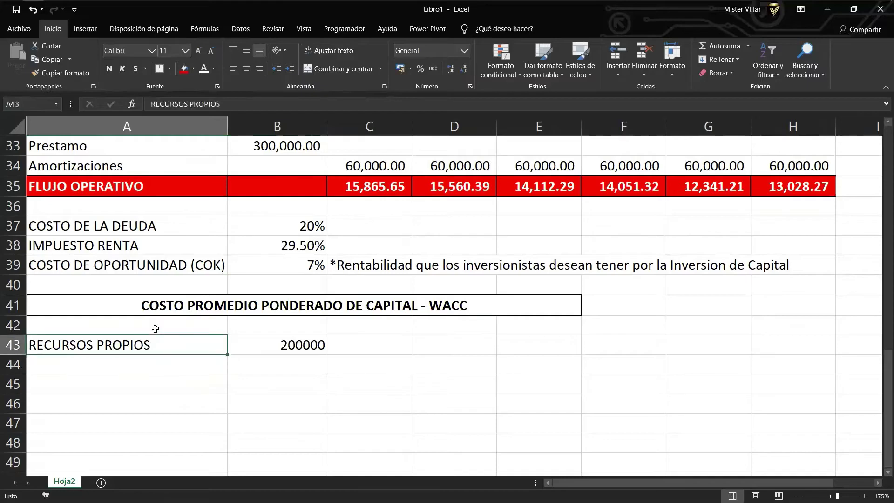
{"action": "key", "text": "Down"}
{"action": "key", "text": "Up"}
{"action": "key", "text": "Right"}
{"action": "key", "text": "Up"}
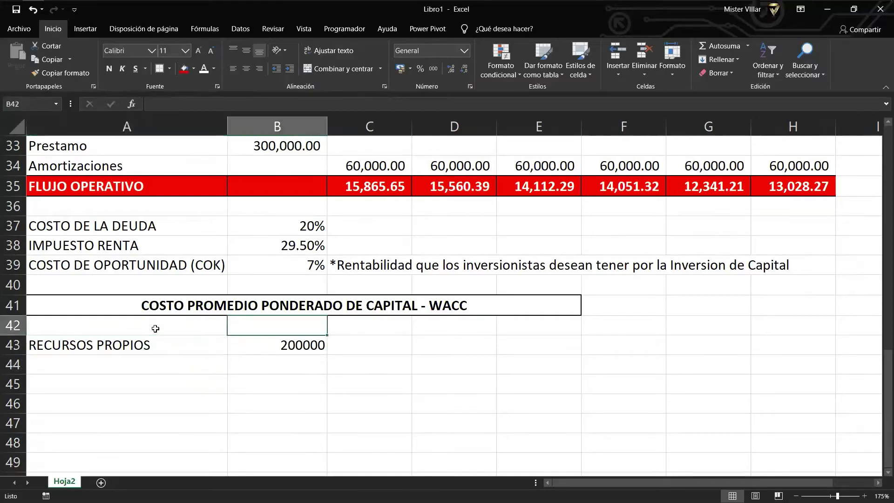
{"action": "type", "text": "monto"}
{"action": "key", "text": "BackSpace"}
{"action": "key", "text": "BackSpace"}
{"action": "key", "text": "BackSpace"}
{"action": "key", "text": "BackSpace"}
{"action": "key", "text": "BackSpace"}
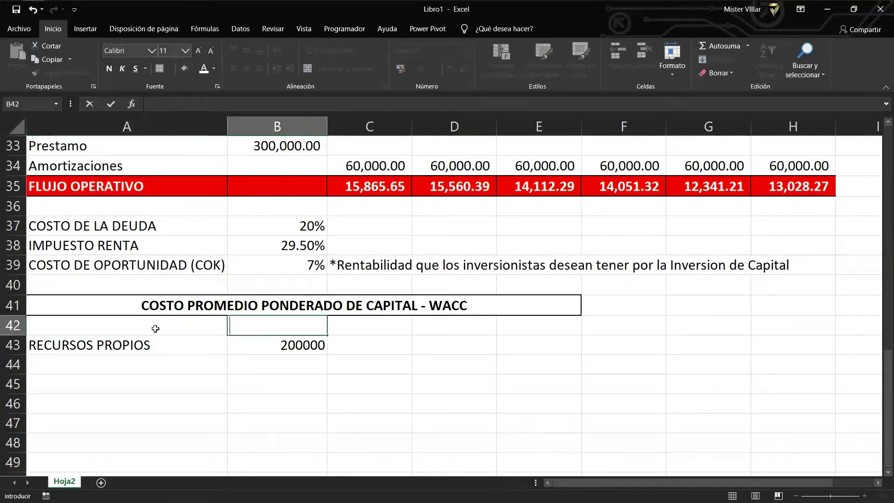
{"action": "type", "text": "MONTO"}
{"action": "key", "text": "Right"}
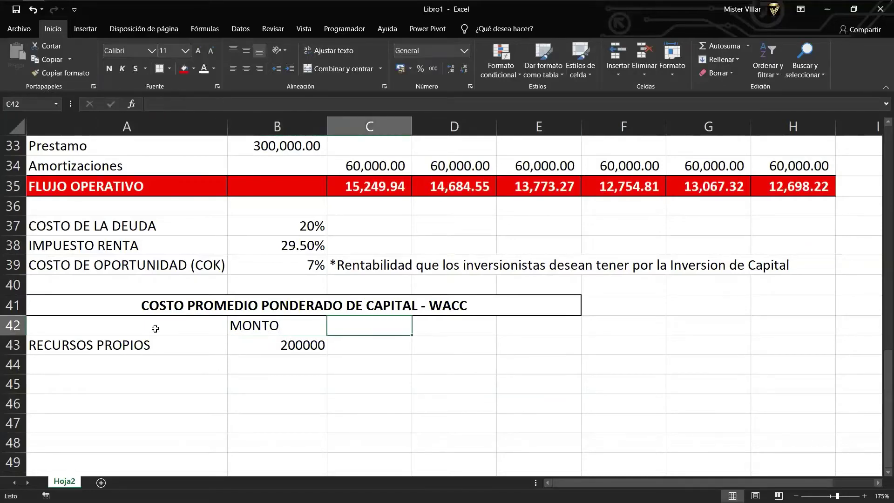
Enter OBLIGACION FINANCIERA in A44 with an amount of 100000 in B44.
{"action": "key", "text": "Down"}
{"action": "key", "text": "Home"}
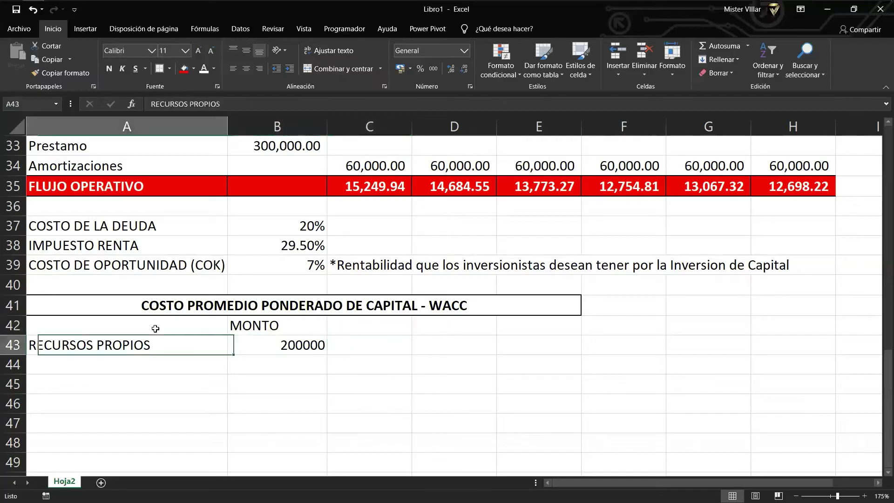
{"action": "key", "text": "Down"}
{"action": "type", "text": "OBLIG"}
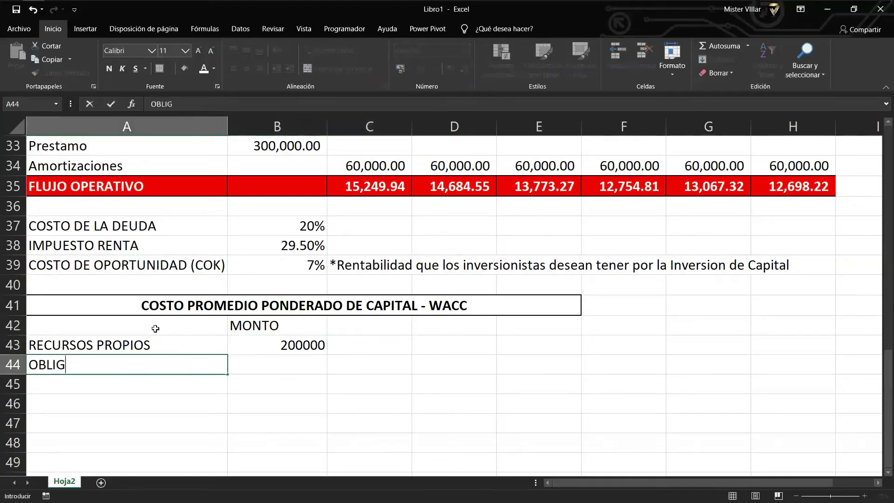
{"action": "type", "text": "ACION FINANCIERA"}
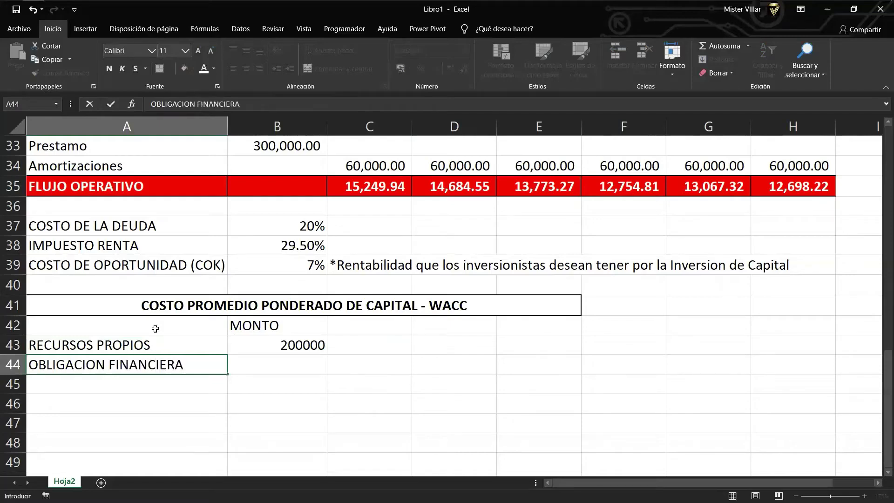
{"action": "key", "text": "Tab"}
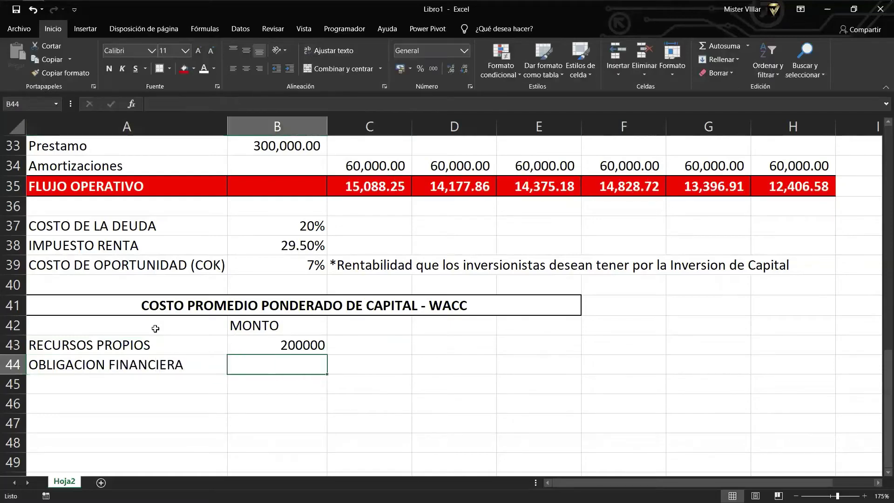
{"action": "type", "text": "1"}
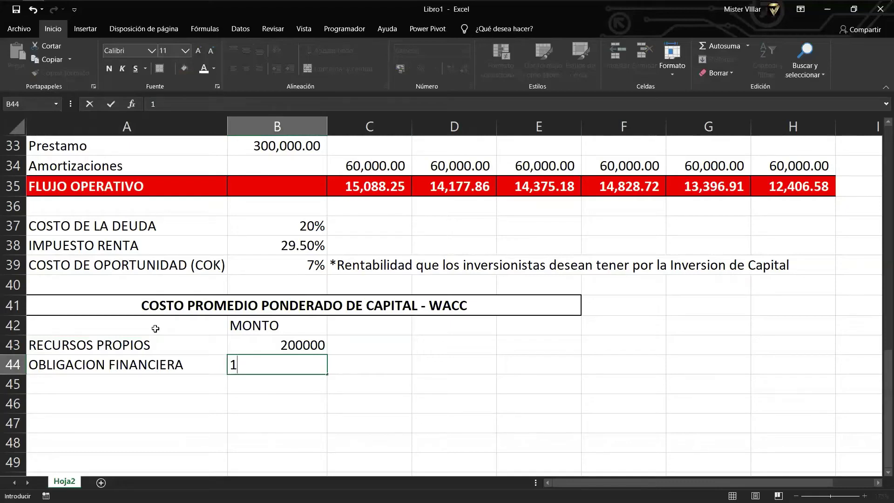
{"action": "type", "text": "00000"}
{"action": "key", "text": "Return"}
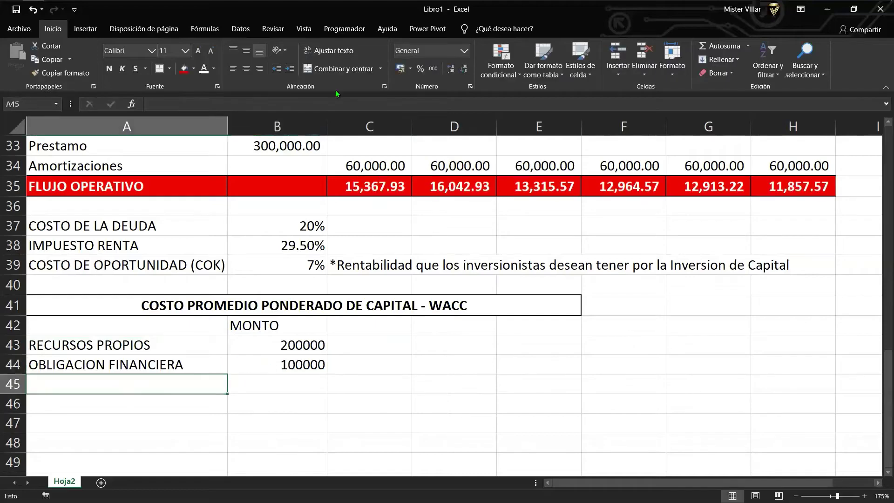
Format the amounts in B43:B44 as S/ accounting currency.
{"action": "left_click_drag", "start_coordinate": [289, 345], "coordinate": [295, 365]}
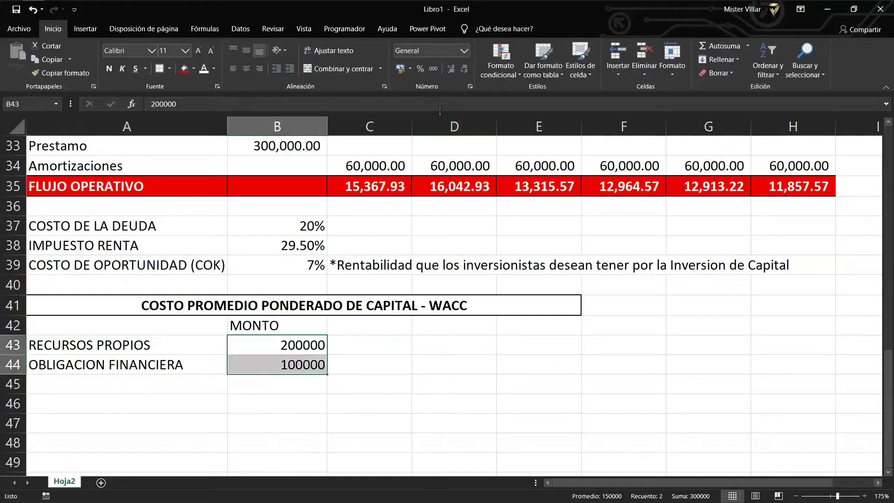
{"action": "left_click", "coordinate": [400, 69]}
{"action": "left_click", "coordinate": [373, 350]}
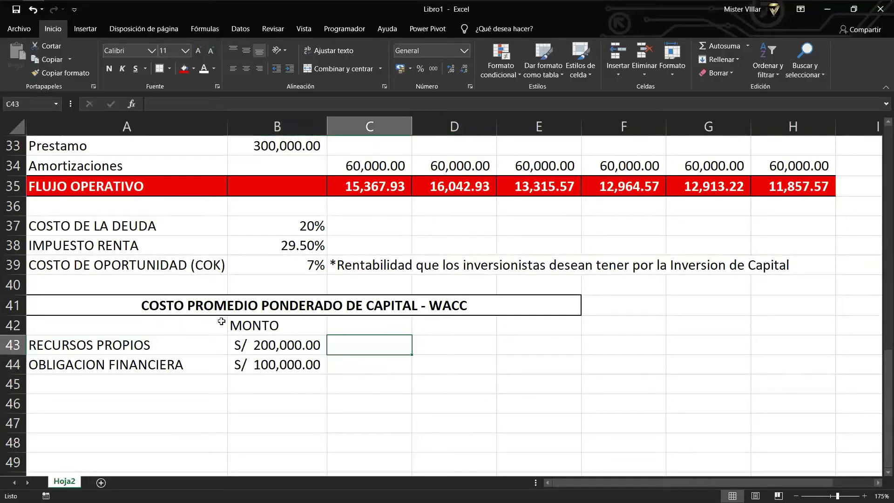
Apply all borders to the WACC table range A42:E44.
{"action": "left_click_drag", "start_coordinate": [188, 339], "coordinate": [280, 365]}
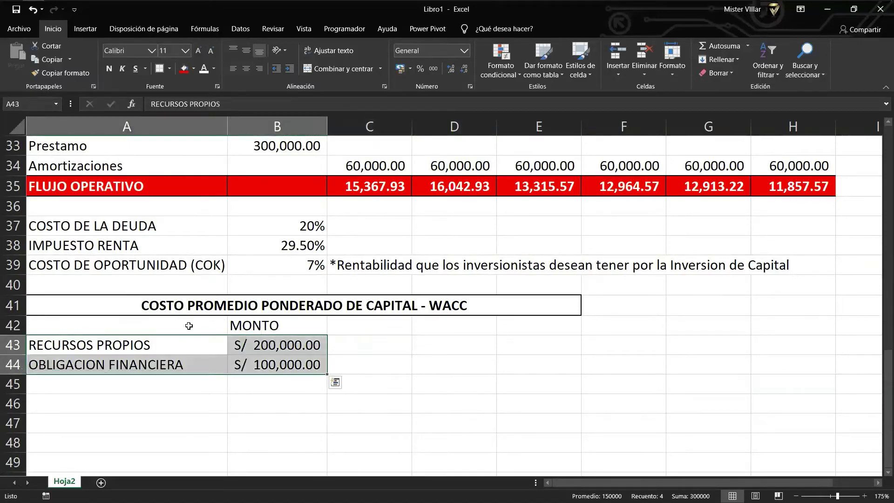
{"action": "left_click_drag", "start_coordinate": [190, 321], "coordinate": [525, 361]}
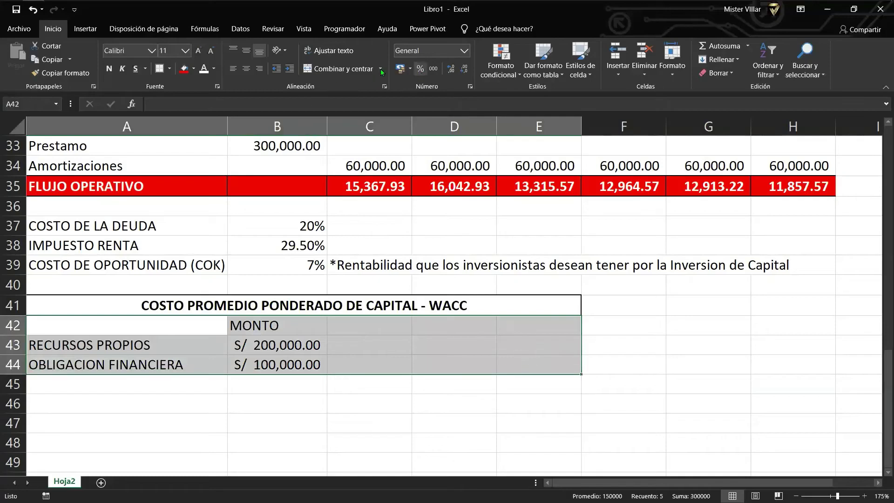
{"action": "left_click", "coordinate": [169, 68]}
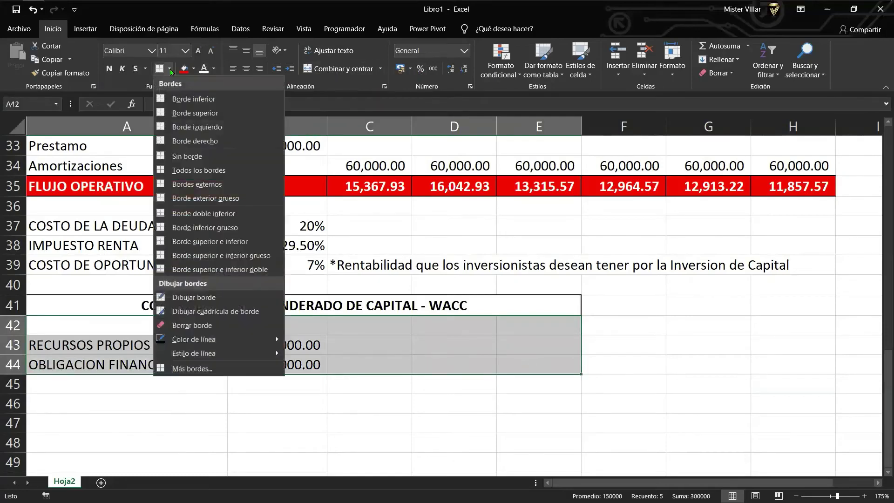
{"action": "left_click", "coordinate": [233, 162]}
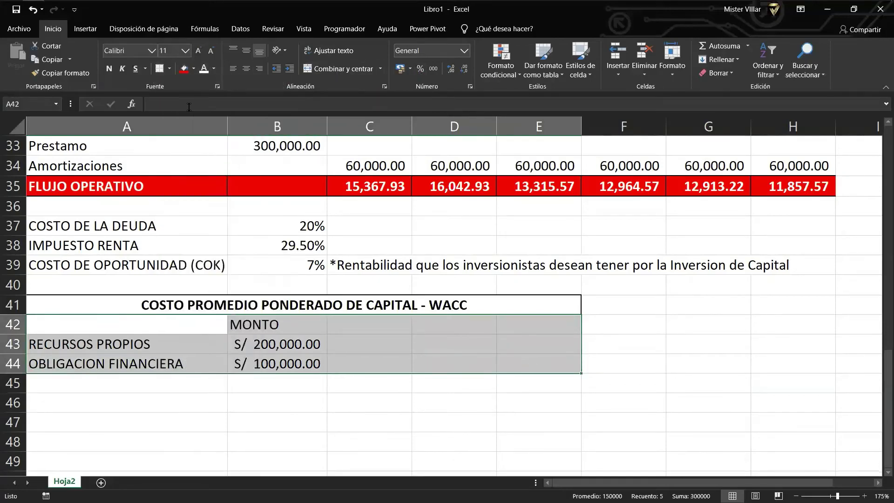
{"action": "left_click", "coordinate": [169, 69]}
{"action": "left_click", "coordinate": [211, 173]}
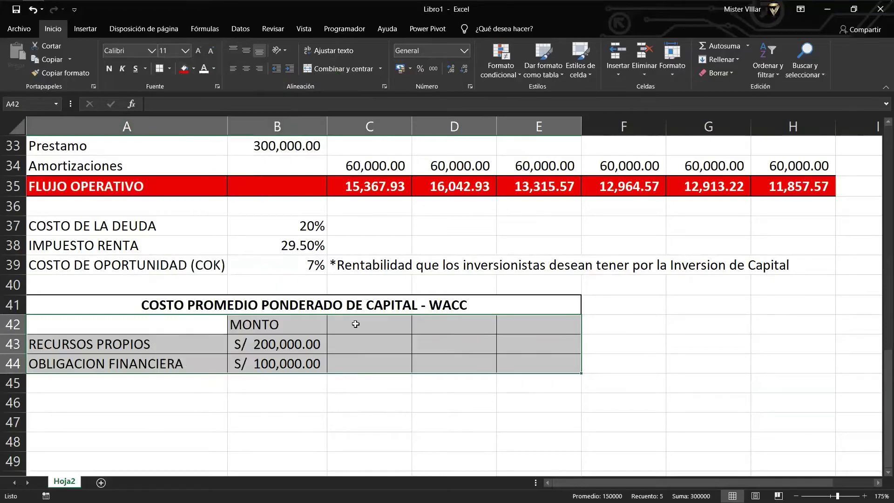
{"action": "left_click", "coordinate": [359, 364]}
{"action": "left_click", "coordinate": [368, 382]}
Center and bold the header row B42:E42.
{"action": "left_click", "coordinate": [275, 323]}
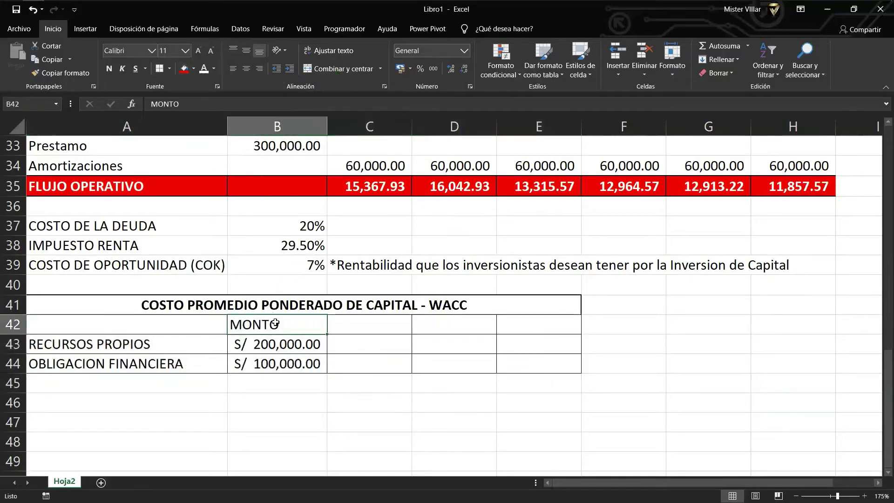
{"action": "left_click_drag", "start_coordinate": [291, 319], "coordinate": [535, 325]}
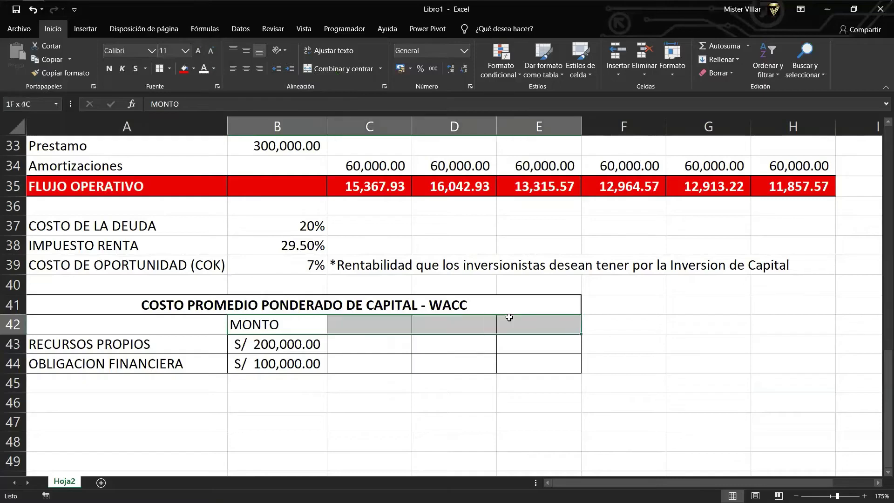
{"action": "left_click", "coordinate": [246, 68]}
{"action": "left_click", "coordinate": [109, 69]}
{"action": "left_click", "coordinate": [387, 327]}
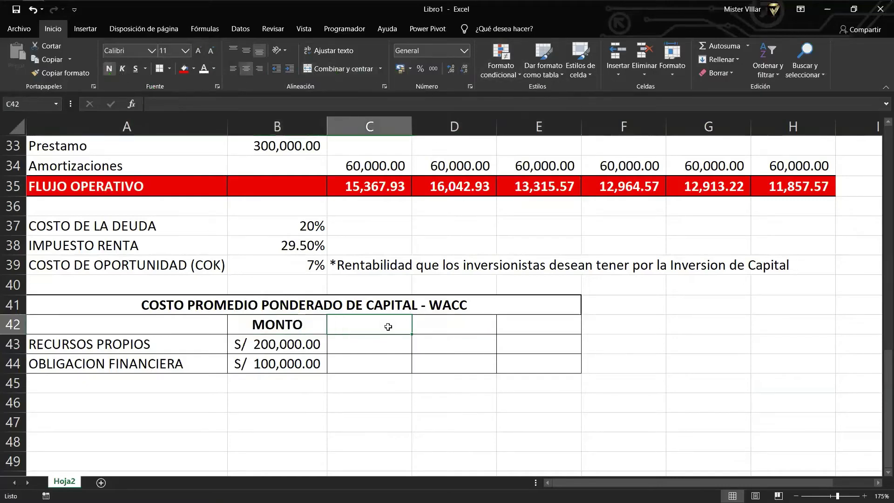
Add a MEZCLA DE K header in C42 and an INVERSION TOTAL label in A45.
{"action": "type", "text": "MEZC"}
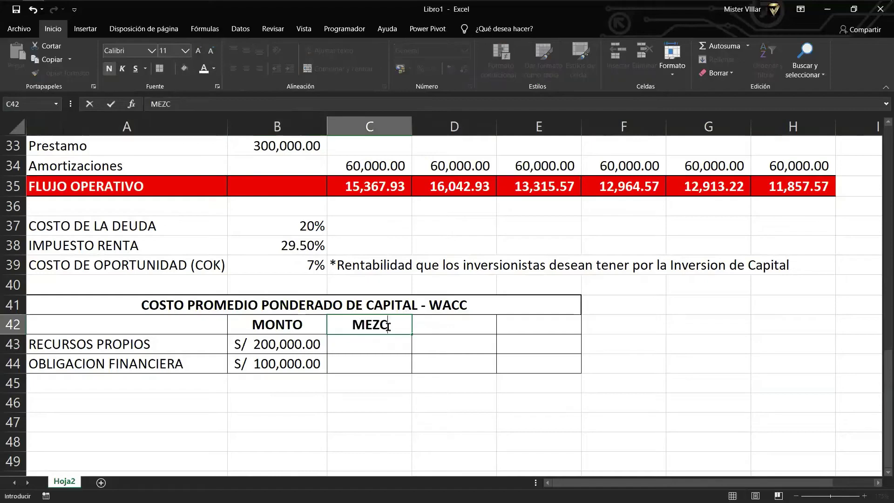
{"action": "type", "text": "LA DE K"}
{"action": "key", "text": "Tab"}
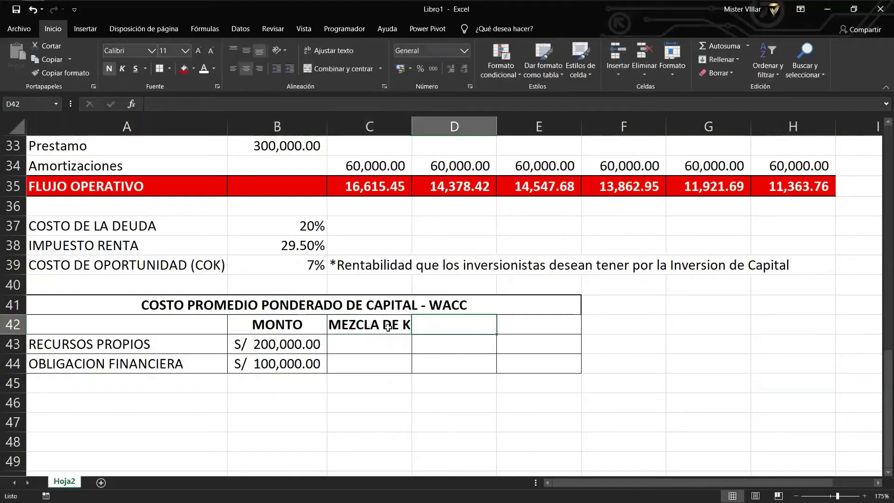
{"action": "left_click", "coordinate": [363, 344]}
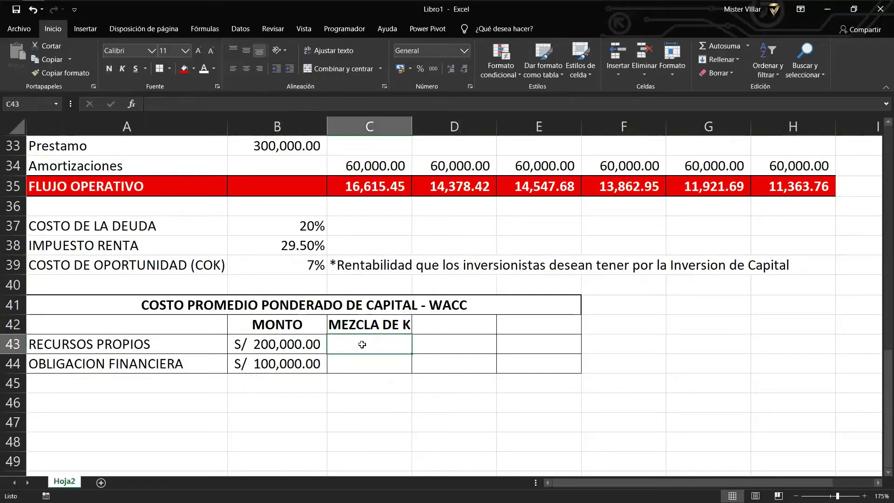
{"action": "key", "text": "Down"}
{"action": "key", "text": "Down"}
{"action": "key", "text": "Left"}
{"action": "key", "text": "Left"}
{"action": "type", "text": "I"}
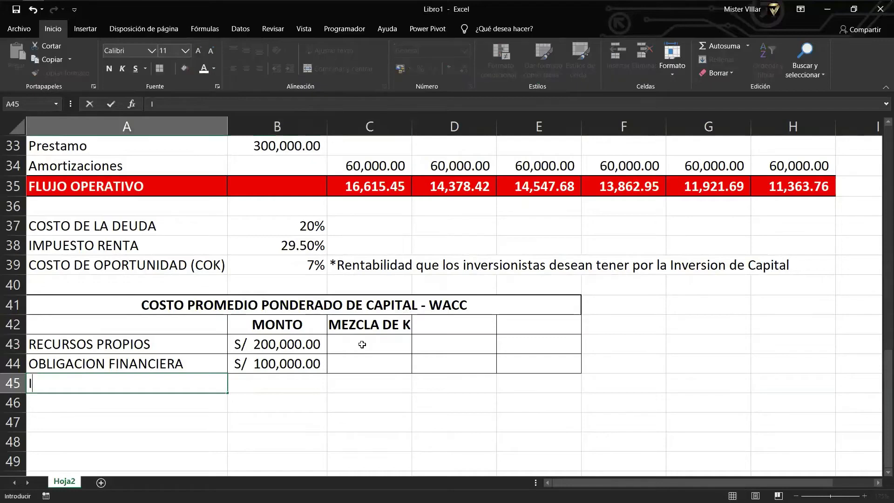
{"action": "type", "text": "NVERSION TOTAL"}
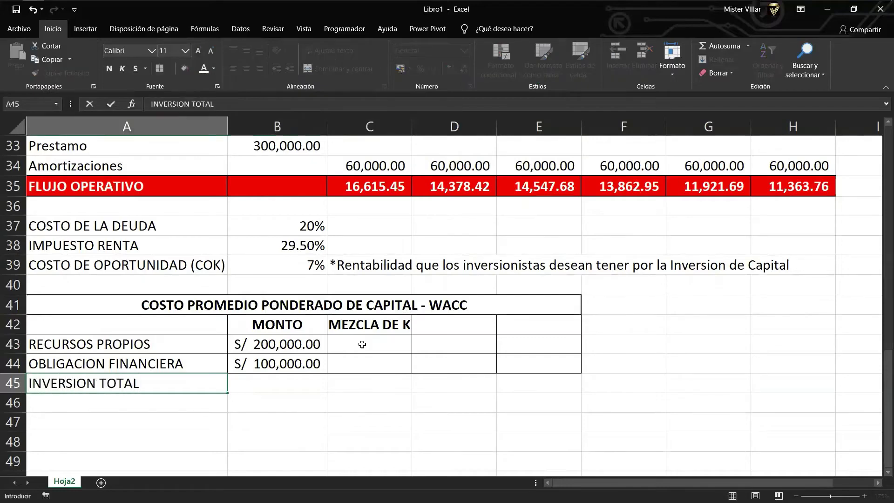
{"action": "key", "text": "ctrl+Return"}
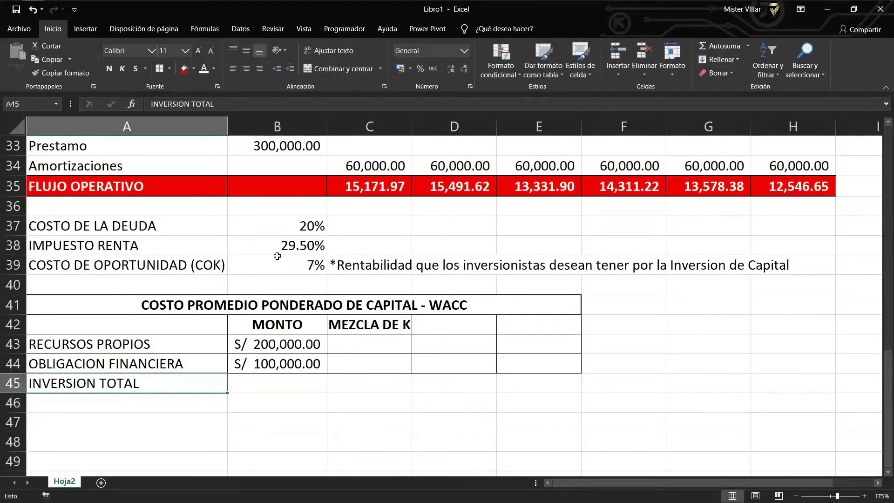
Give the INVERSION TOTAL row A45:C45 a black fill with bold white text.
{"action": "left_click_drag", "start_coordinate": [187, 379], "coordinate": [367, 383]}
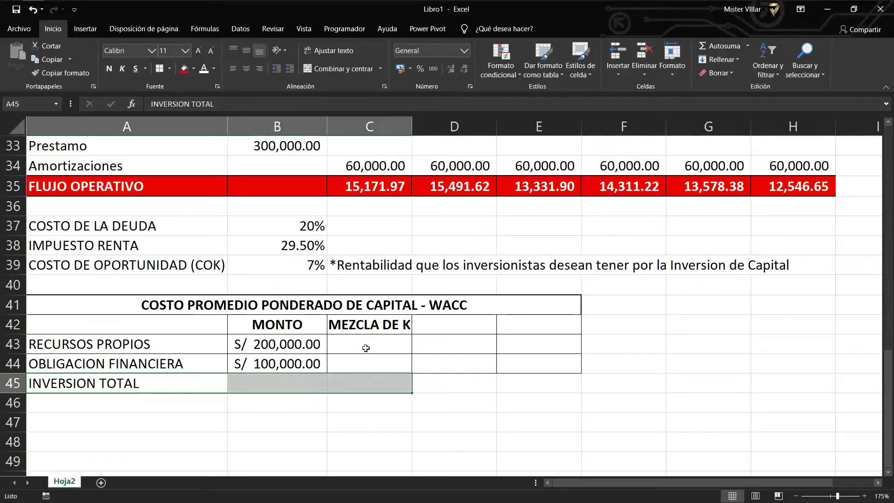
{"action": "left_click", "coordinate": [193, 70]}
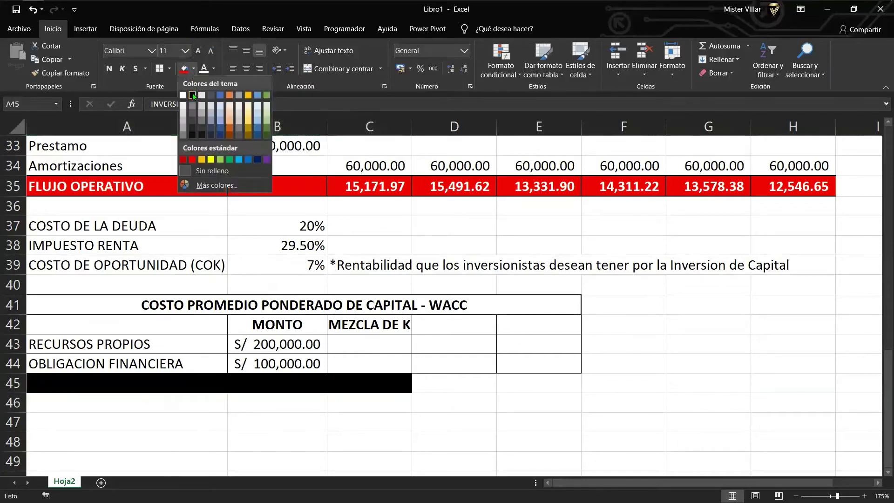
{"action": "left_click", "coordinate": [197, 95]}
{"action": "left_click", "coordinate": [204, 70]}
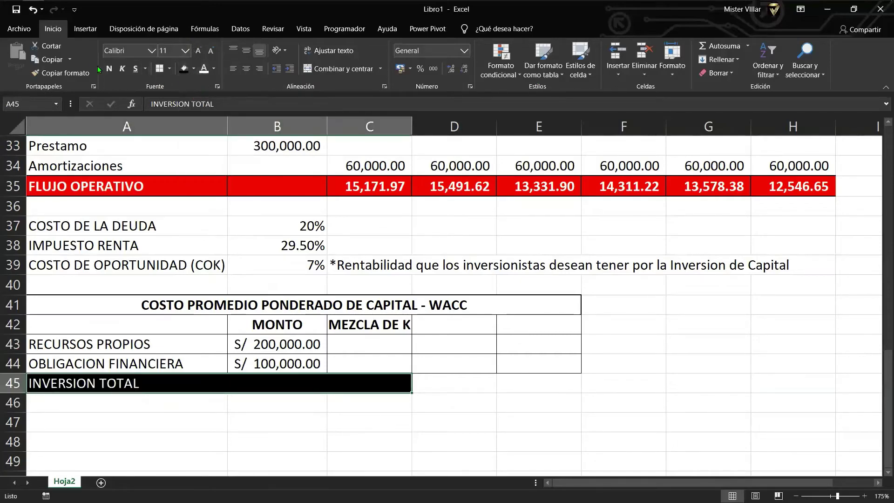
{"action": "left_click", "coordinate": [109, 69]}
{"action": "left_click", "coordinate": [314, 386]}
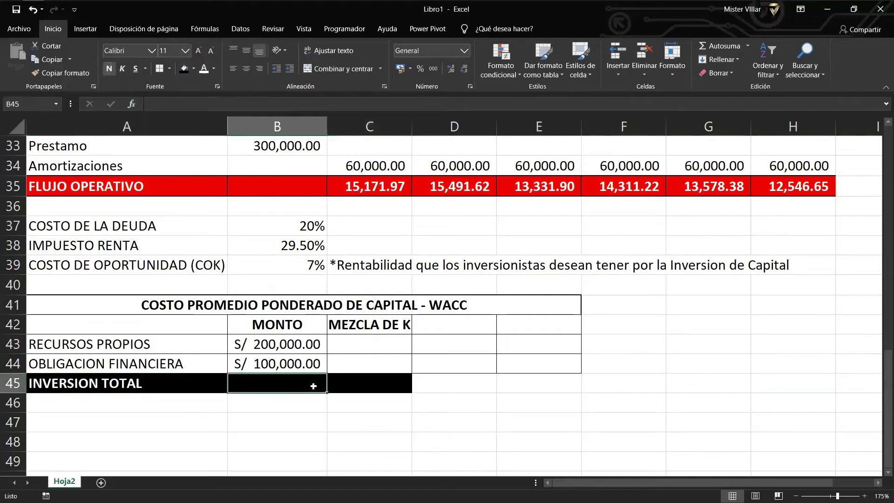
Total the two funding amounts in B45 with =+B43+B44.
{"action": "type", "text": "+"}
{"action": "key", "text": "Up"}
{"action": "key", "text": "Up"}
{"action": "type", "text": "+"}
{"action": "key", "text": "Up"}
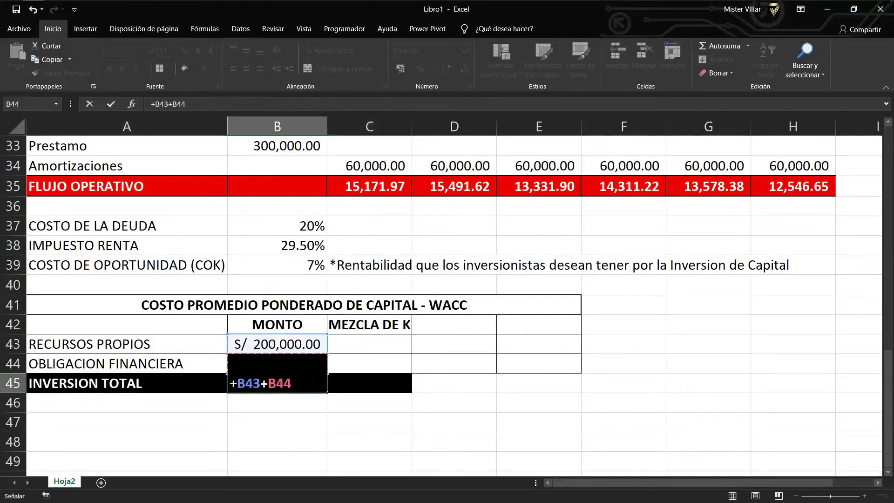
{"action": "key", "text": "Return"}
Calculate the own-resources share in C43 as =+B43/B45.
{"action": "key", "text": "Up"}
{"action": "key", "text": "Right"}
{"action": "key", "text": "Up"}
{"action": "key", "text": "Up"}
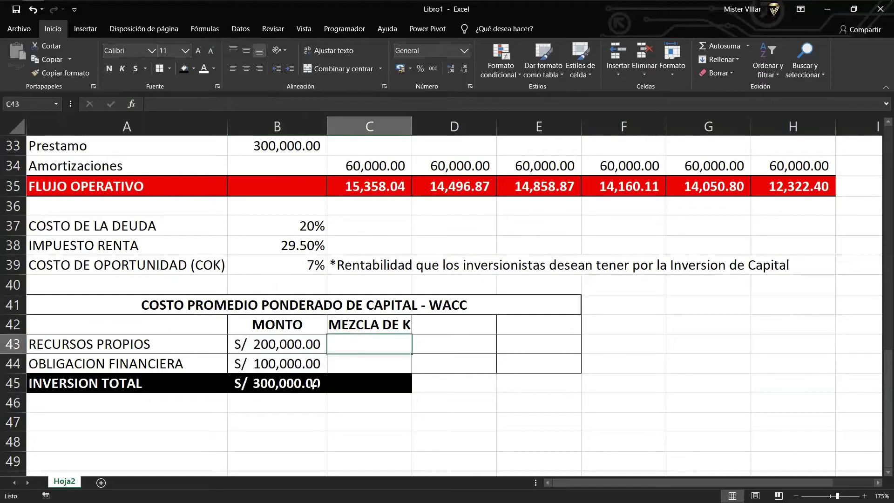
{"action": "type", "text": "+"}
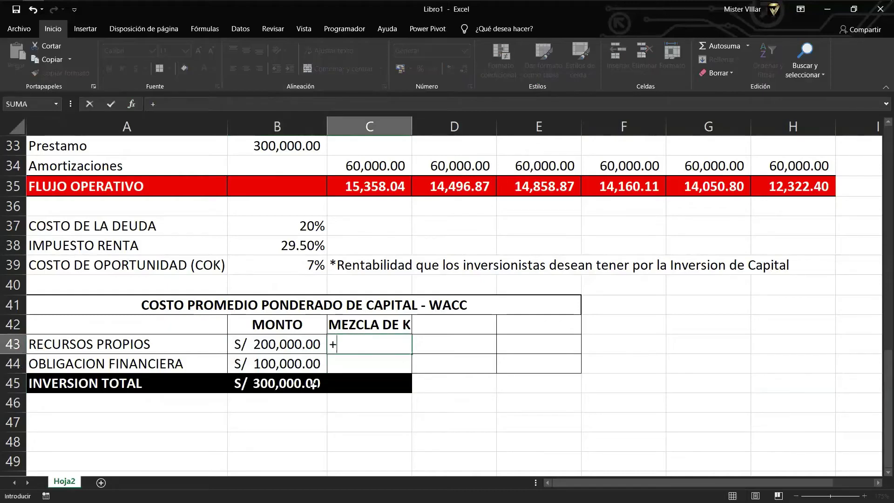
{"action": "key", "text": "Left"}
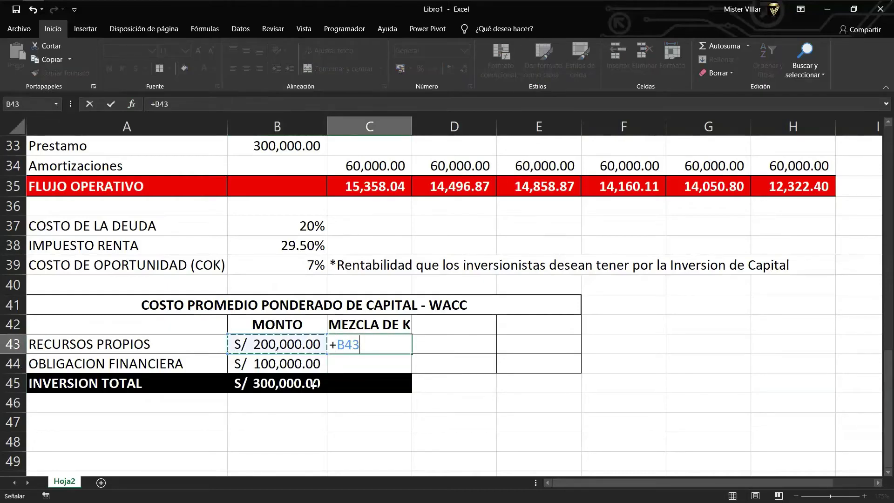
{"action": "type", "text": "/"}
{"action": "key", "text": "Down"}
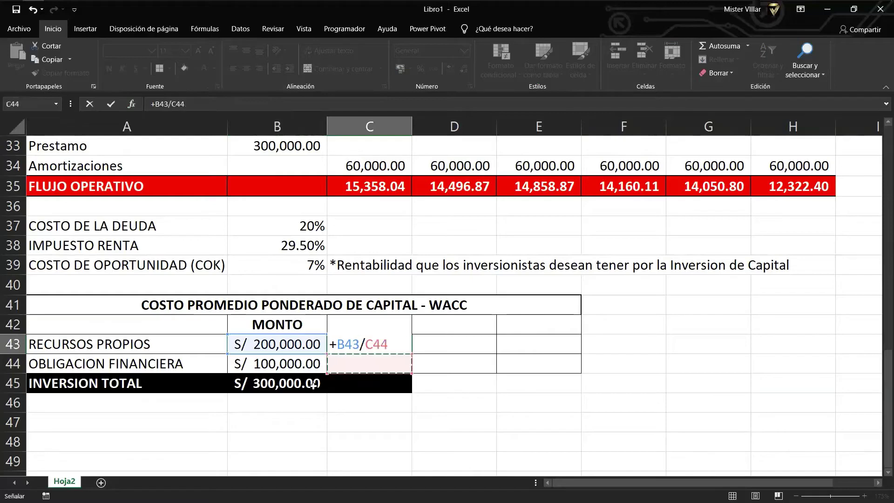
{"action": "key", "text": "Left"}
{"action": "key", "text": "Down"}
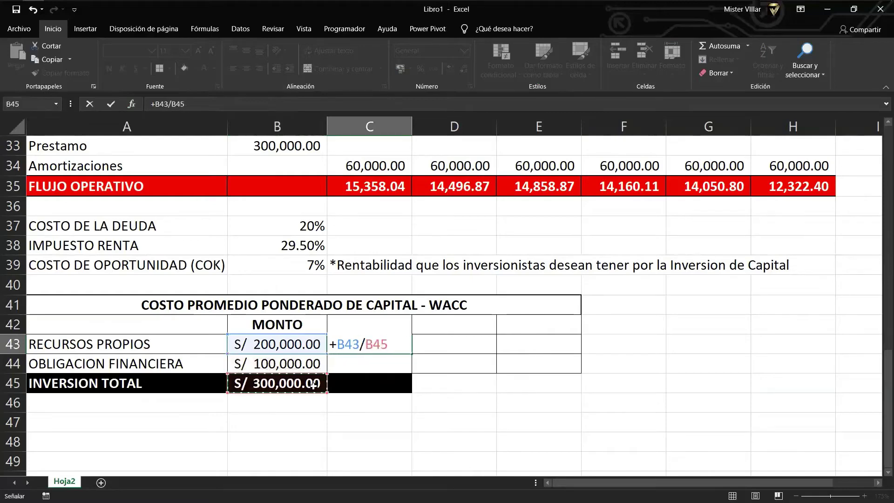
{"action": "key", "text": "Return"}
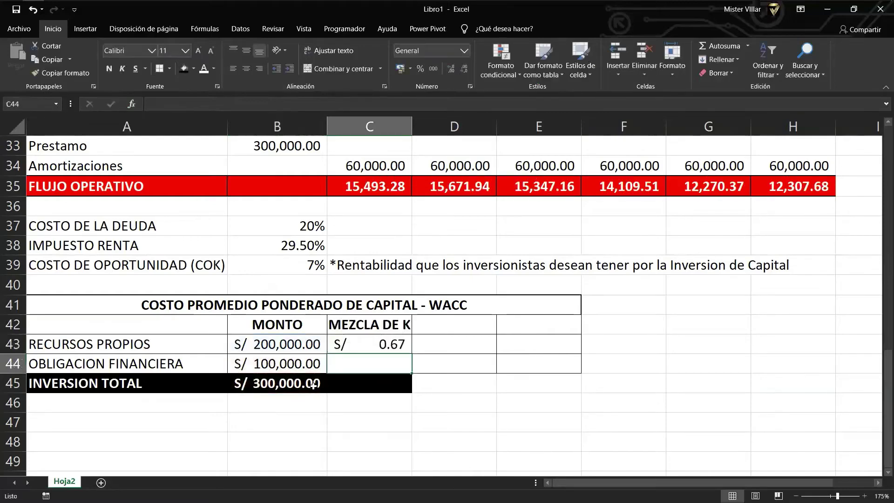
Calculate the debt share in C44 as =+B44/B45.
{"action": "type", "text": "+"}
{"action": "key", "text": "Left"}
{"action": "type", "text": "/"}
{"action": "key", "text": "Left"}
{"action": "key", "text": "Down"}
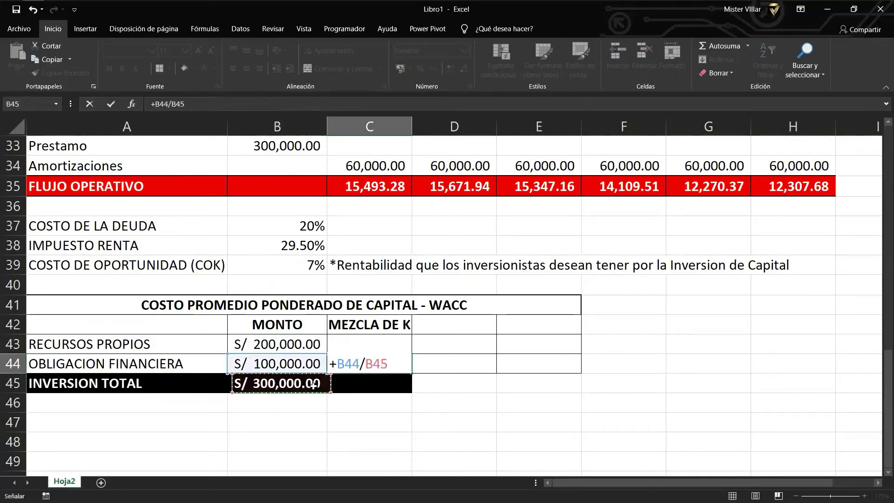
{"action": "key", "text": "Return"}
{"action": "key", "text": "Up"}
{"action": "key", "text": "Up"}
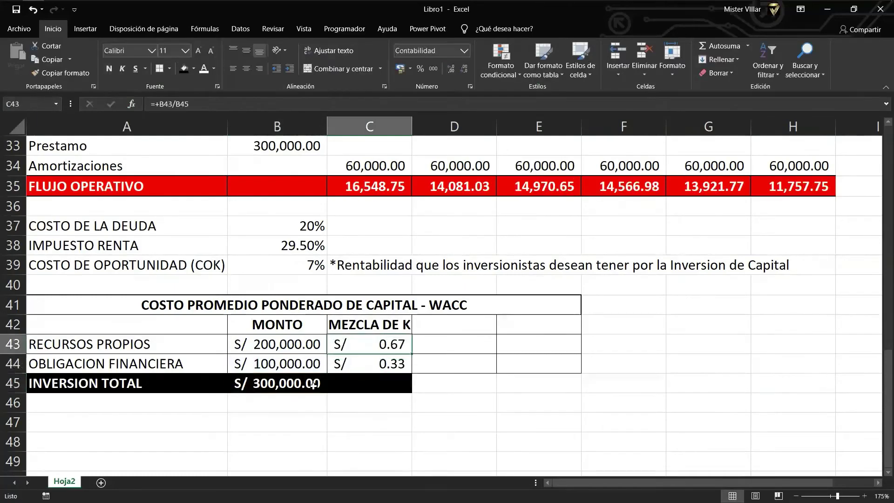
{"action": "key", "text": "shift+Down"}
Show C43:C44 as 67% and 33%, autosum them to 100% in C45, and widen column C.
{"action": "left_click", "coordinate": [421, 69]}
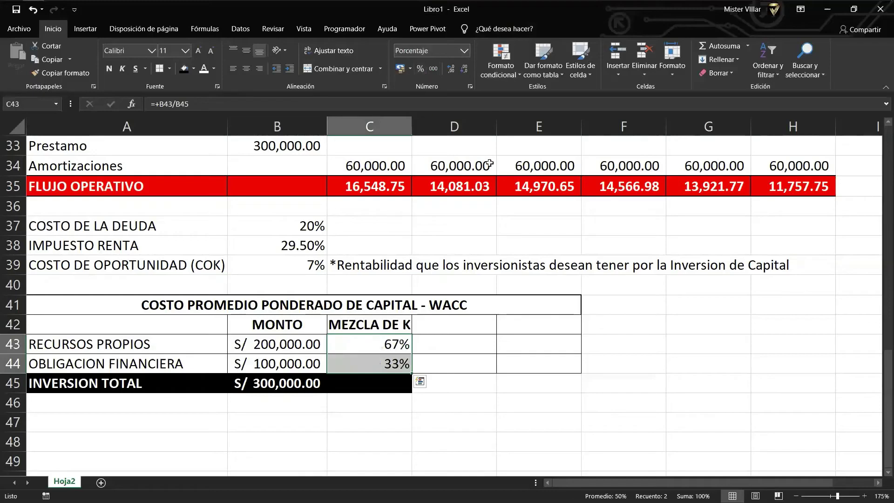
{"action": "left_click", "coordinate": [385, 387]}
{"action": "left_click", "coordinate": [717, 50]}
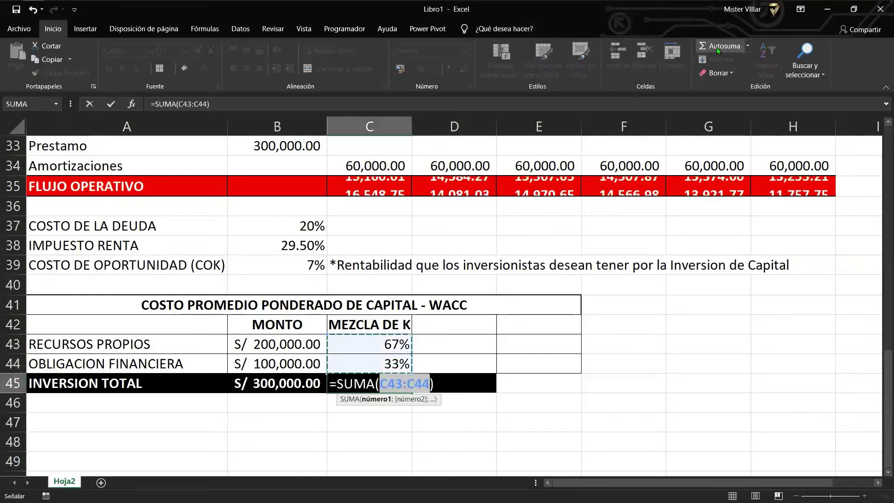
{"action": "key", "text": "Return"}
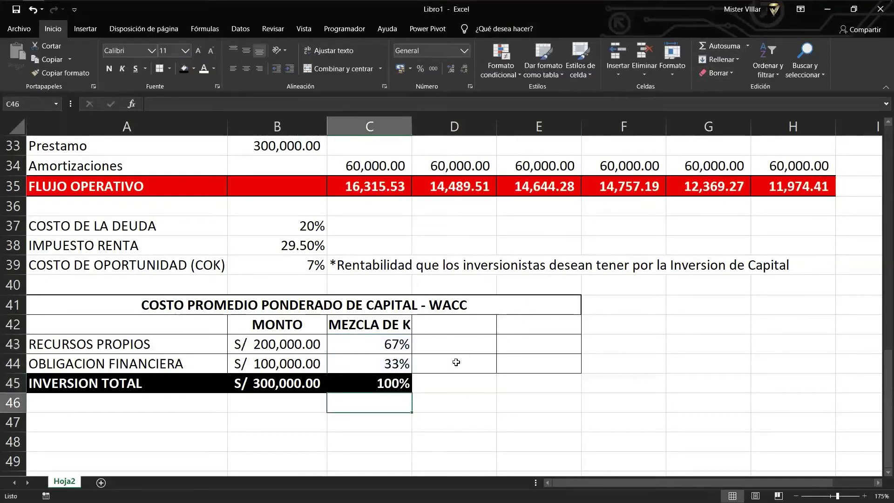
{"action": "left_click_drag", "start_coordinate": [412, 128], "coordinate": [416, 128]}
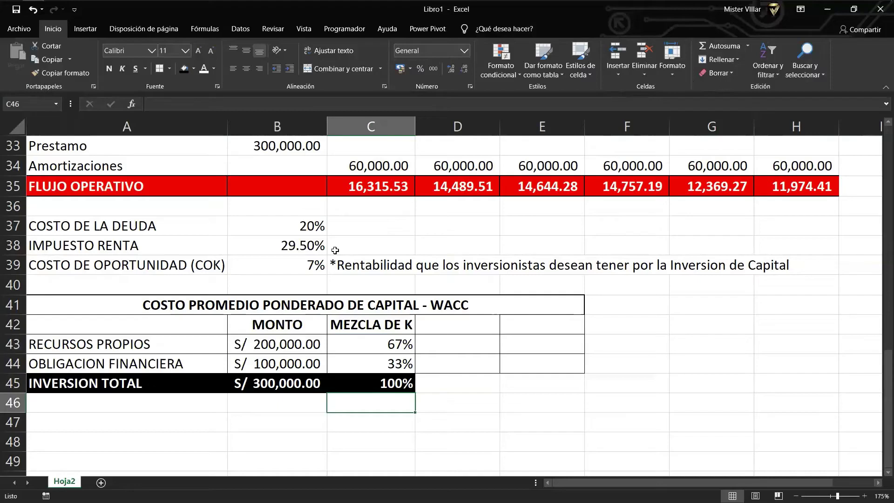
{"action": "key", "text": "Up"}
{"action": "key", "text": "Up"}
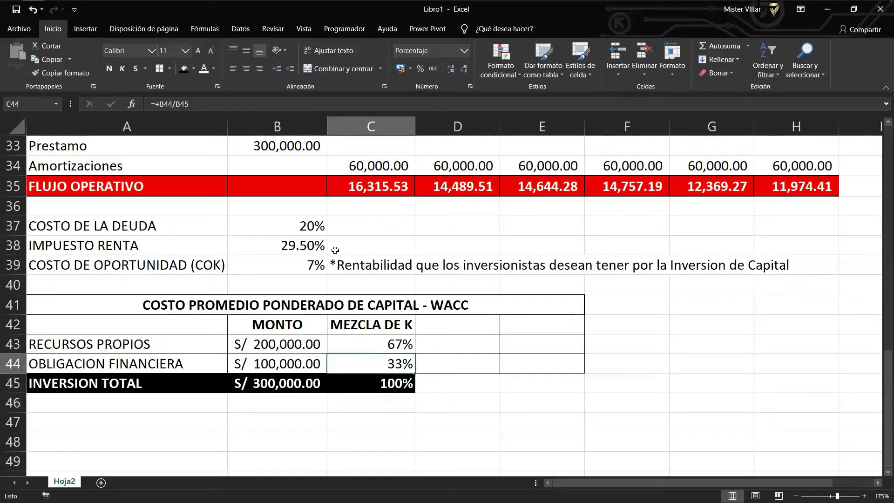
Add a COSTO header in D42 and set D43 to the 7% opportunity cost with =+B39.
{"action": "key", "text": "Right"}
{"action": "key", "text": "Up"}
{"action": "key", "text": "Up"}
{"action": "type", "text": "COSTO"}
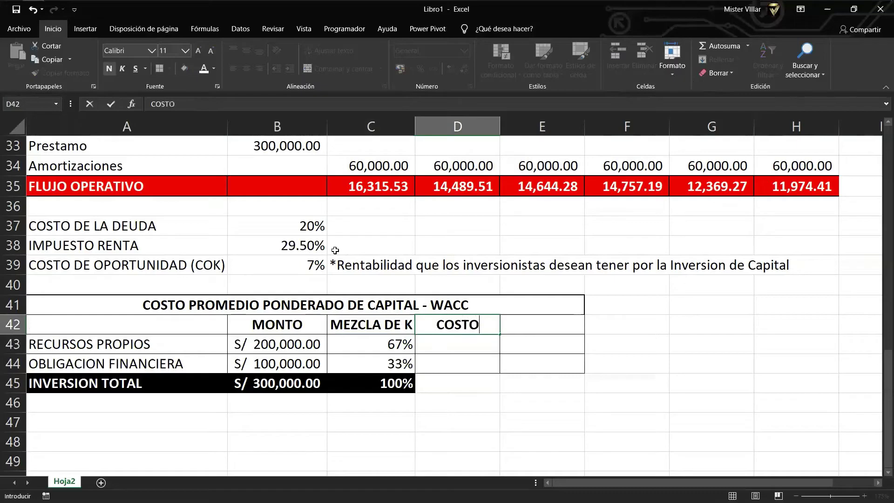
{"action": "key", "text": "Return"}
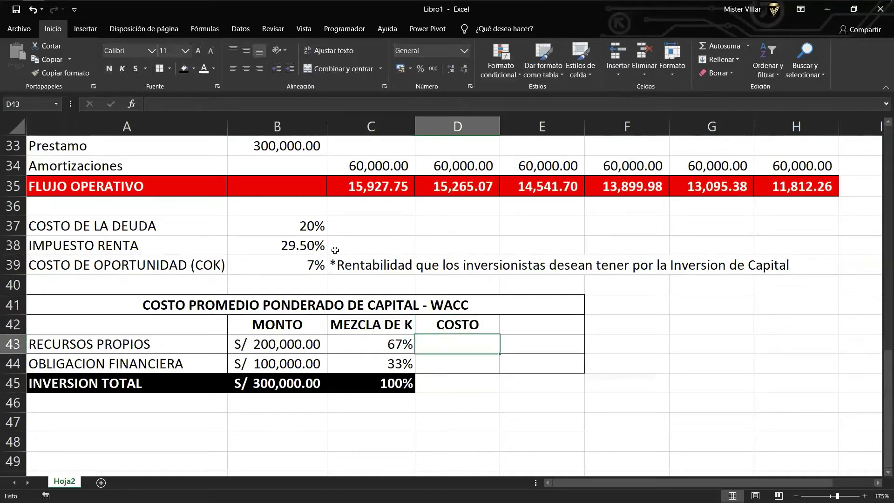
{"action": "type", "text": "+"}
{"action": "key", "text": "Left"}
{"action": "key", "text": "Up"}
{"action": "key", "text": "Up"}
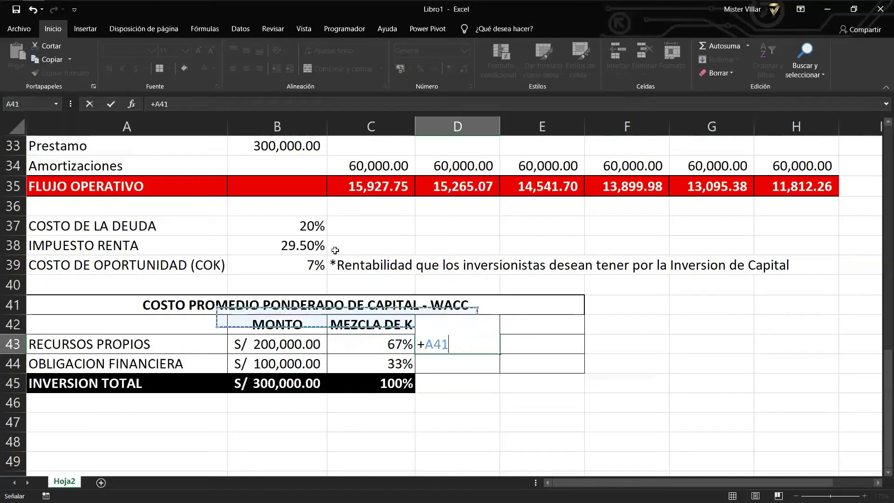
{"action": "key", "text": "Up"}
{"action": "key", "text": "Up"}
{"action": "key", "text": "Left"}
{"action": "key", "text": "Left"}
{"action": "key", "text": "Left"}
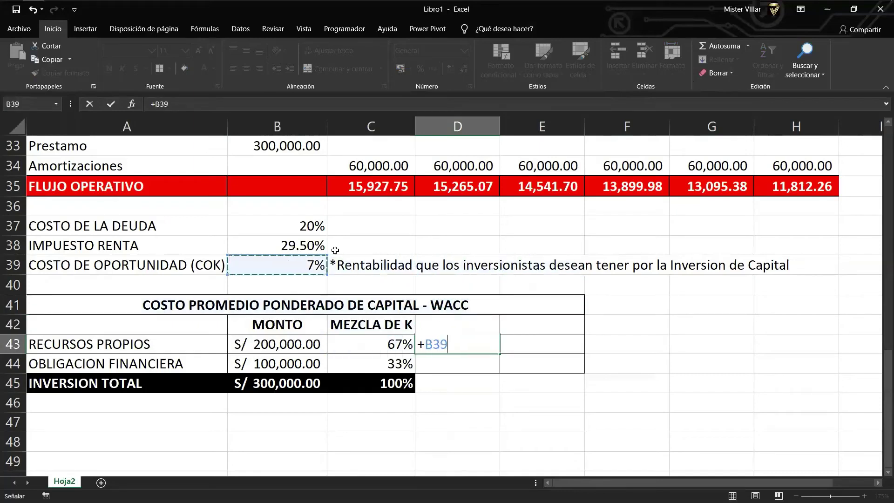
{"action": "key", "text": "Return"}
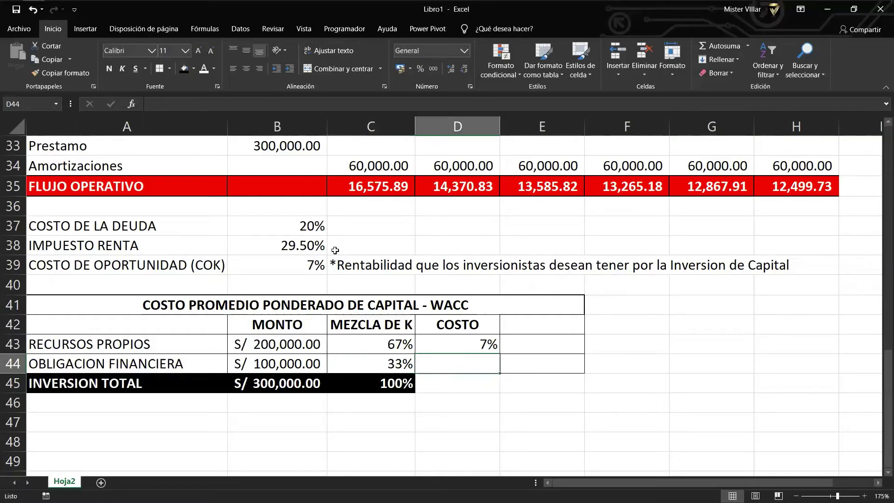
Enter the after-tax debt cost =B37*(1-B38) in D44 and format D43:D44 as whole percentages.
{"action": "type", "text": "="}
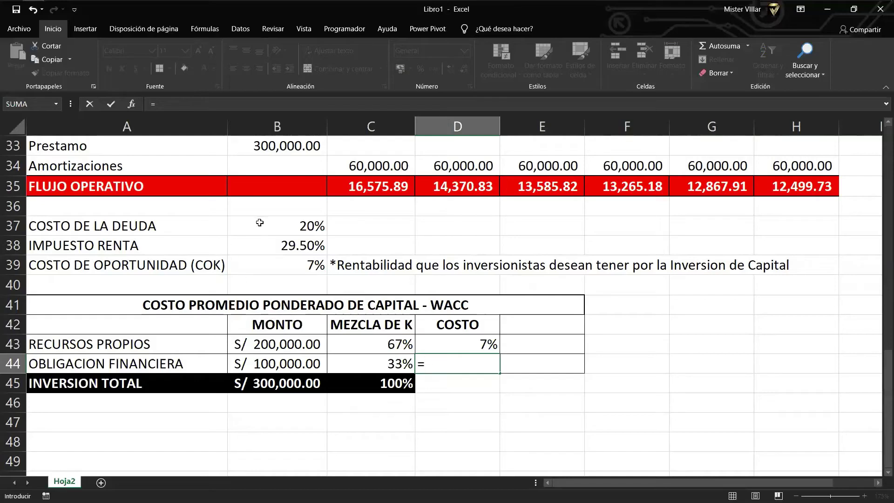
{"action": "left_click", "coordinate": [260, 223]}
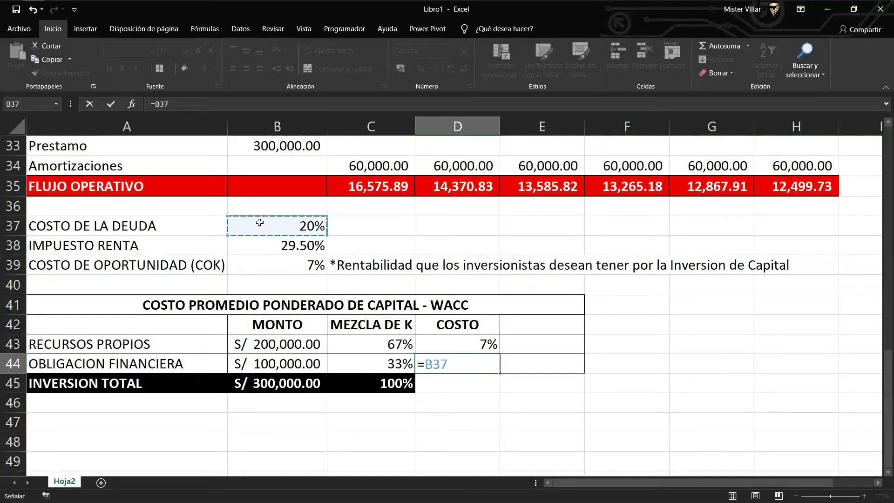
{"action": "type", "text": "*"}
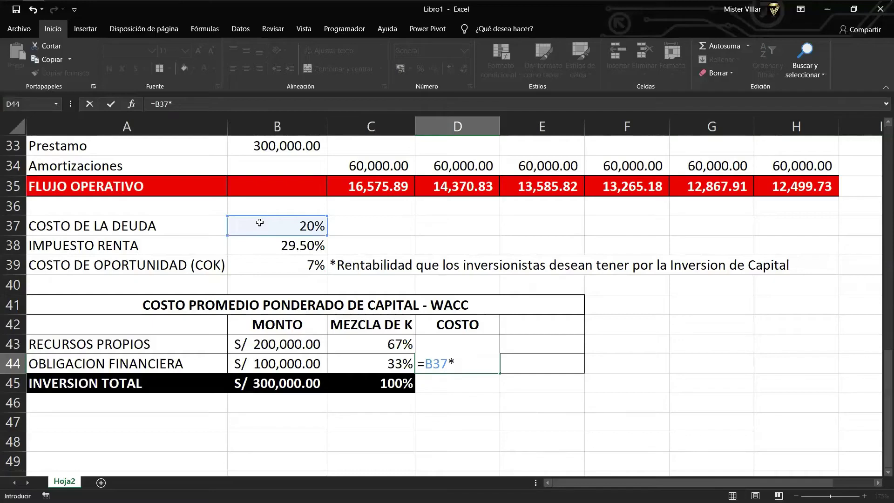
{"action": "type", "text": "(1-"}
{"action": "left_click", "coordinate": [288, 240]}
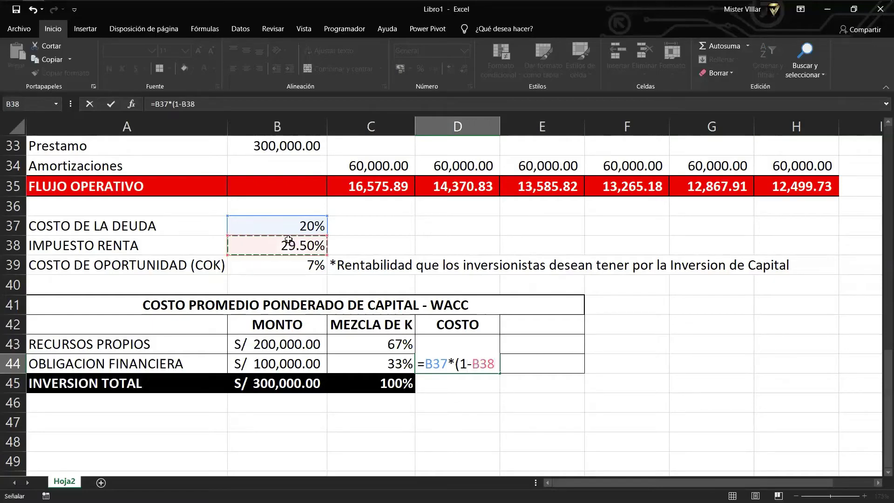
{"action": "type", "text": ")"}
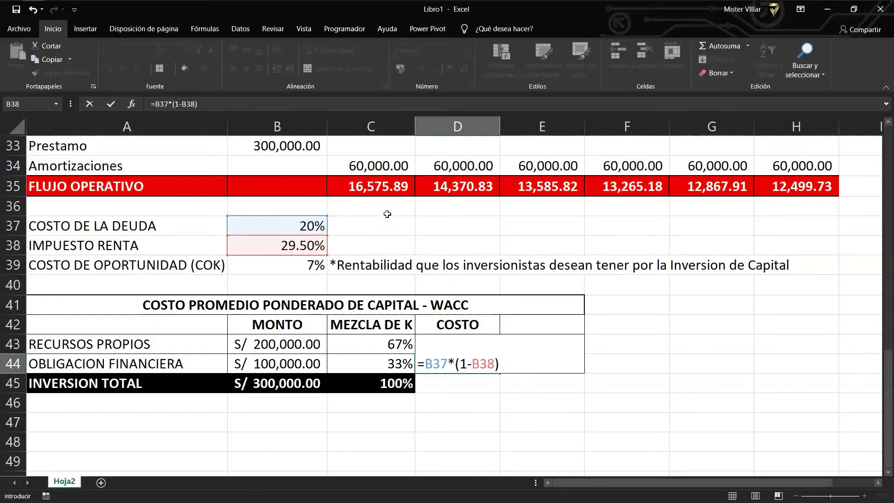
{"action": "key", "text": "Return"}
{"action": "key", "text": "Up"}
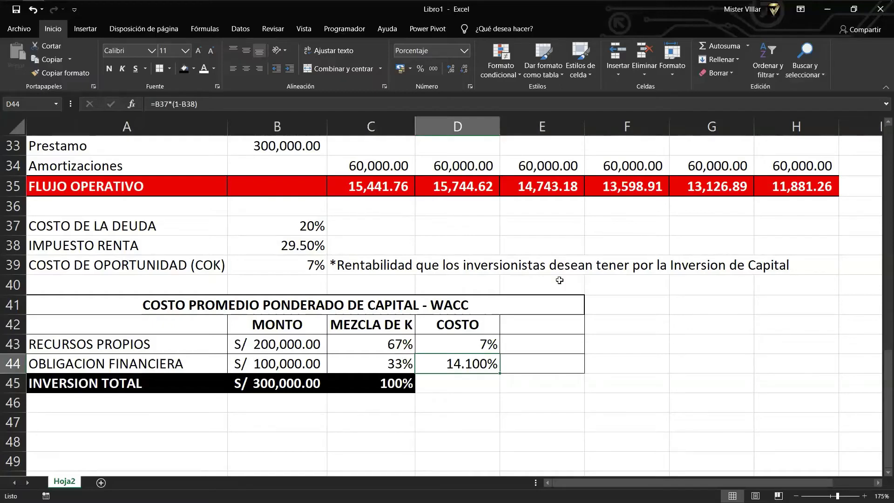
{"action": "left_click_drag", "start_coordinate": [462, 343], "coordinate": [467, 359]}
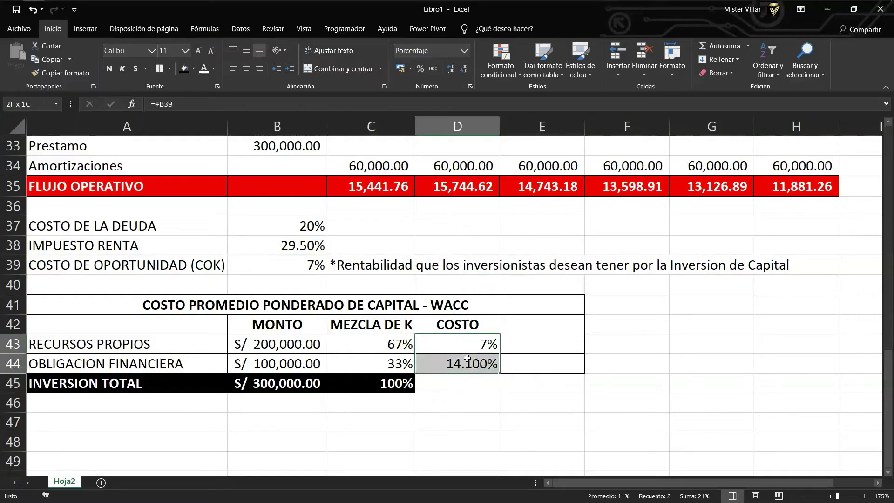
{"action": "left_click", "coordinate": [420, 68]}
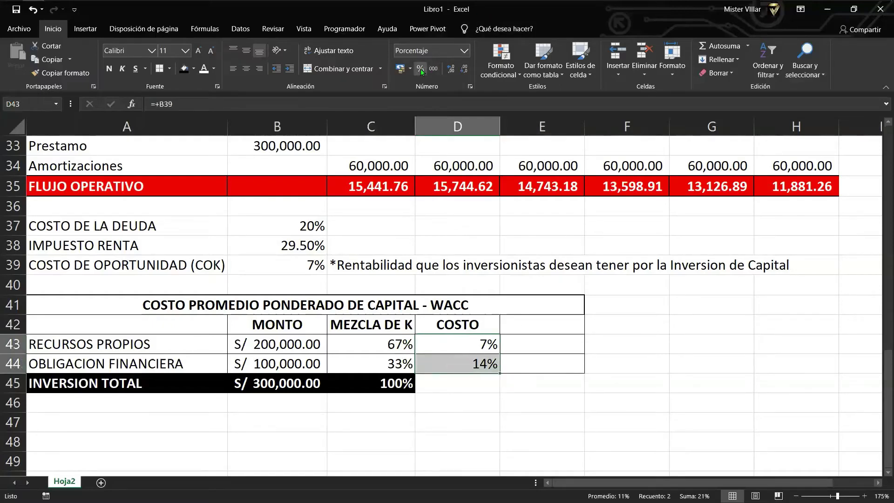
{"action": "left_click", "coordinate": [538, 347]}
Add a PONDERACION header in E42 and widen column E to fit it.
{"action": "left_click", "coordinate": [543, 323]}
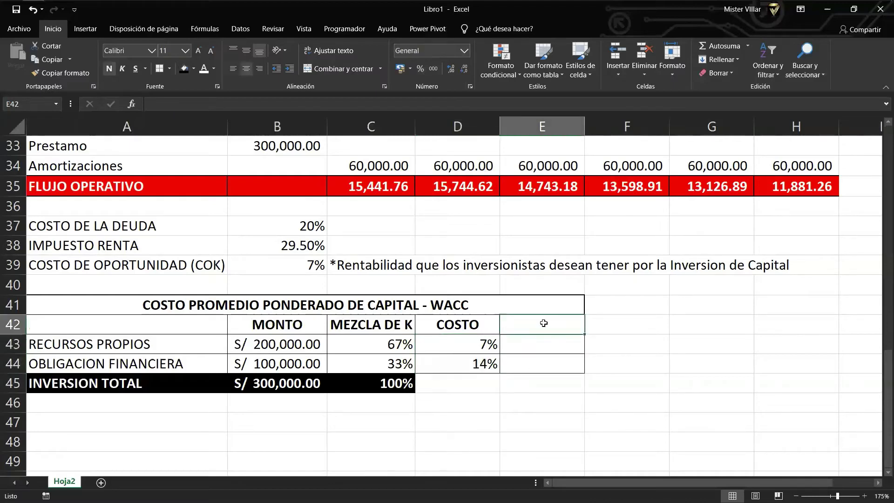
{"action": "type", "text": "PONDE"}
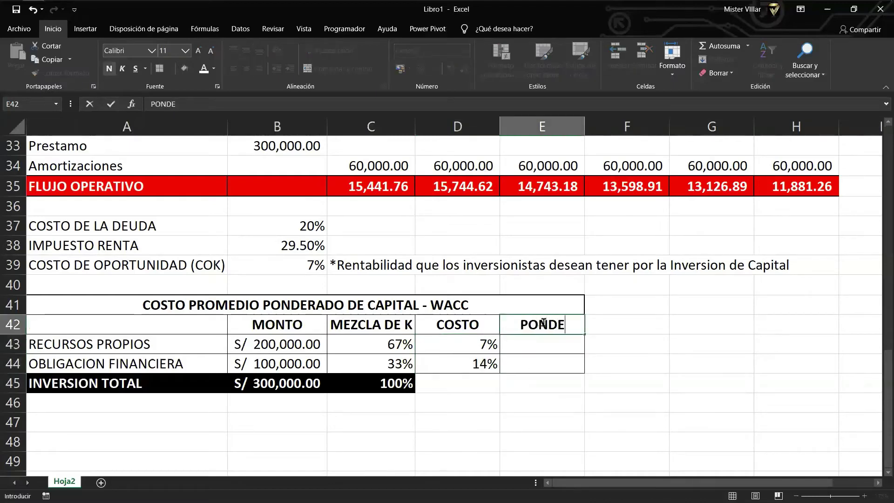
{"action": "type", "text": "RACION"}
{"action": "key", "text": "Return"}
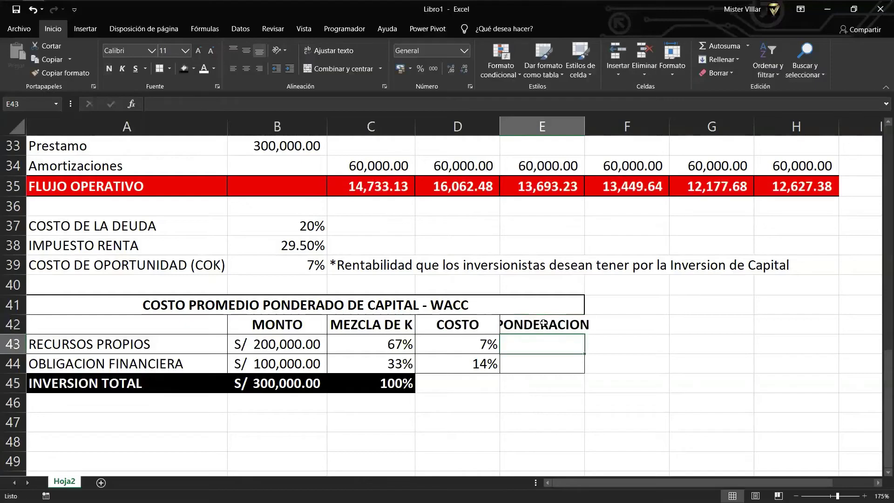
{"action": "left_click_drag", "start_coordinate": [584, 125], "coordinate": [603, 122]}
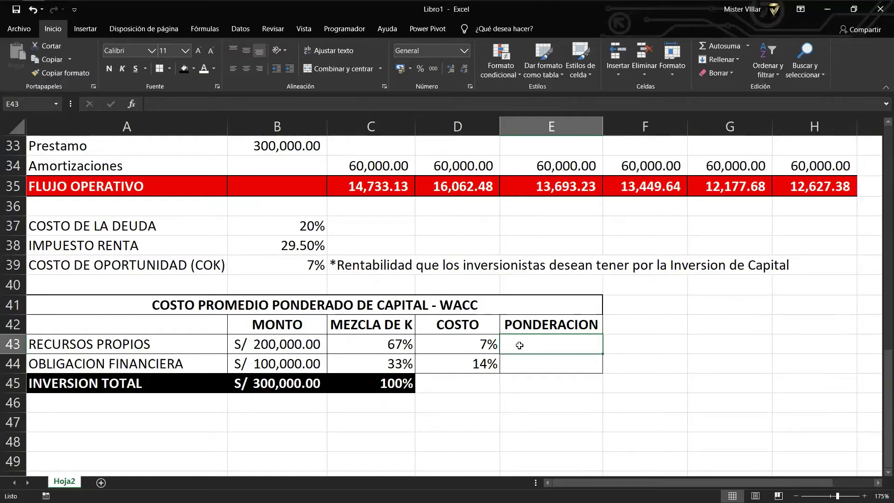
Enter =+C43*D43 in E43, fill it down to E44, and show as percentages with two decimals.
{"action": "type", "text": "+"}
{"action": "key", "text": "Left"}
{"action": "key", "text": "Left"}
{"action": "type", "text": "*"}
{"action": "key", "text": "Left"}
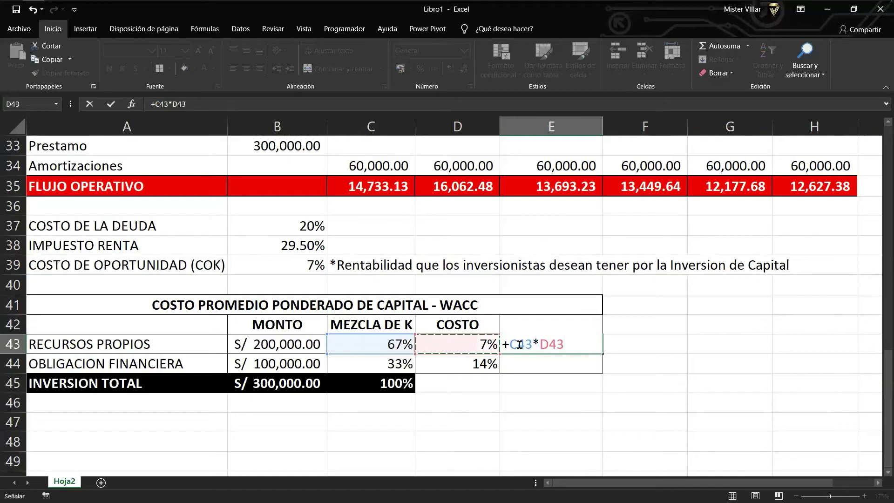
{"action": "key", "text": "Return"}
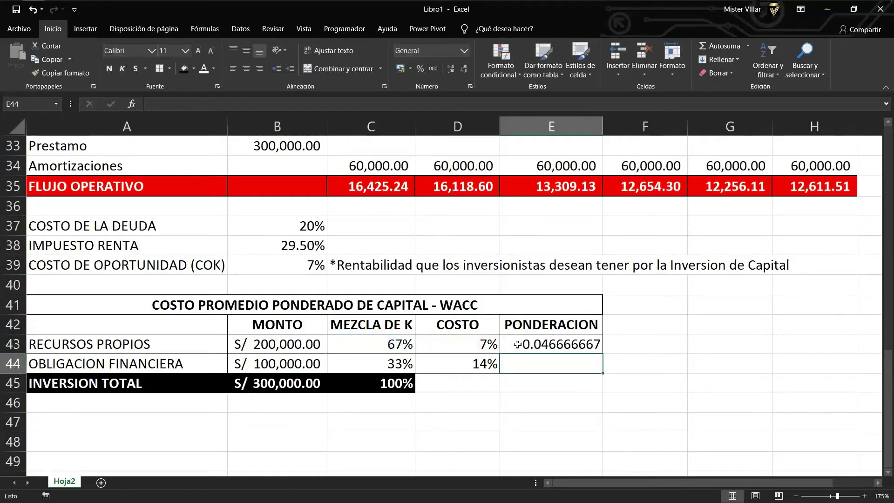
{"action": "left_click", "coordinate": [517, 344]}
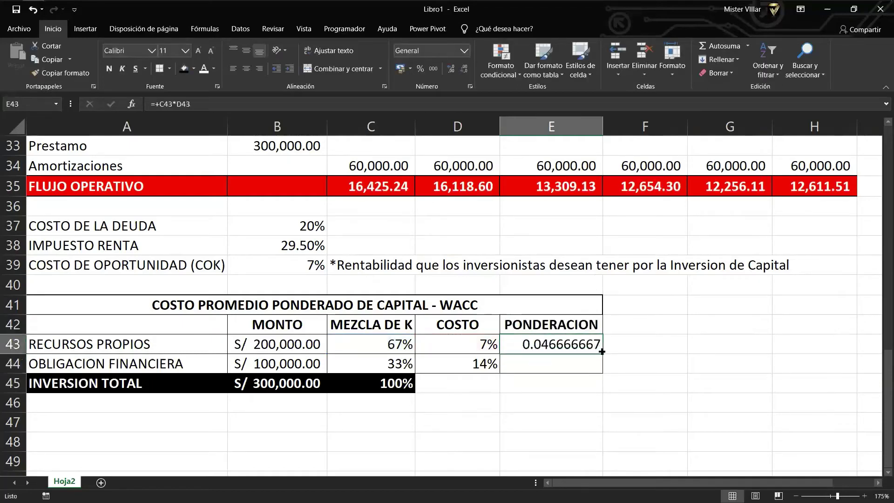
{"action": "left_click_drag", "start_coordinate": [602, 353], "coordinate": [602, 365]}
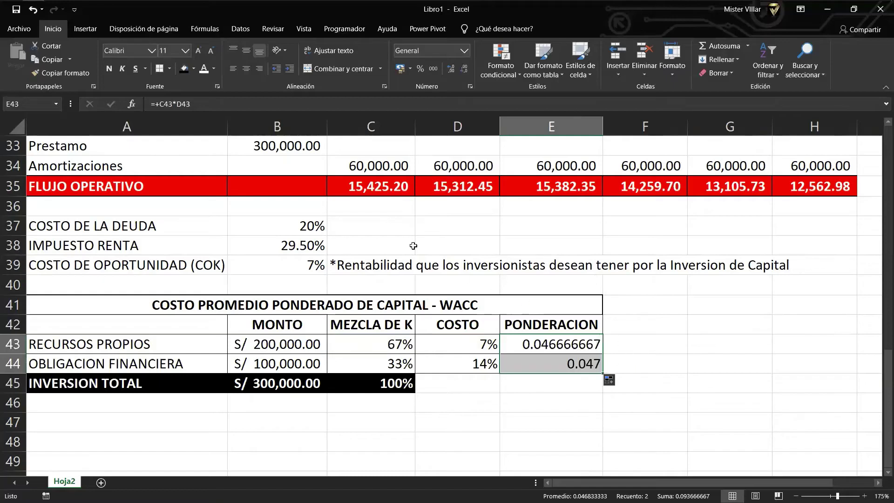
{"action": "left_click", "coordinate": [420, 70]}
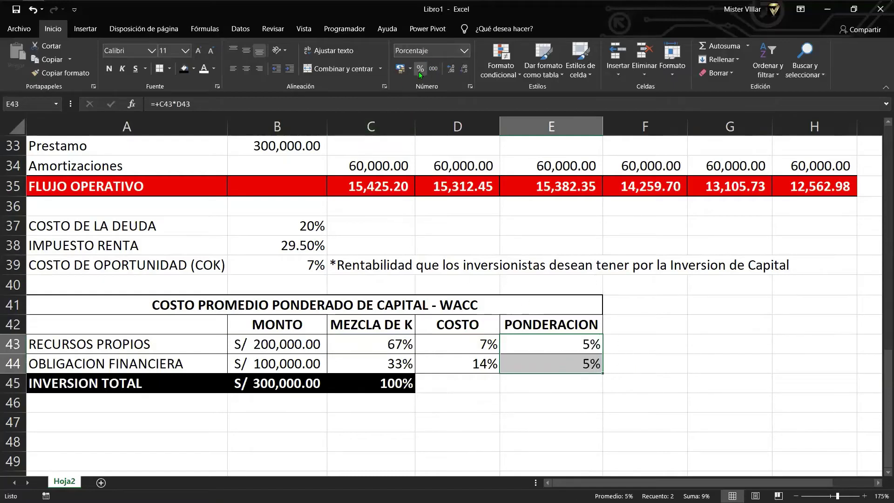
{"action": "left_click", "coordinate": [450, 70]}
{"action": "left_click", "coordinate": [450, 70]}
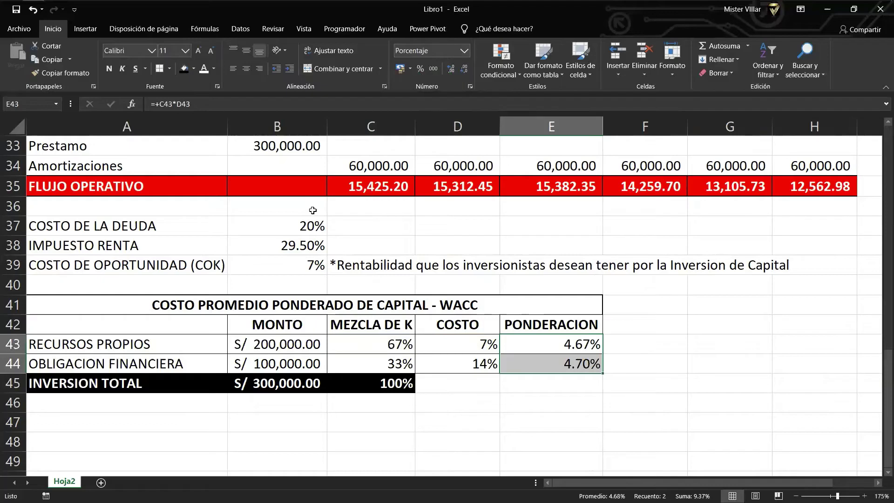
{"action": "left_click", "coordinate": [544, 392]}
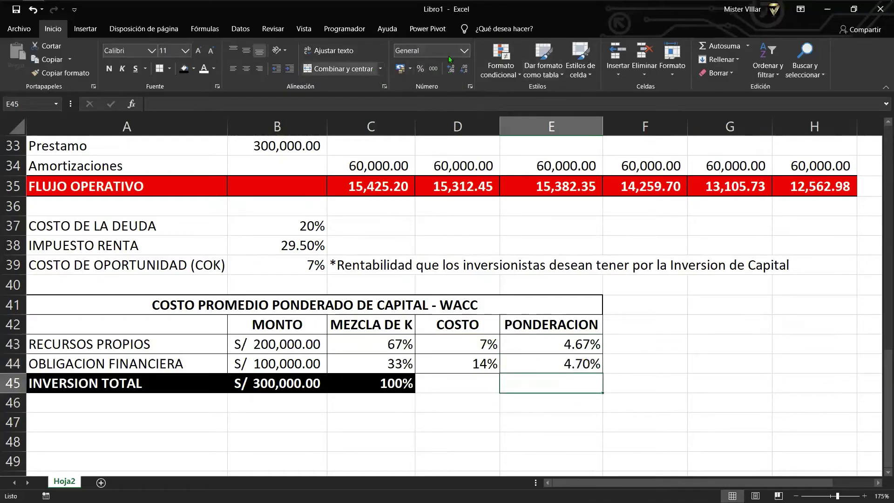
Autosum E43:E44 into E45 for 9.37%, with yellow fill, bold, and font size 12.
{"action": "left_click", "coordinate": [720, 46]}
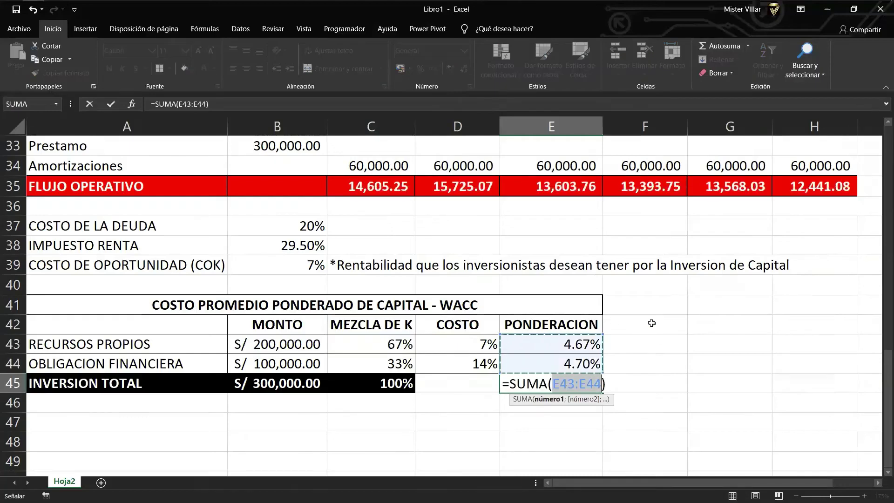
{"action": "key", "text": "ctrl+Return"}
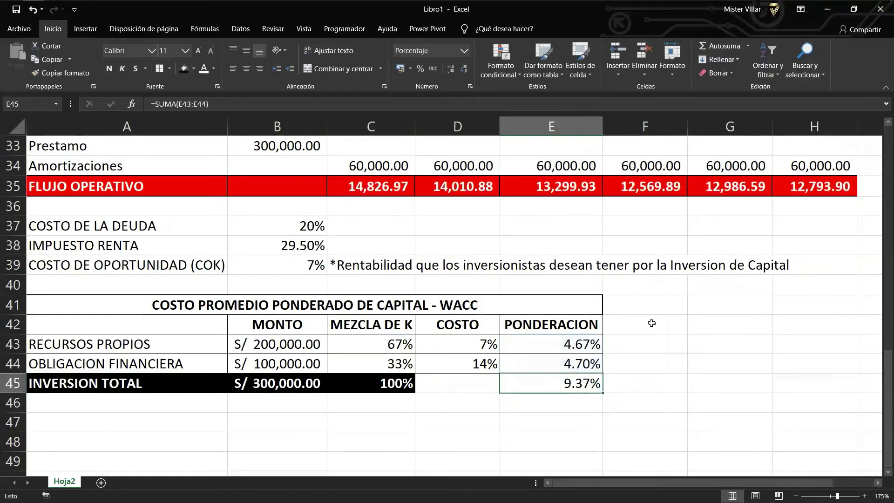
{"action": "left_click", "coordinate": [194, 72]}
{"action": "left_click", "coordinate": [209, 157]}
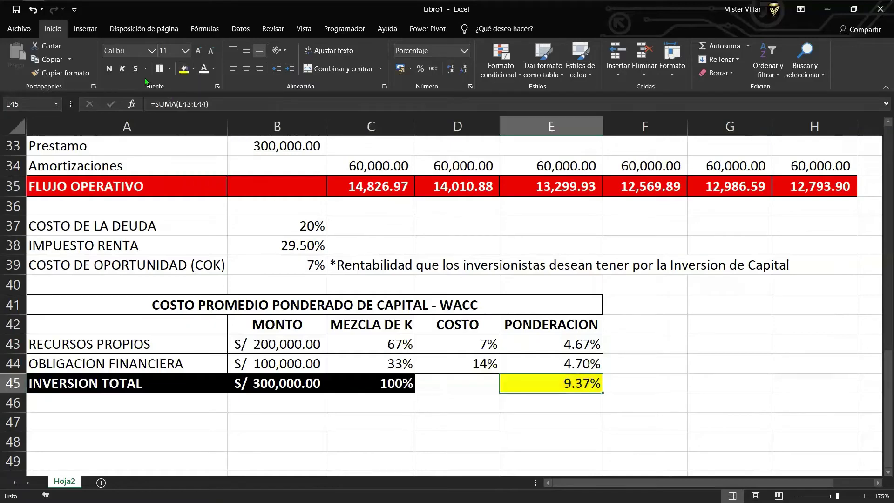
{"action": "left_click", "coordinate": [108, 69]}
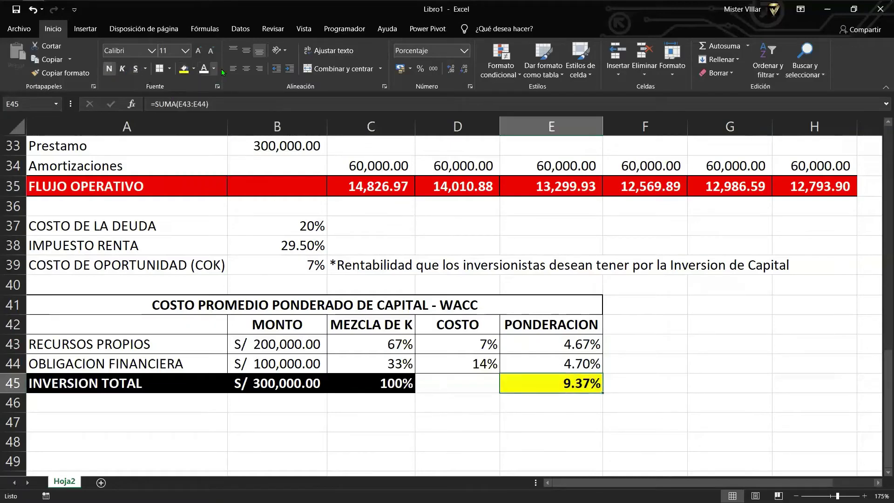
{"action": "left_click", "coordinate": [198, 49]}
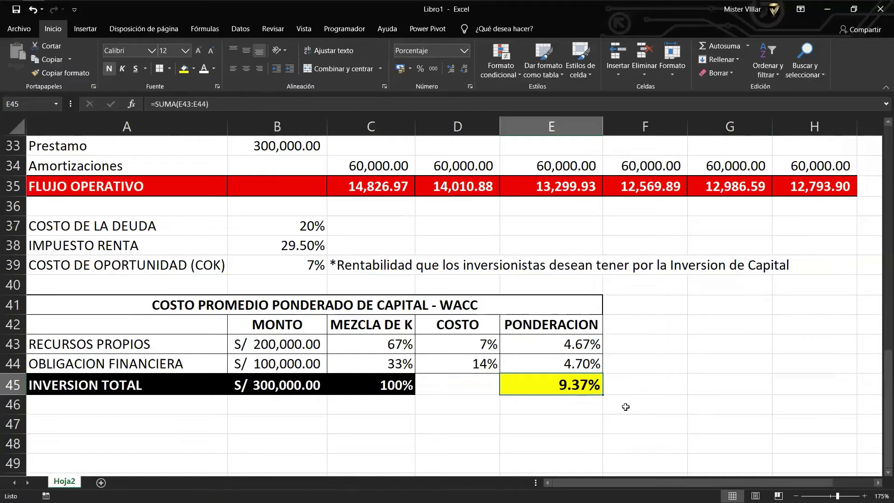
Add the note *TASA DE INTERES DE OPORTUNIDAD in F45 beside the total.
{"action": "left_click", "coordinate": [621, 382]}
{"action": "type", "text": "*"}
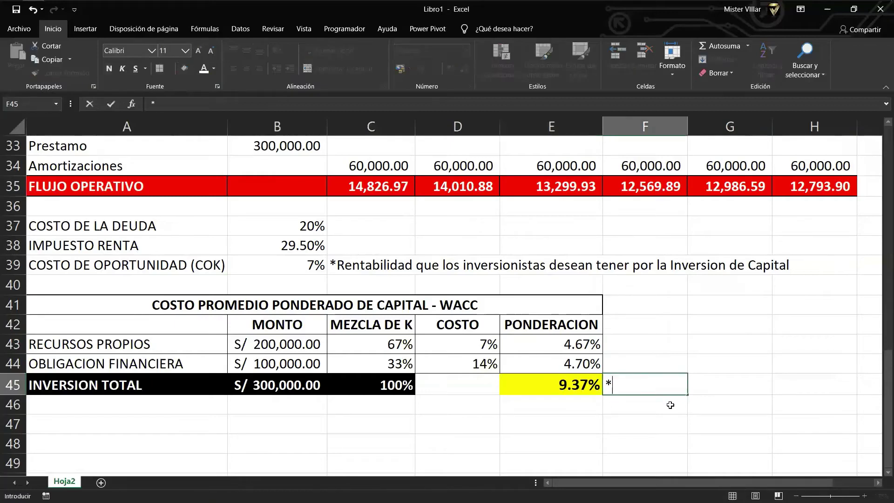
{"action": "type", "text": "TASA DE IN"}
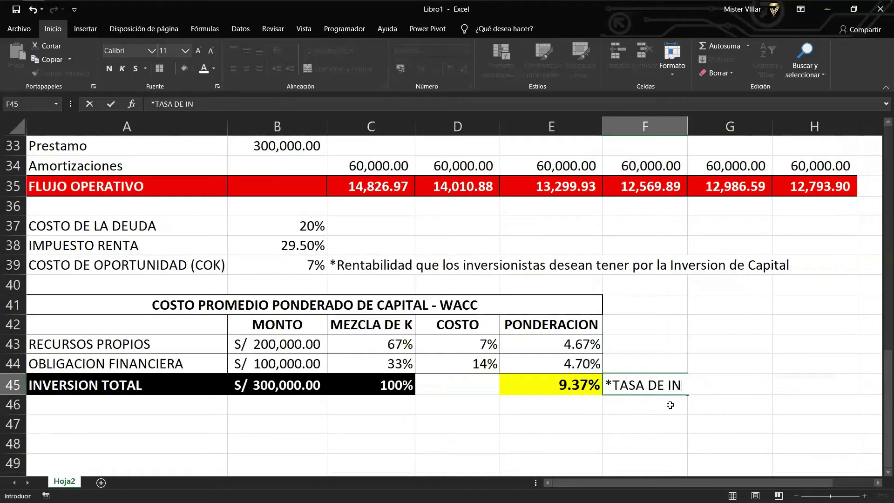
{"action": "type", "text": "TERES DE OP"}
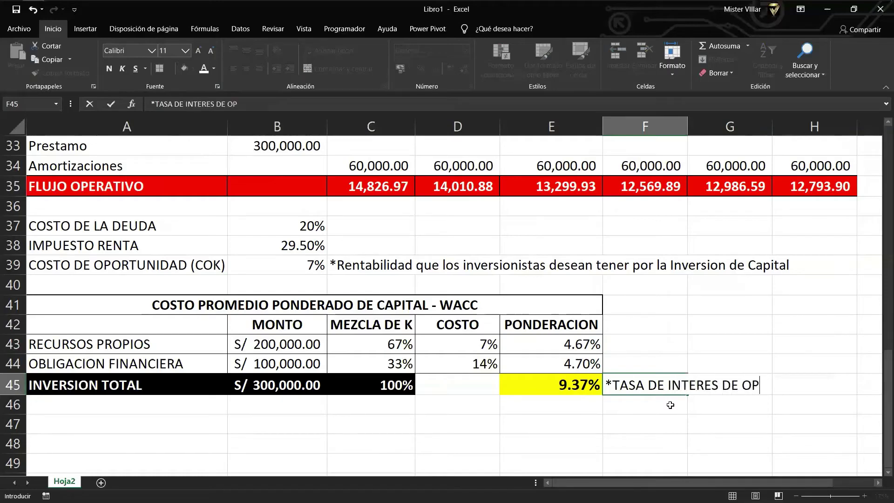
{"action": "type", "text": "ORTUNIDAD"}
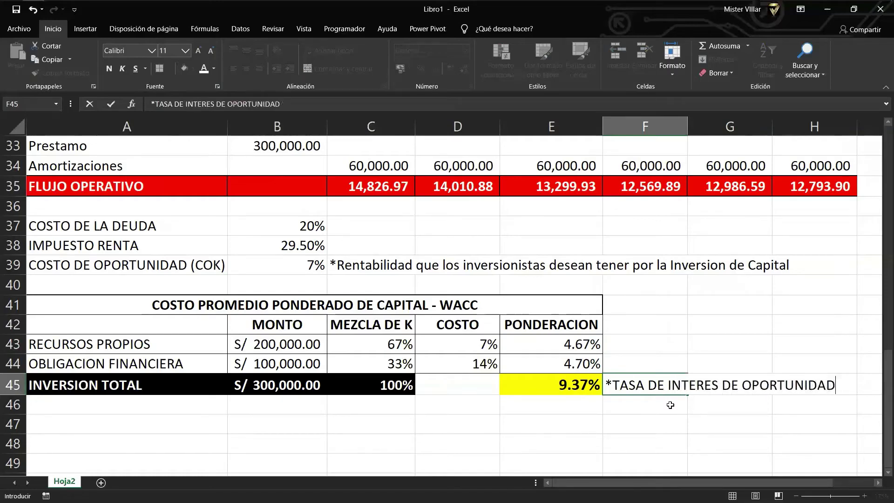
{"action": "key", "text": "Return"}
{"action": "key", "text": "Up"}
{"action": "key", "text": "Left"}
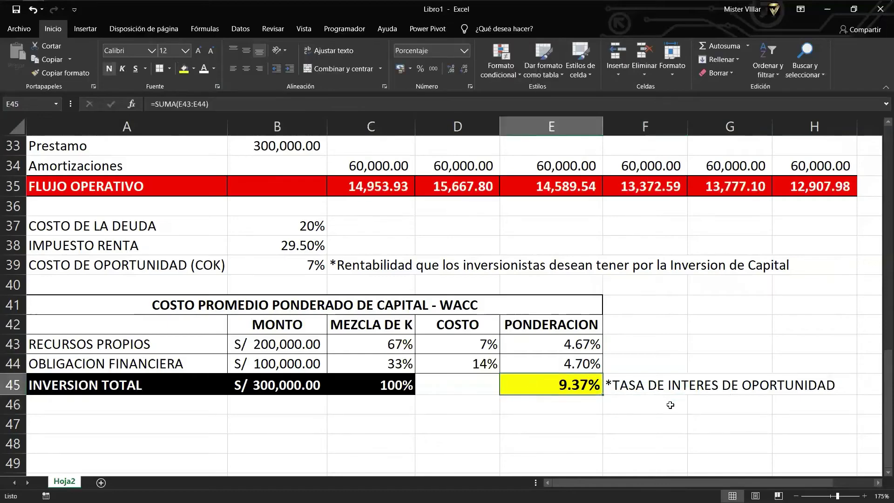
Put a border around the 9.37% total cell E45.
{"action": "left_click", "coordinate": [170, 68]}
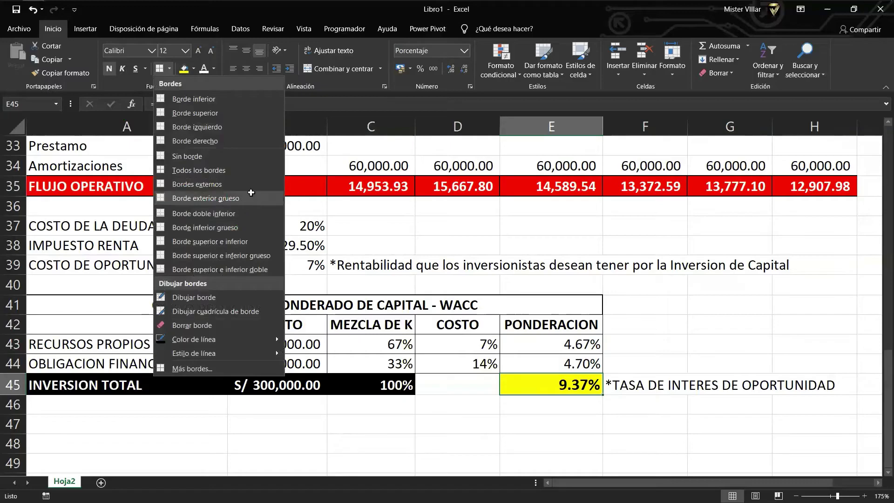
{"action": "left_click", "coordinate": [242, 214]}
{"action": "left_click", "coordinate": [729, 388]}
Make row 47 much taller below the WACC table.
{"action": "scroll", "coordinate": [526, 390], "scroll_direction": "down", "scroll_amount": 1}
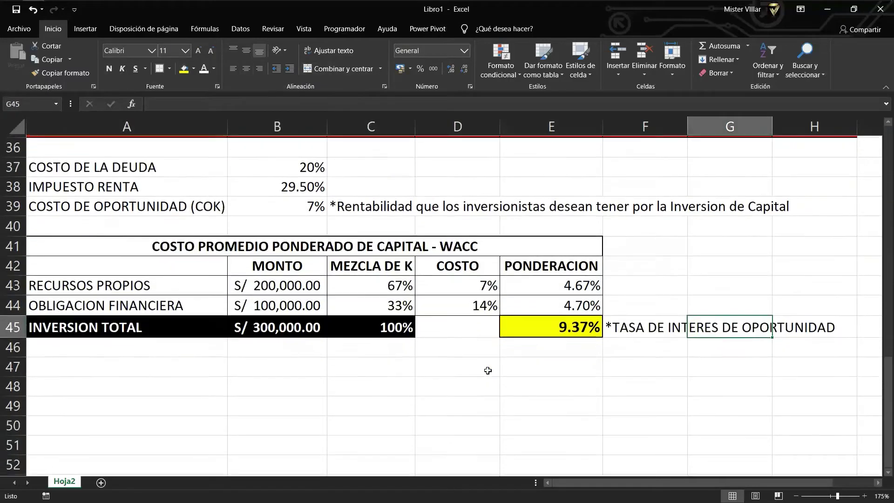
{"action": "left_click", "coordinate": [256, 365]}
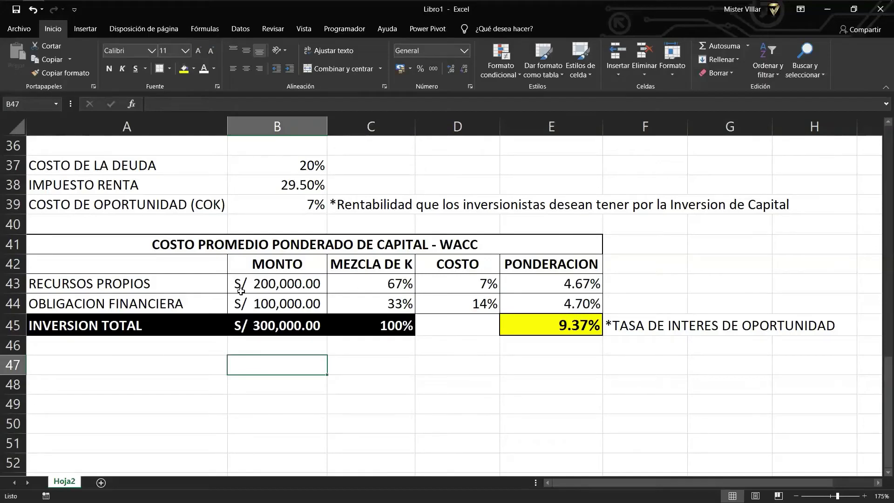
{"action": "left_click", "coordinate": [188, 362]}
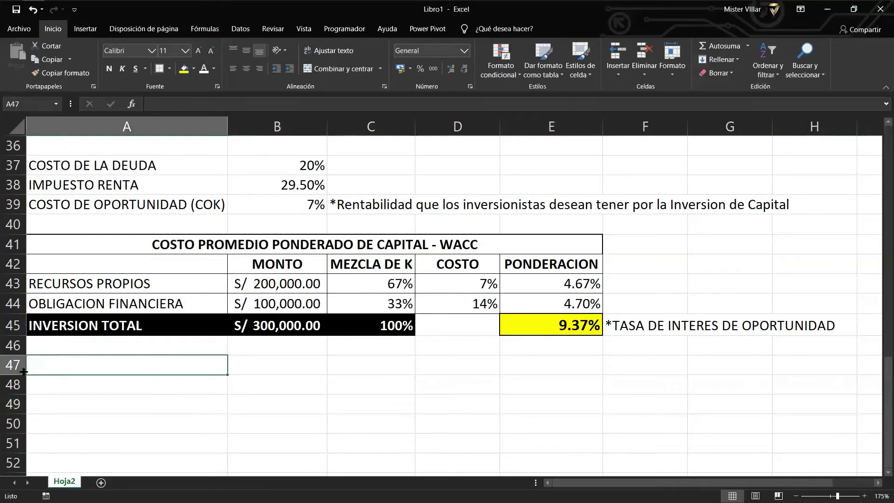
{"action": "left_click_drag", "start_coordinate": [23, 371], "coordinate": [11, 397]}
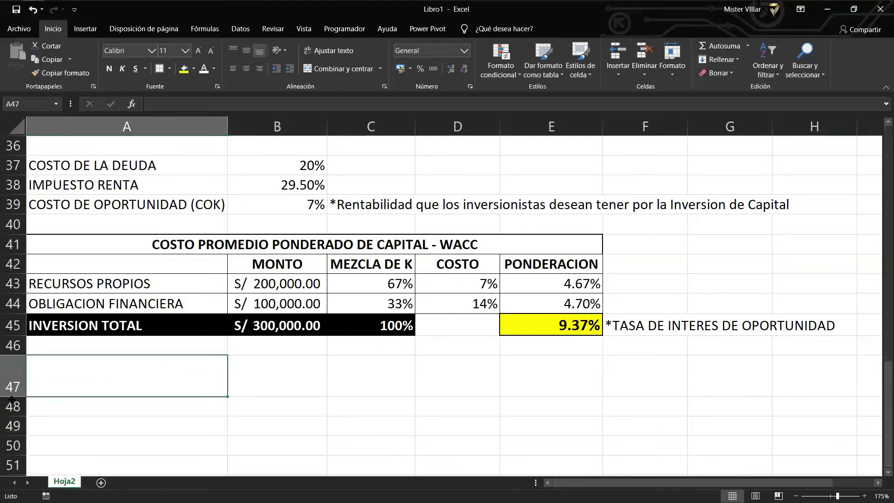
{"action": "scroll", "coordinate": [298, 331], "scroll_direction": "up", "scroll_amount": 12}
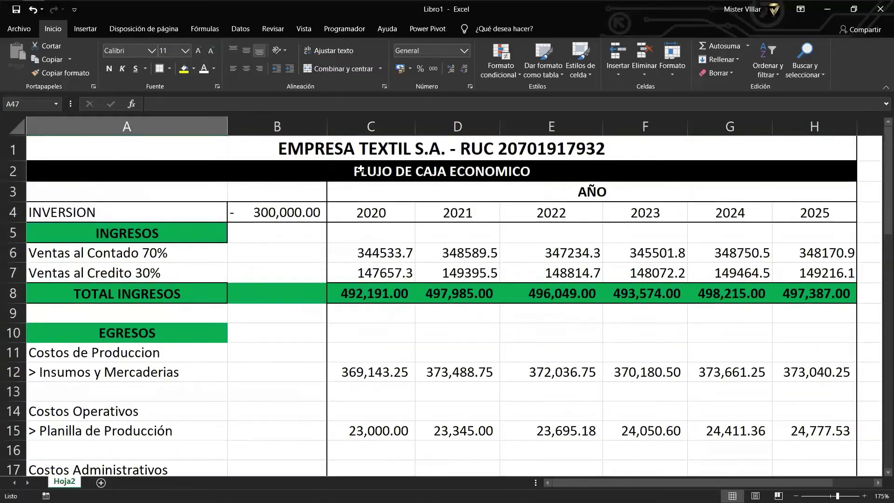
{"action": "scroll", "coordinate": [309, 196], "scroll_direction": "down", "scroll_amount": 9}
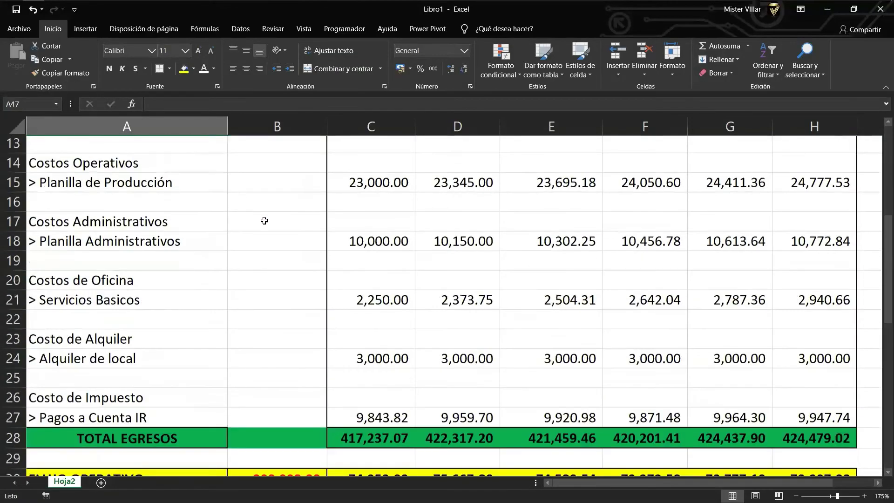
{"action": "scroll", "coordinate": [300, 218], "scroll_direction": "down", "scroll_amount": 4}
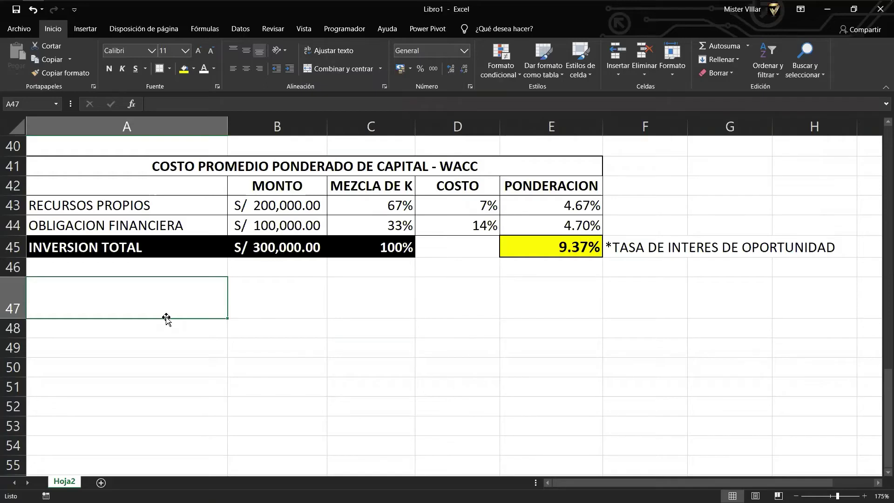
Enter the label 'COSTO DE OPORTUNIDAD - COK' in A47.
{"action": "type", "text": "co"}
{"action": "key", "text": "BackSpace"}
{"action": "key", "text": "BackSpace"}
{"action": "type", "text": "C"}
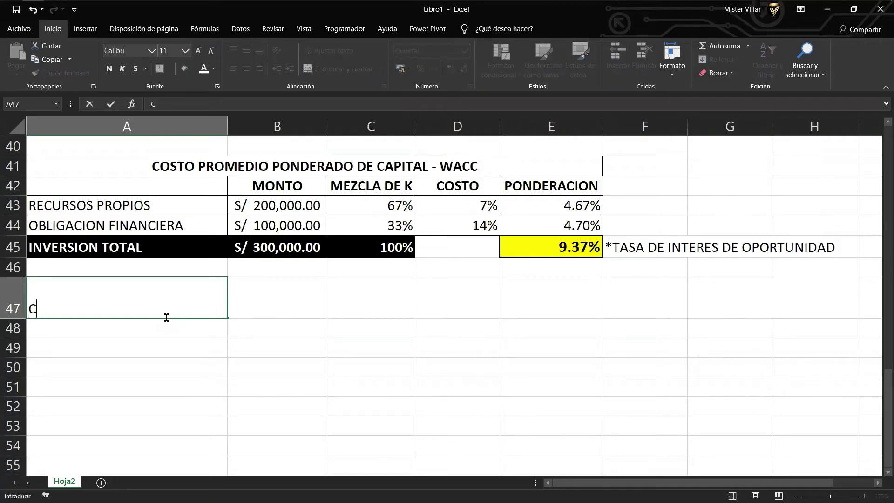
{"action": "key", "text": "BackSpace"}
{"action": "type", "text": "CO"}
{"action": "type", "text": "SRTO"}
{"action": "key", "text": "BackSpace"}
{"action": "key", "text": "BackSpace"}
{"action": "key", "text": "BackSpace"}
{"action": "type", "text": "RO"}
{"action": "key", "text": "BackSpace"}
{"action": "key", "text": "BackSpace"}
{"action": "type", "text": "TO DE OPORTUN"}
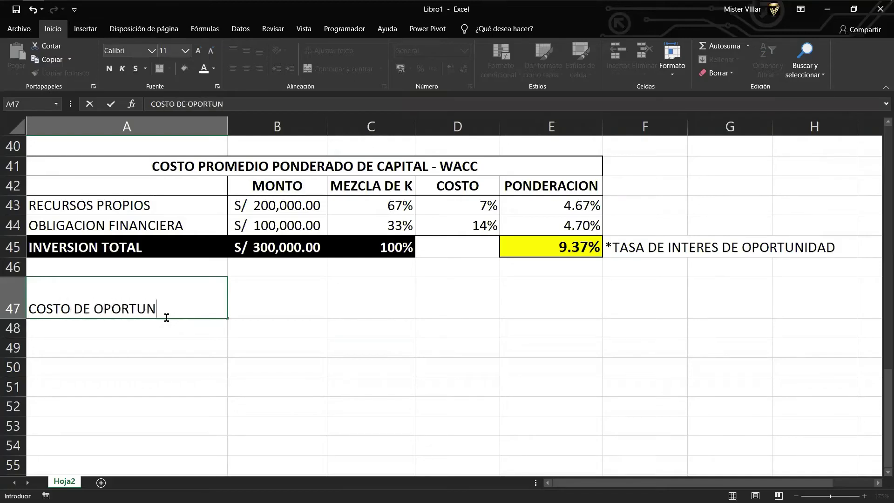
{"action": "type", "text": "IDAD - COK"}
{"action": "key", "text": "ctrl+Return"}
Link B47 to the 7% COK rate in B39 with =+B39.
{"action": "key", "text": "Right"}
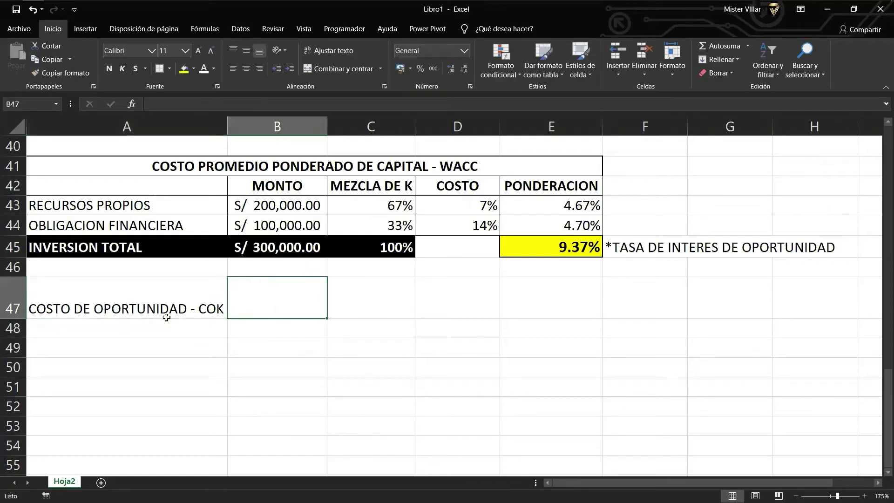
{"action": "type", "text": "+"}
{"action": "key", "text": "Up"}
{"action": "key", "text": "Up"}
{"action": "key", "text": "Up"}
{"action": "key", "text": "Up"}
{"action": "key", "text": "Up"}
{"action": "key", "text": "Up"}
{"action": "key", "text": "Up"}
{"action": "key", "text": "Up"}
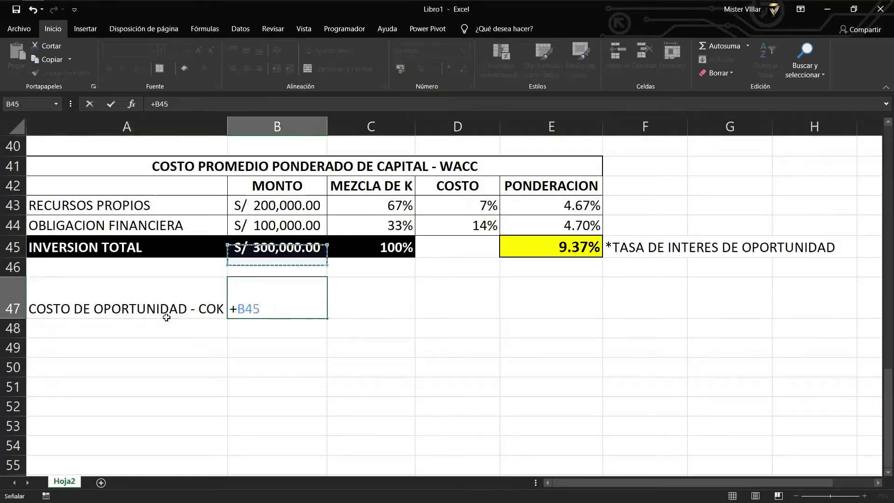
{"action": "key", "text": "Up"}
{"action": "key", "text": "Up"}
{"action": "key", "text": "Up"}
{"action": "key", "text": "Down"}
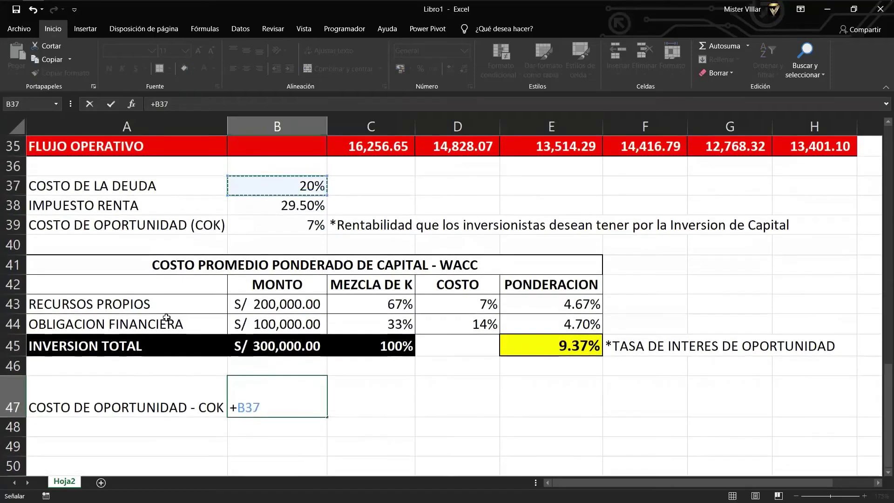
{"action": "key", "text": "Down"}
{"action": "key", "text": "Down"}
{"action": "key", "text": "Return"}
{"action": "key", "text": "Up"}
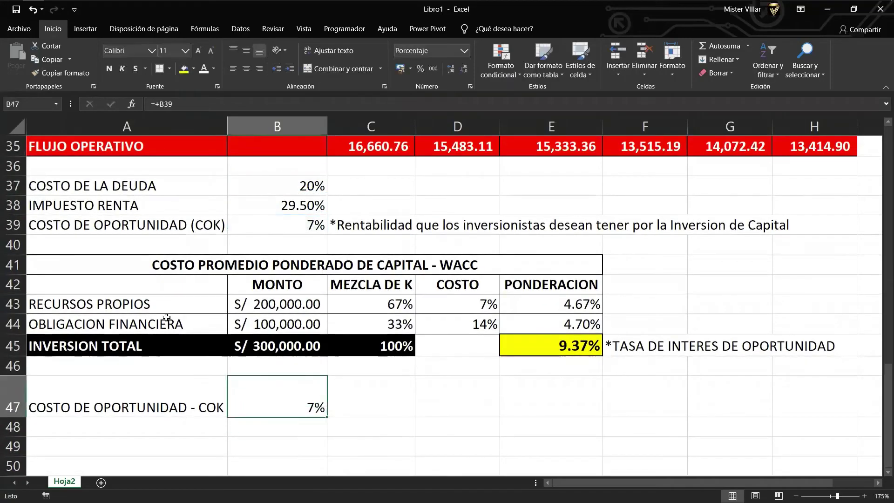
Centre the COK label and the 7% value both horizontally and vertically.
{"action": "left_click_drag", "start_coordinate": [120, 406], "coordinate": [326, 414]}
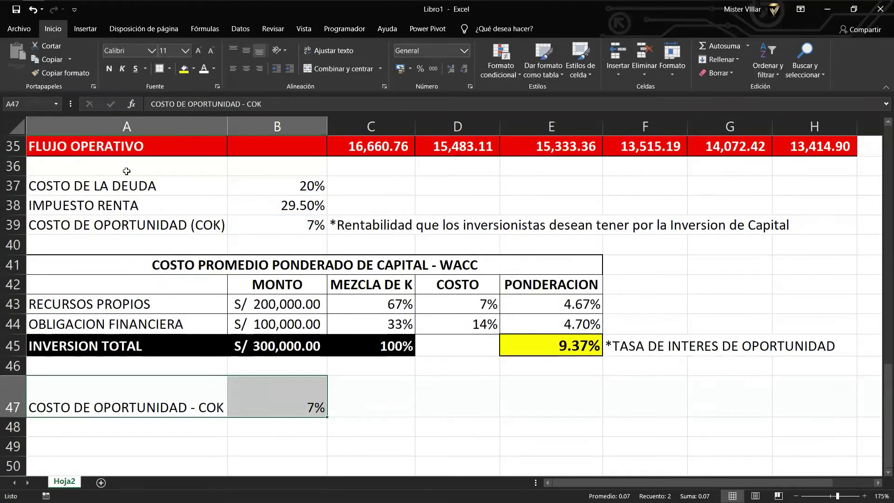
{"action": "left_click", "coordinate": [265, 389]}
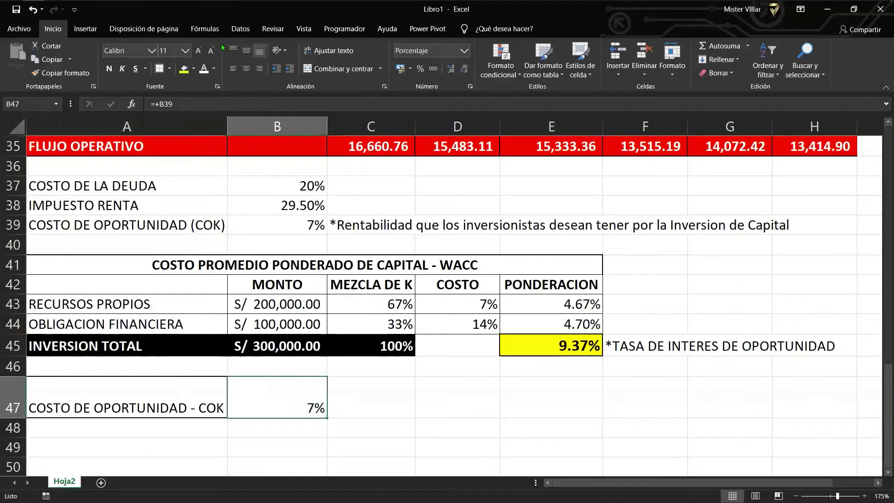
{"action": "left_click", "coordinate": [219, 382]}
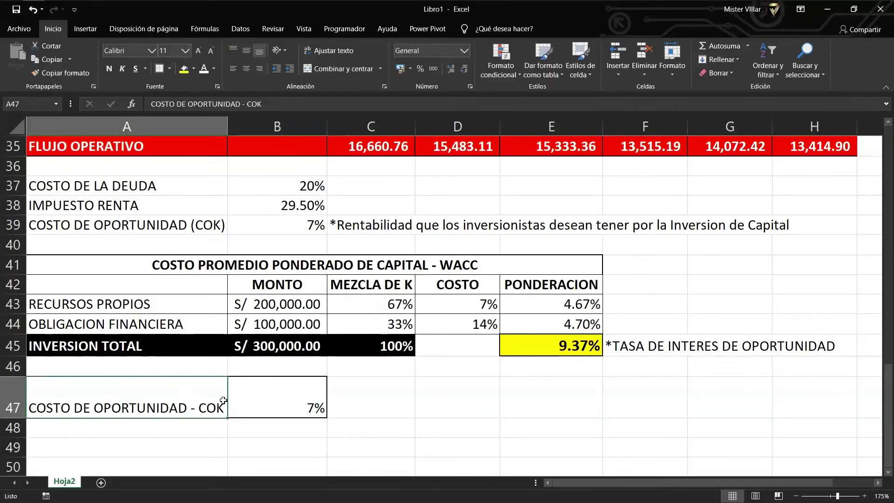
{"action": "scroll", "coordinate": [132, 426], "scroll_direction": "down", "scroll_amount": 1}
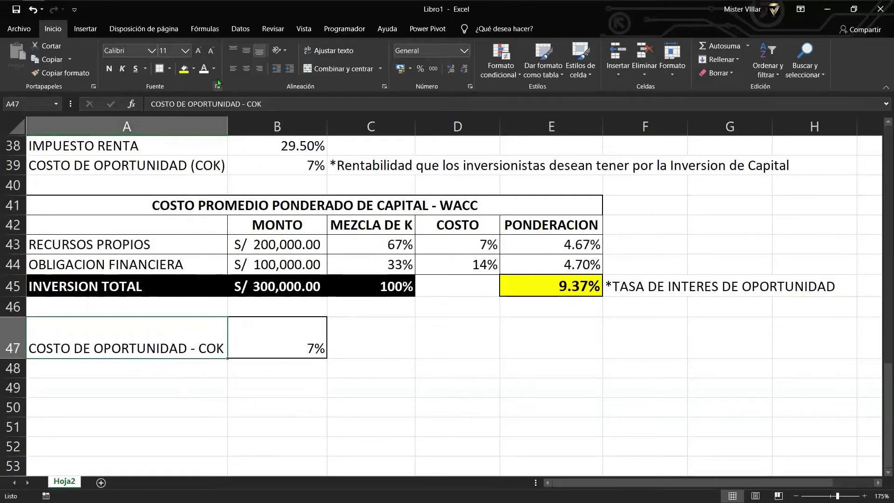
{"action": "left_click", "coordinate": [244, 68]}
{"action": "left_click", "coordinate": [246, 51]}
{"action": "left_click", "coordinate": [274, 330]}
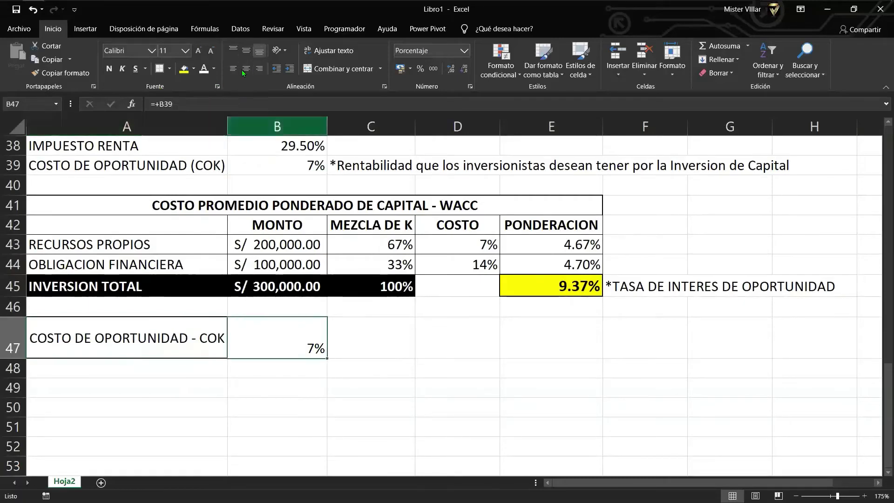
{"action": "left_click", "coordinate": [246, 51]}
{"action": "left_click", "coordinate": [246, 68]}
{"action": "left_click", "coordinate": [139, 378]}
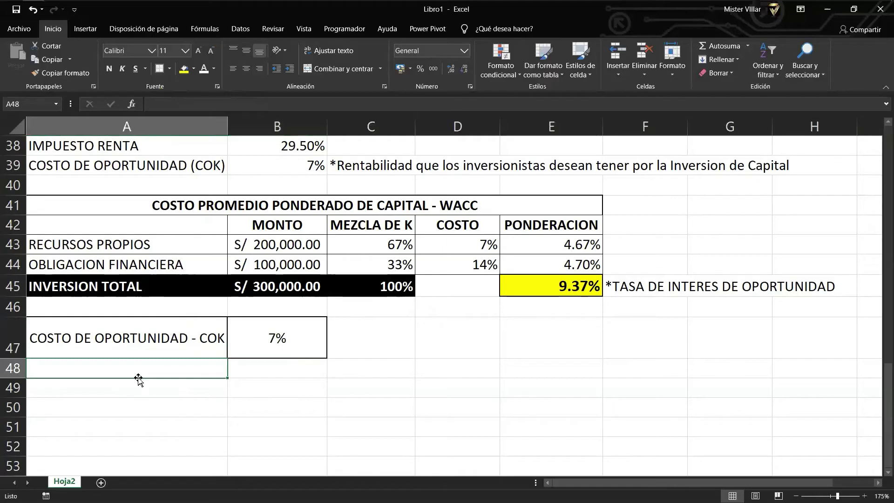
{"action": "scroll", "coordinate": [142, 380], "scroll_direction": "down", "scroll_amount": 1}
Enter the bordered label 'RENTABILIDA - PROYECTO - TIR' in A48.
{"action": "type", "text": "r"}
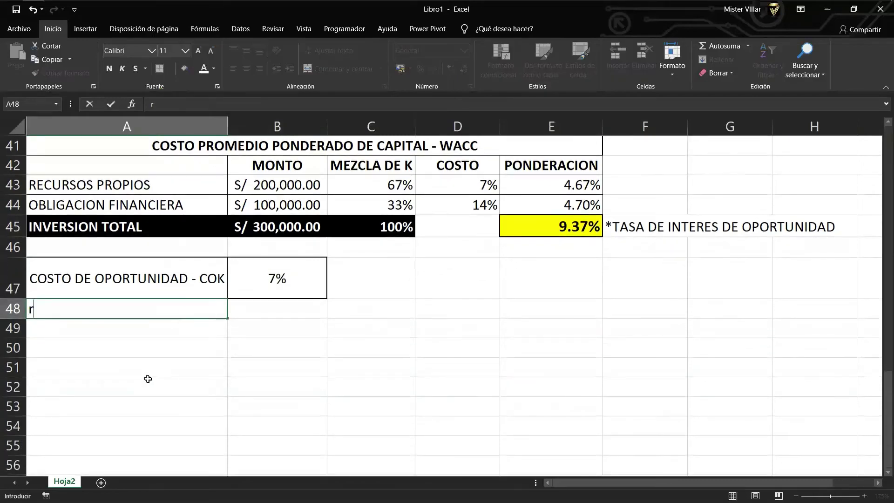
{"action": "type", "text": "RENTABILIDA "}
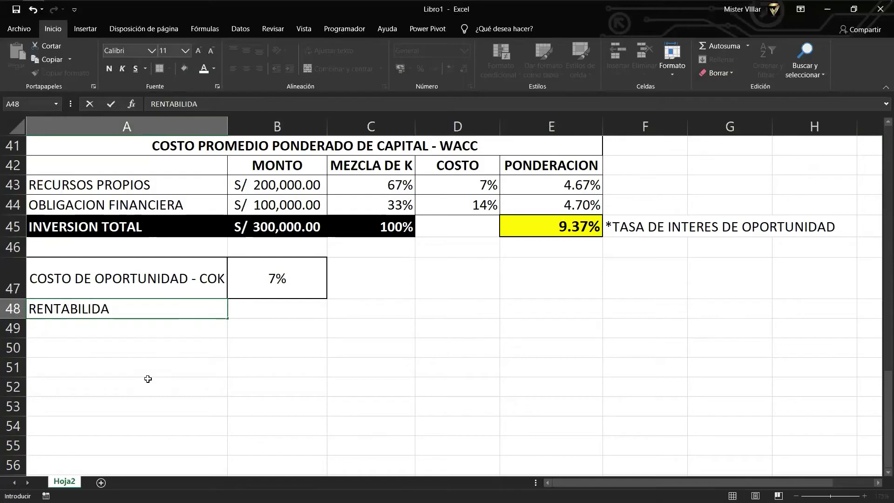
{"action": "type", "text": "- PROYECT"}
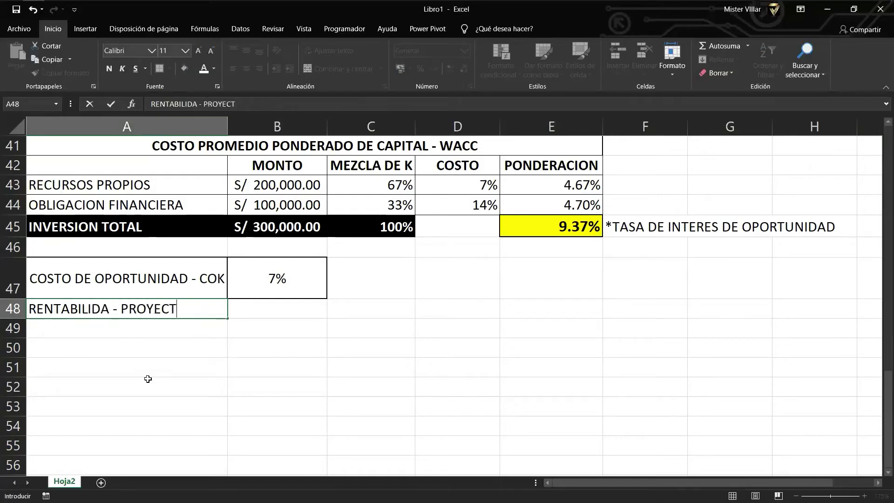
{"action": "key", "text": "BackSpace"}
{"action": "key", "text": "BackSpace"}
{"action": "key", "text": "BackSpace"}
{"action": "key", "text": "BackSpace"}
{"action": "type", "text": "YECTRO"}
{"action": "key", "text": "BackSpace"}
{"action": "key", "text": "BackSpace"}
{"action": "type", "text": "O - TIR"}
{"action": "key", "text": "Return"}
{"action": "key", "text": "Up"}
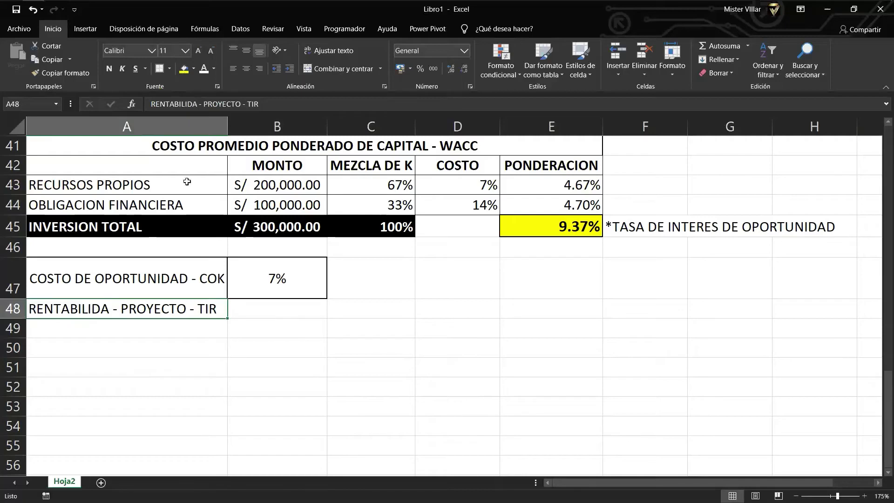
{"action": "left_click", "coordinate": [159, 70]}
Make row 48 taller and enter =TIR(B30:H30) in B48 over the yellow cash-flow row.
{"action": "key", "text": "Right"}
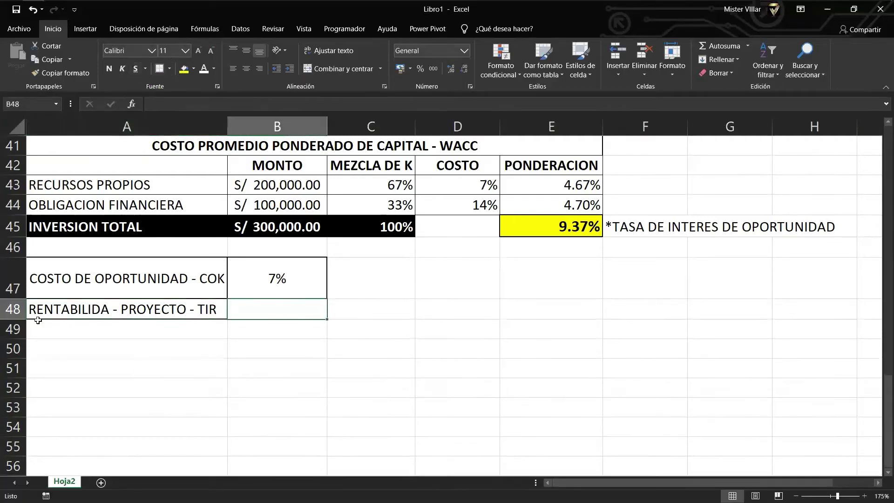
{"action": "left_click_drag", "start_coordinate": [22, 318], "coordinate": [21, 331]}
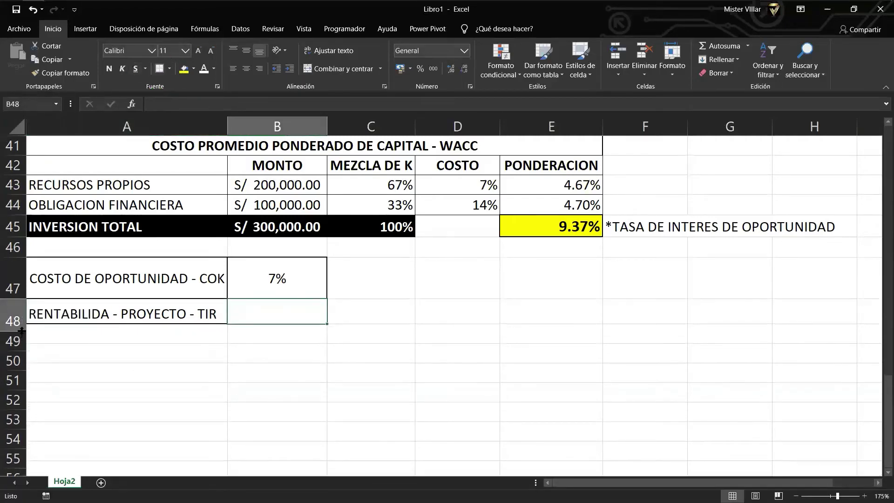
{"action": "scroll", "coordinate": [370, 316], "scroll_direction": "up", "scroll_amount": 1}
{"action": "scroll", "coordinate": [370, 315], "scroll_direction": "up", "scroll_amount": 1}
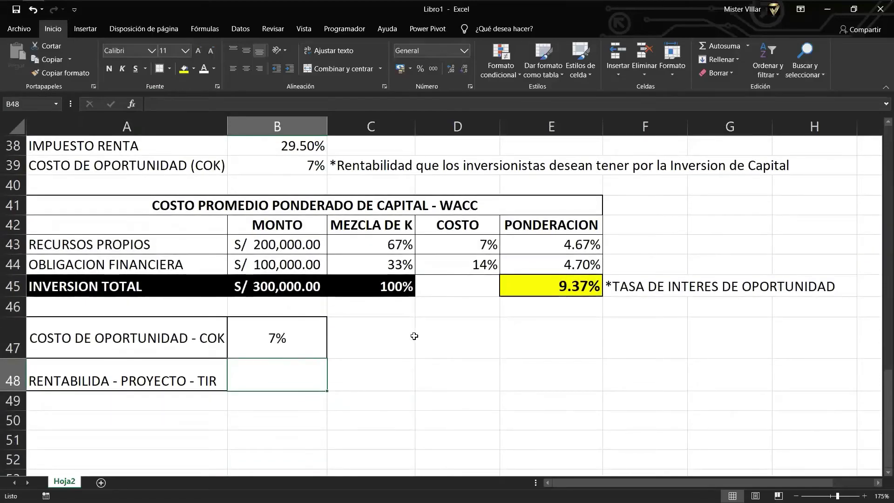
{"action": "type", "text": "=TIR"}
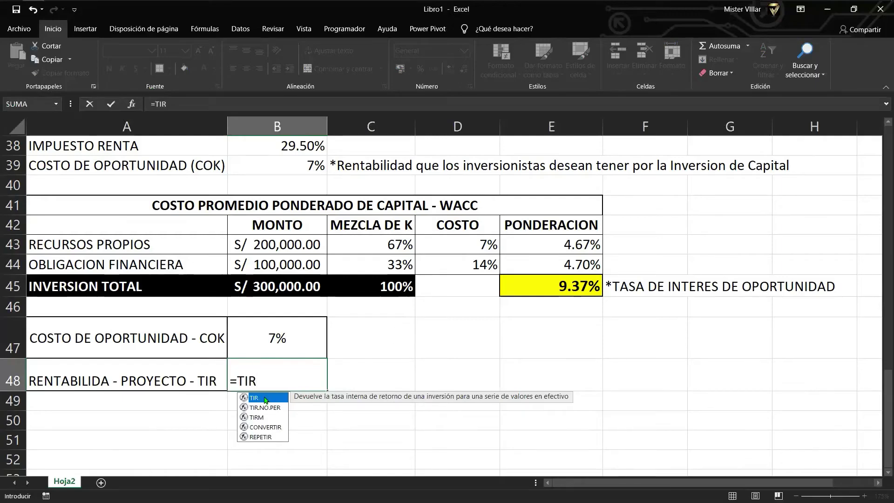
{"action": "double_click", "coordinate": [265, 399]}
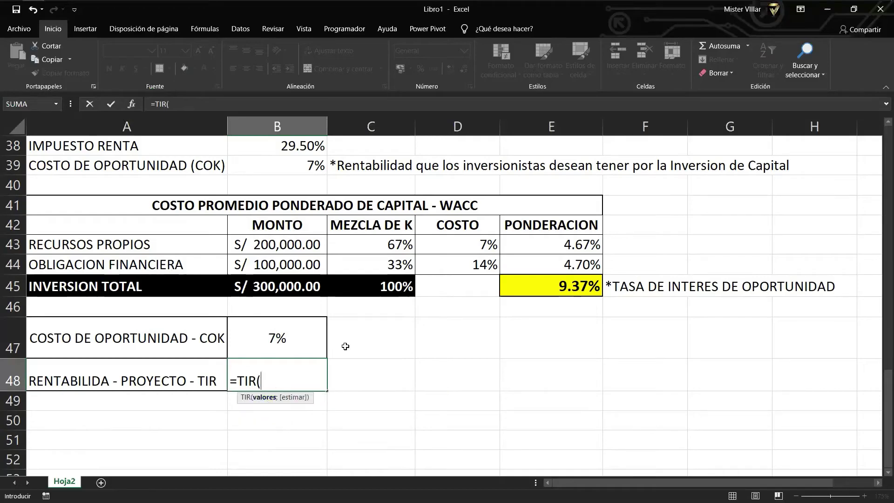
{"action": "scroll", "coordinate": [347, 345], "scroll_direction": "up", "scroll_amount": 1}
{"action": "scroll", "coordinate": [334, 357], "scroll_direction": "up", "scroll_amount": 1}
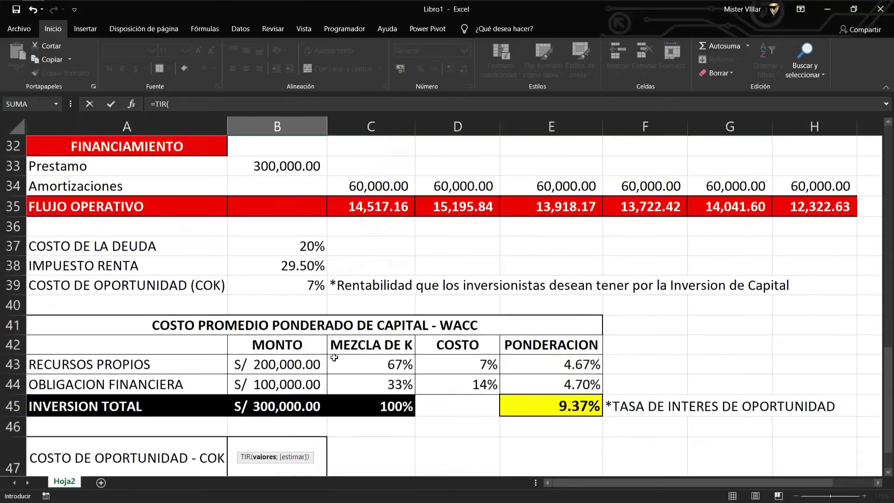
{"action": "scroll", "coordinate": [333, 359], "scroll_direction": "down", "scroll_amount": 2}
{"action": "scroll", "coordinate": [333, 358], "scroll_direction": "up", "scroll_amount": 4}
{"action": "scroll", "coordinate": [284, 338], "scroll_direction": "up", "scroll_amount": 1}
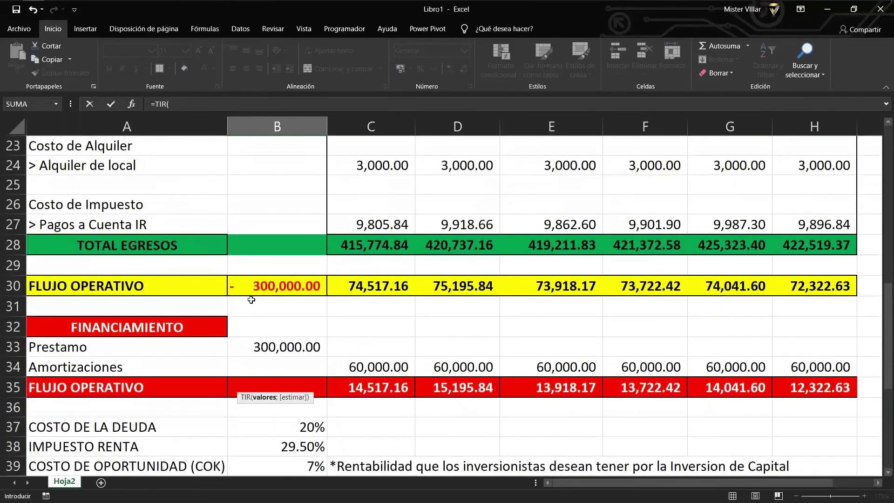
{"action": "left_click", "coordinate": [259, 290]}
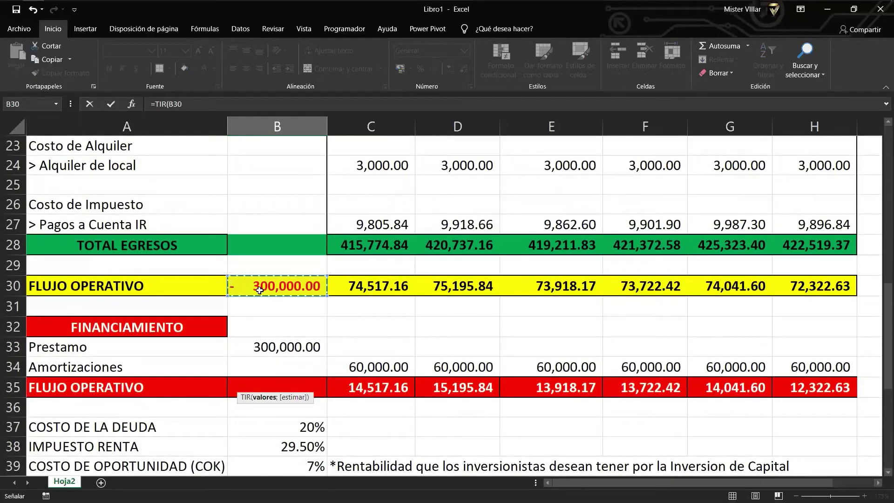
{"action": "left_click_drag", "start_coordinate": [260, 290], "coordinate": [818, 285]}
{"action": "scroll", "coordinate": [574, 334], "scroll_direction": "up", "scroll_amount": 2}
{"action": "scroll", "coordinate": [549, 347], "scroll_direction": "down", "scroll_amount": 5}
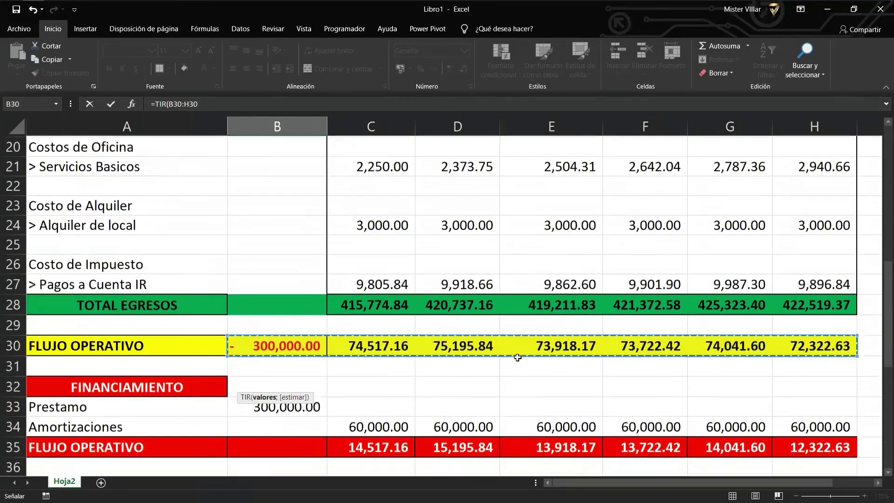
{"action": "scroll", "coordinate": [405, 350], "scroll_direction": "up", "scroll_amount": 1}
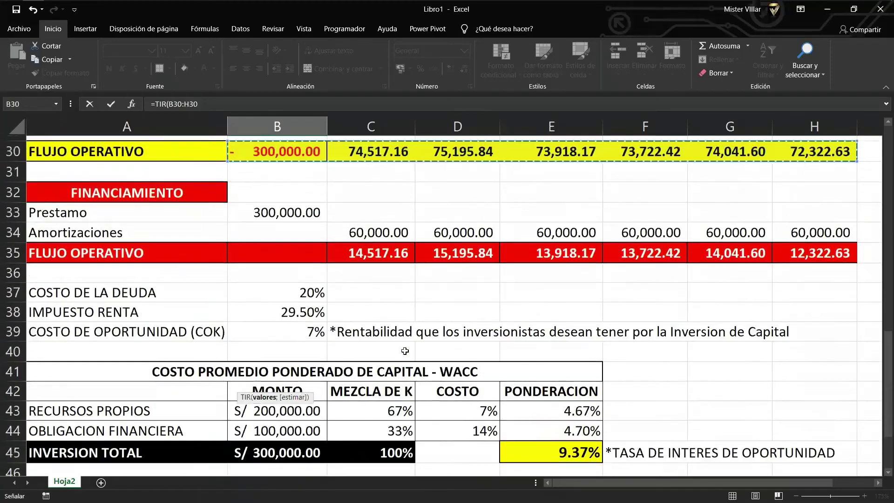
{"action": "scroll", "coordinate": [405, 350], "scroll_direction": "down", "scroll_amount": 3}
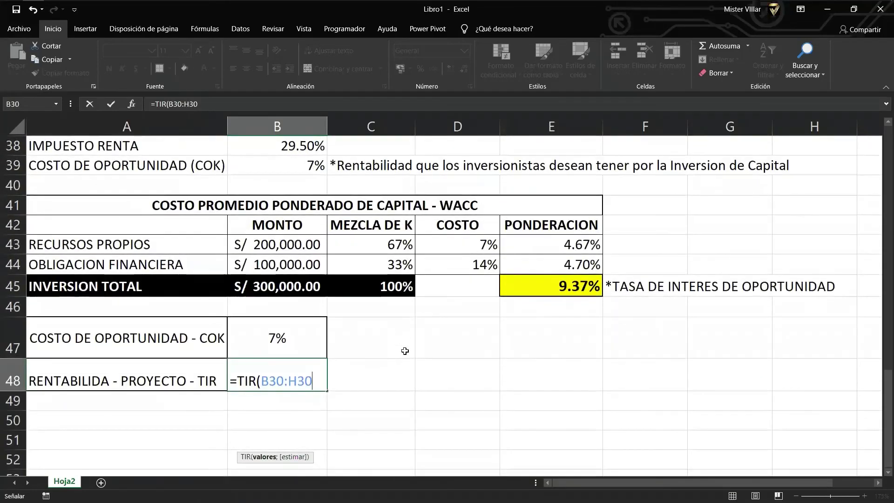
{"action": "type", "text": ")"}
{"action": "key", "text": "Return"}
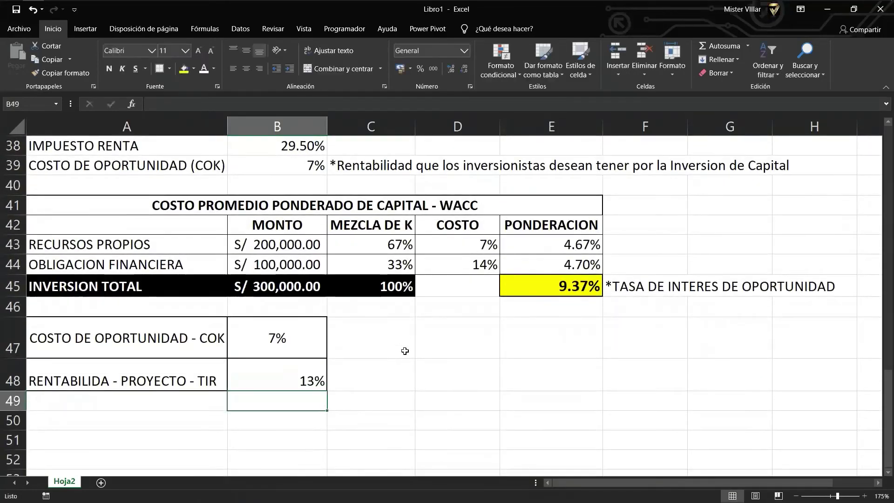
{"action": "key", "text": "Up"}
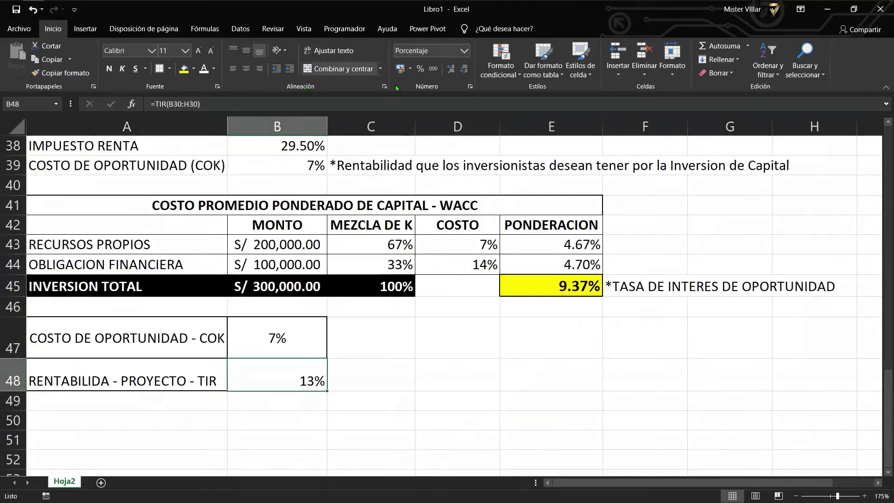
Add two decimals to the IRR so it shows 12.64%.
{"action": "left_click", "coordinate": [447, 71]}
{"action": "left_click", "coordinate": [448, 71]}
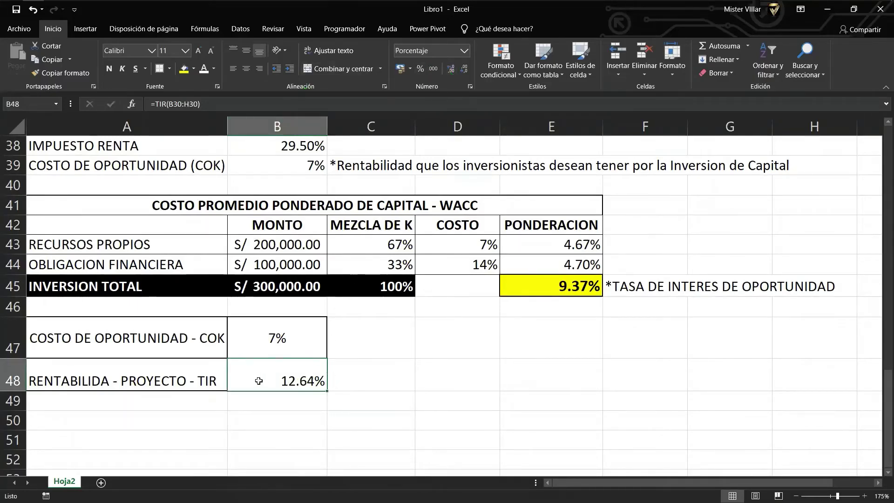
{"action": "scroll", "coordinate": [187, 364], "scroll_direction": "down", "scroll_amount": 1}
{"action": "left_click", "coordinate": [62, 343]}
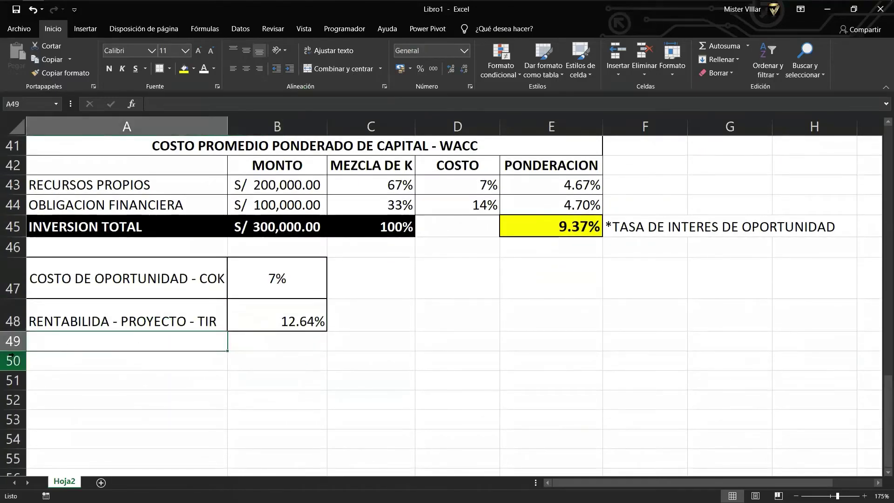
Enter 'COSTO PROMEDIO PONERADO DE CAPITAL - WACC' in a taller row 49 and widen column A to fit.
{"action": "left_click_drag", "start_coordinate": [16, 352], "coordinate": [19, 363]}
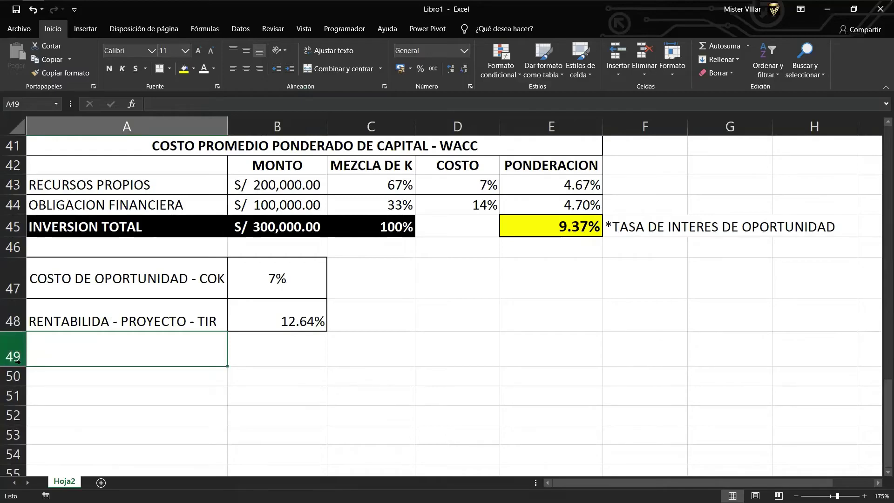
{"action": "type", "text": "co"}
{"action": "key", "text": "BackSpace"}
{"action": "key", "text": "BackSpace"}
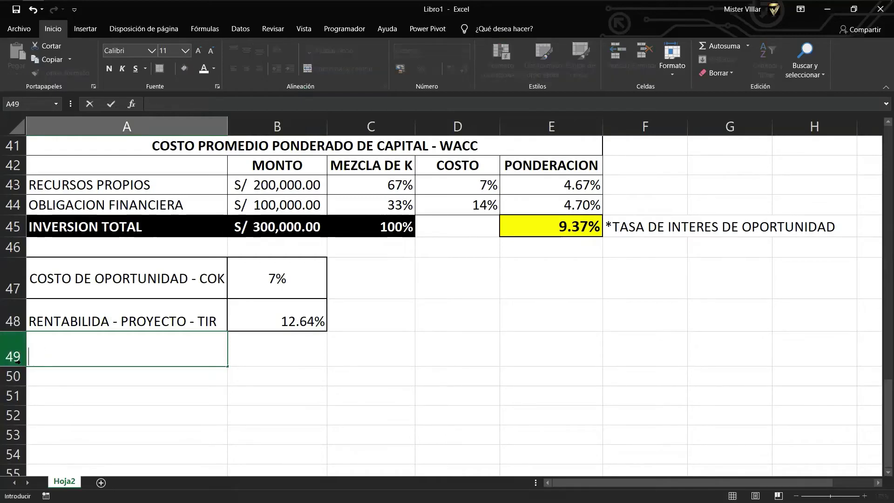
{"action": "type", "text": "COSTO PROM"}
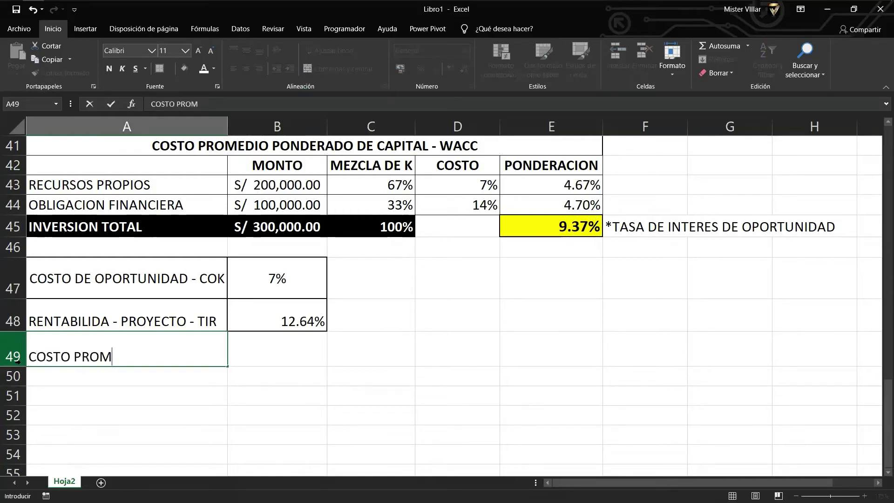
{"action": "type", "text": "EDIO PONE"}
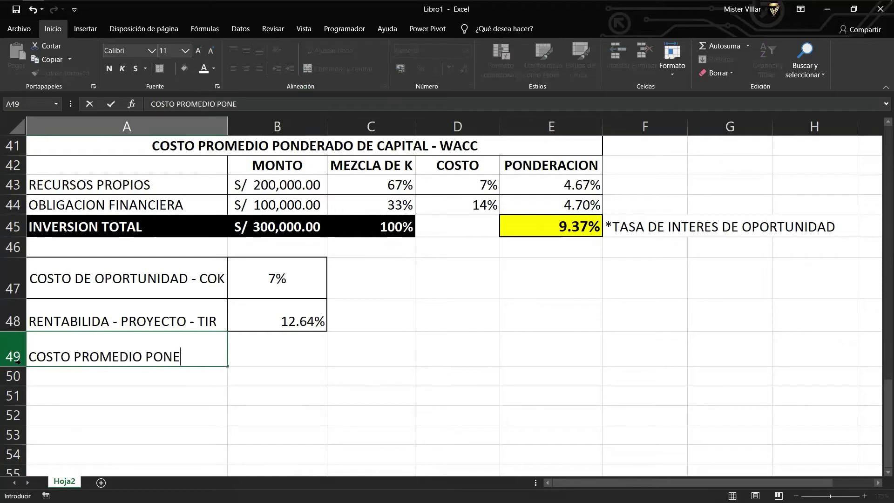
{"action": "type", "text": "RADO "}
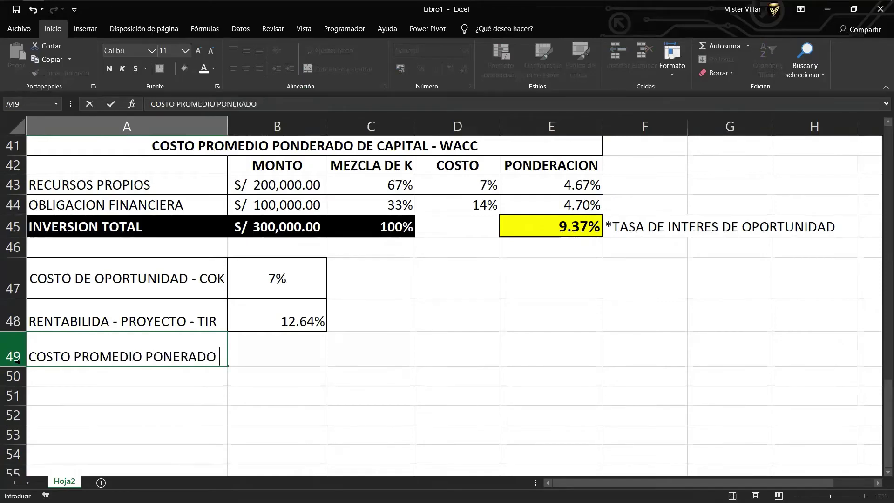
{"action": "type", "text": "DE CAPITAL"}
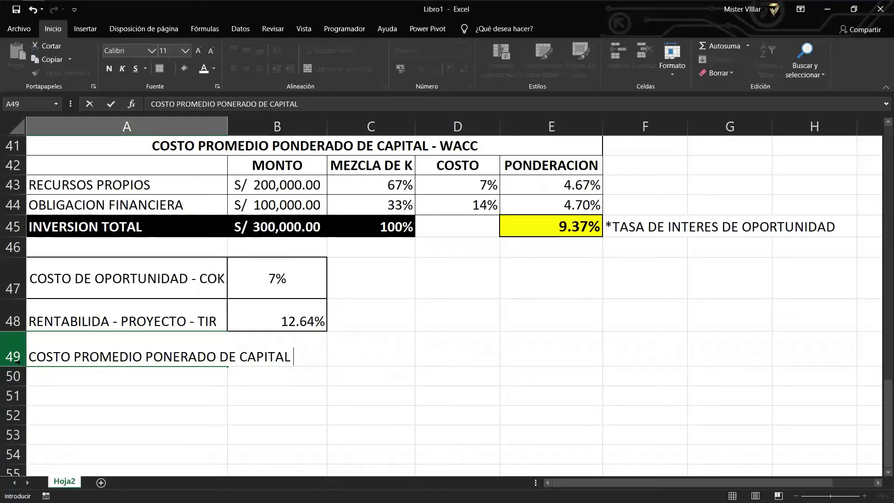
{"action": "type", "text": " - WAVV"}
{"action": "key", "text": "BackSpace"}
{"action": "key", "text": "BackSpace"}
{"action": "type", "text": "C"}
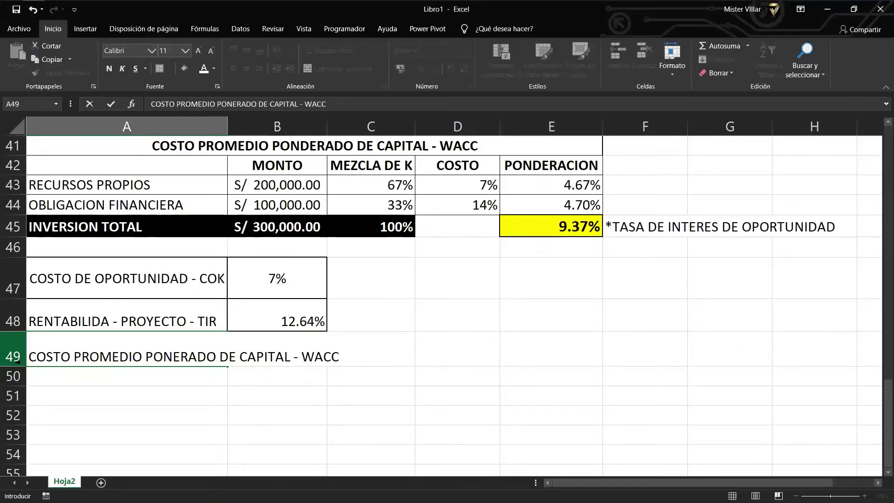
{"action": "type", "text": "C"}
{"action": "key", "text": "Return"}
{"action": "key", "text": "Up"}
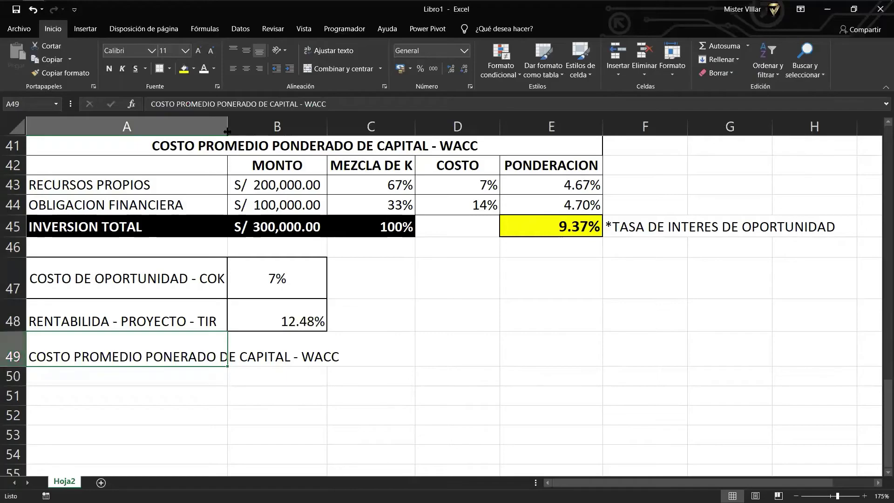
{"action": "left_click_drag", "start_coordinate": [228, 132], "coordinate": [343, 132]}
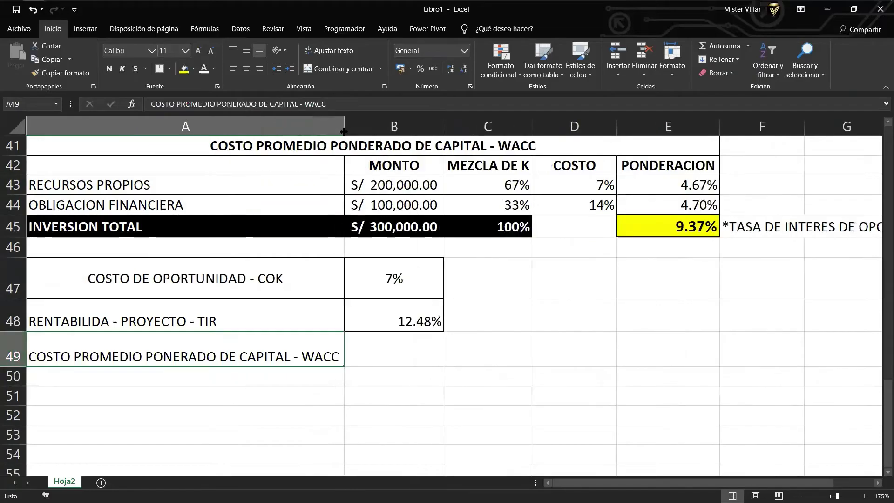
Link B49 to the 9.37% weighted cost in E45, border row 49, and type the EVA label below.
{"action": "left_click", "coordinate": [401, 352]}
{"action": "scroll", "coordinate": [465, 393], "scroll_direction": "up", "scroll_amount": 1}
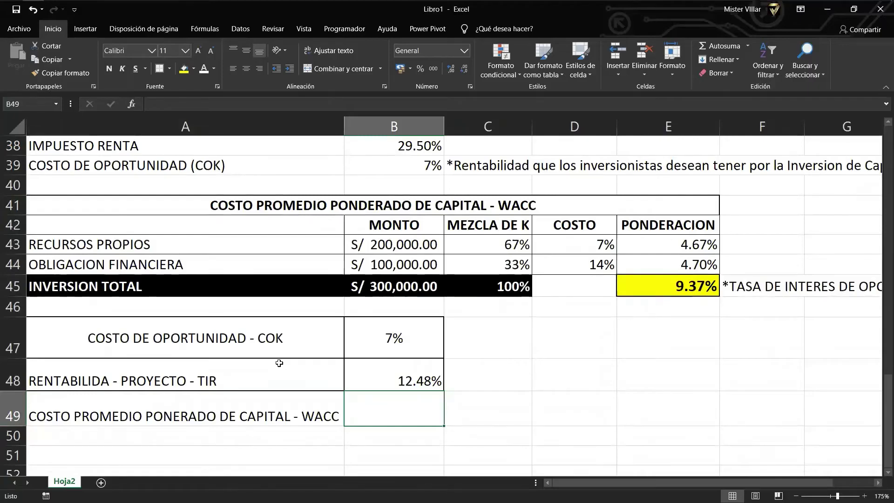
{"action": "type", "text": "+"}
{"action": "key", "text": "Up"}
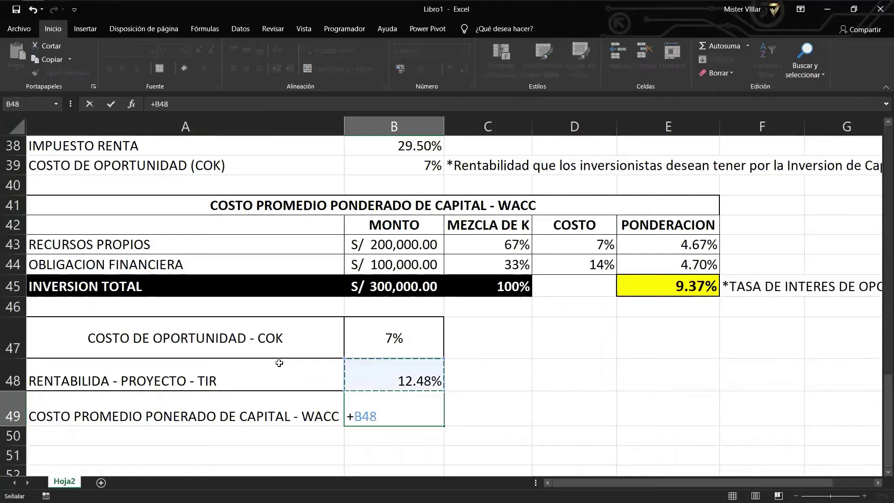
{"action": "key", "text": "Right"}
{"action": "key", "text": "Right"}
{"action": "key", "text": "Right"}
{"action": "key", "text": "Up"}
{"action": "key", "text": "Up"}
{"action": "key", "text": "Up"}
{"action": "key", "text": "Return"}
{"action": "key", "text": "Up"}
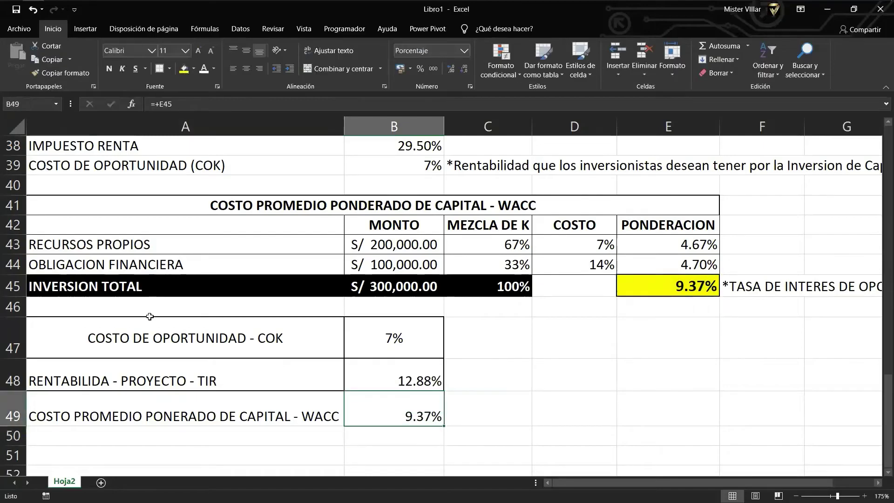
{"action": "key", "text": "Left"}
{"action": "left_click", "coordinate": [158, 69]}
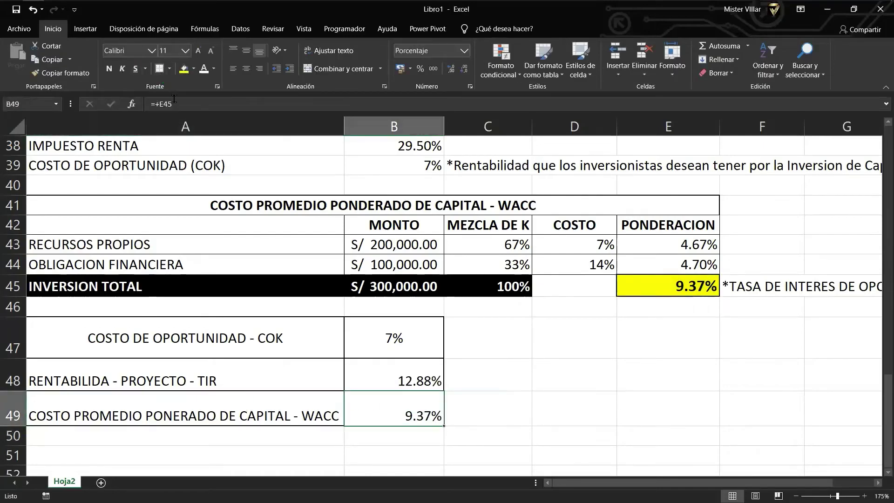
{"action": "key", "text": "Down"}
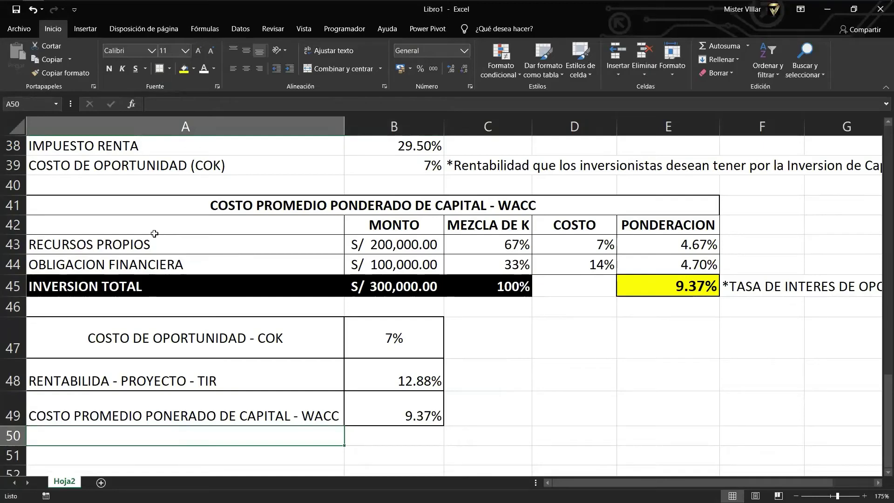
{"action": "type", "text": "VAL"}
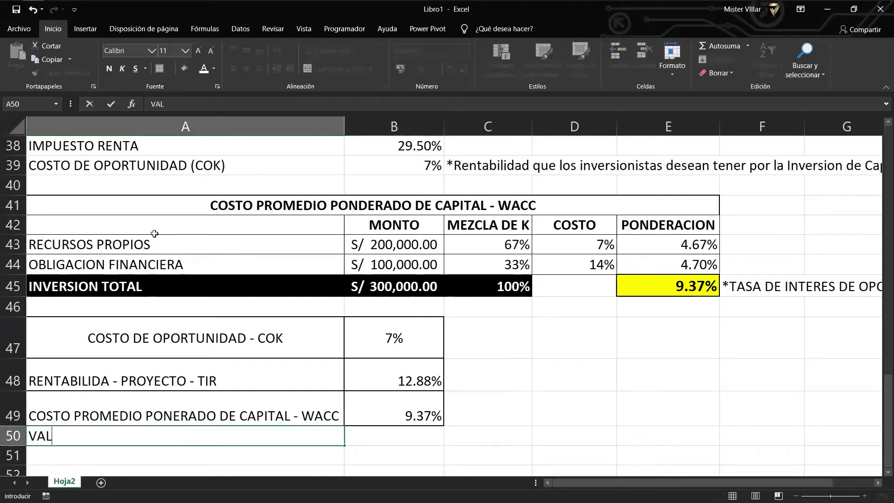
{"action": "type", "text": "OR ECONO"}
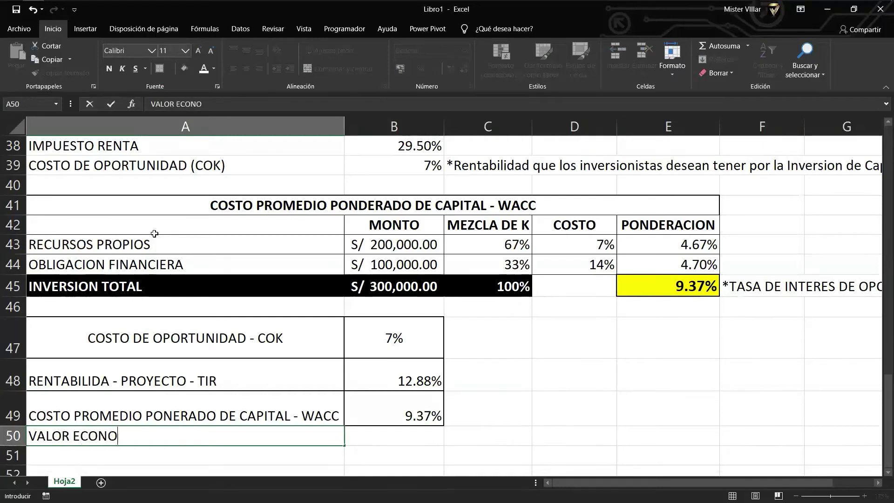
{"action": "type", "text": "MICO AGREGA"}
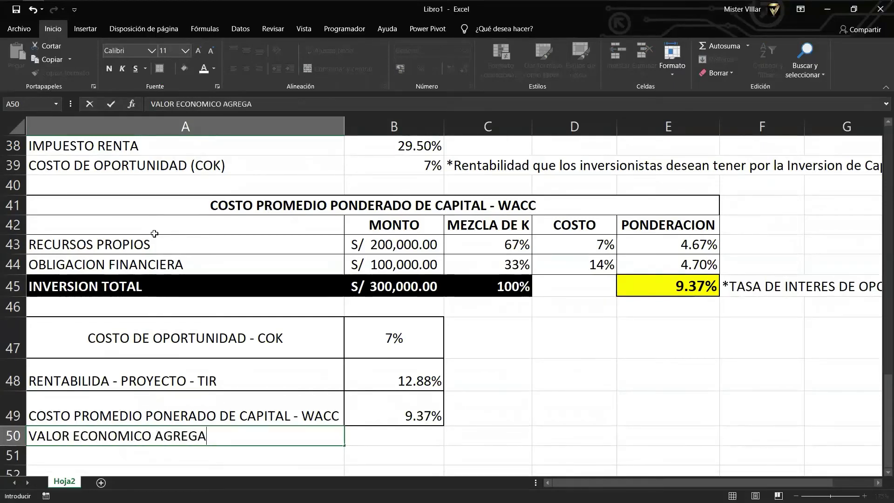
{"action": "type", "text": "DO - EVA"}
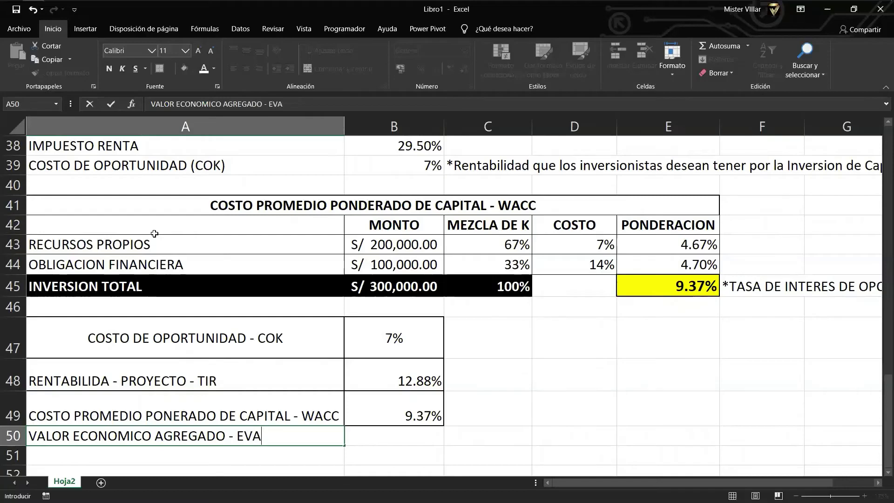
Enter =+B48-B49 in B50 so the EVA shows TIR minus WACC, 3.11%.
{"action": "key", "text": "Tab"}
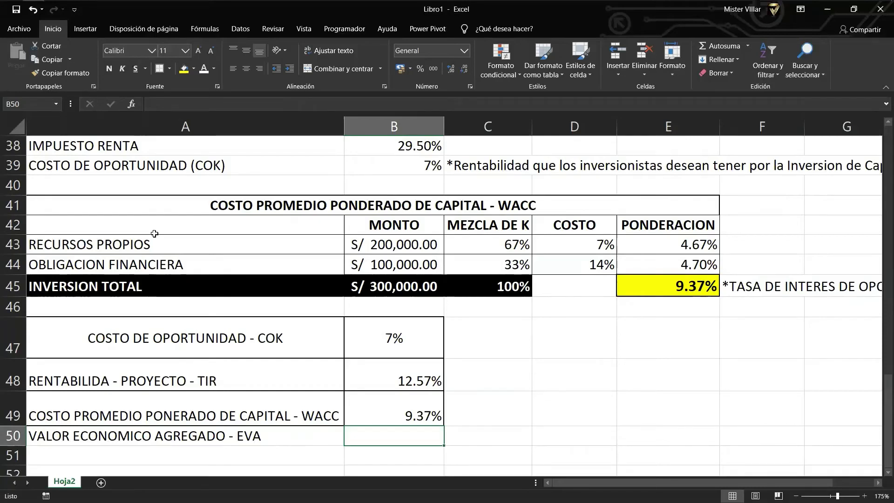
{"action": "key", "text": "Left"}
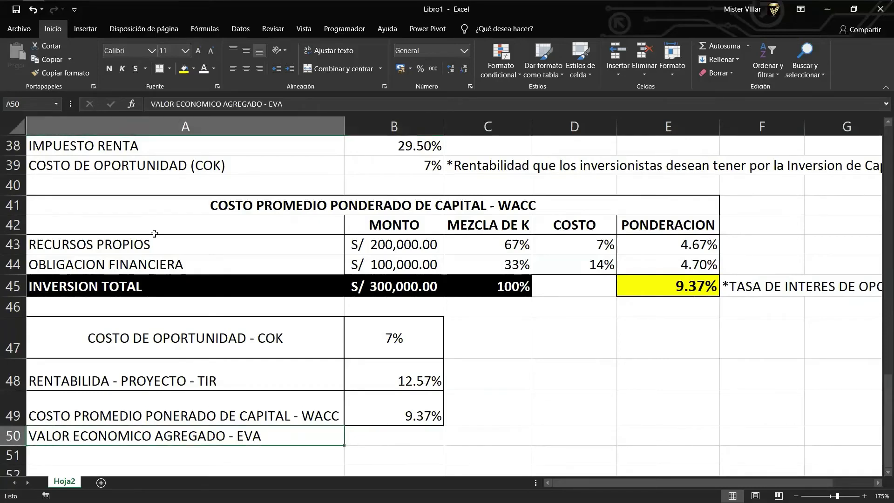
{"action": "key", "text": "Right"}
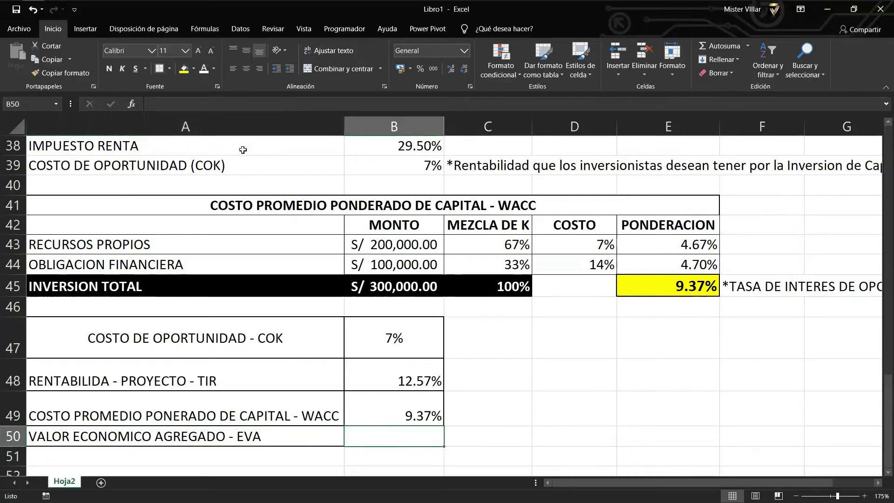
{"action": "type", "text": "+"}
{"action": "key", "text": "Up"}
{"action": "key", "text": "Up"}
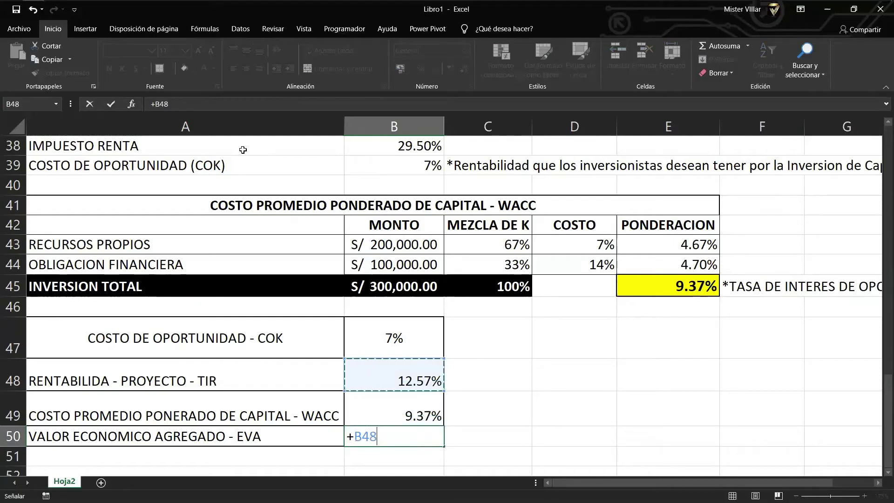
{"action": "type", "text": "-"}
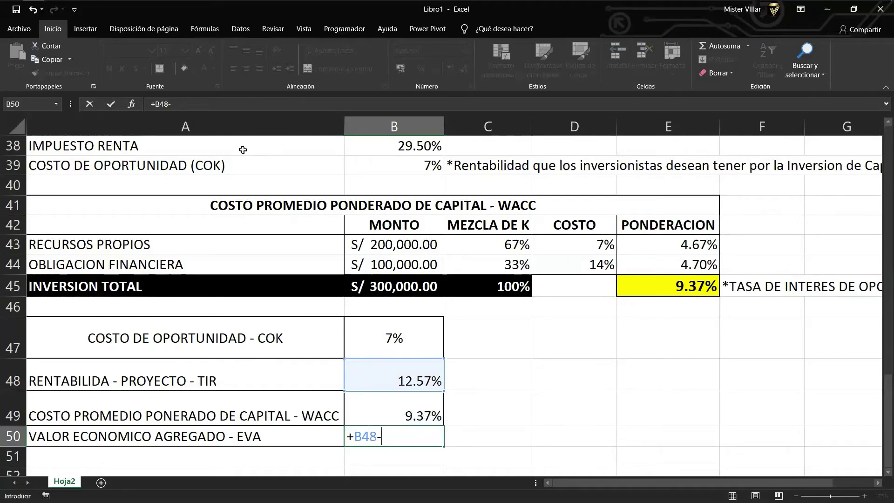
{"action": "key", "text": "Up"}
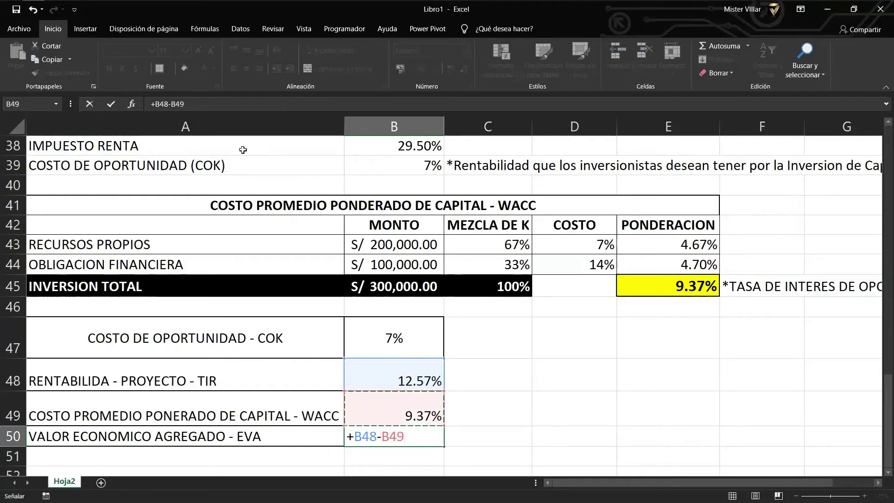
{"action": "key", "text": "Return"}
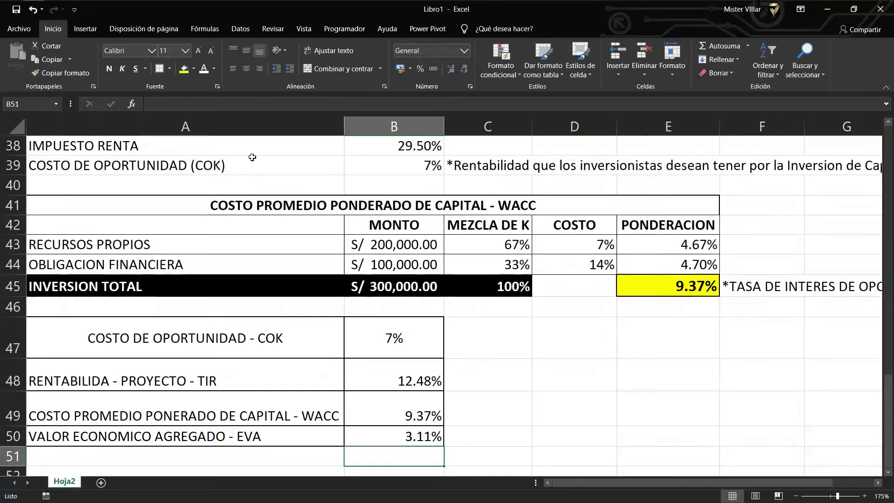
{"action": "scroll", "coordinate": [238, 437], "scroll_direction": "down", "scroll_amount": 1}
Heighten the EVA row and enter 'VALOR DEL PROYECTO - VALOR PRESENTE DE INGRESOS' in A51.
{"action": "left_click_drag", "start_coordinate": [18, 388], "coordinate": [19, 400]}
{"action": "left_click", "coordinate": [62, 416]}
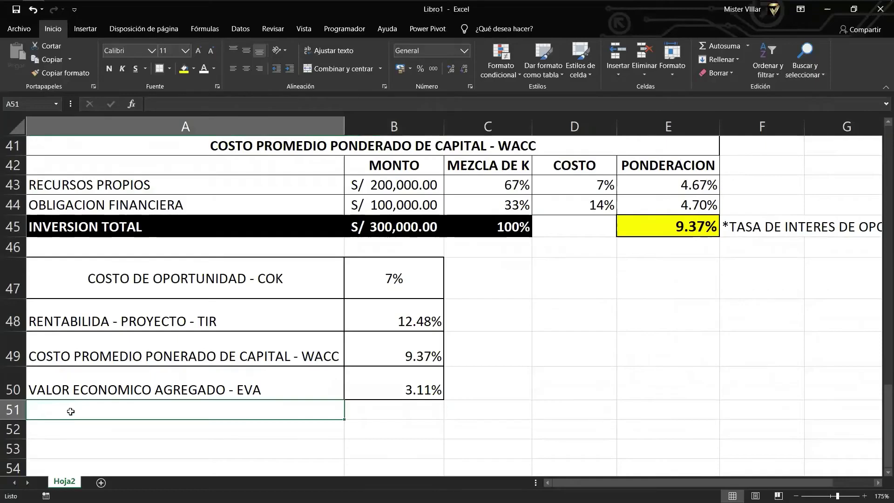
{"action": "type", "text": "val"}
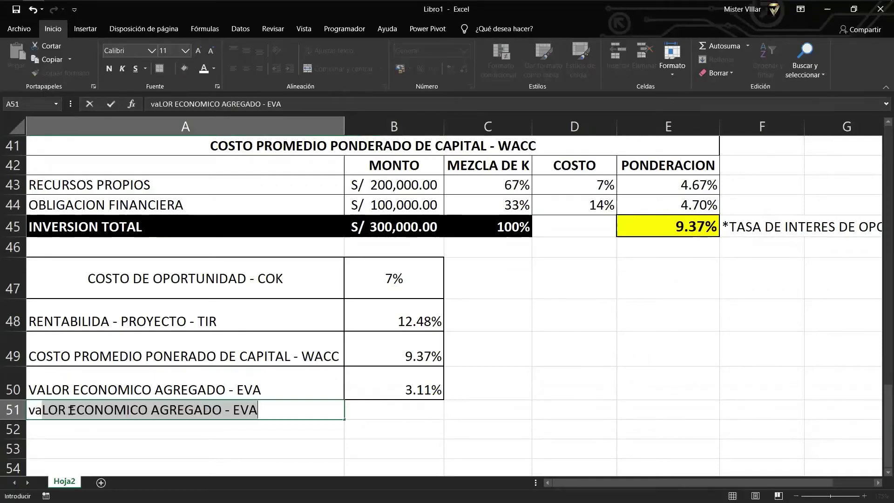
{"action": "type", "text": "or"}
{"action": "key", "text": "BackSpace"}
{"action": "key", "text": "BackSpace"}
{"action": "key", "text": "BackSpace"}
{"action": "key", "text": "BackSpace"}
{"action": "key", "text": "BackSpace"}
{"action": "key", "text": "BackSpace"}
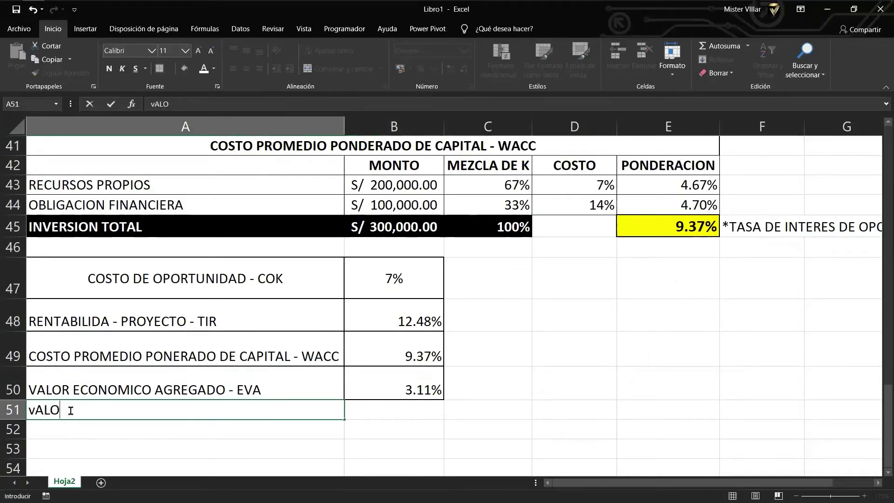
{"action": "type", "text": "VALOR DEEL"}
{"action": "key", "text": "BackSpace"}
{"action": "key", "text": "BackSpace"}
{"action": "type", "text": "L PRO"}
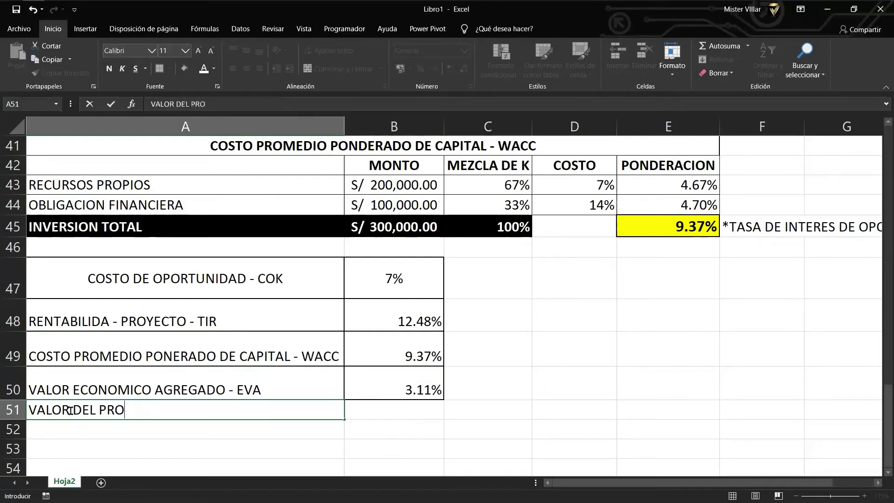
{"action": "type", "text": "YECTO"}
{"action": "type", "text": " - VALOR"}
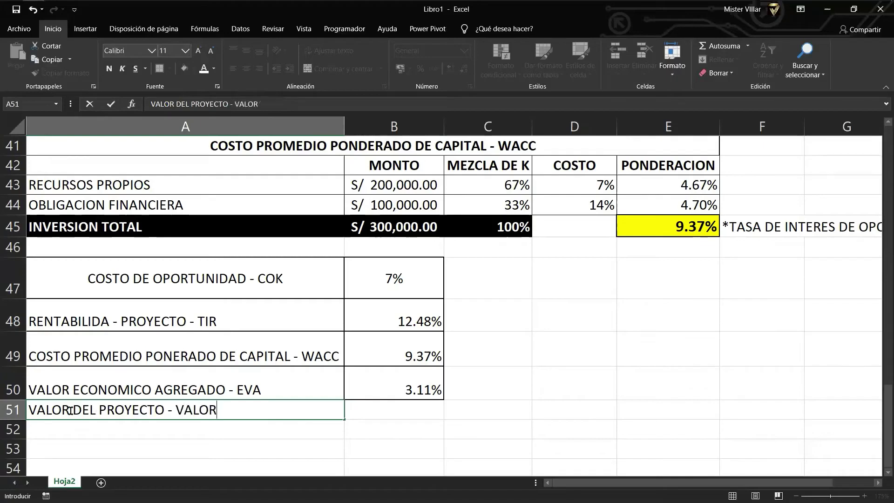
{"action": "type", "text": " PRESENTE"}
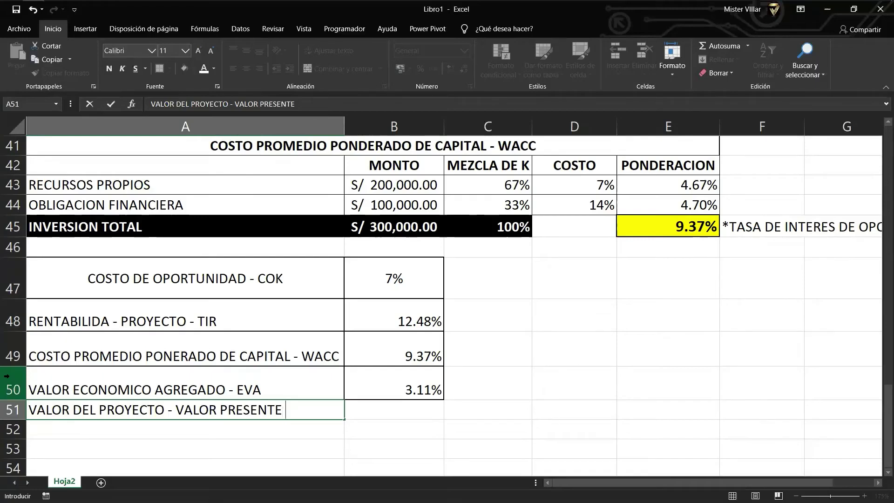
{"action": "type", "text": " DE INGRESOS"}
{"action": "key", "text": "Return"}
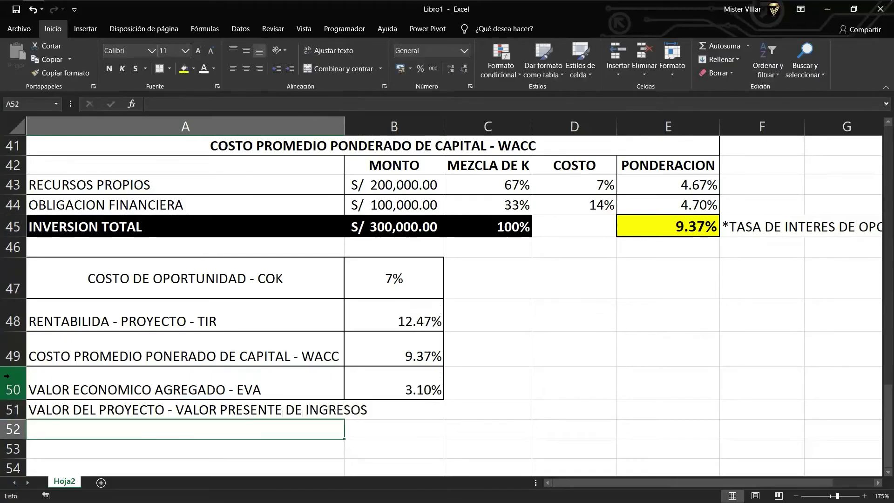
{"action": "key", "text": "Up"}
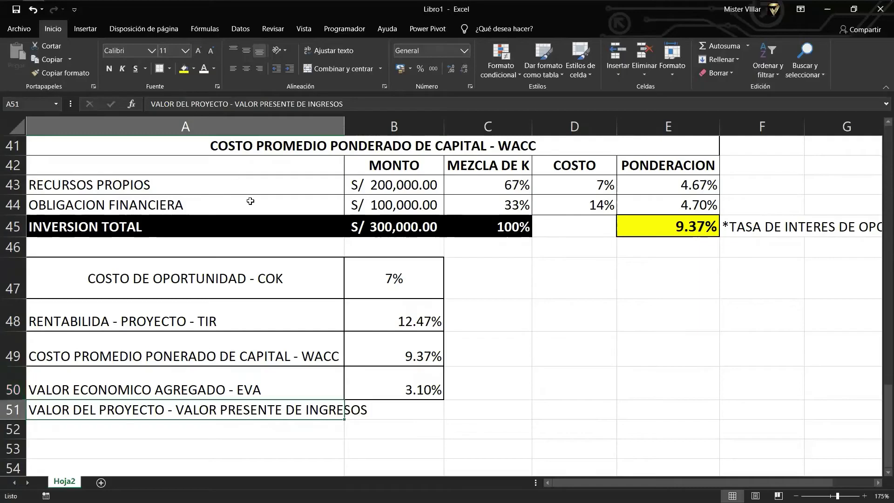
{"action": "left_click", "coordinate": [418, 405]}
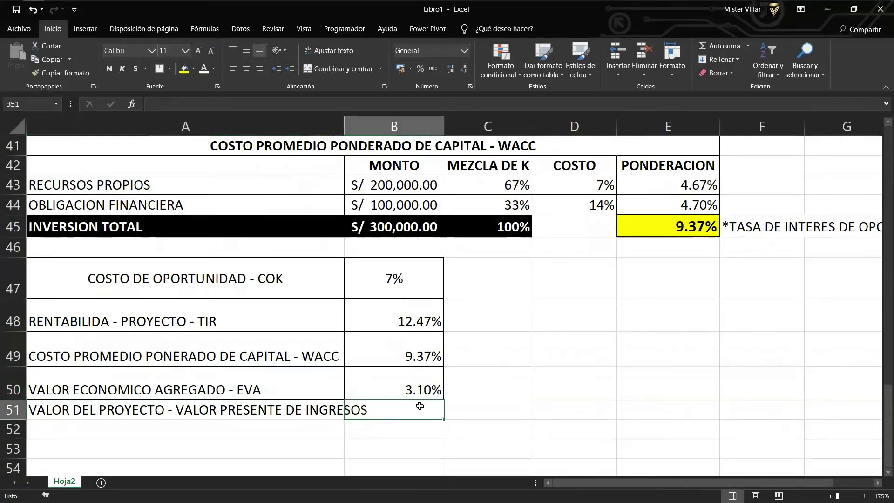
Enter =VNA(B47;C30:H30) in B51, valuing the project at S/ 354,062.36.
{"action": "type", "text": "="}
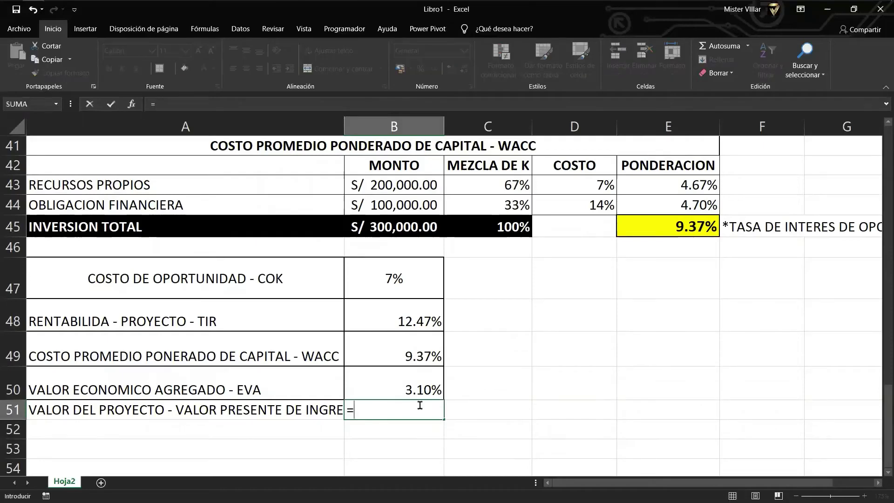
{"action": "type", "text": "VNA"}
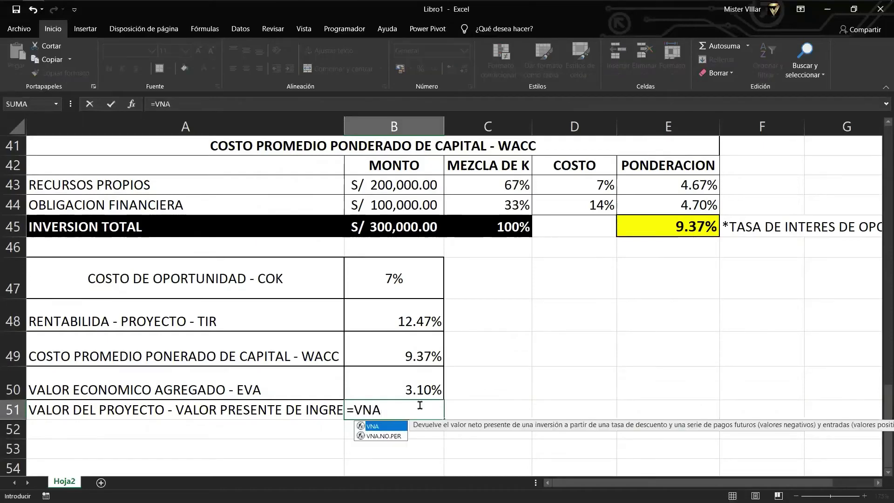
{"action": "double_click", "coordinate": [398, 427]}
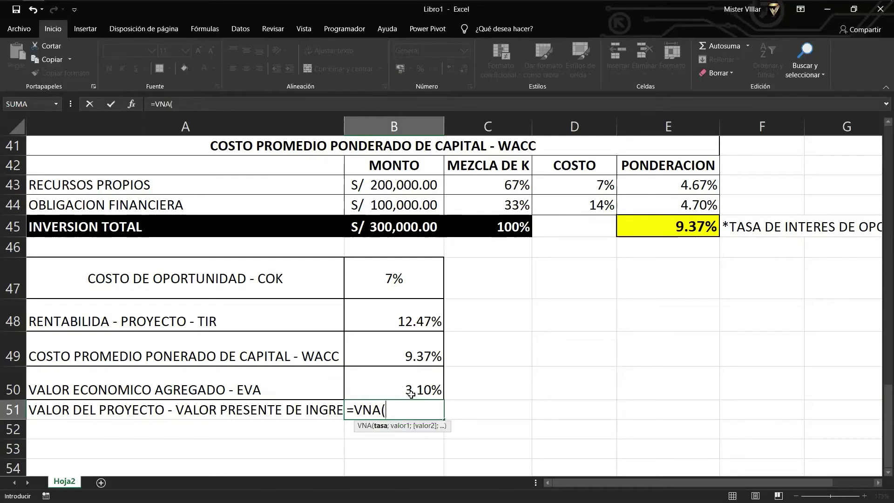
{"action": "scroll", "coordinate": [334, 377], "scroll_direction": "up", "scroll_amount": 1}
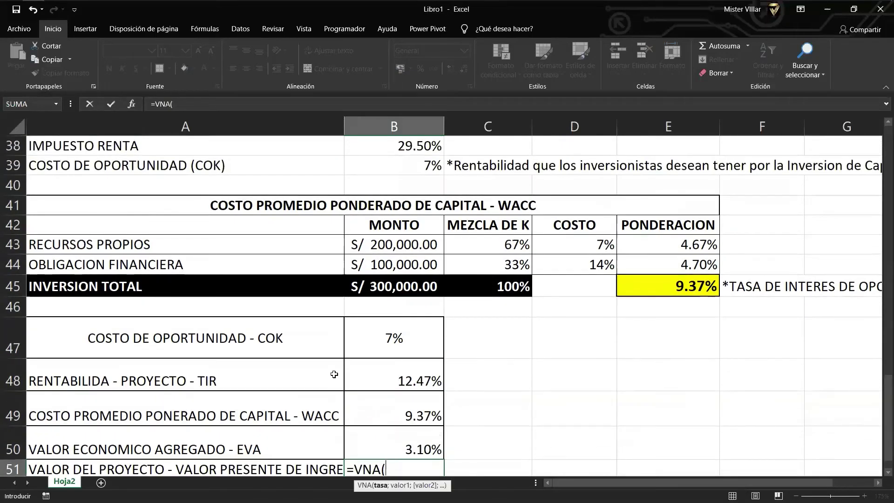
{"action": "left_click", "coordinate": [386, 339]}
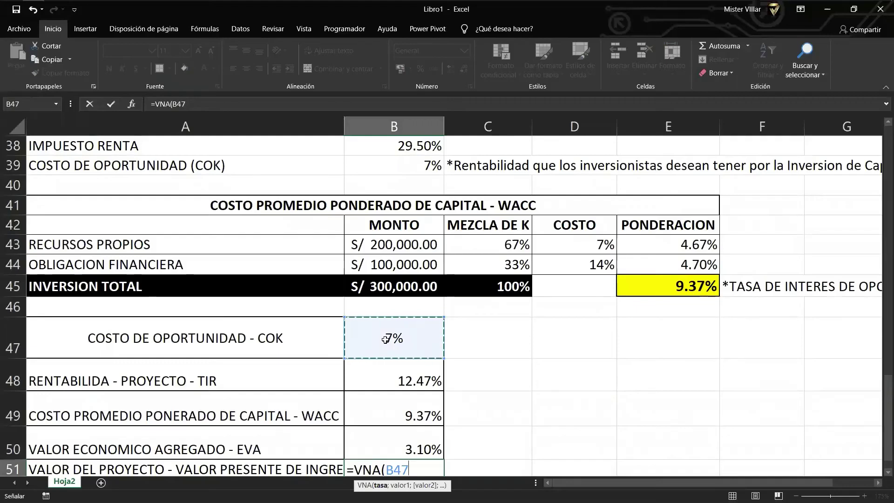
{"action": "scroll", "coordinate": [377, 335], "scroll_direction": "down", "scroll_amount": 1}
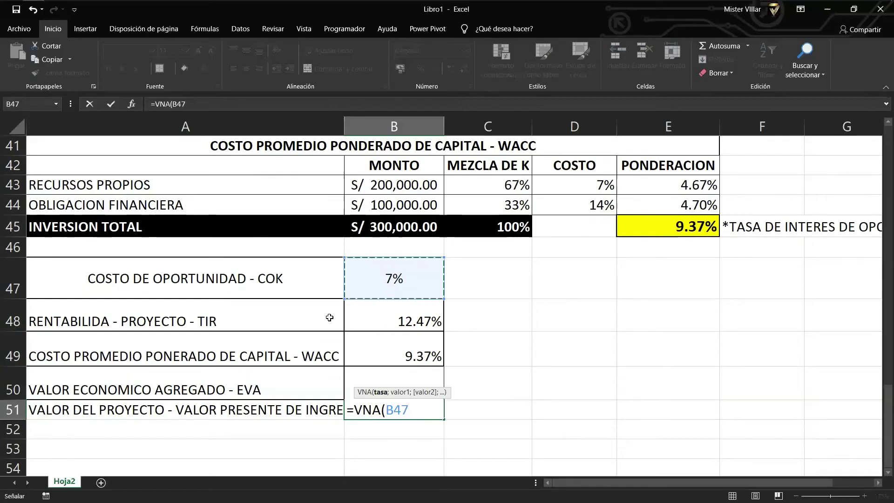
{"action": "type", "text": ";"}
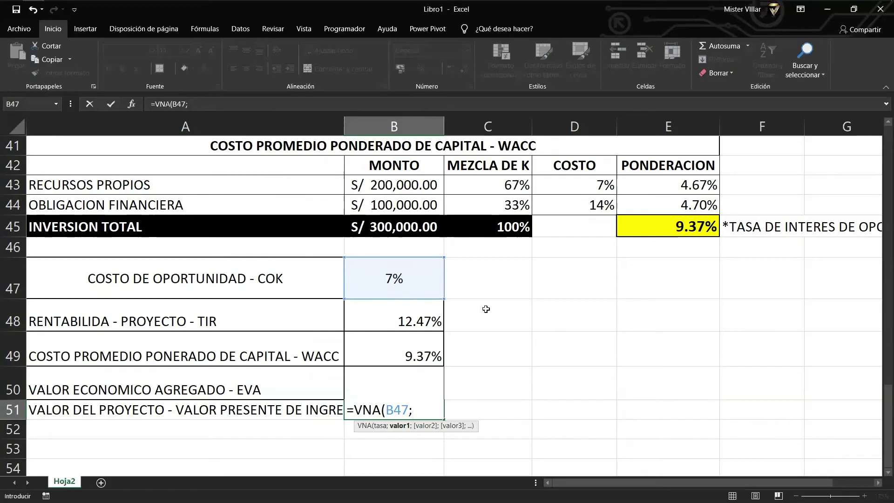
{"action": "scroll", "coordinate": [486, 309], "scroll_direction": "up", "scroll_amount": 5}
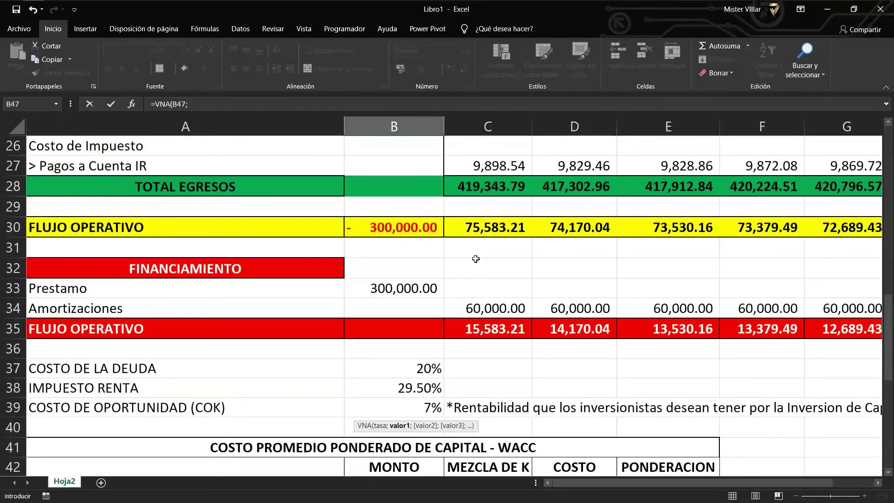
{"action": "left_click_drag", "start_coordinate": [468, 227], "coordinate": [614, 233]}
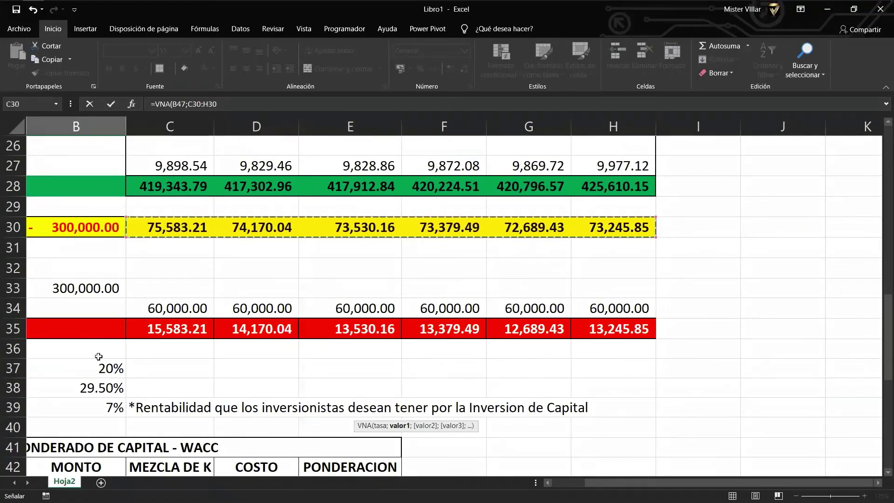
{"action": "scroll", "coordinate": [438, 435], "scroll_direction": "down", "scroll_amount": 1}
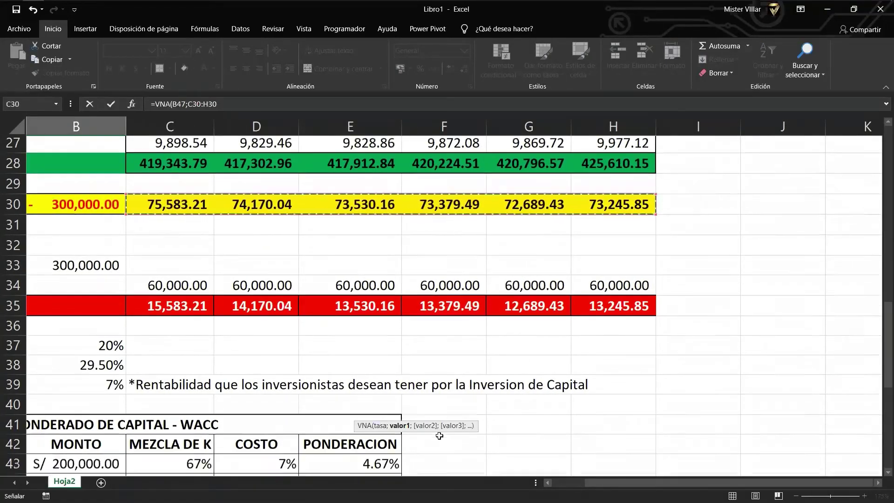
{"action": "left_click_drag", "start_coordinate": [606, 483], "coordinate": [495, 484]}
{"action": "scroll", "coordinate": [348, 421], "scroll_direction": "down", "scroll_amount": 4}
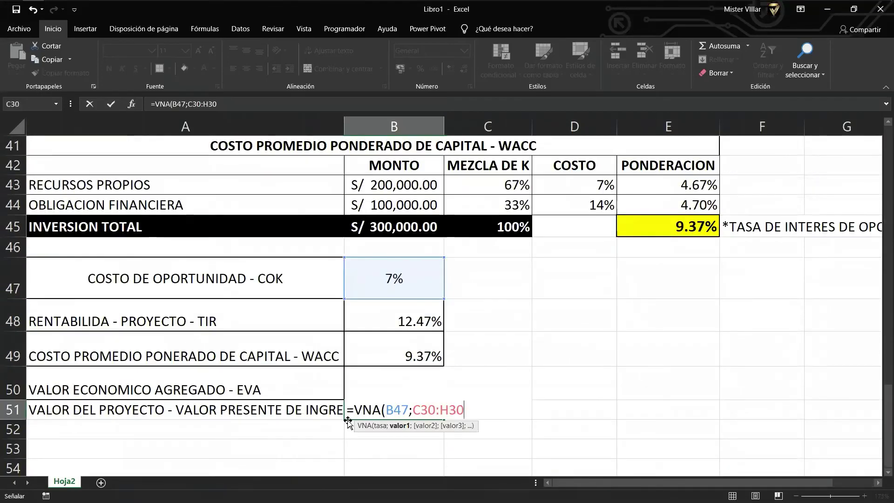
{"action": "type", "text": ")"}
{"action": "key", "text": "Return"}
{"action": "key", "text": "Up"}
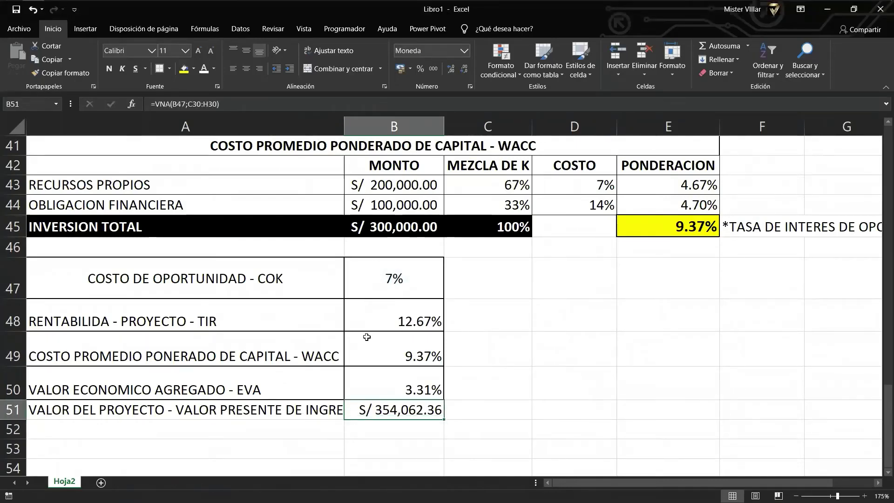
Make rows 51 and 52 taller.
{"action": "left_click", "coordinate": [57, 402]}
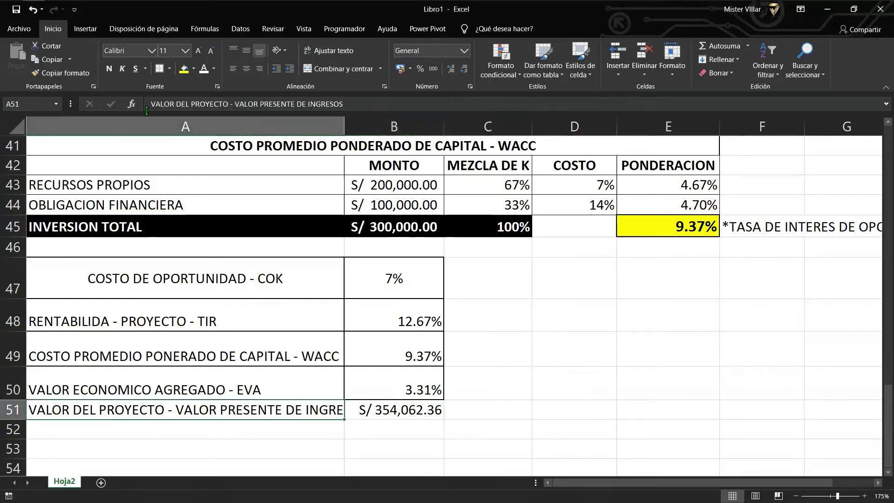
{"action": "key", "text": "Right"}
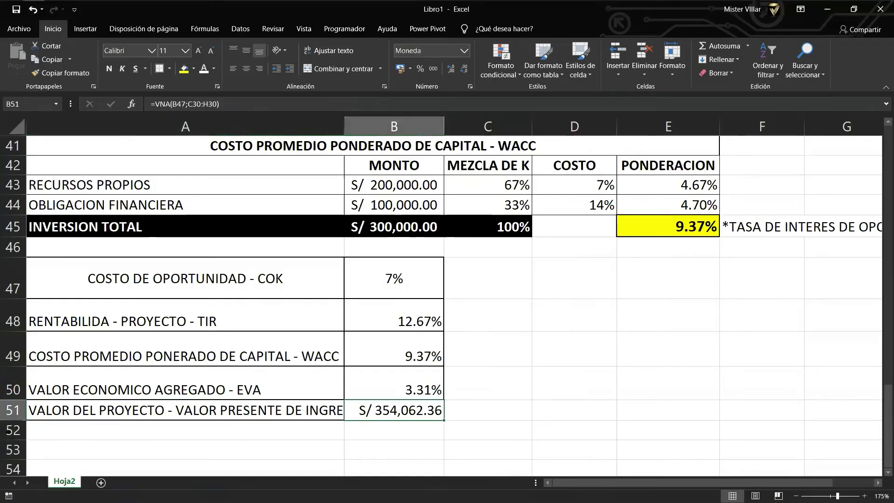
{"action": "left_click_drag", "start_coordinate": [13, 421], "coordinate": [14, 438]}
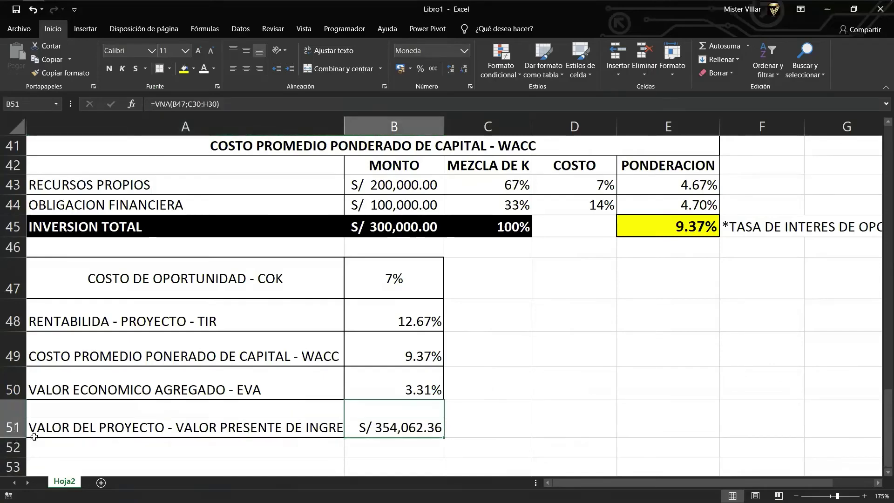
{"action": "scroll", "coordinate": [64, 434], "scroll_direction": "down", "scroll_amount": 1}
{"action": "left_click", "coordinate": [109, 395]}
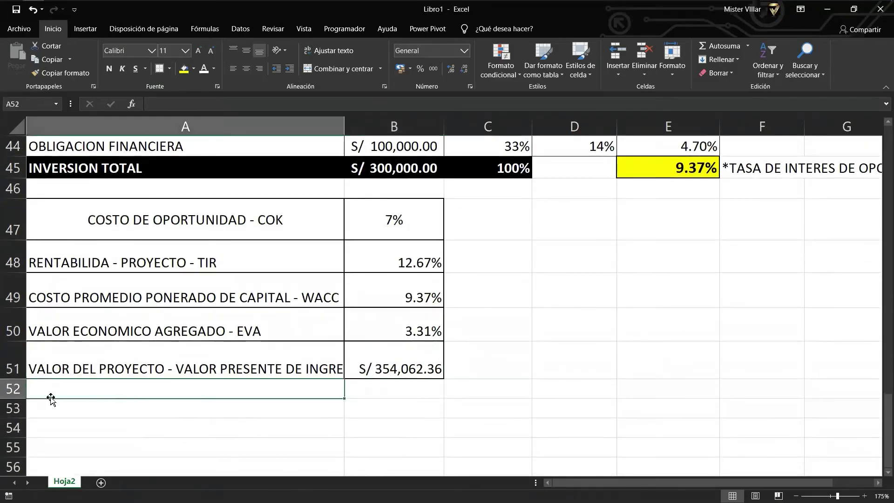
{"action": "left_click_drag", "start_coordinate": [14, 399], "coordinate": [15, 414]}
Add borders to row 52 and label A52 'VIABILIDAD FINANCIERA - VPN'.
{"action": "left_click", "coordinate": [157, 69]}
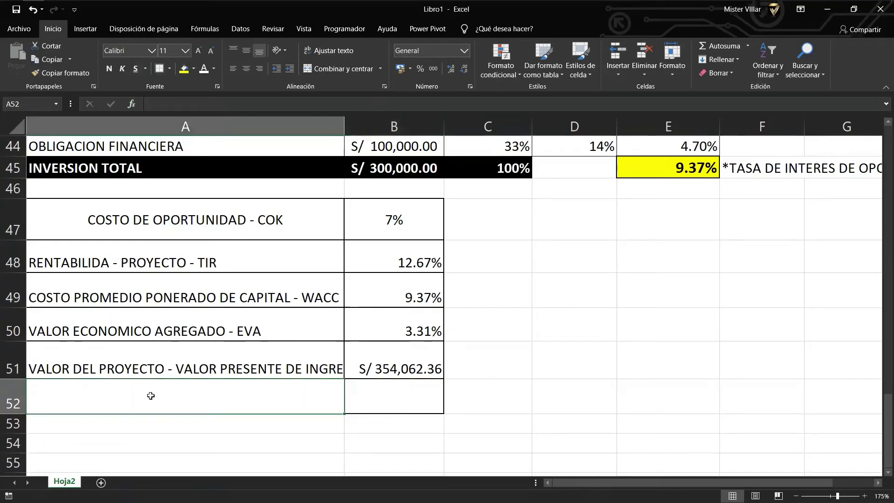
{"action": "type", "text": "VIABILID"}
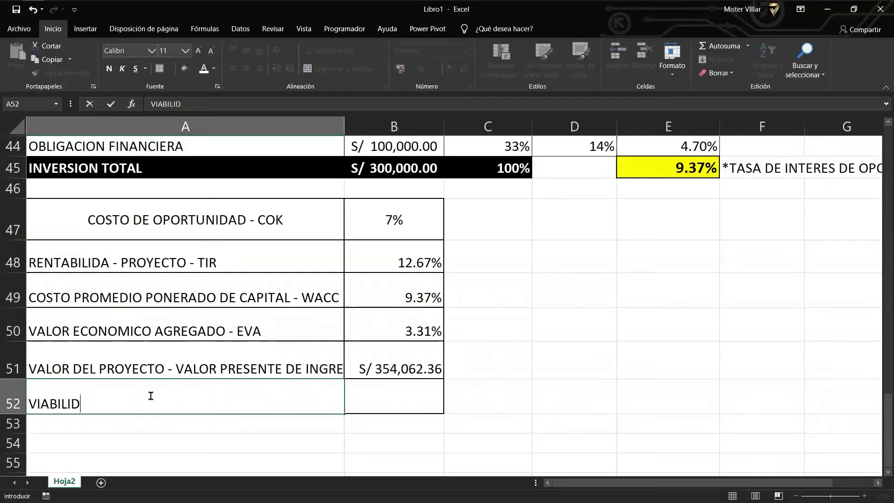
{"action": "type", "text": "AD G"}
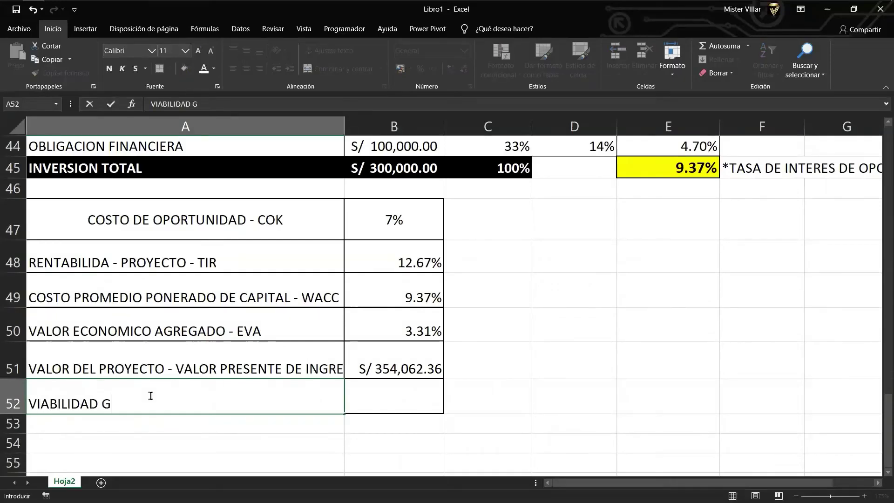
{"action": "key", "text": "BackSpace"}
{"action": "type", "text": "FINANCI"}
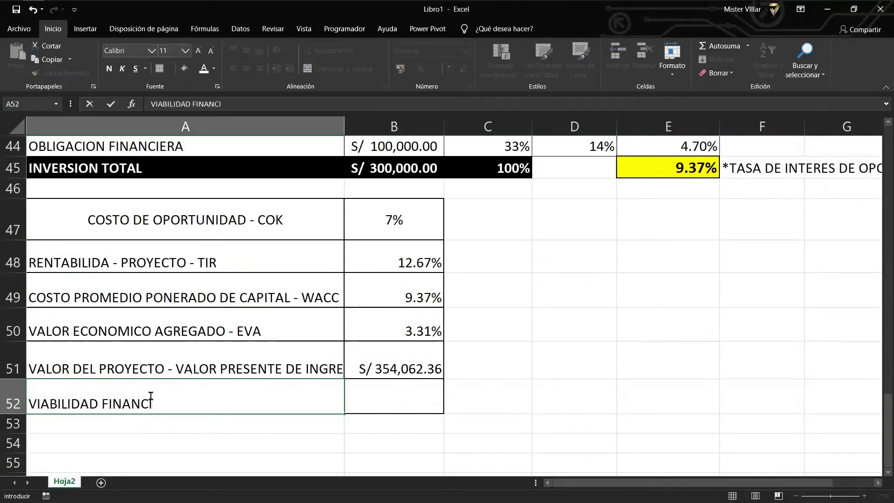
{"action": "key", "text": "BackSpace"}
{"action": "key", "text": "BackSpace"}
{"action": "type", "text": "CIERA - VPN"}
{"action": "key", "text": "Return"}
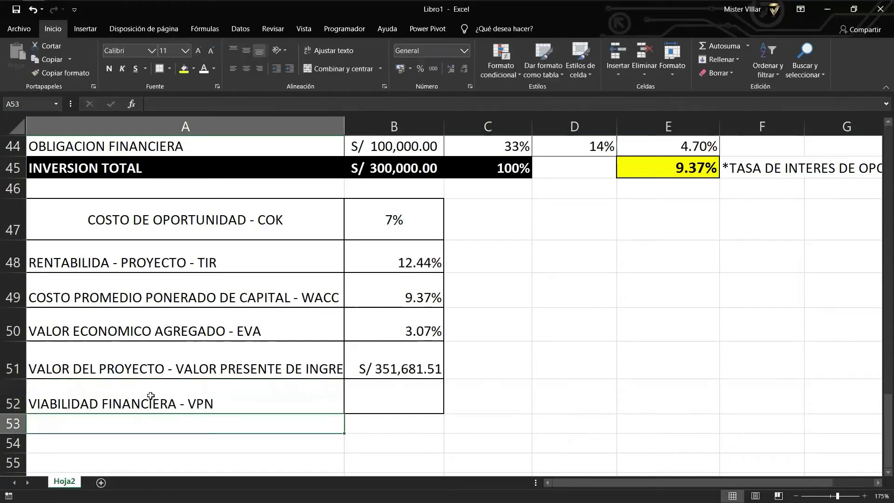
{"action": "key", "text": "Right"}
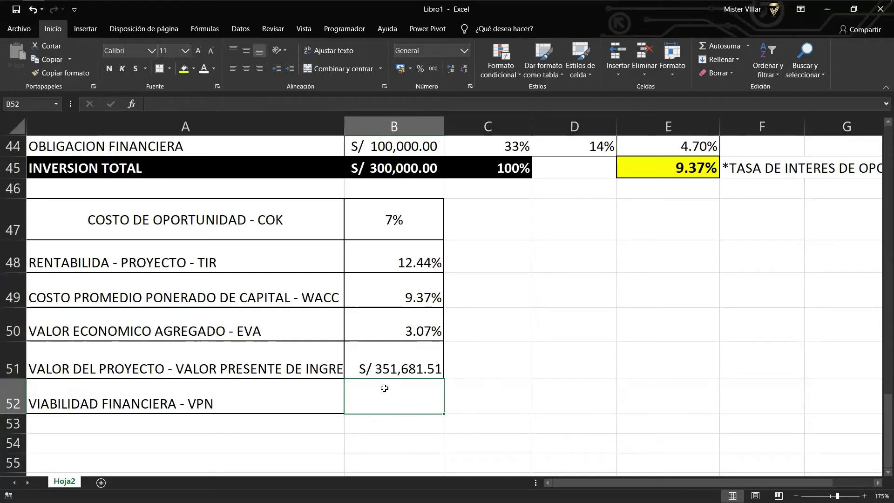
Enter =B51-B45 in B52 so the VPN shows S/ 52,753.11.
{"action": "type", "text": "="}
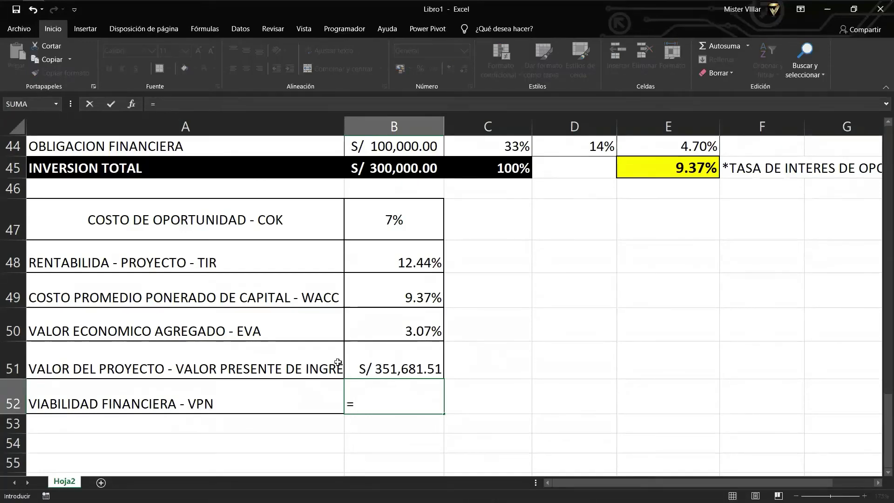
{"action": "left_click", "coordinate": [381, 361]}
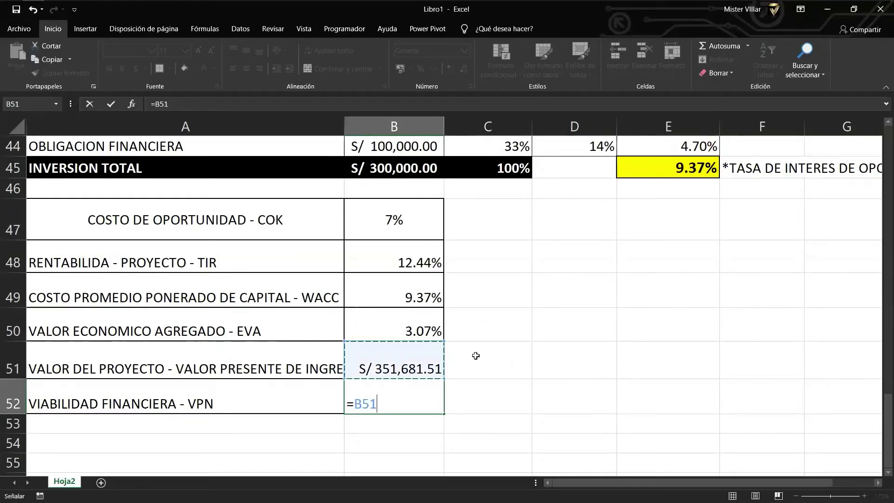
{"action": "type", "text": "-"}
{"action": "left_click", "coordinate": [392, 172]}
{"action": "key", "text": "Return"}
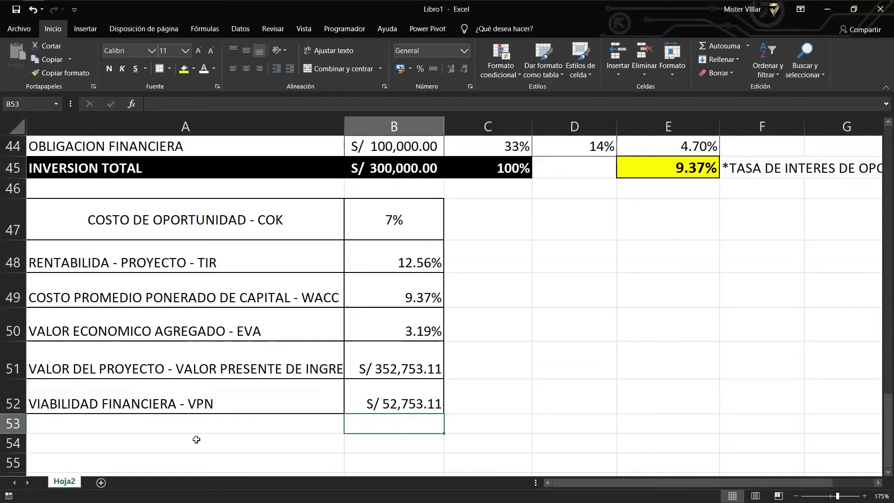
{"action": "left_click", "coordinate": [179, 431]}
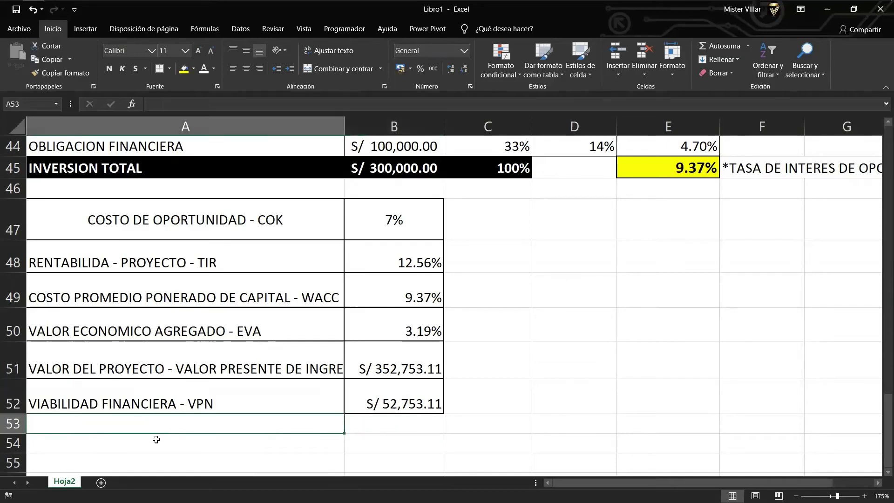
Label A53 'BENEFICIO / COSTO' and make row 53 taller.
{"action": "type", "text": "b"}
{"action": "key", "text": "BackSpace"}
{"action": "type", "text": "BENEFICIO"}
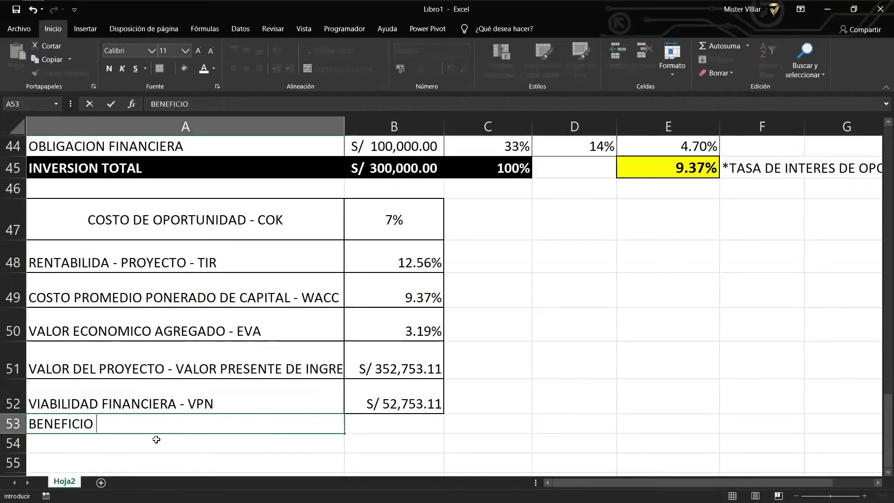
{"action": "type", "text": " / COSTO"}
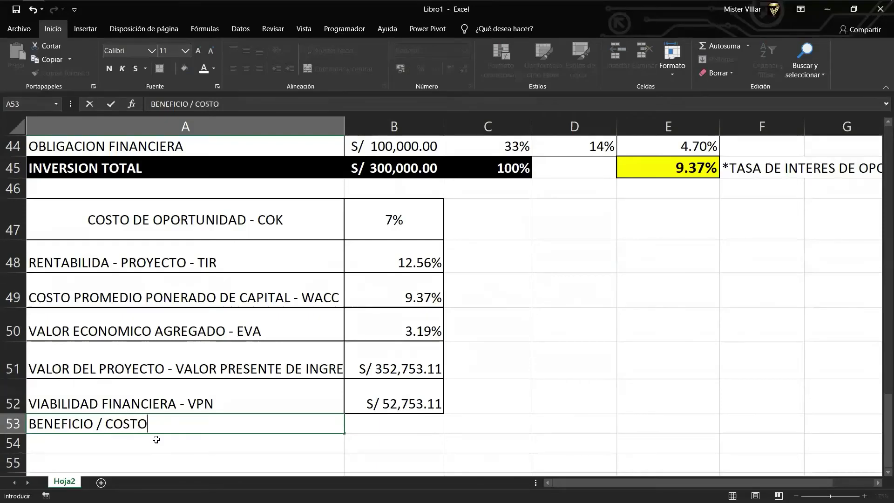
{"action": "key", "text": "Tab"}
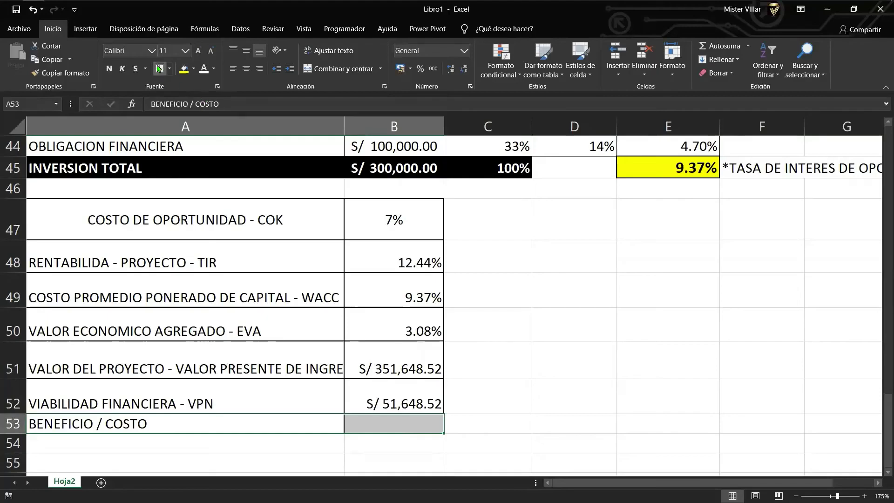
{"action": "left_click_drag", "start_coordinate": [16, 433], "coordinate": [16, 448]}
Enter =+B51/B44 in B53 to get the benefit/cost ratio of 3.55.
{"action": "left_click", "coordinate": [375, 425]}
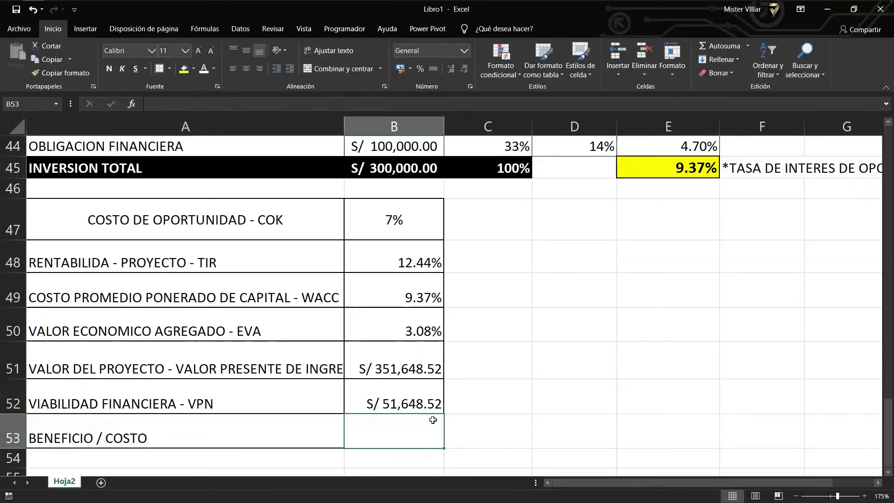
{"action": "type", "text": "+"}
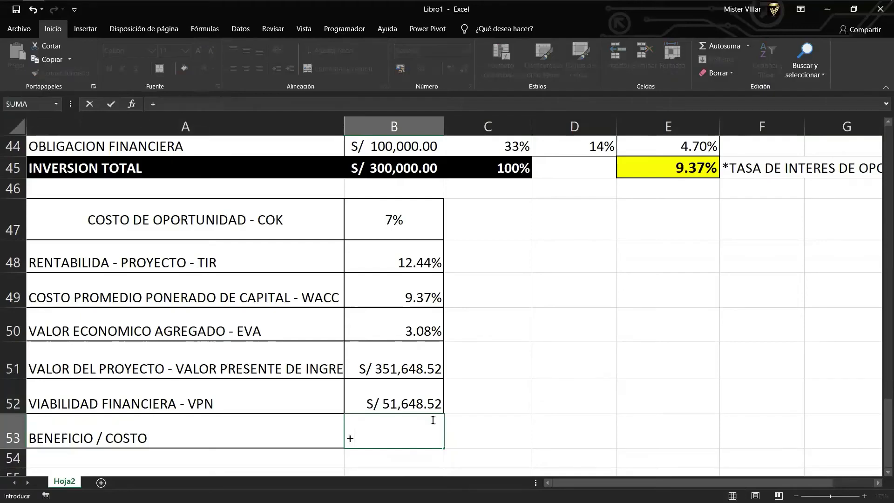
{"action": "scroll", "coordinate": [457, 424], "scroll_direction": "up", "scroll_amount": 2}
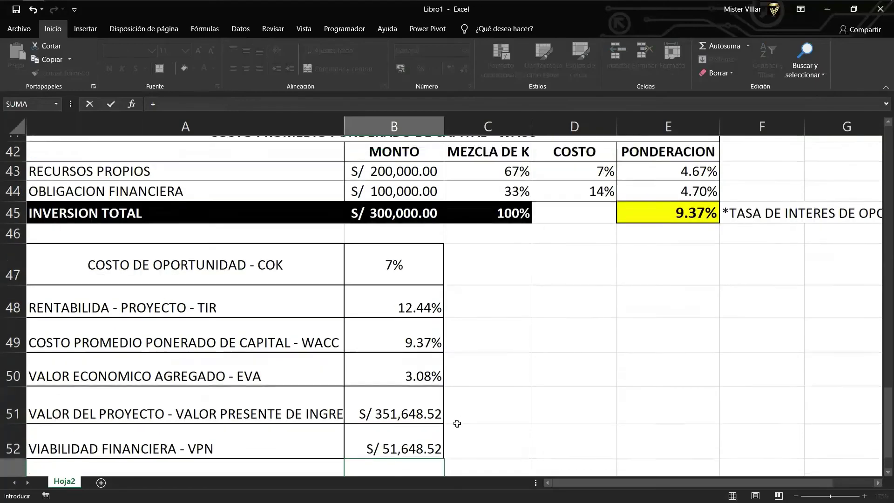
{"action": "scroll", "coordinate": [351, 310], "scroll_direction": "down", "scroll_amount": 1}
{"action": "scroll", "coordinate": [354, 313], "scroll_direction": "down", "scroll_amount": 1}
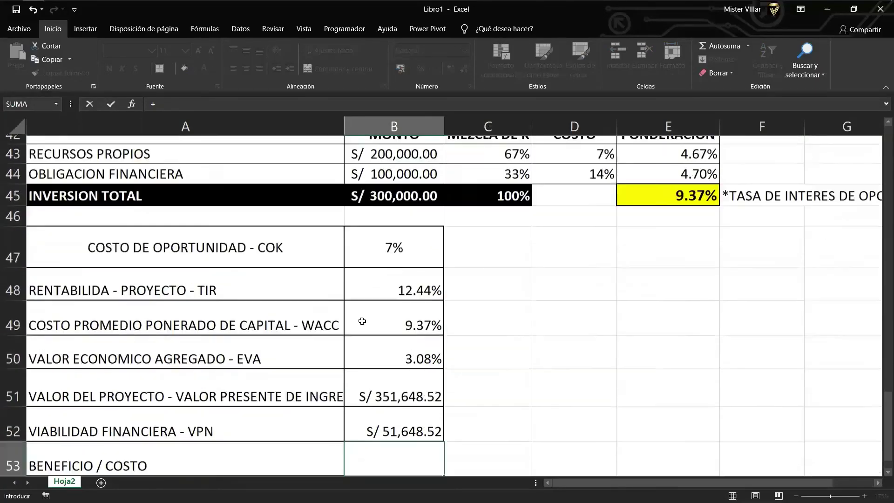
{"action": "left_click", "coordinate": [388, 363]}
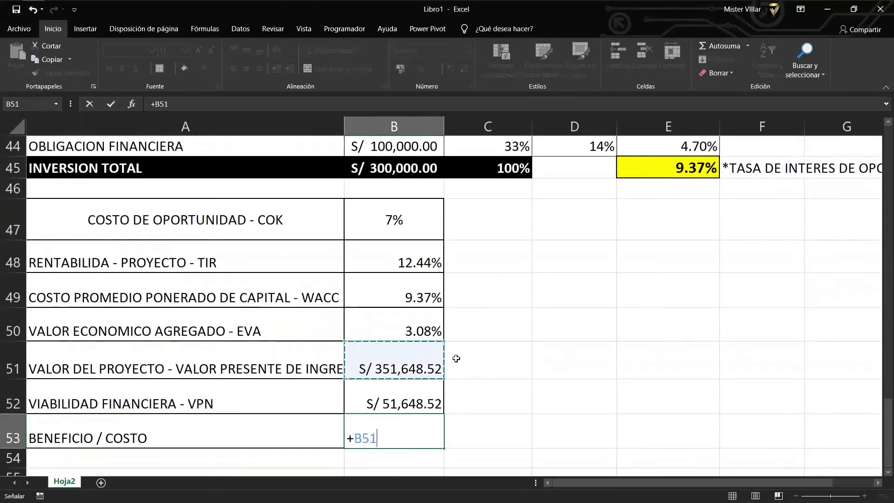
{"action": "type", "text": "/"}
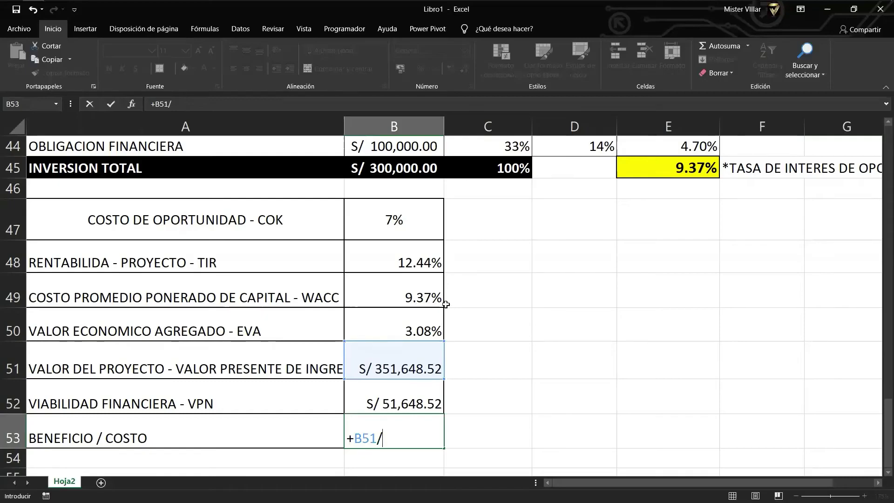
{"action": "scroll", "coordinate": [445, 304], "scroll_direction": "up", "scroll_amount": 1}
{"action": "left_click", "coordinate": [369, 204]}
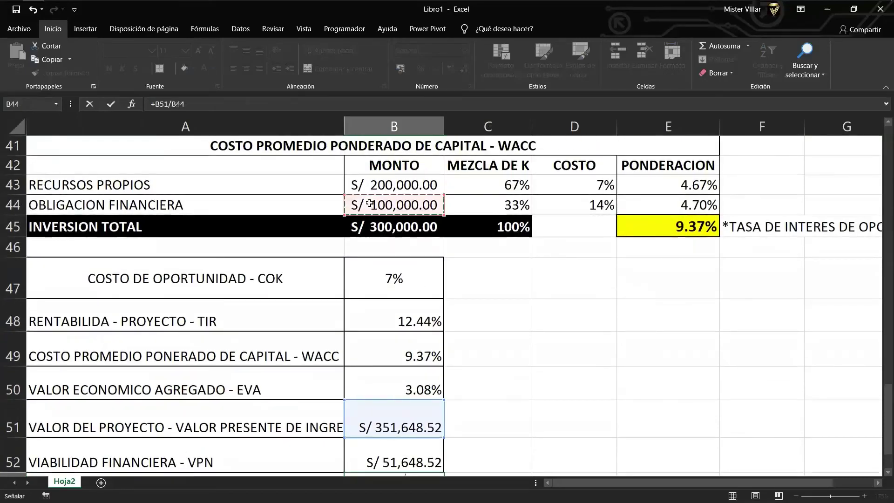
{"action": "scroll", "coordinate": [380, 222], "scroll_direction": "down", "scroll_amount": 2}
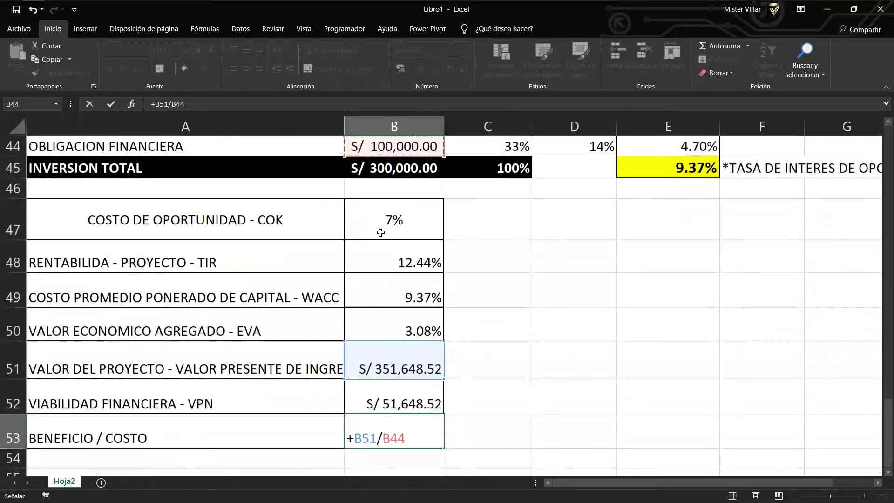
{"action": "key", "text": "Return"}
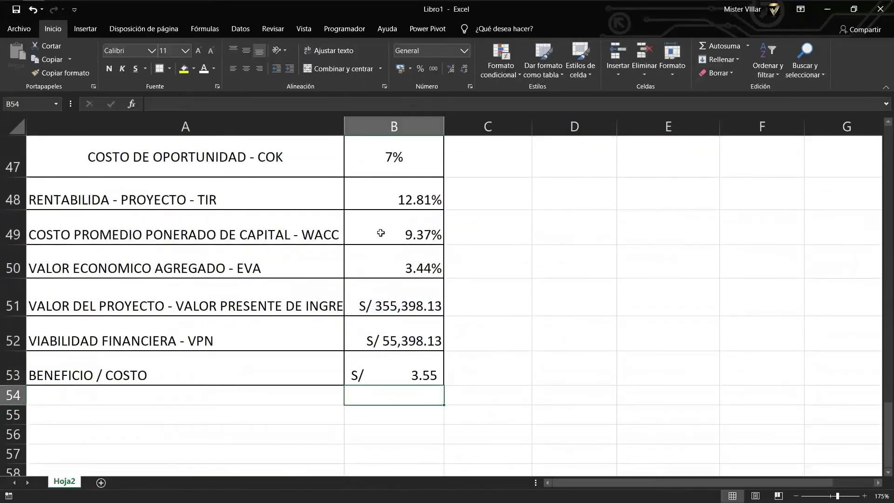
{"action": "scroll", "coordinate": [447, 404], "scroll_direction": "up", "scroll_amount": 1}
{"action": "scroll", "coordinate": [447, 404], "scroll_direction": "down", "scroll_amount": 1}
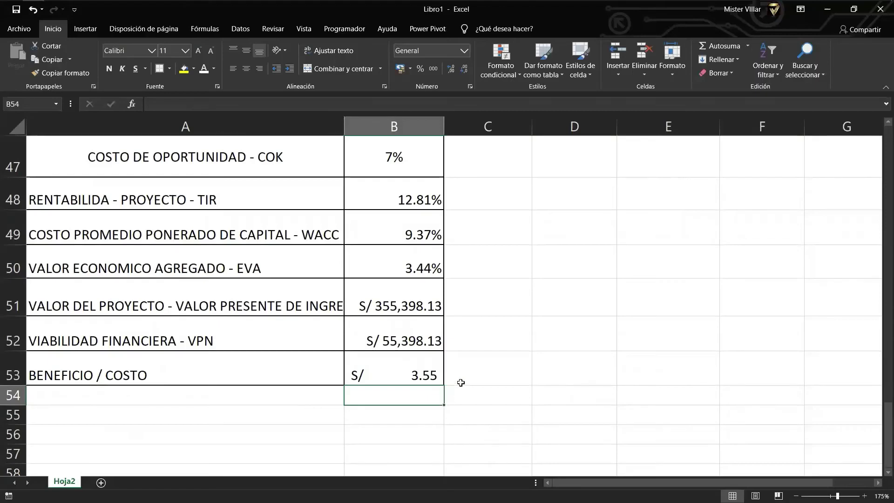
{"action": "scroll", "coordinate": [447, 386], "scroll_direction": "up", "scroll_amount": 1}
{"action": "left_click", "coordinate": [406, 433]}
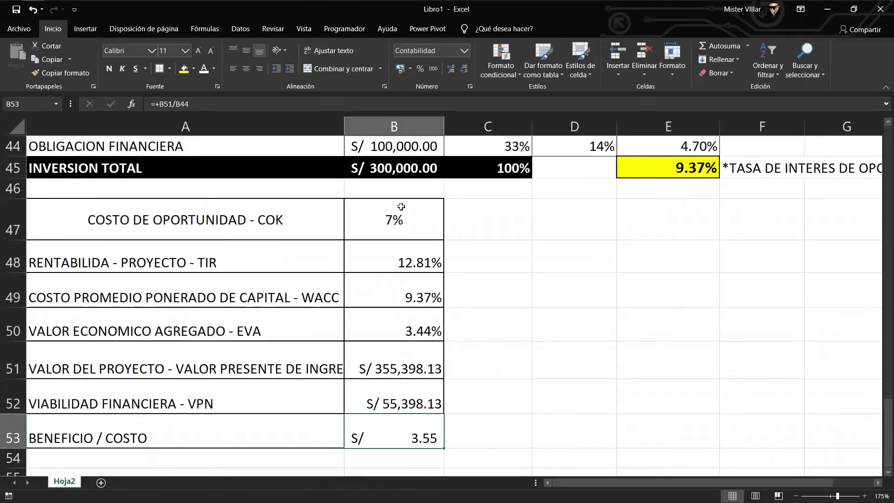
{"action": "left_click_drag", "start_coordinate": [398, 207], "coordinate": [421, 424]}
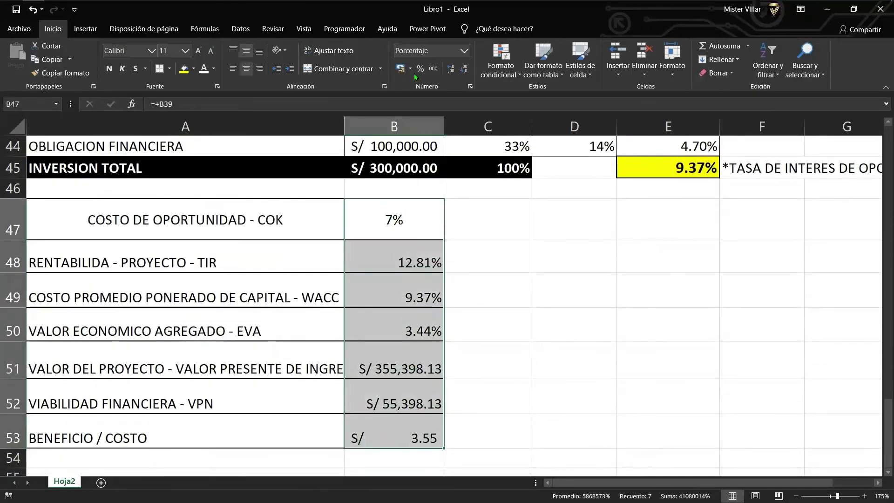
{"action": "left_click", "coordinate": [413, 424]}
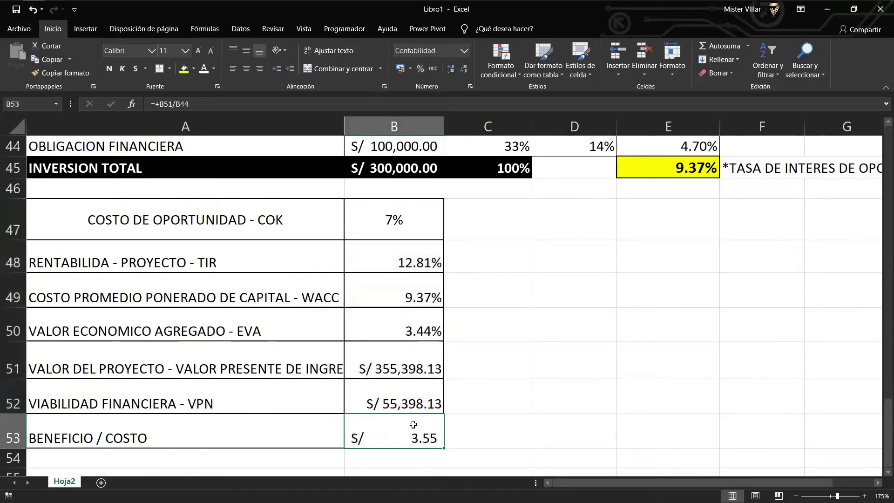
{"action": "left_click", "coordinate": [429, 67]}
{"action": "left_click_drag", "start_coordinate": [425, 211], "coordinate": [430, 435]}
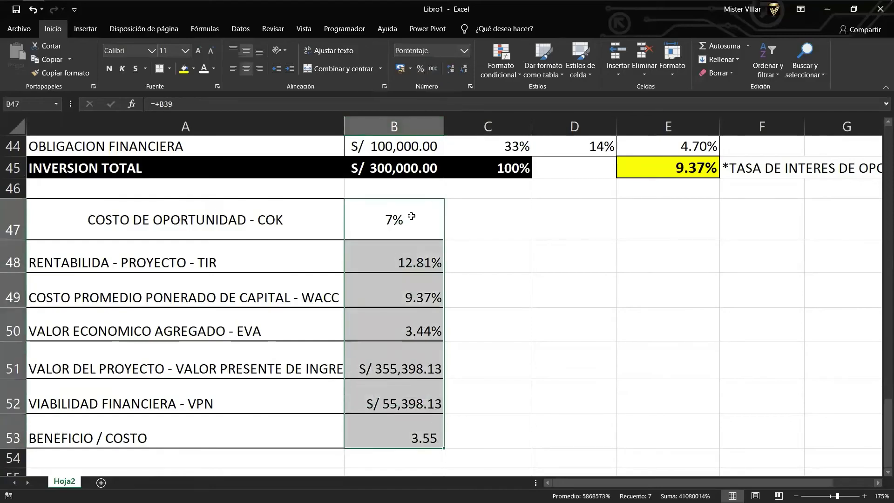
{"action": "left_click", "coordinate": [250, 69]}
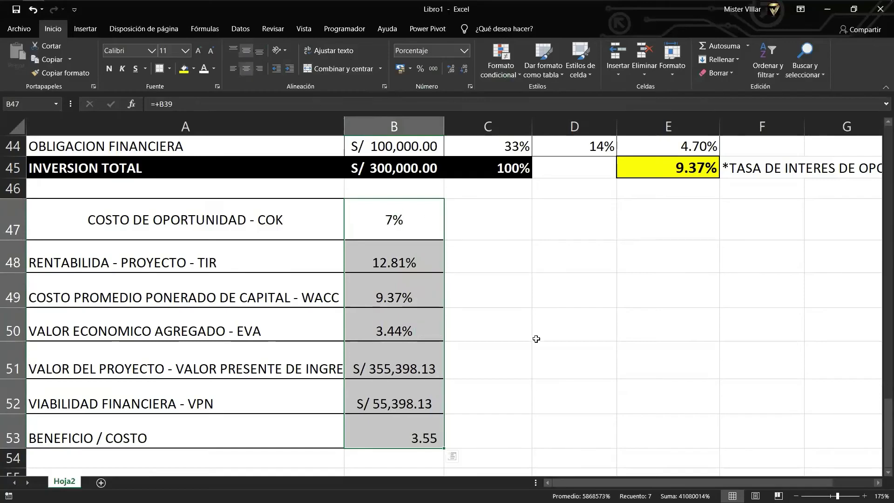
{"action": "left_click_drag", "start_coordinate": [534, 338], "coordinate": [536, 357]}
{"action": "left_click", "coordinate": [400, 434]}
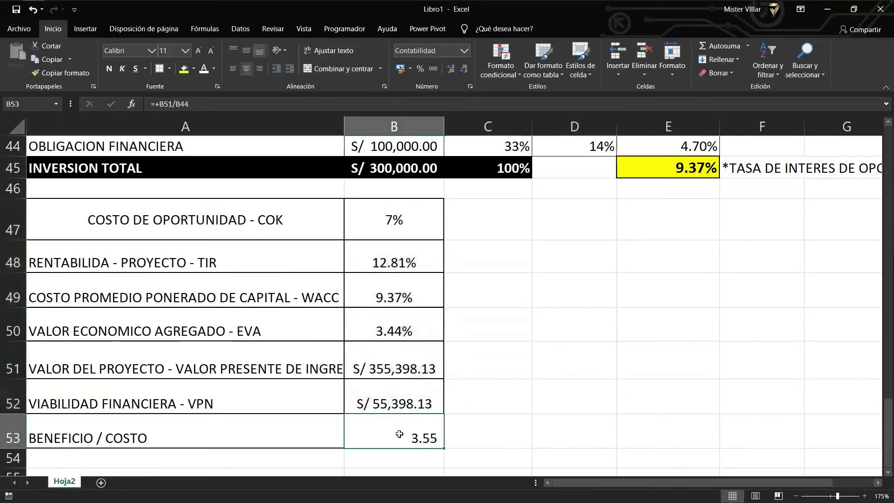
{"action": "left_click", "coordinate": [247, 51]}
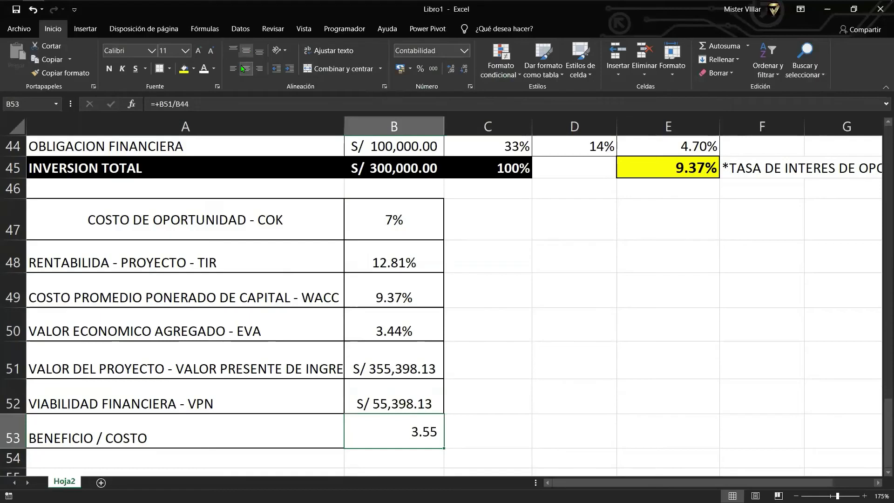
{"action": "left_click", "coordinate": [247, 50]}
{"action": "left_click", "coordinate": [246, 51]}
{"action": "key", "text": "ctrl+Up"}
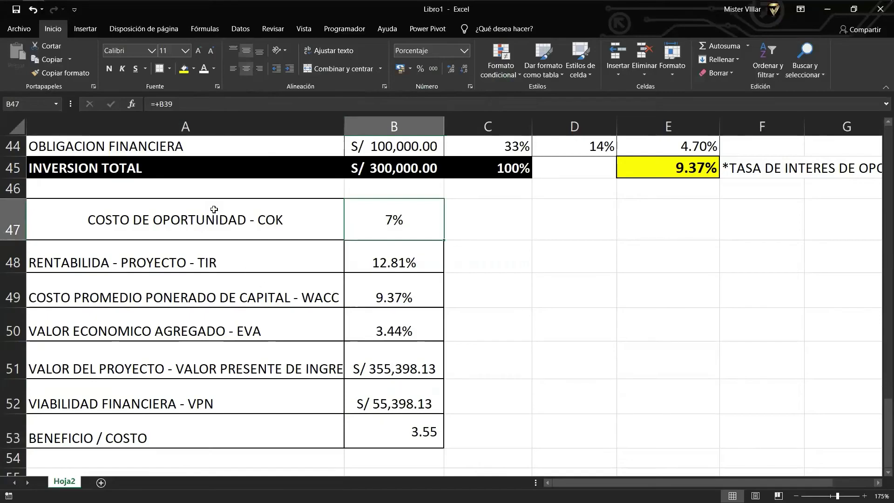
{"action": "left_click", "coordinate": [230, 211]}
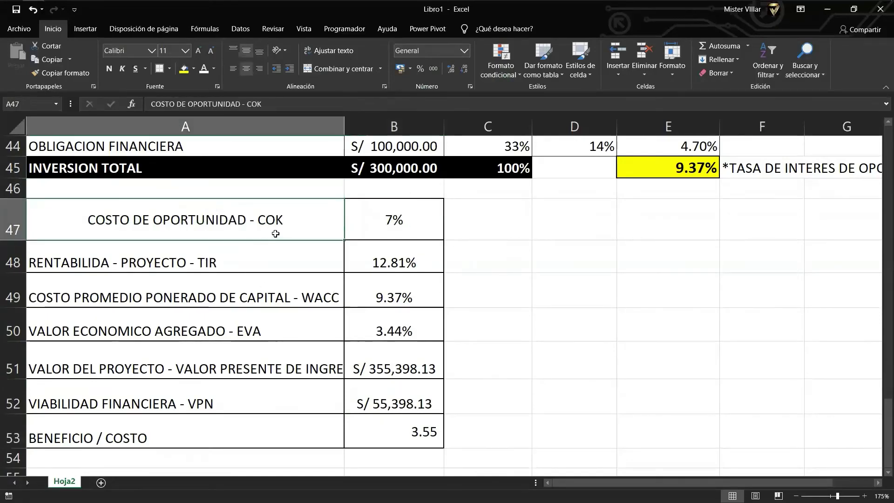
{"action": "left_click", "coordinate": [270, 257]}
{"action": "left_click", "coordinate": [274, 311]}
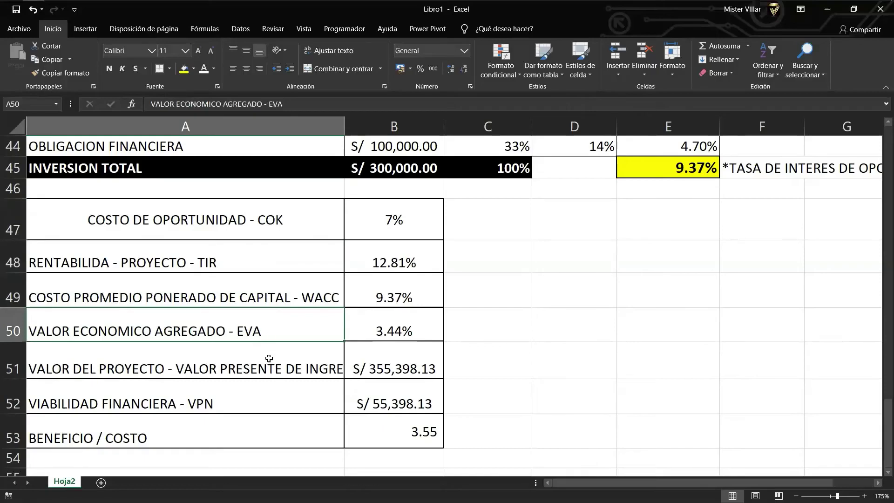
{"action": "left_click", "coordinate": [285, 423]}
{"action": "left_click_drag", "start_coordinate": [415, 233], "coordinate": [409, 459]}
{"action": "left_click", "coordinate": [534, 351]}
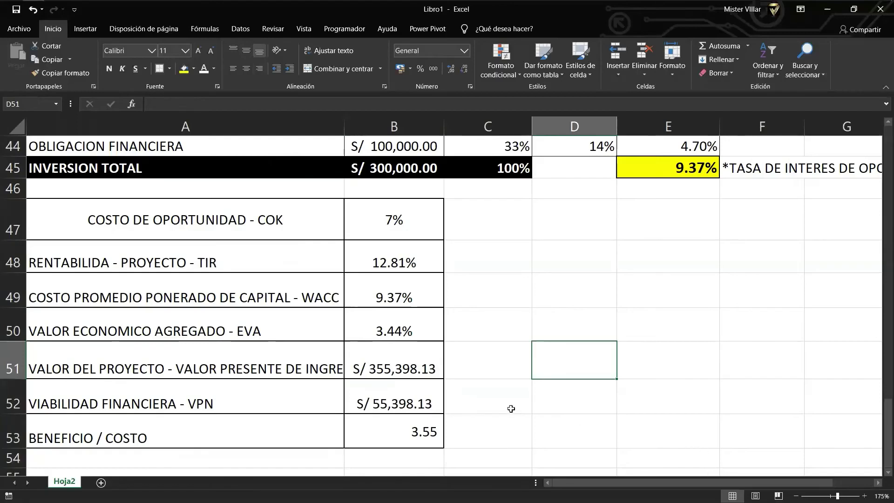
{"action": "left_click", "coordinate": [482, 232]}
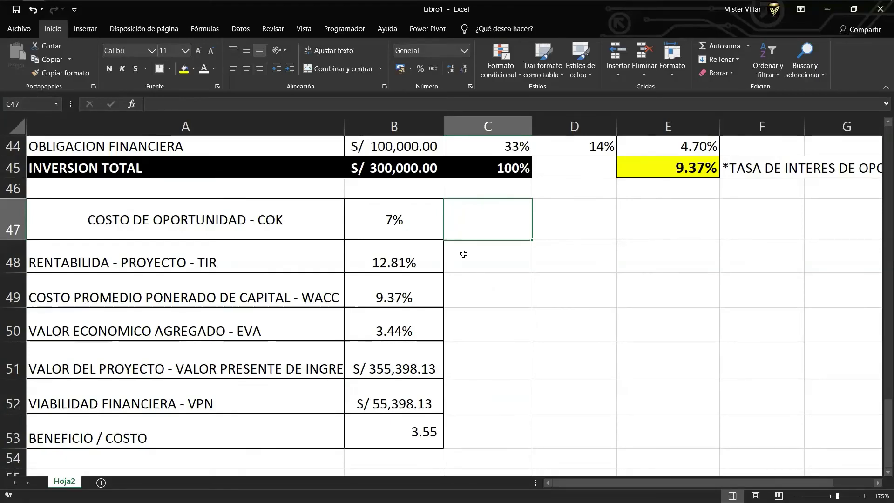
{"action": "left_click", "coordinate": [405, 260]}
{"action": "scroll", "coordinate": [421, 272], "scroll_direction": "up", "scroll_amount": 1}
{"action": "scroll", "coordinate": [425, 278], "scroll_direction": "up", "scroll_amount": 2}
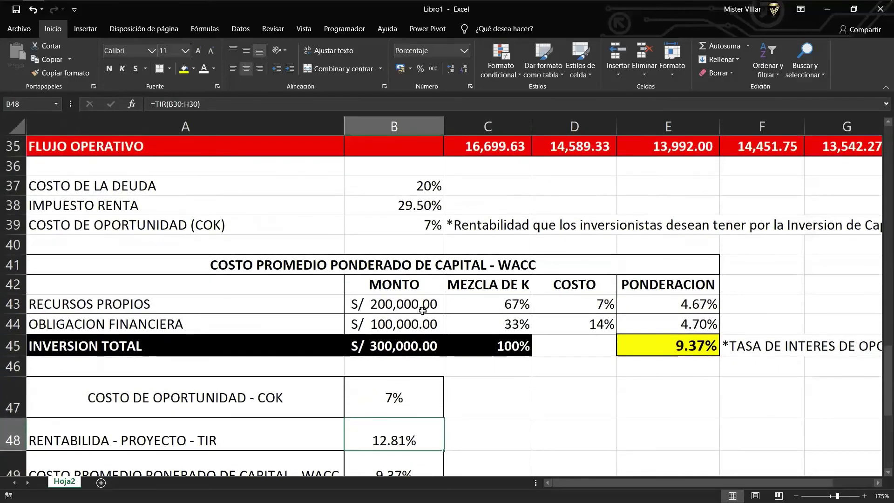
{"action": "left_click", "coordinate": [414, 339]}
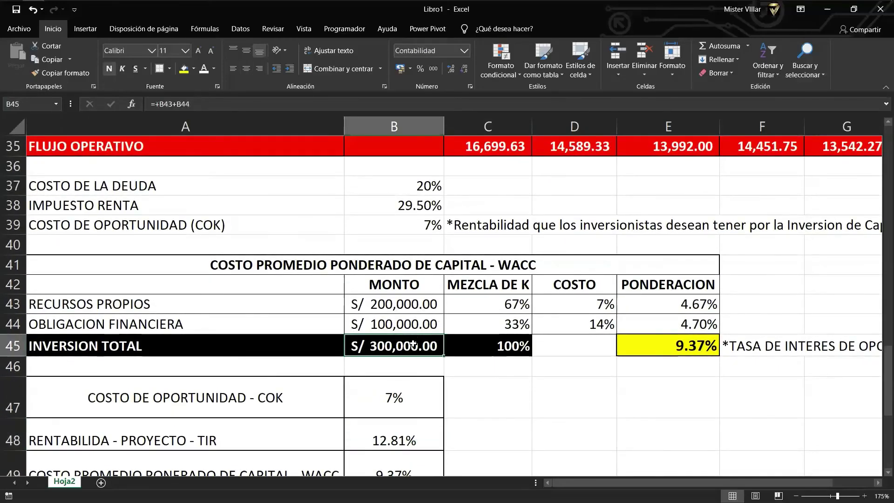
{"action": "scroll", "coordinate": [413, 338], "scroll_direction": "down", "scroll_amount": 1}
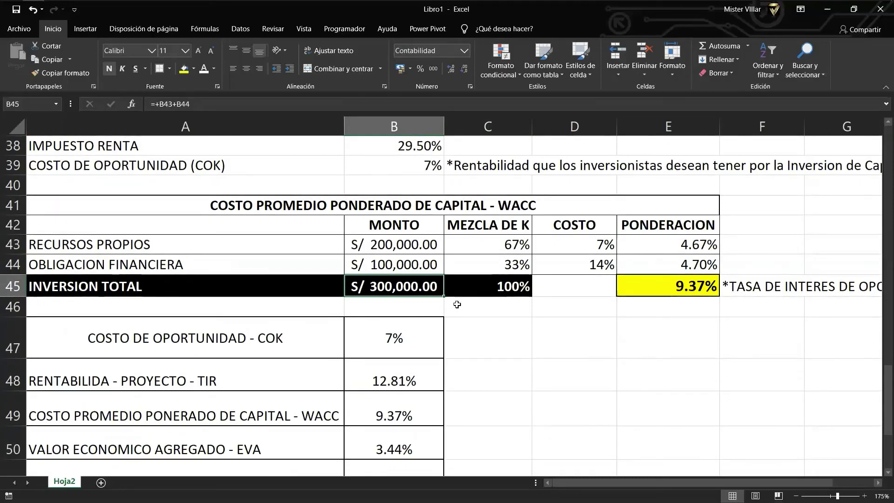
{"action": "left_click", "coordinate": [364, 242]}
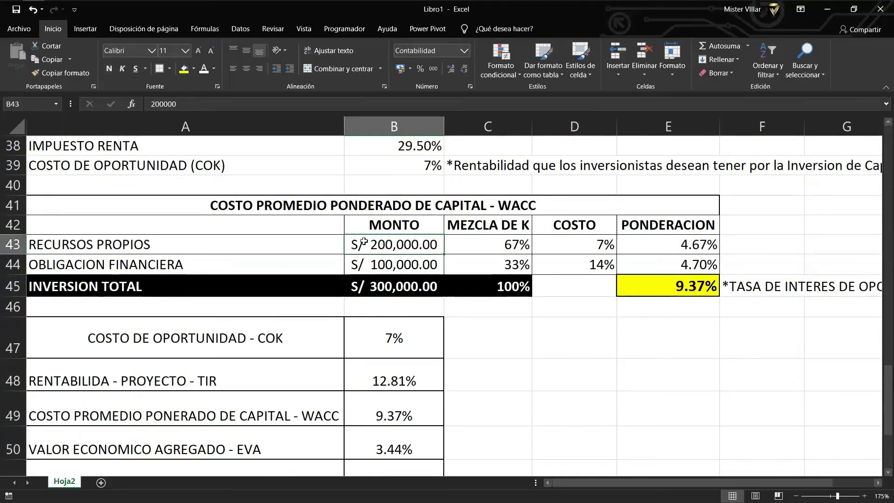
{"action": "left_click", "coordinate": [394, 259]}
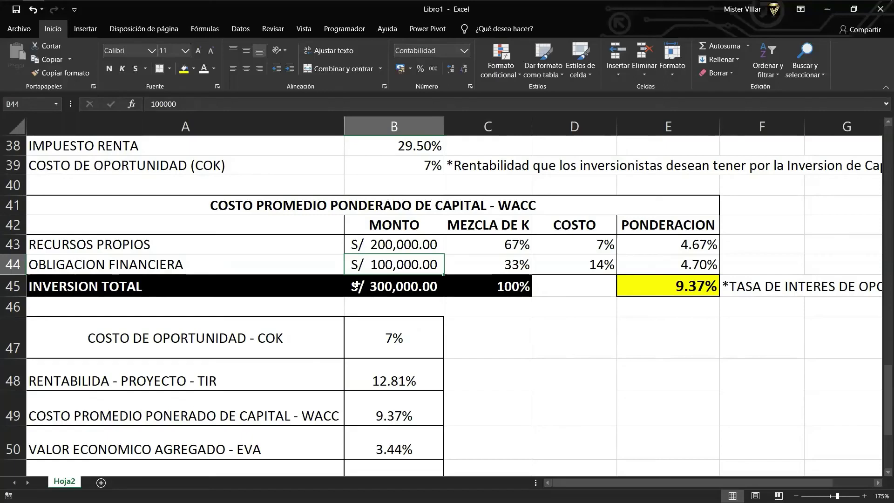
{"action": "left_click", "coordinate": [424, 340]}
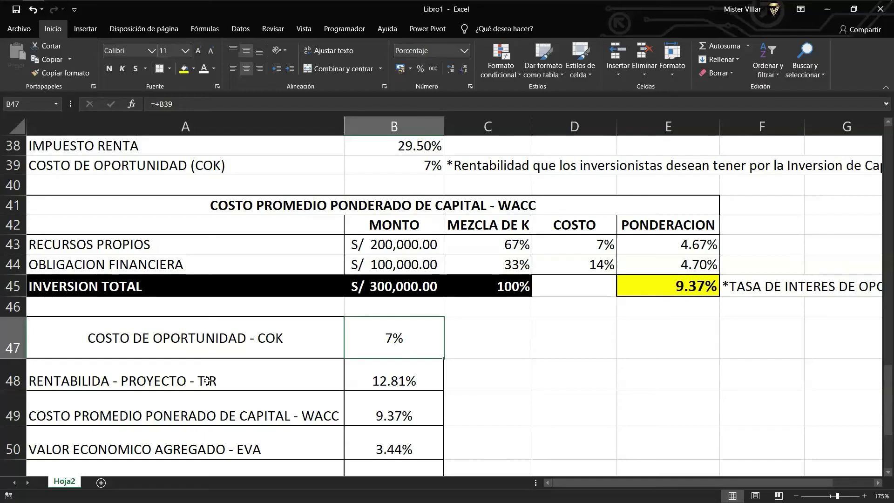
{"action": "left_click", "coordinate": [233, 370]}
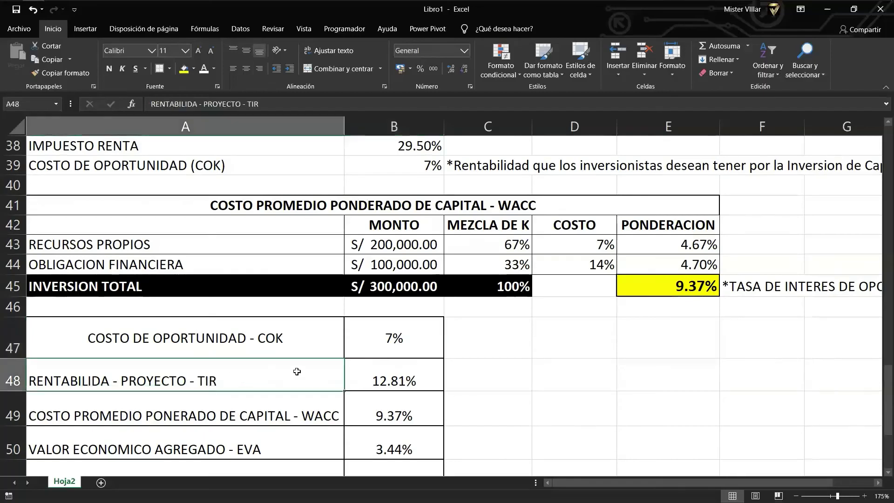
{"action": "left_click", "coordinate": [374, 370]}
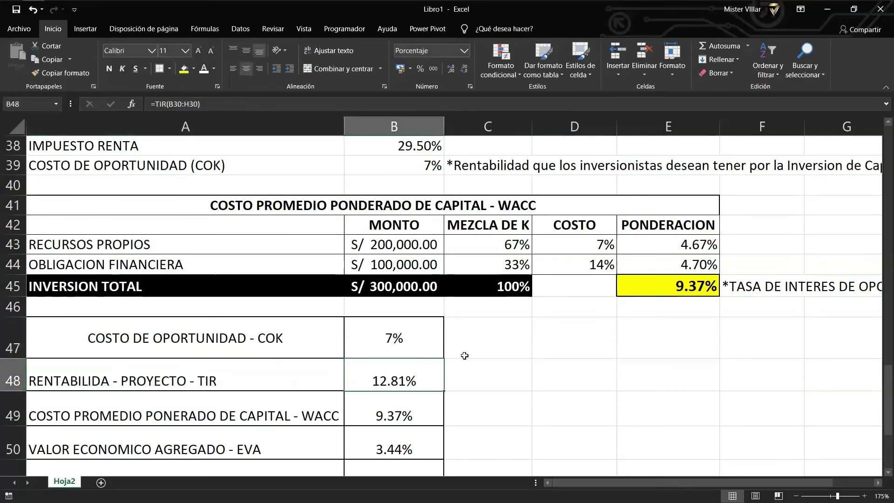
{"action": "left_click", "coordinate": [466, 370]}
{"action": "scroll", "coordinate": [430, 374], "scroll_direction": "down", "scroll_amount": 1}
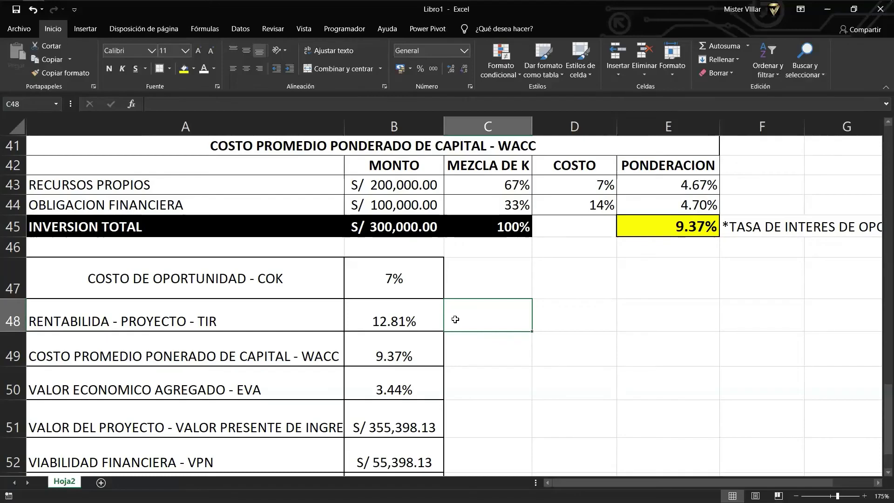
{"action": "left_click", "coordinate": [477, 347]}
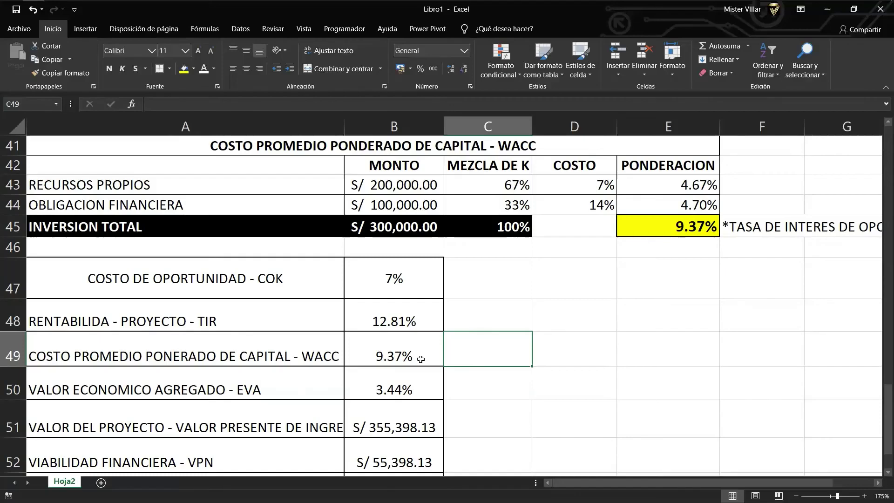
{"action": "left_click", "coordinate": [420, 359]}
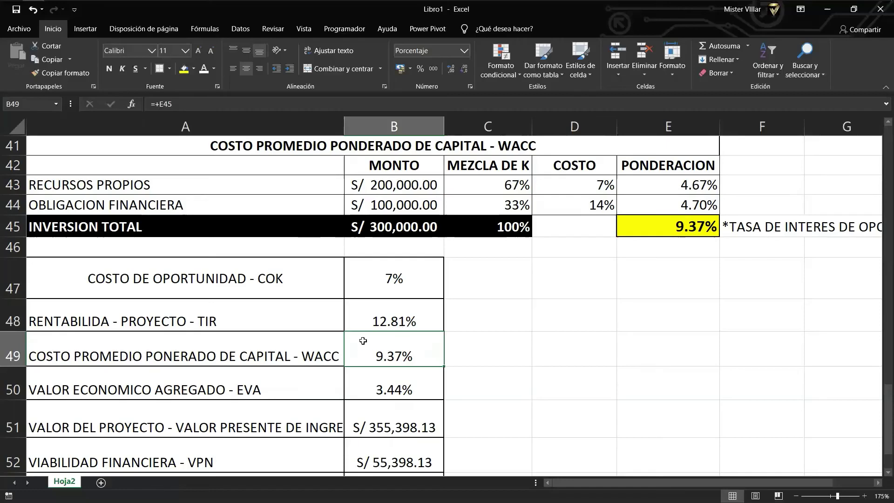
{"action": "scroll", "coordinate": [363, 340], "scroll_direction": "up", "scroll_amount": 1}
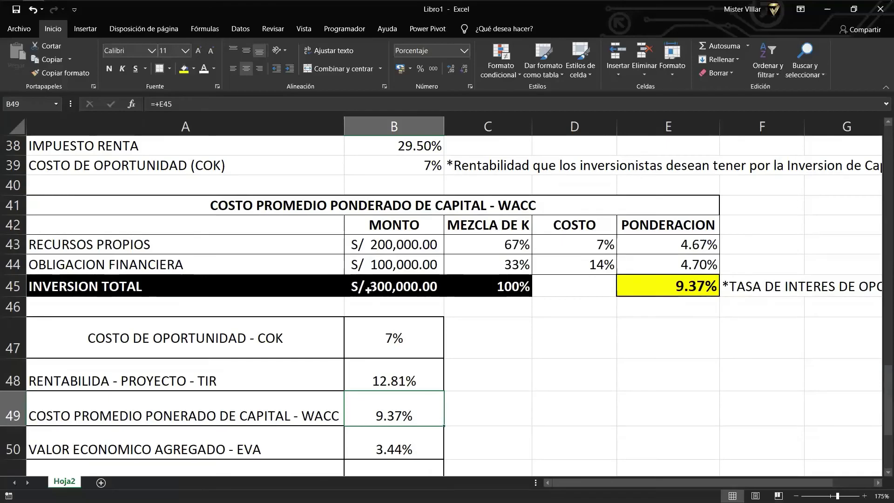
{"action": "scroll", "coordinate": [373, 298], "scroll_direction": "down", "scroll_amount": 1}
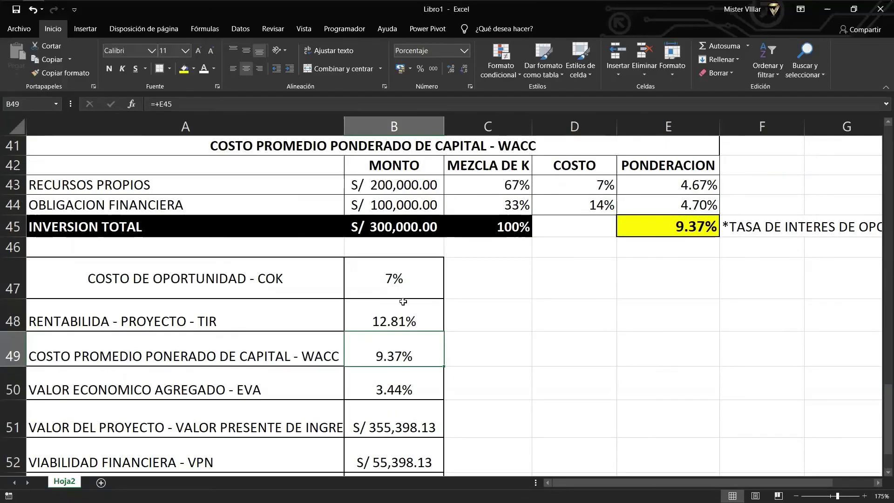
{"action": "scroll", "coordinate": [409, 298], "scroll_direction": "down", "scroll_amount": 1}
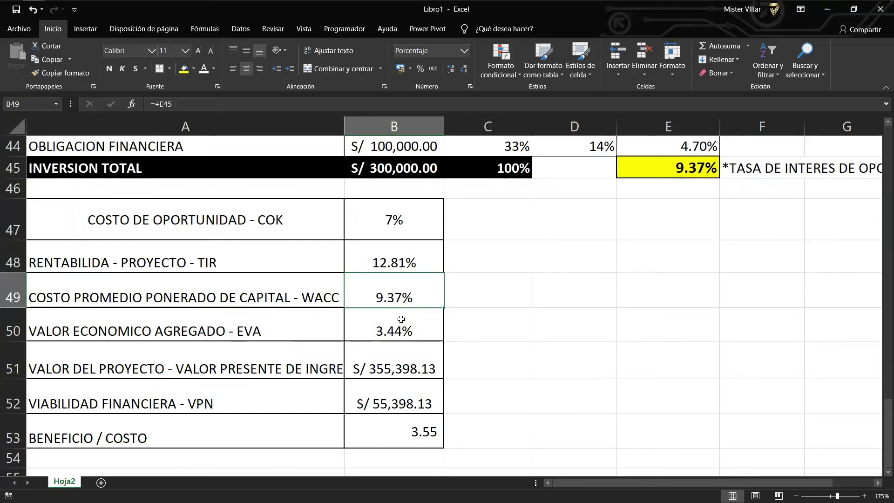
{"action": "key", "text": "Down"}
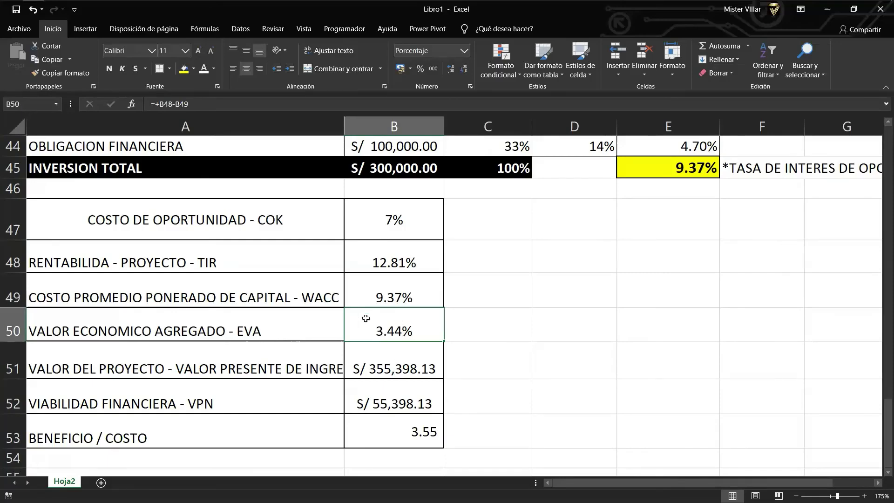
{"action": "scroll", "coordinate": [434, 326], "scroll_direction": "up", "scroll_amount": 1}
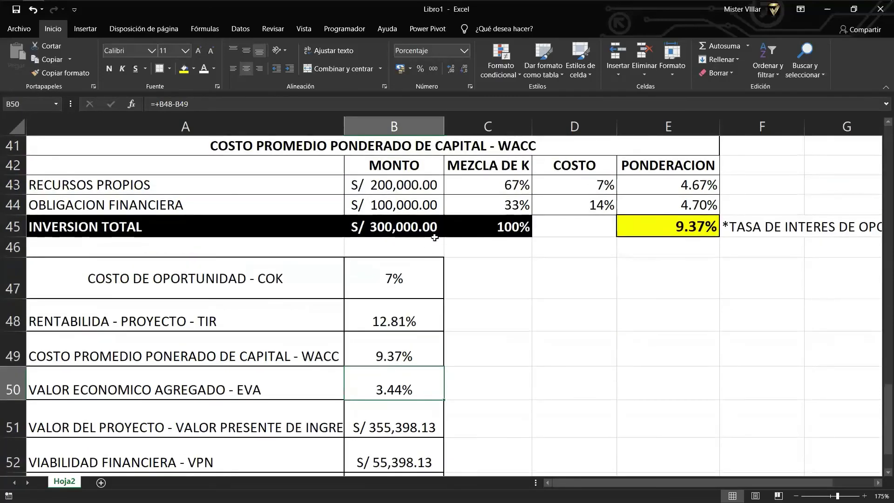
{"action": "left_click", "coordinate": [388, 228]}
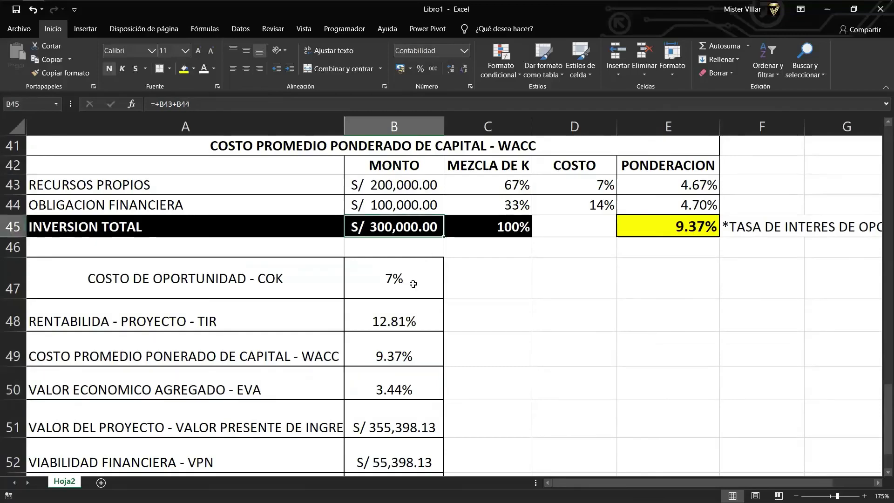
{"action": "scroll", "coordinate": [413, 284], "scroll_direction": "down", "scroll_amount": 1}
{"action": "left_click", "coordinate": [414, 323]}
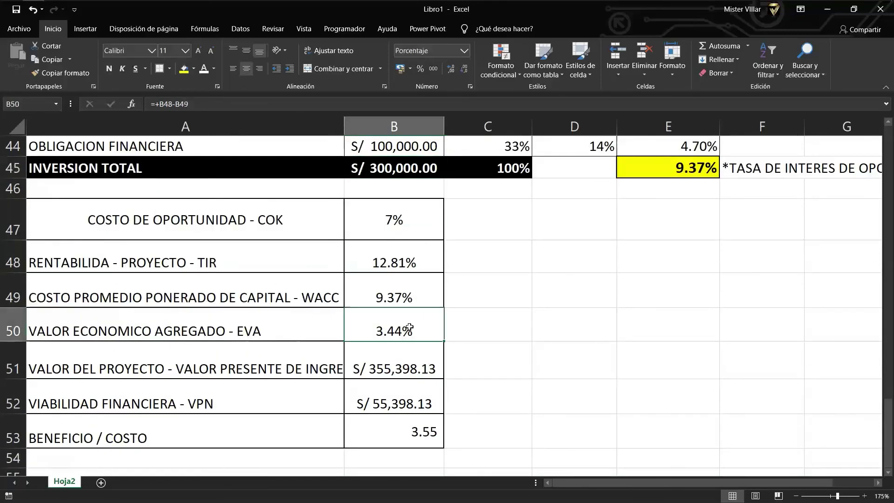
{"action": "left_click", "coordinate": [382, 356]}
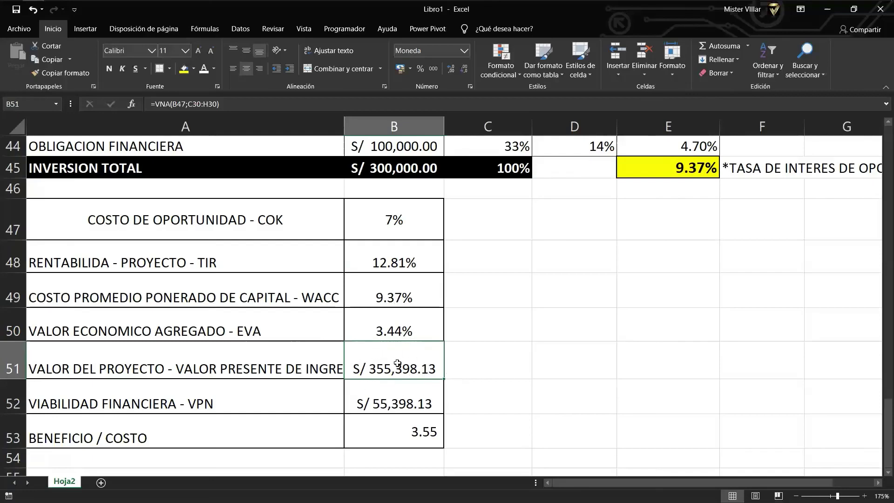
{"action": "left_click_drag", "start_coordinate": [587, 487], "coordinate": [587, 487]}
{"action": "key", "text": "Down"}
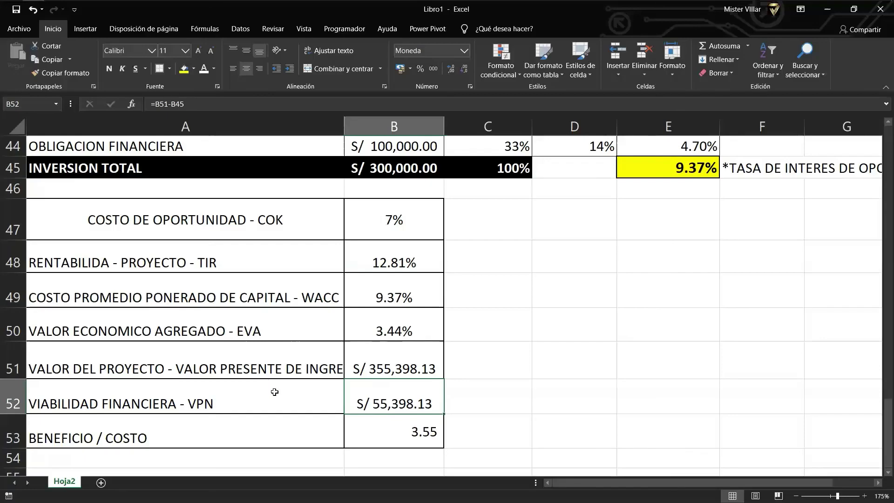
{"action": "double_click", "coordinate": [407, 398]}
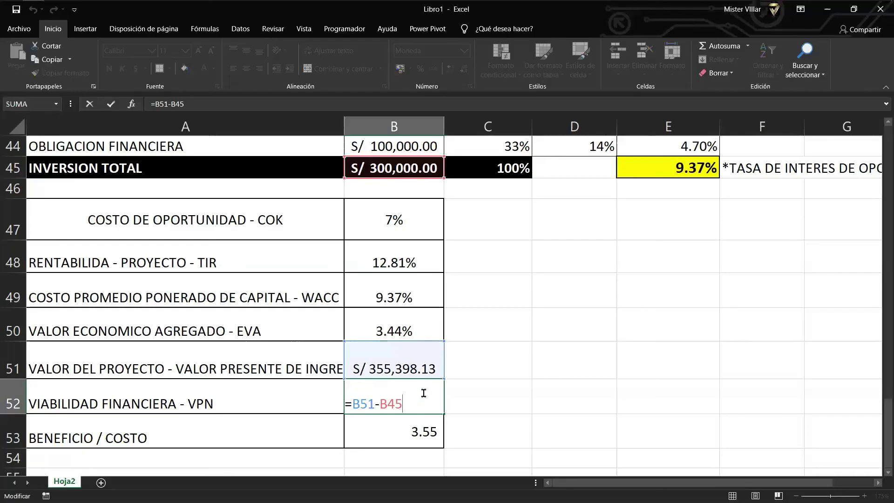
{"action": "scroll", "coordinate": [423, 393], "scroll_direction": "up", "scroll_amount": 1}
{"action": "scroll", "coordinate": [423, 393], "scroll_direction": "down", "scroll_amount": 1}
{"action": "left_click", "coordinate": [449, 393]}
{"action": "left_click", "coordinate": [420, 395]}
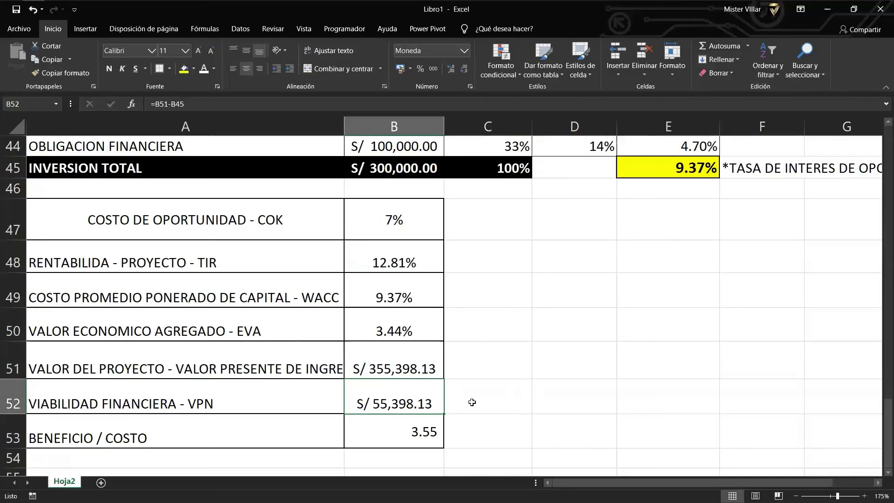
Fill the VPN cell B52 (S/ 55,398.13) with the standard green colour.
{"action": "left_click", "coordinate": [193, 69]}
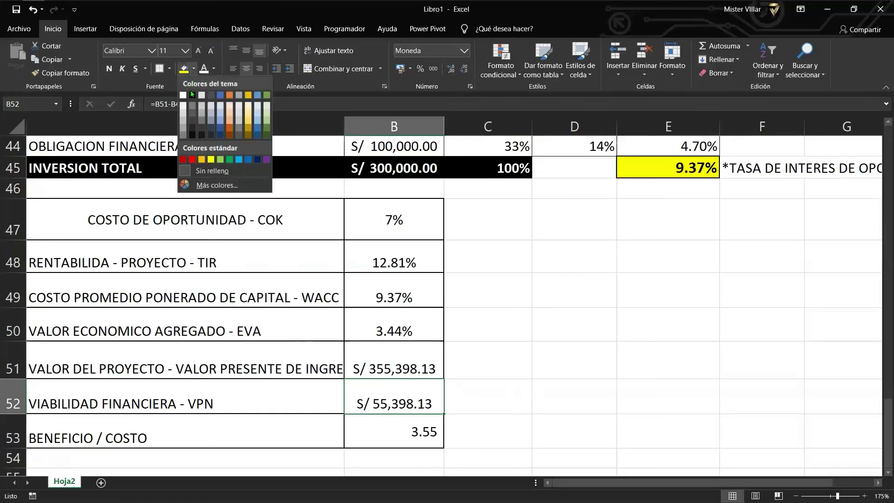
{"action": "left_click", "coordinate": [229, 160]}
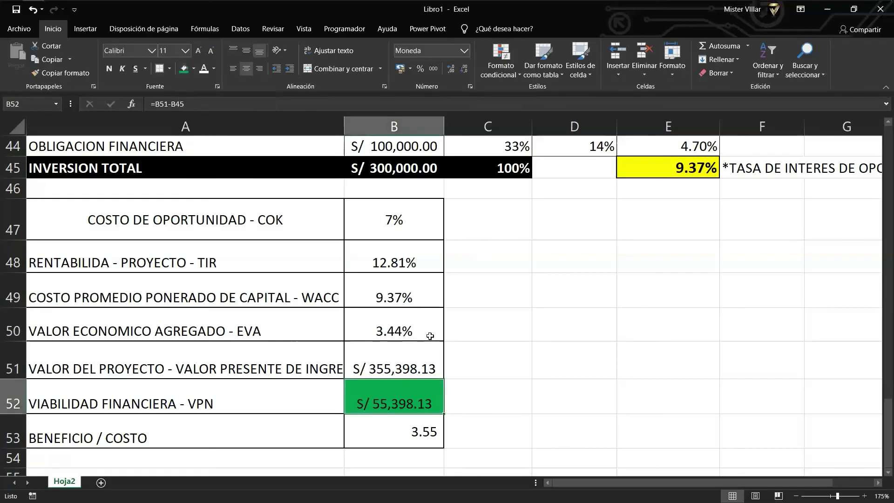
{"action": "left_click", "coordinate": [403, 356]}
{"action": "left_click", "coordinate": [405, 394]}
Enter '> 1' in C53 beside the benefit/cost ratio.
{"action": "left_click", "coordinate": [477, 429]}
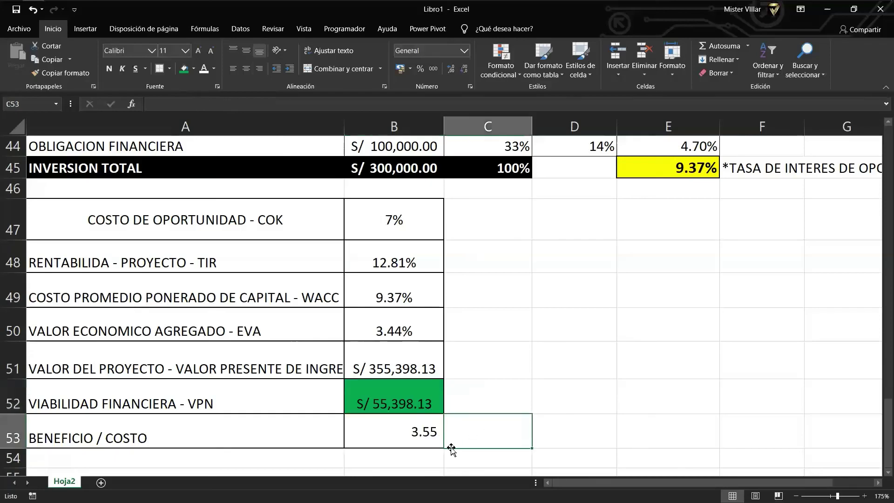
{"action": "type", "text": "> 1"}
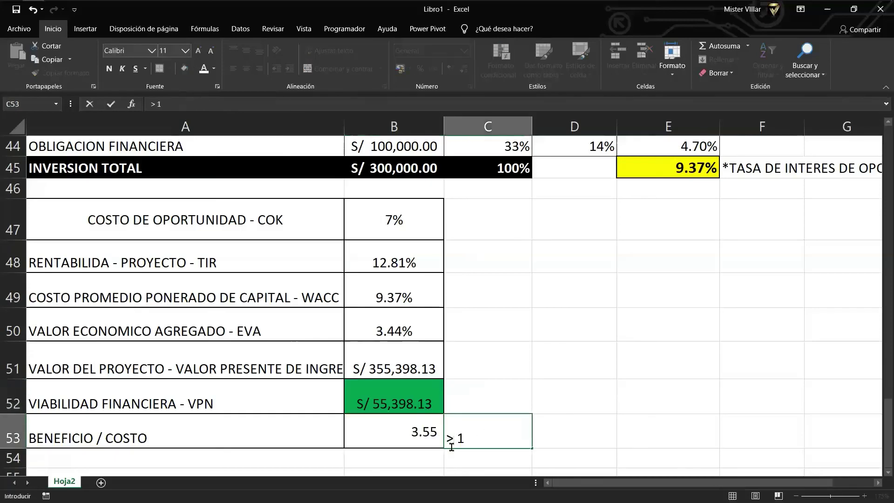
{"action": "key", "text": "Return"}
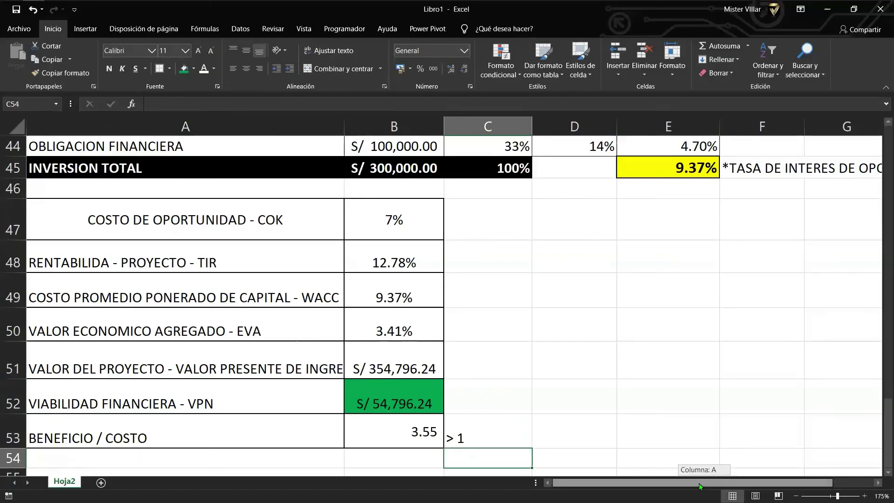
{"action": "scroll", "coordinate": [517, 451], "scroll_direction": "down", "scroll_amount": 1}
{"action": "left_click", "coordinate": [391, 411]}
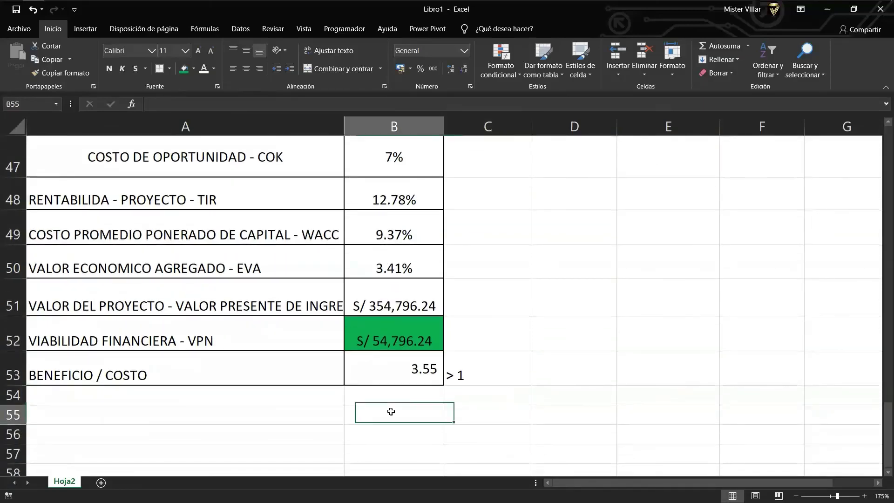
{"action": "left_click", "coordinate": [457, 368]}
Center B53:C53 both horizontally and vertically.
{"action": "left_click_drag", "start_coordinate": [414, 368], "coordinate": [466, 370]}
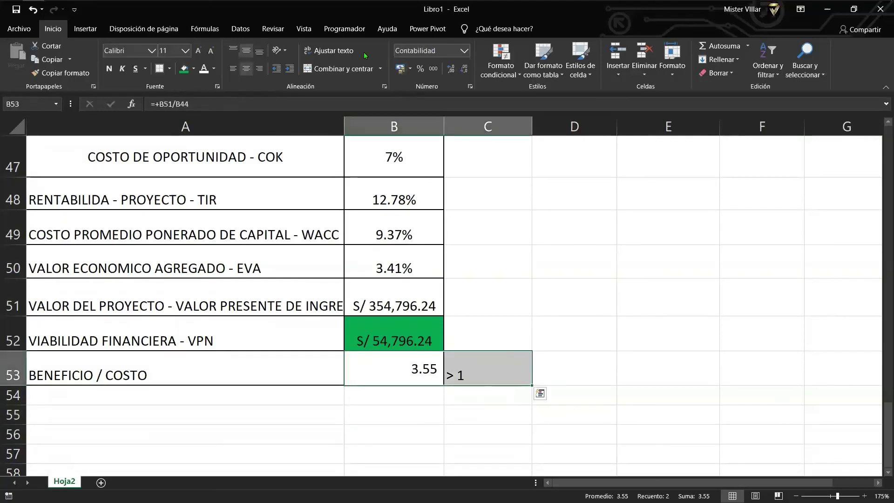
{"action": "left_click", "coordinate": [246, 68]}
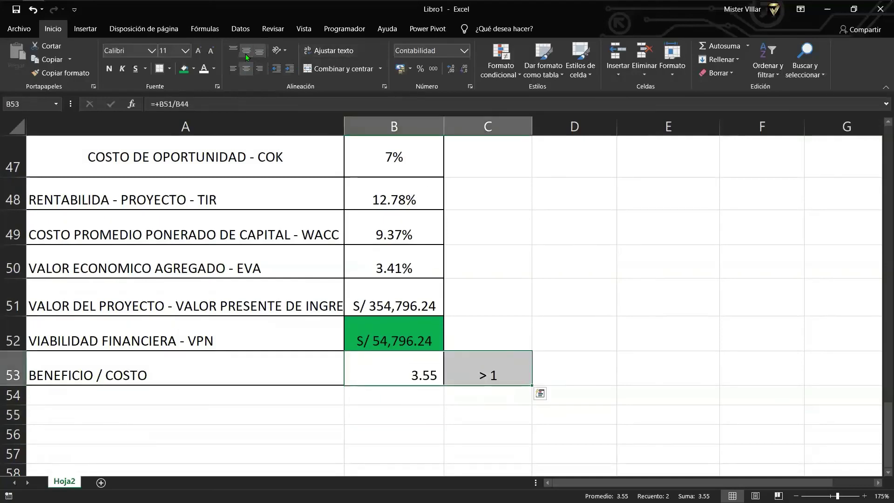
{"action": "left_click", "coordinate": [245, 53]}
{"action": "left_click", "coordinate": [583, 306]}
{"action": "left_click", "coordinate": [507, 362]}
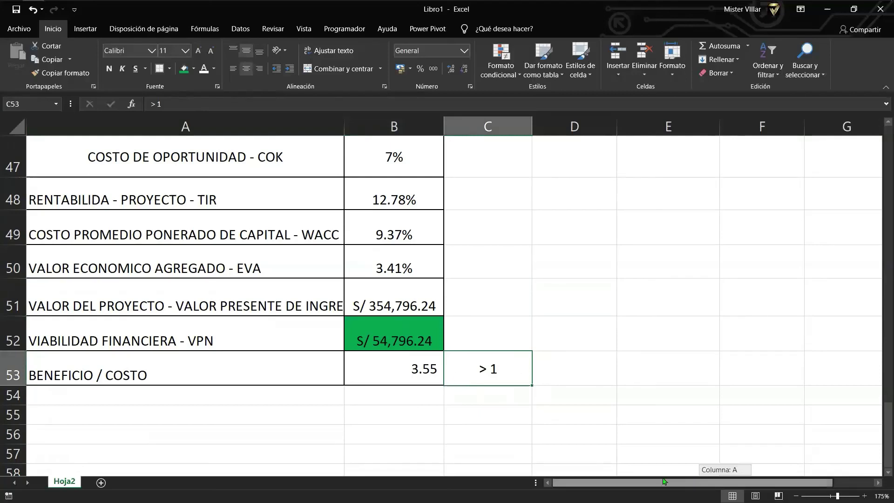
{"action": "scroll", "coordinate": [378, 401], "scroll_direction": "up", "scroll_amount": 1}
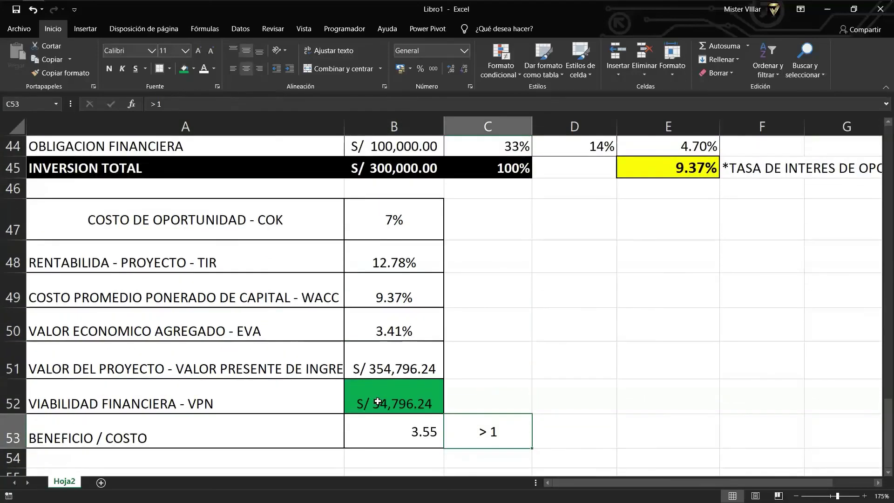
{"action": "scroll", "coordinate": [378, 401], "scroll_direction": "down", "scroll_amount": 1}
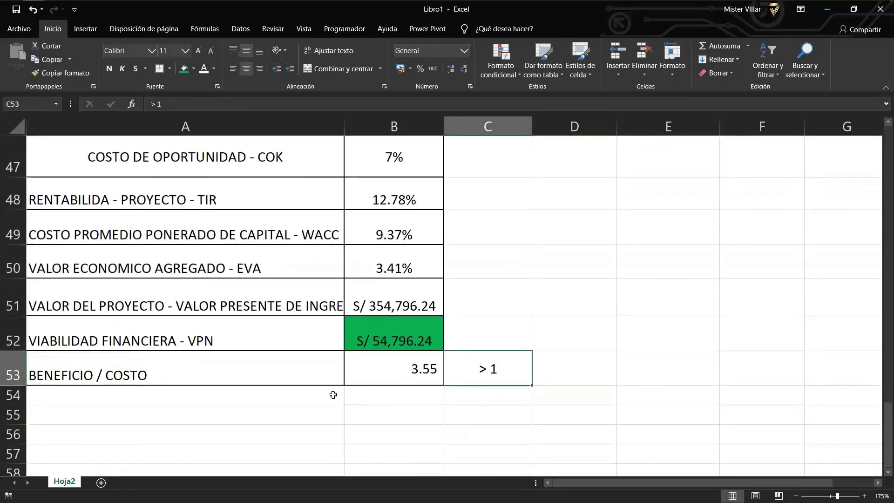
{"action": "scroll", "coordinate": [337, 377], "scroll_direction": "up", "scroll_amount": 1}
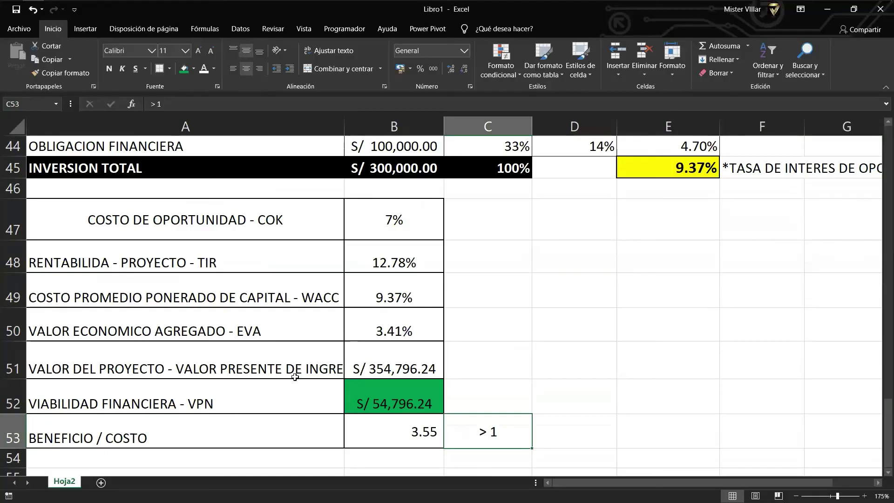
{"action": "left_click", "coordinate": [300, 373]}
{"action": "left_click", "coordinate": [406, 429]}
{"action": "left_click_drag", "start_coordinate": [405, 429], "coordinate": [489, 432]}
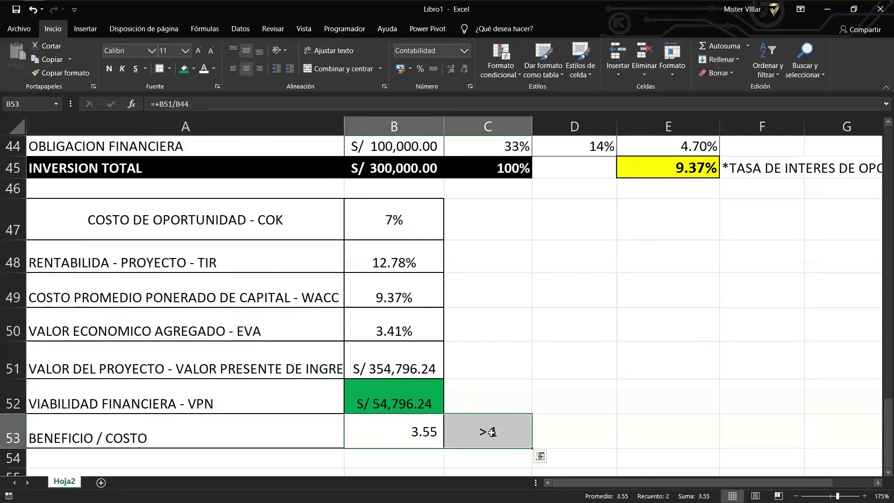
{"action": "scroll", "coordinate": [491, 433], "scroll_direction": "up", "scroll_amount": 5}
{"action": "scroll", "coordinate": [491, 433], "scroll_direction": "up", "scroll_amount": 8}
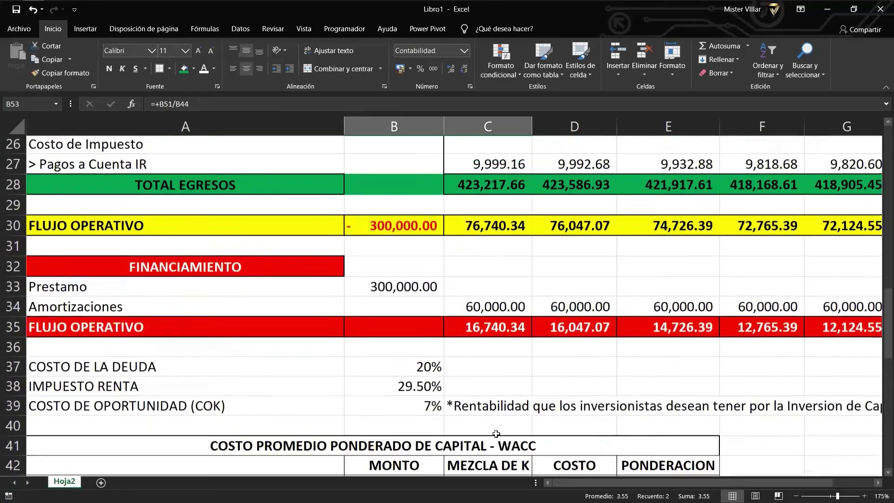
{"action": "scroll", "coordinate": [500, 438], "scroll_direction": "up", "scroll_amount": 2}
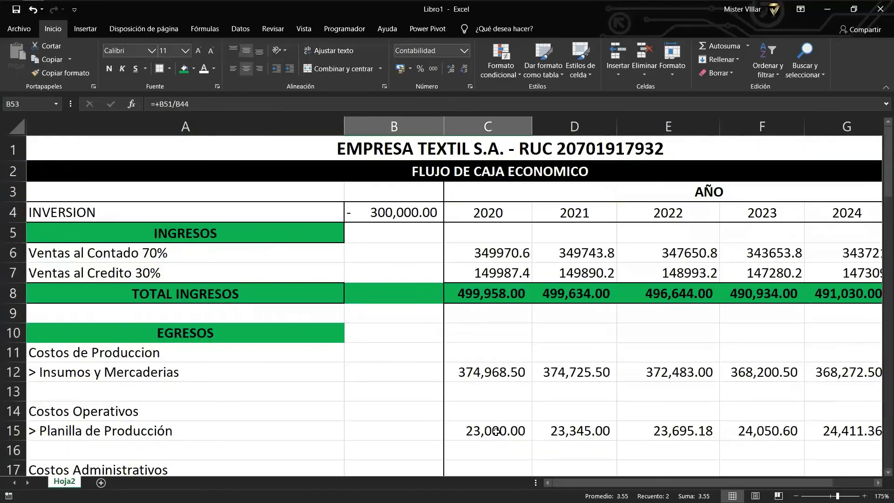
{"action": "left_click", "coordinate": [432, 148]}
{"action": "scroll", "coordinate": [673, 260], "scroll_direction": "down", "scroll_amount": 5}
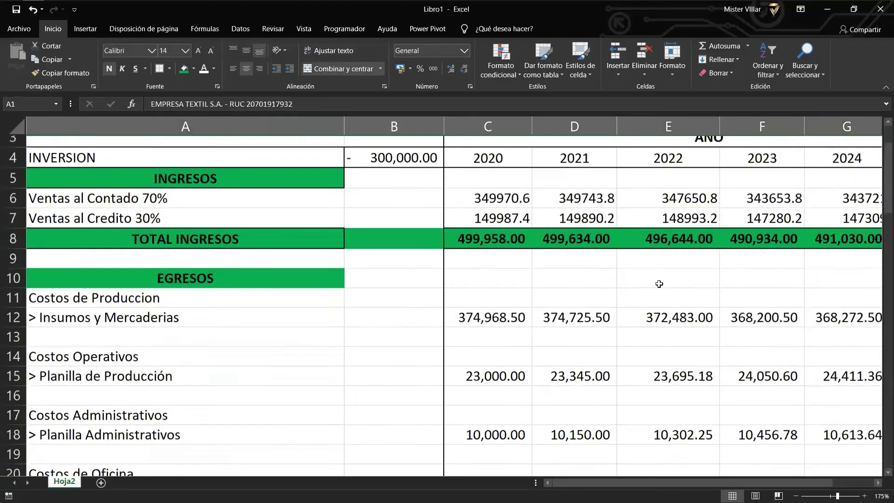
{"action": "scroll", "coordinate": [601, 364], "scroll_direction": "down", "scroll_amount": 7}
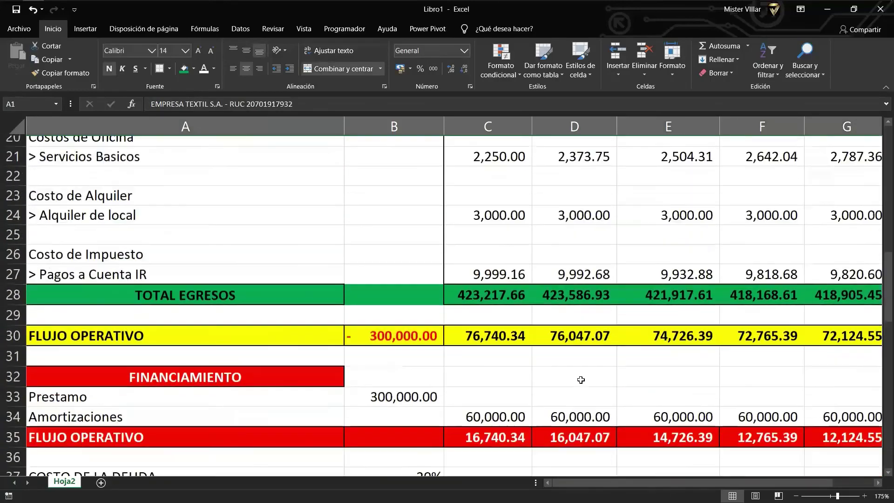
{"action": "scroll", "coordinate": [572, 387], "scroll_direction": "down", "scroll_amount": 1}
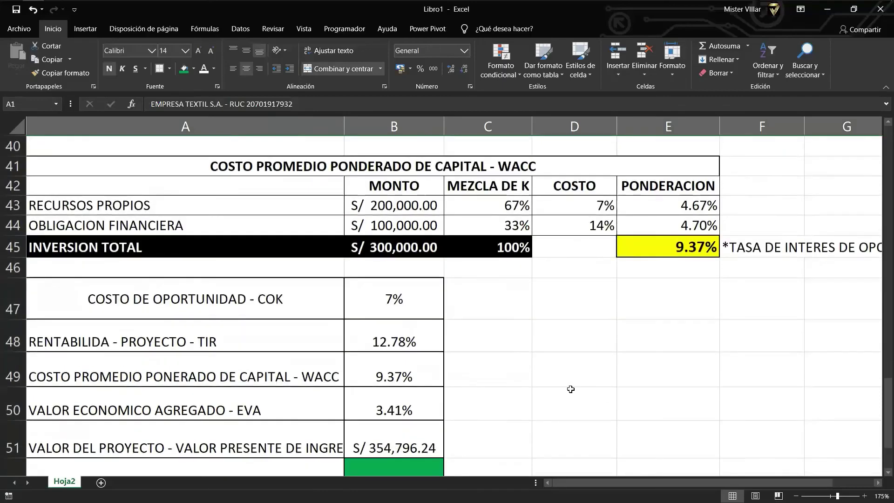
{"action": "scroll", "coordinate": [571, 332], "scroll_direction": "up", "scroll_amount": 3}
{"action": "scroll", "coordinate": [566, 393], "scroll_direction": "down", "scroll_amount": 6}
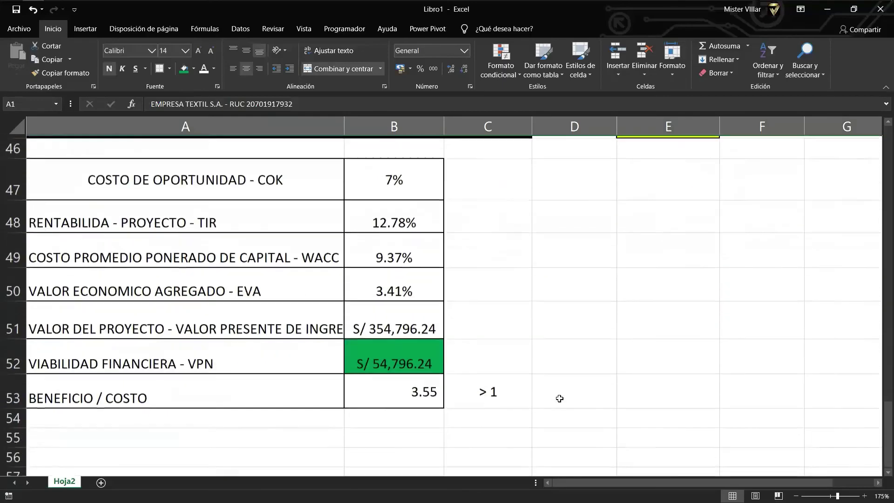
{"action": "scroll", "coordinate": [535, 405], "scroll_direction": "up", "scroll_amount": 1}
{"action": "scroll", "coordinate": [489, 405], "scroll_direction": "up", "scroll_amount": 1}
{"action": "scroll", "coordinate": [425, 390], "scroll_direction": "down", "scroll_amount": 1}
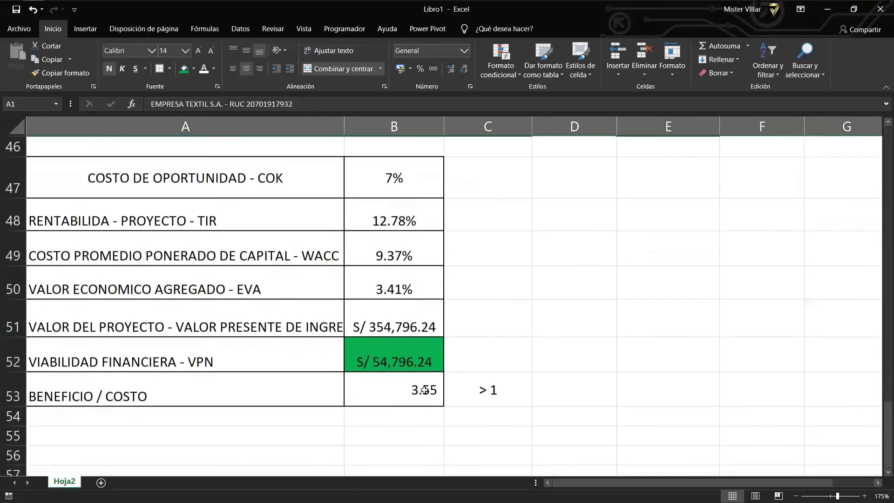
{"action": "scroll", "coordinate": [425, 384], "scroll_direction": "up", "scroll_amount": 7}
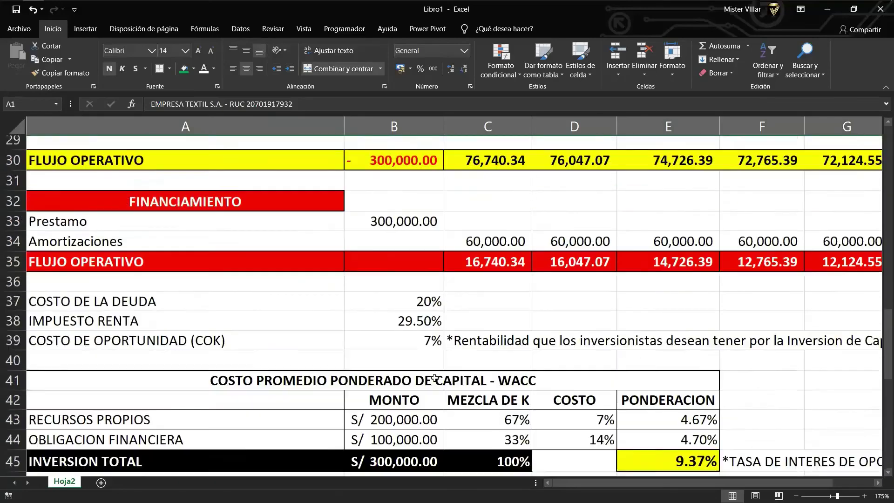
{"action": "scroll", "coordinate": [450, 367], "scroll_direction": "up", "scroll_amount": 8}
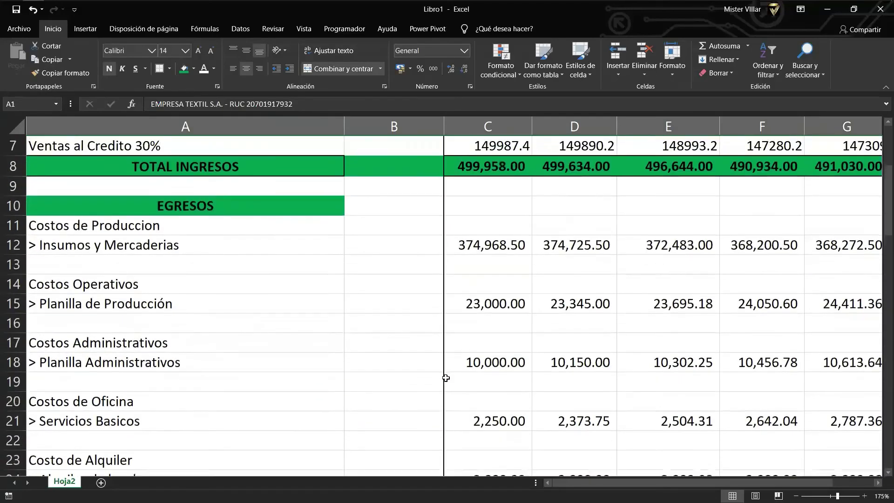
{"action": "scroll", "coordinate": [522, 401], "scroll_direction": "right", "scroll_amount": 2}
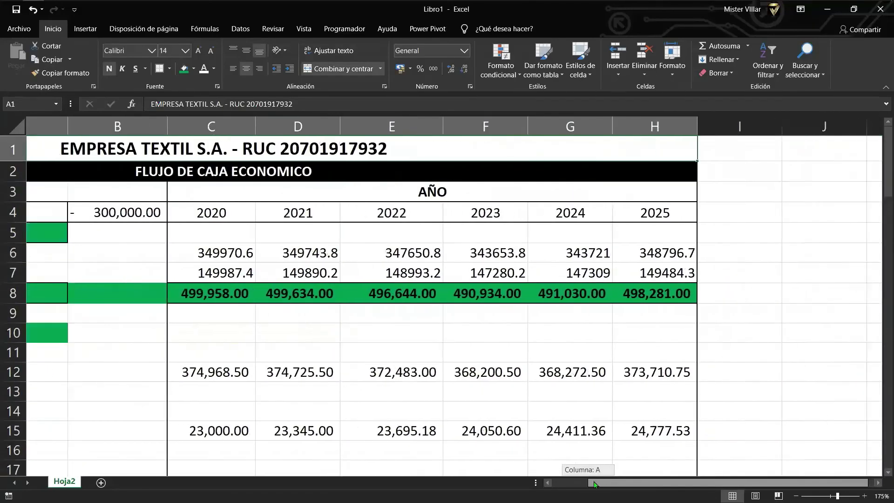
{"action": "scroll", "coordinate": [504, 430], "scroll_direction": "left", "scroll_amount": 2}
{"action": "scroll", "coordinate": [504, 431], "scroll_direction": "down", "scroll_amount": 4}
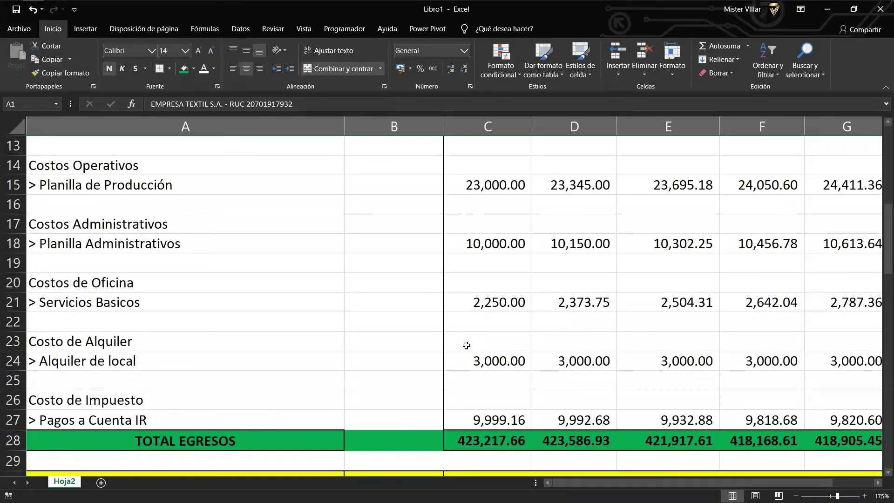
{"action": "scroll", "coordinate": [466, 345], "scroll_direction": "down", "scroll_amount": 1}
{"action": "scroll", "coordinate": [412, 360], "scroll_direction": "down", "scroll_amount": 2}
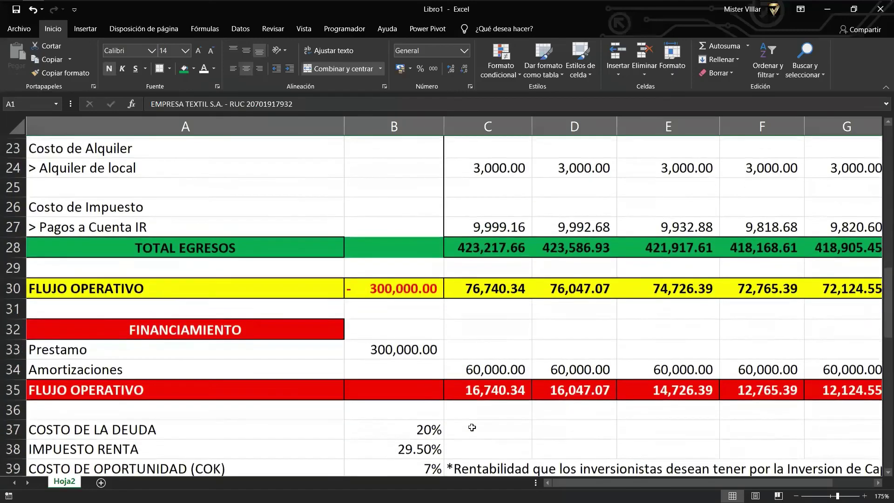
{"action": "scroll", "coordinate": [568, 457], "scroll_direction": "down", "scroll_amount": 1}
{"action": "scroll", "coordinate": [568, 457], "scroll_direction": "down", "scroll_amount": 1}
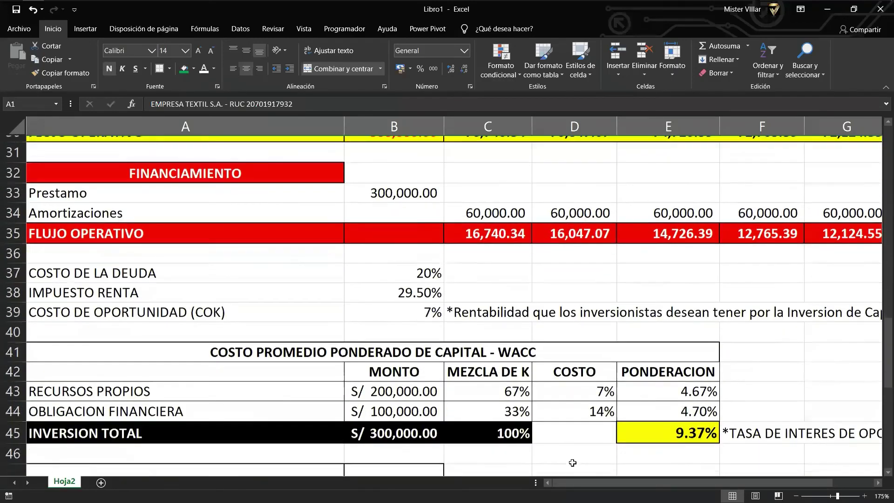
{"action": "scroll", "coordinate": [522, 438], "scroll_direction": "down", "scroll_amount": 2}
{"action": "scroll", "coordinate": [516, 431], "scroll_direction": "down", "scroll_amount": 1}
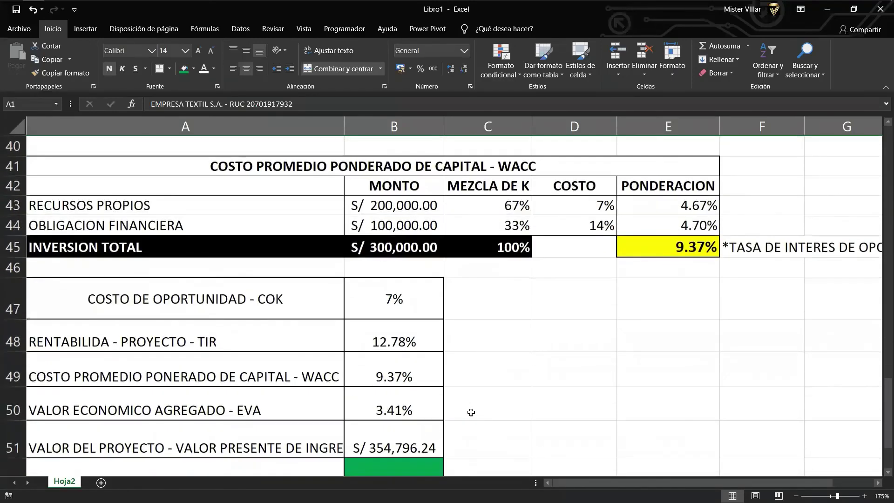
{"action": "scroll", "coordinate": [461, 415], "scroll_direction": "down", "scroll_amount": 1}
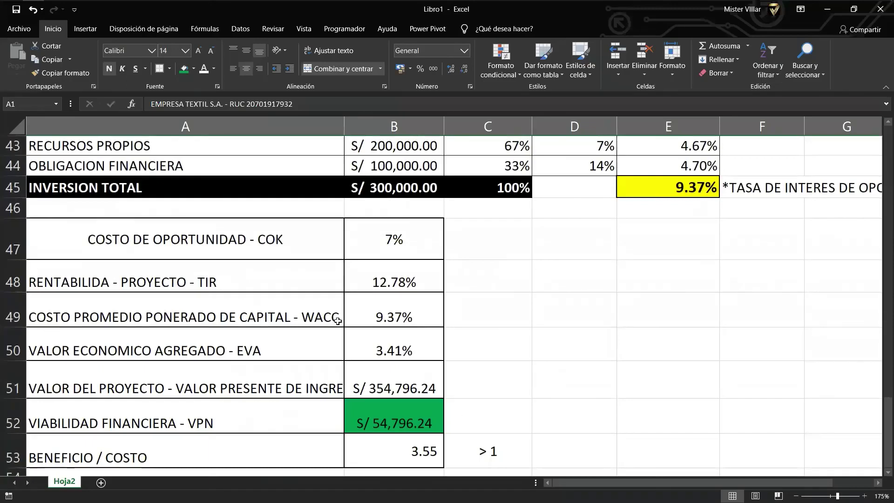